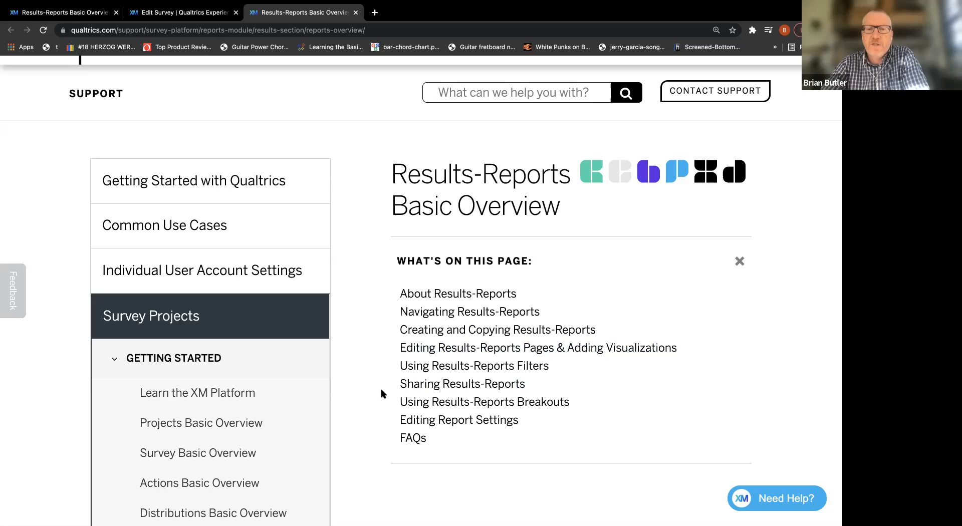
Review the support article's sections on filtering, editing, creating and navigating Results-Reports.
scroll(415, 372, down, 1)
click(415, 371)
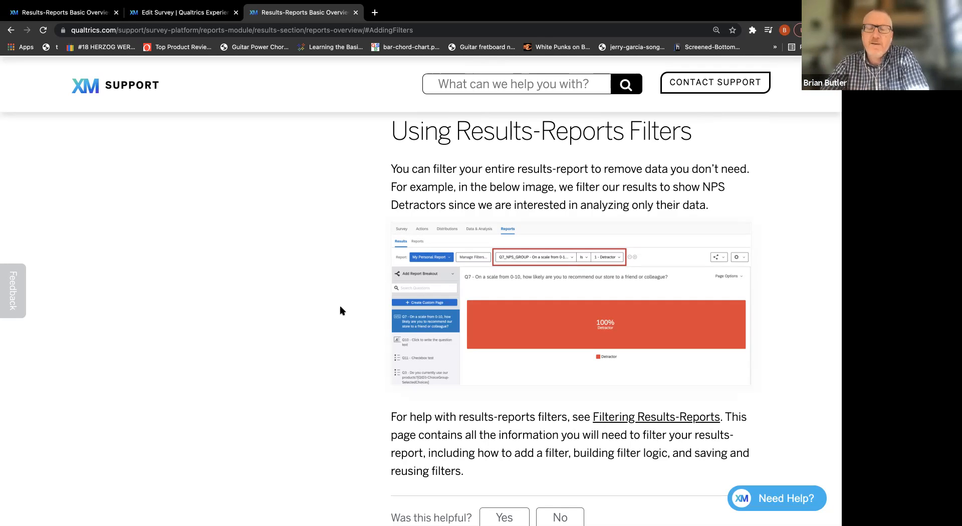
scroll(340, 311, down, 5)
scroll(341, 310, up, 15)
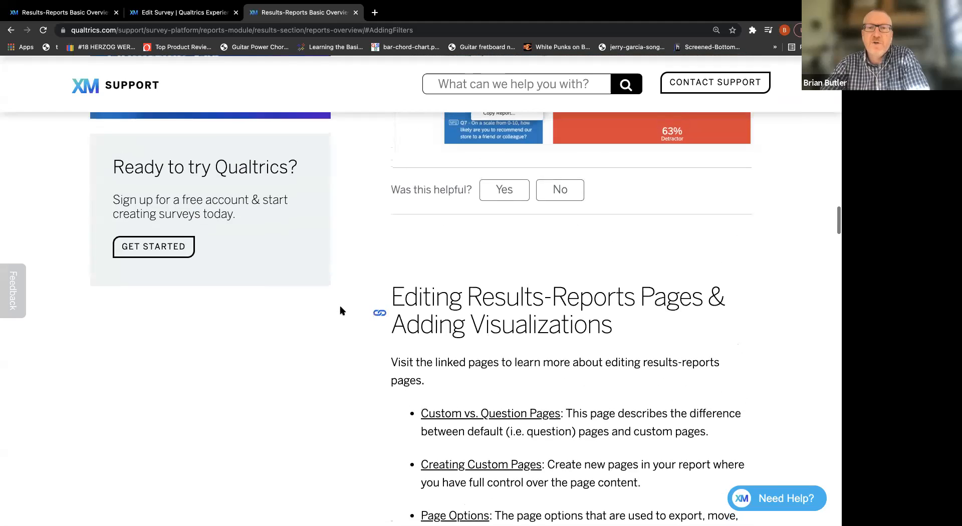
scroll(340, 311, up, 4)
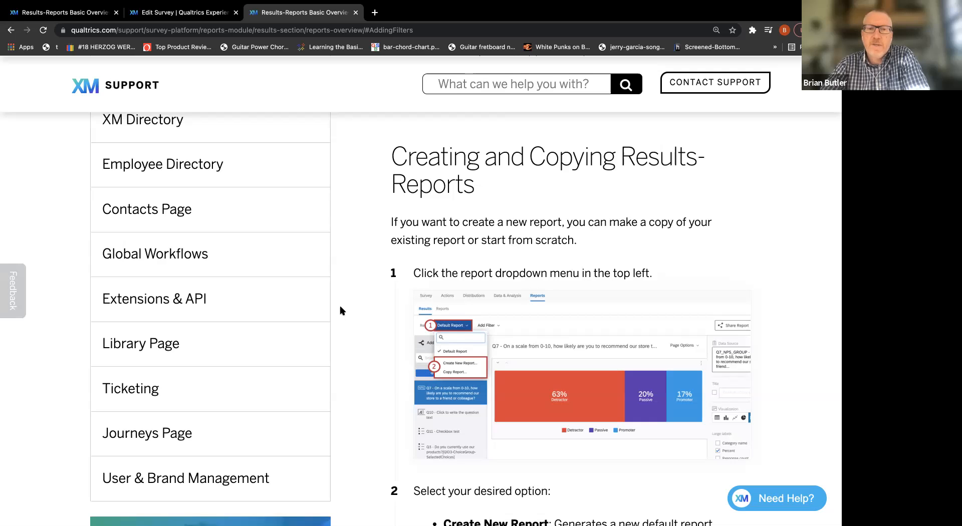
scroll(349, 309, up, 5)
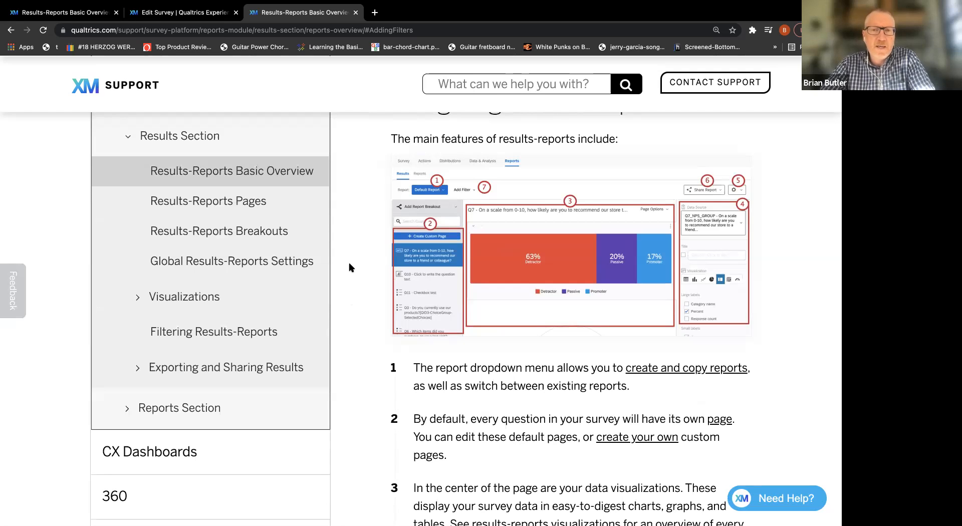
Switch to the Food Safety Employee Class - Level 1 - 2019 survey and review all its questions through the end of the survey.
key(super+Tab)
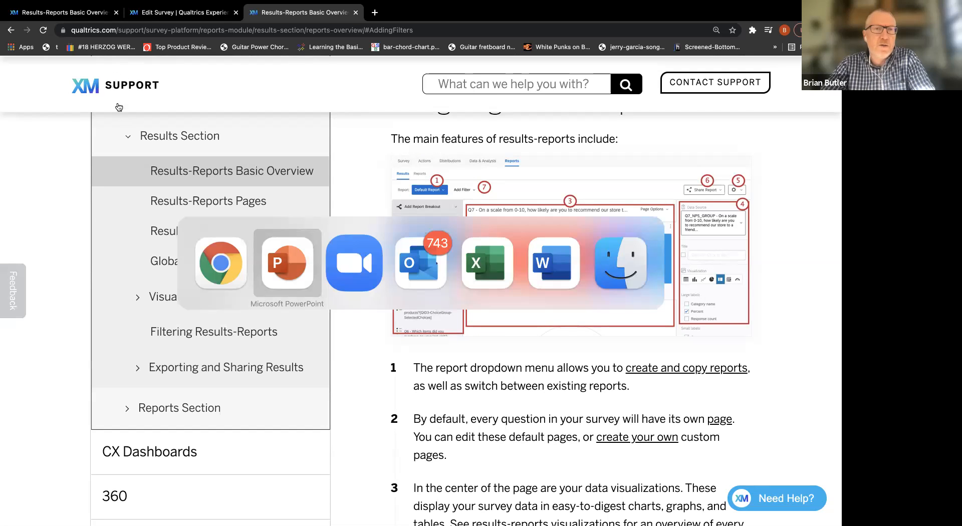
click(152, 12)
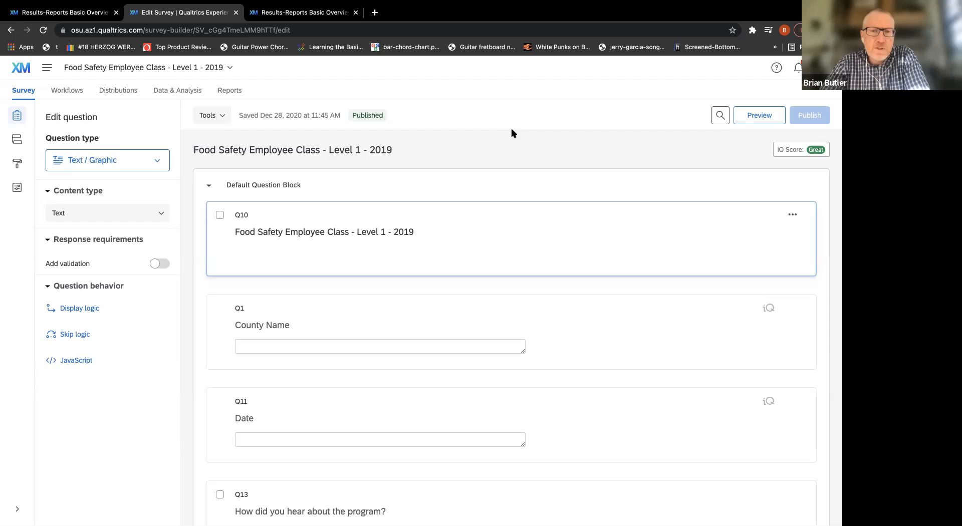
scroll(451, 155, down, 2)
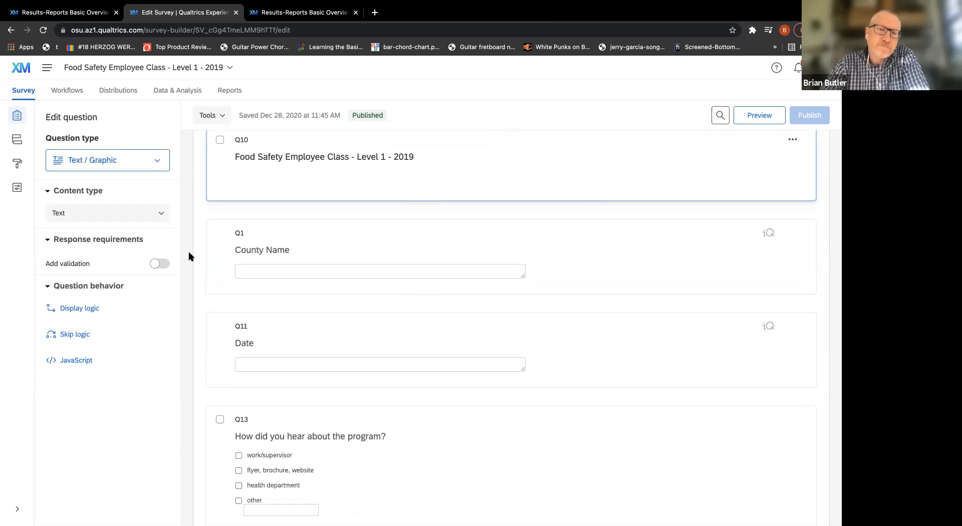
scroll(195, 253, down, 3)
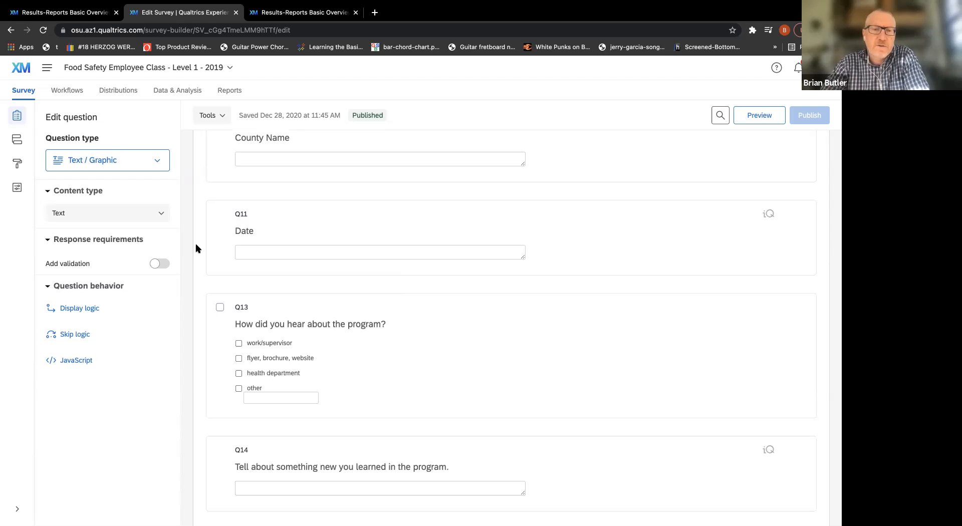
scroll(195, 244, down, 3)
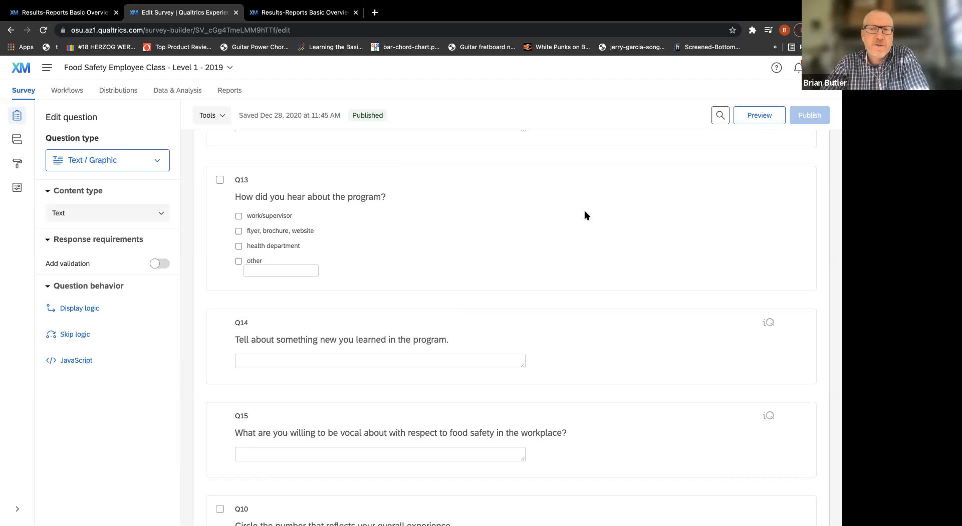
scroll(687, 210, down, 3)
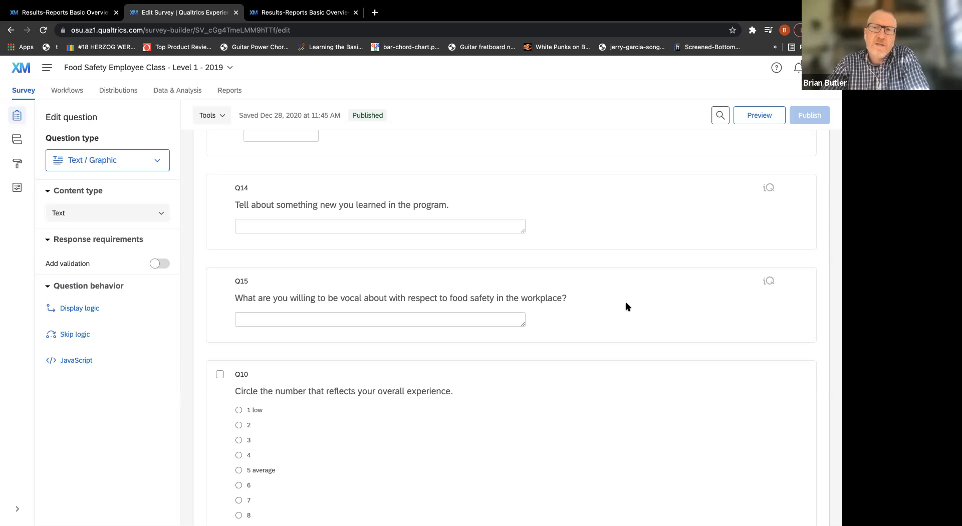
scroll(651, 212, down, 3)
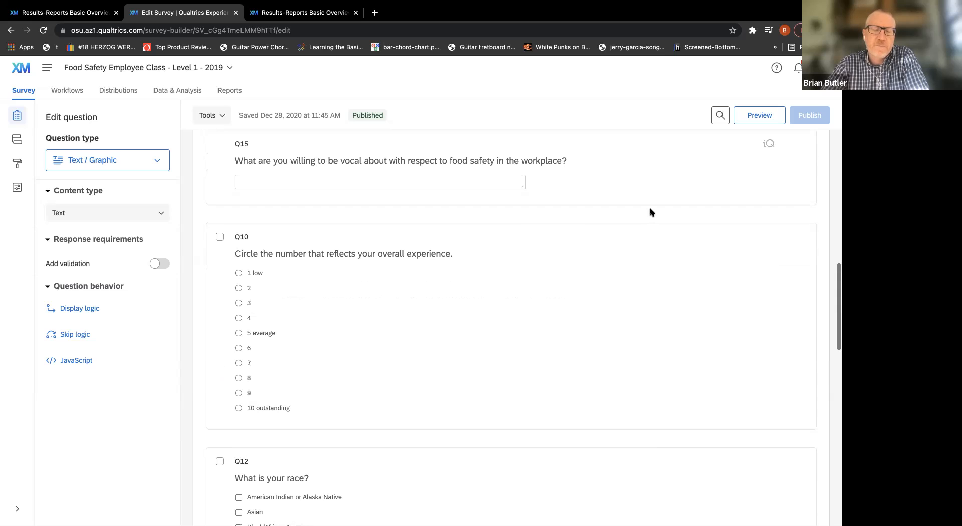
scroll(651, 211, down, 1)
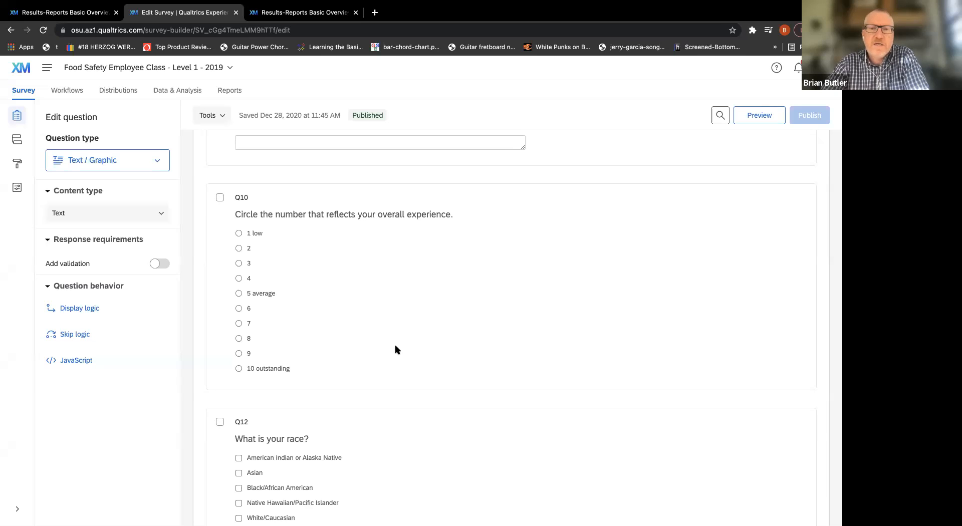
scroll(617, 274, down, 5)
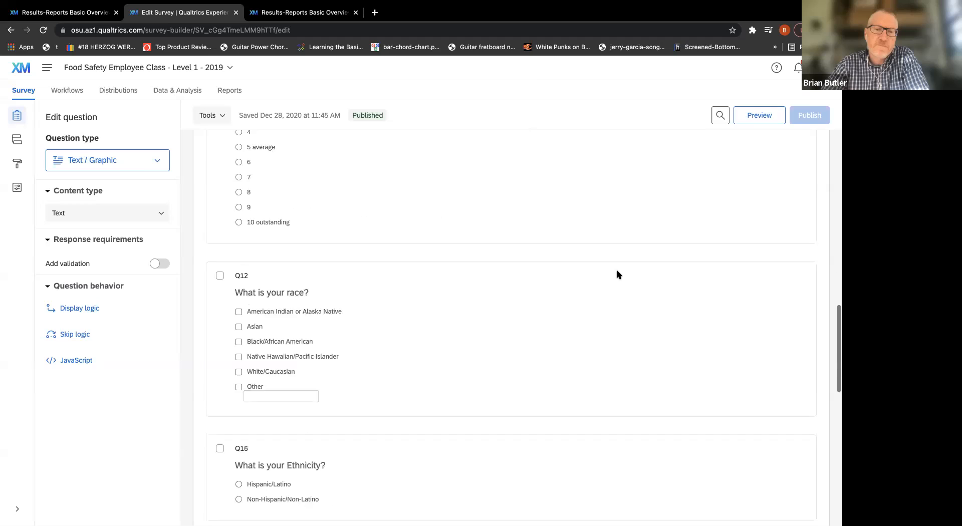
scroll(617, 274, down, 8)
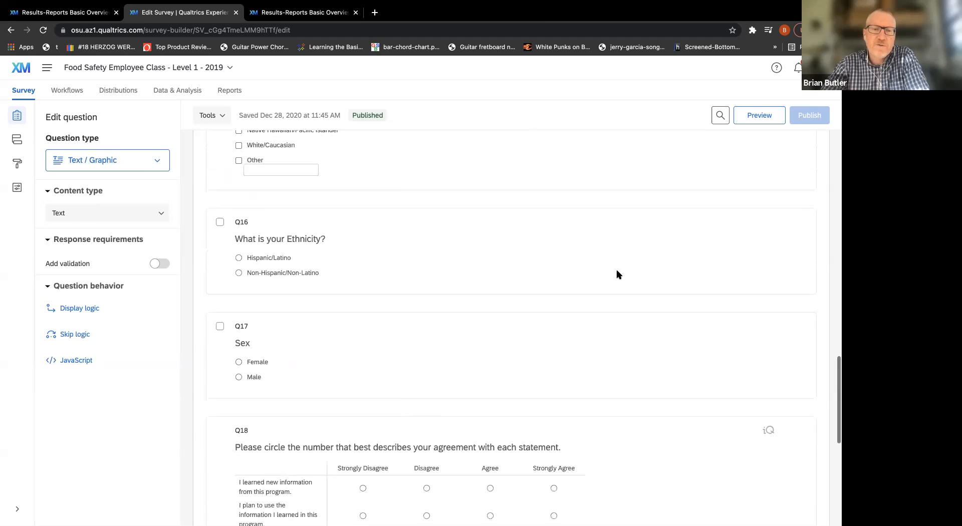
scroll(618, 274, down, 1)
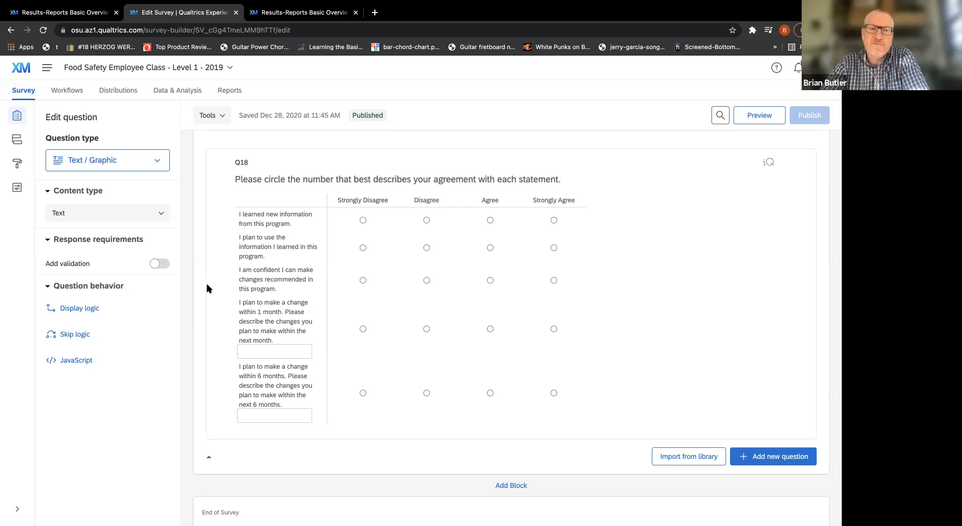
scroll(667, 276, down, 2)
scroll(667, 275, up, 15)
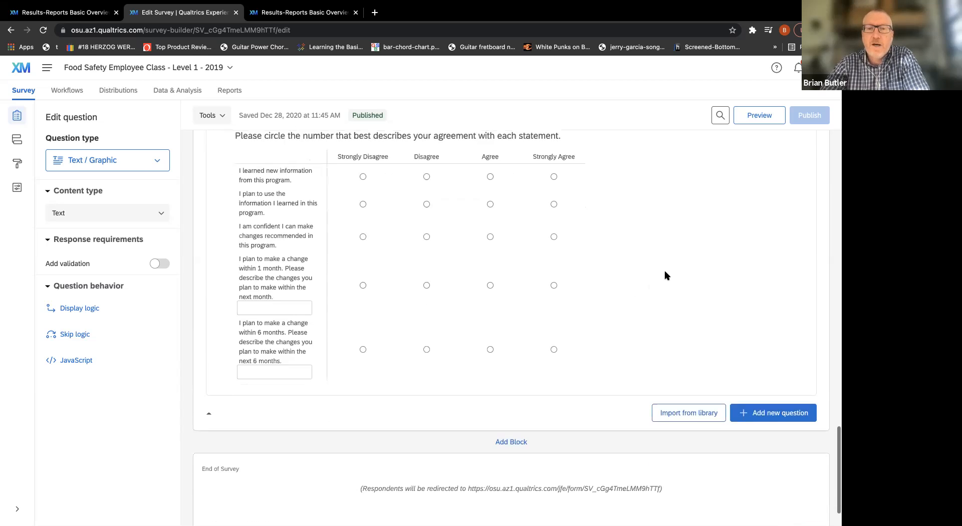
scroll(666, 275, up, 3)
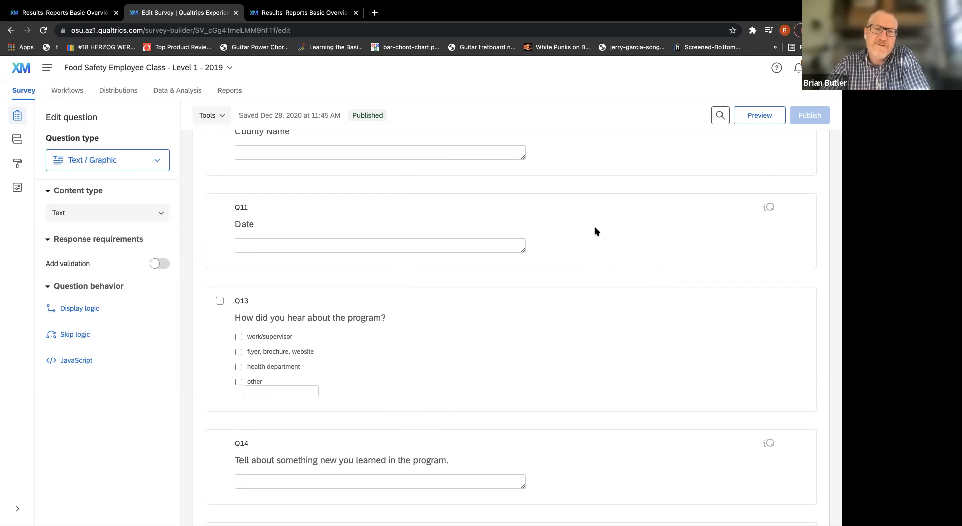
scroll(596, 231, up, 5)
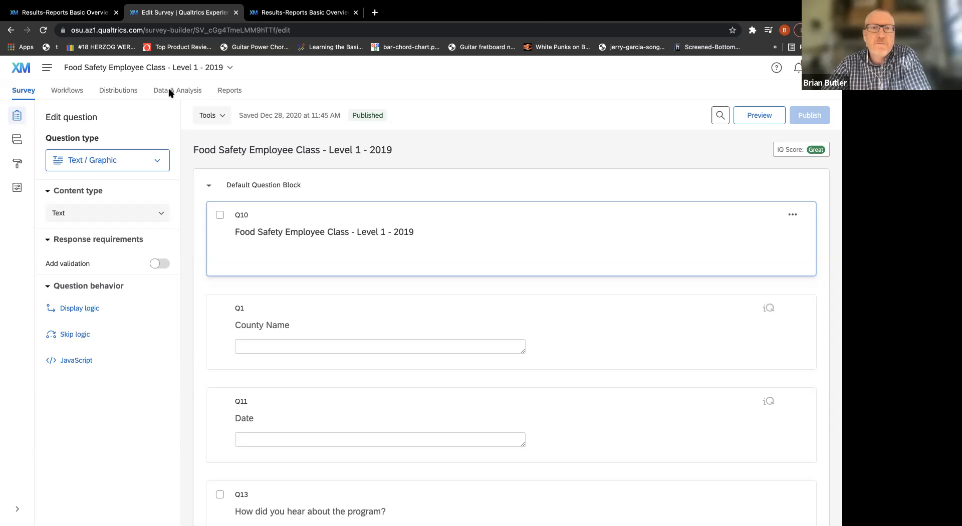
Open the survey's reporting area, view the paginated Training TEST report, and return to the Results report.
click(227, 92)
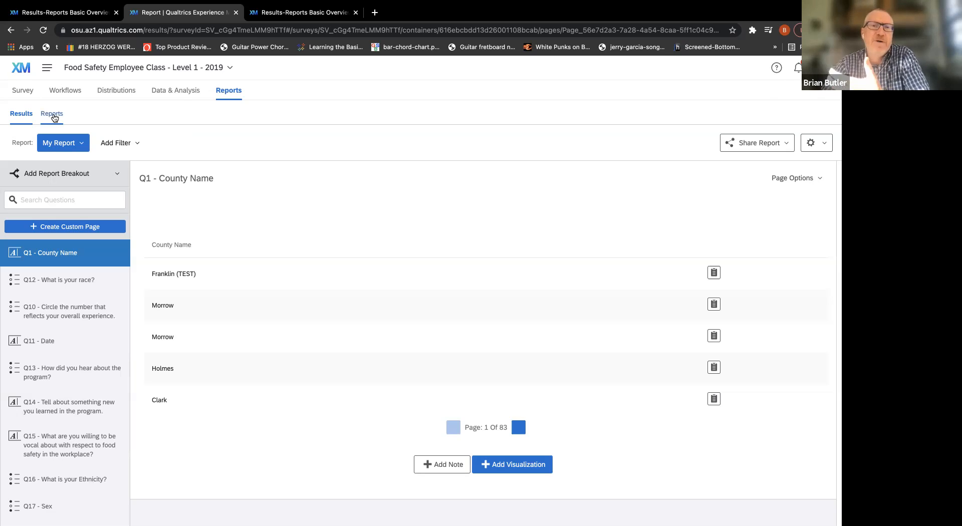
click(53, 115)
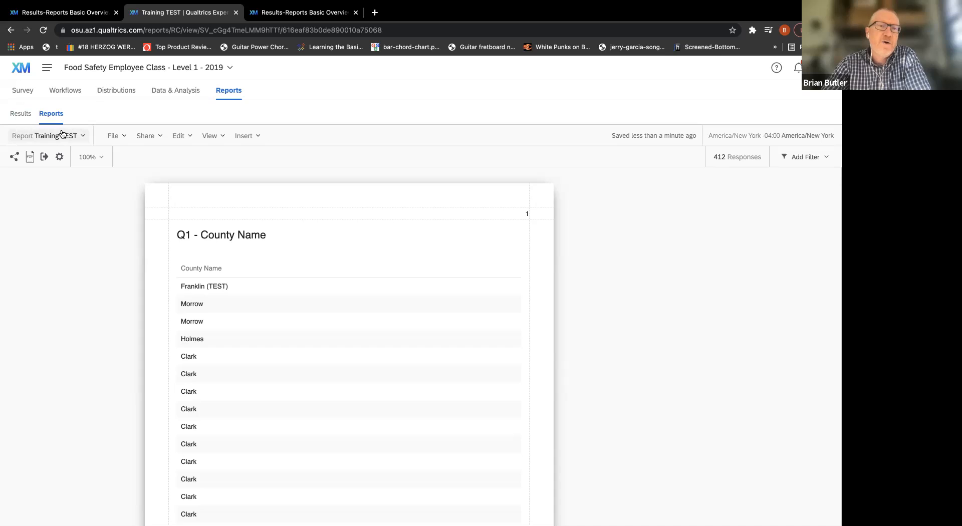
click(15, 116)
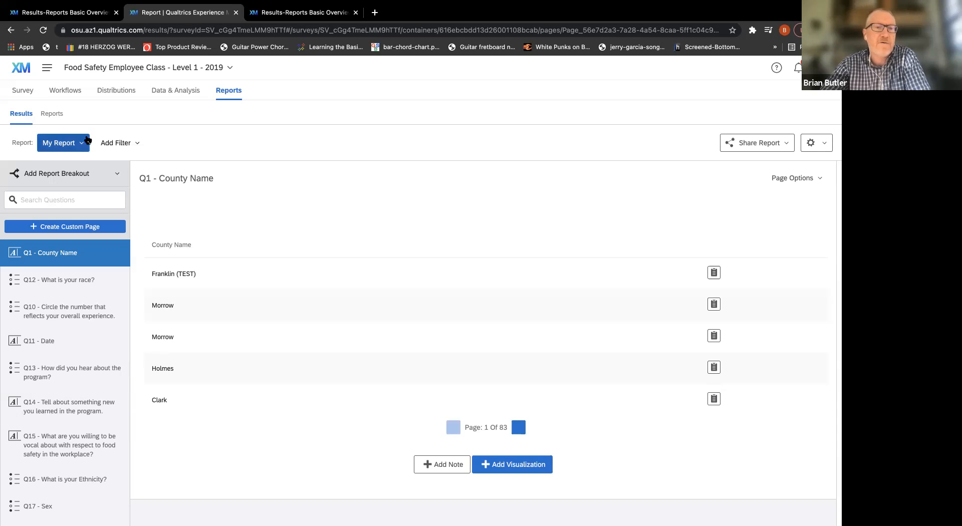
Examine the list of available Results reports and the available filter fields without choosing any.
click(78, 142)
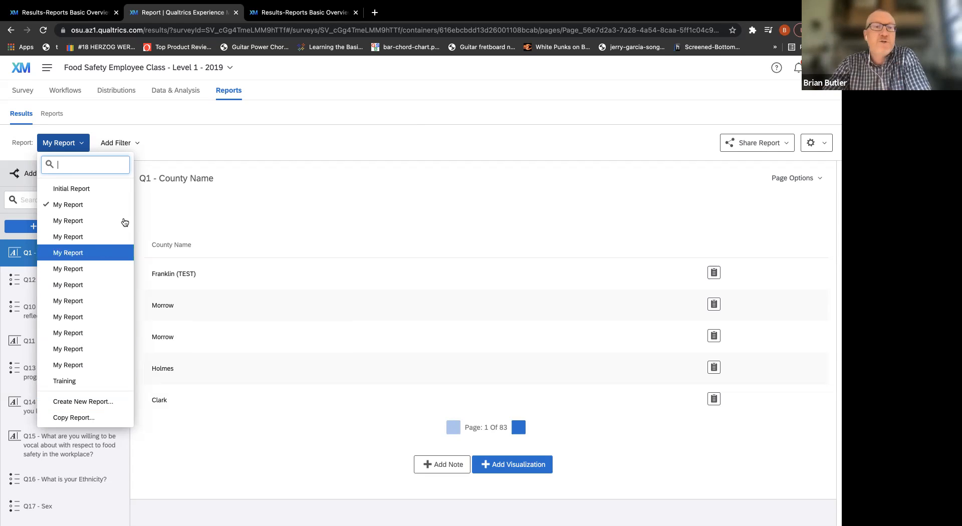
click(230, 137)
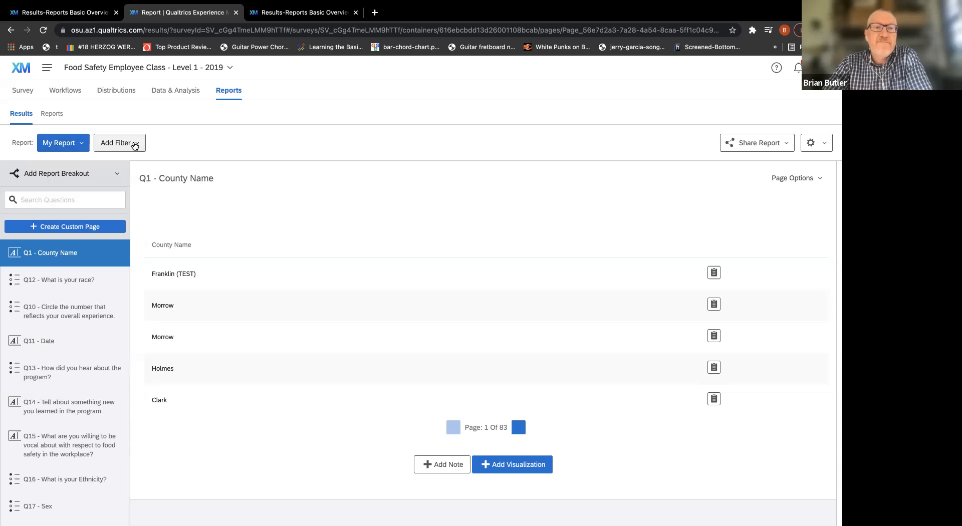
click(135, 145)
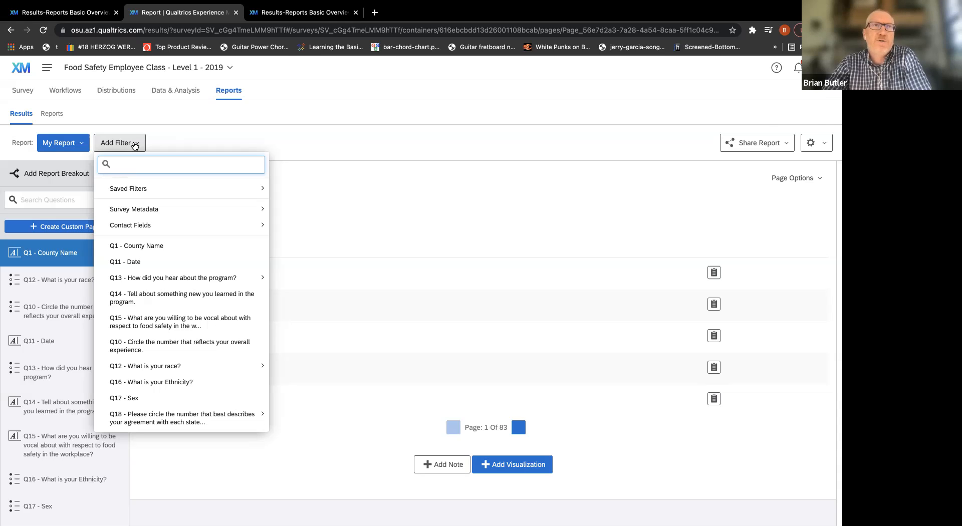
click(180, 138)
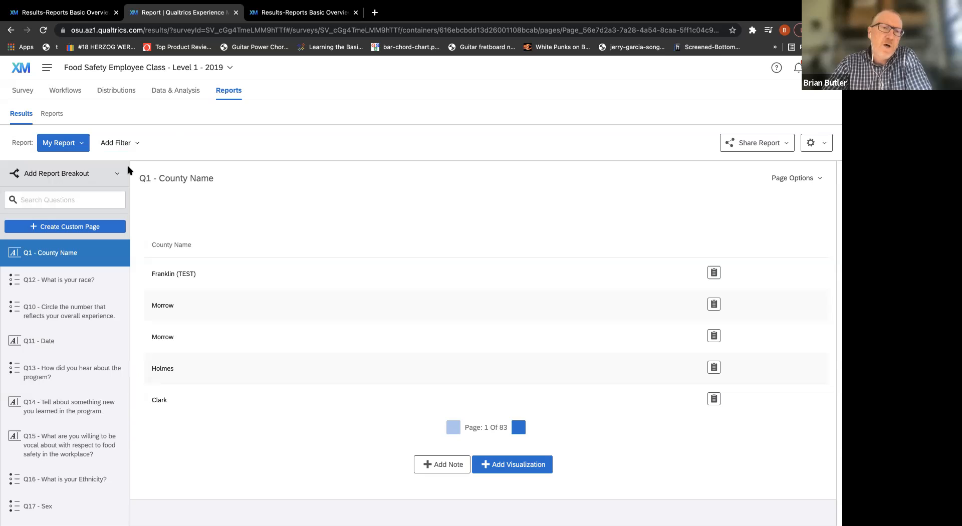
Move the Q12 - What is your race? page to directly after the Q15 page in the report's page order.
scroll(81, 316, down, 3)
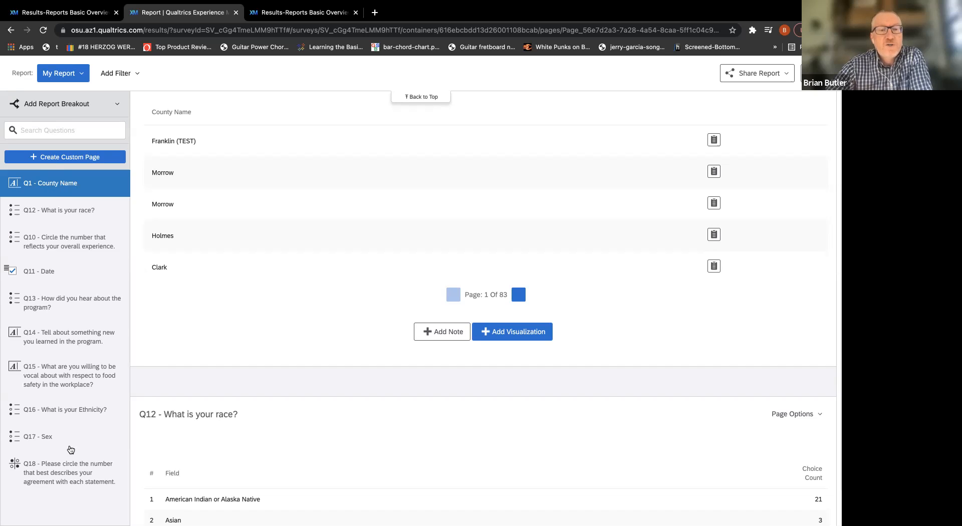
drag(62, 215, 49, 391)
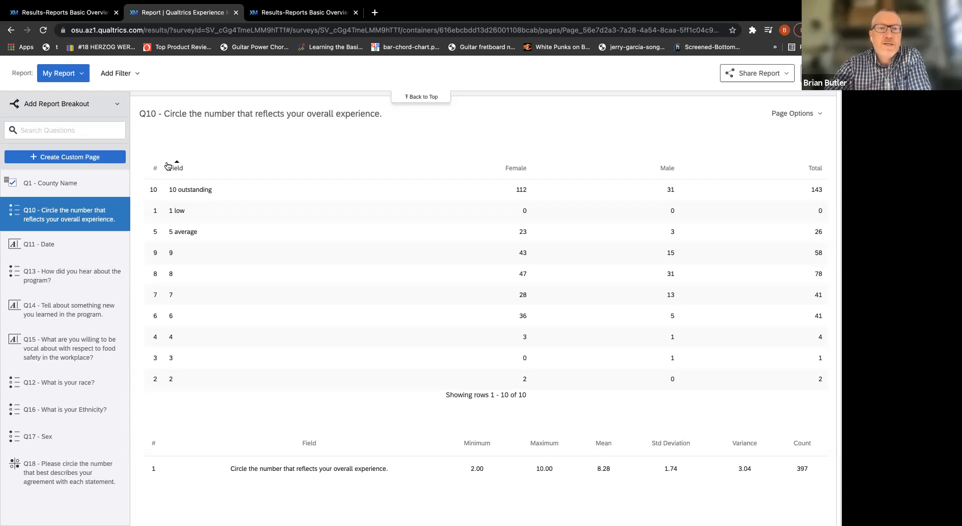
click(211, 129)
scroll(264, 282, up, 10)
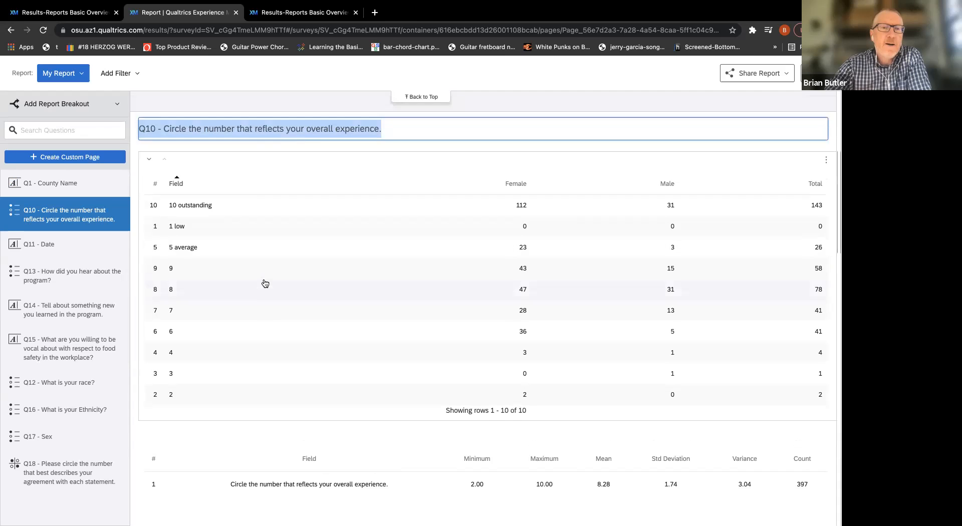
Go to the Q1 - County Name page and hide it from the report.
click(53, 256)
click(261, 199)
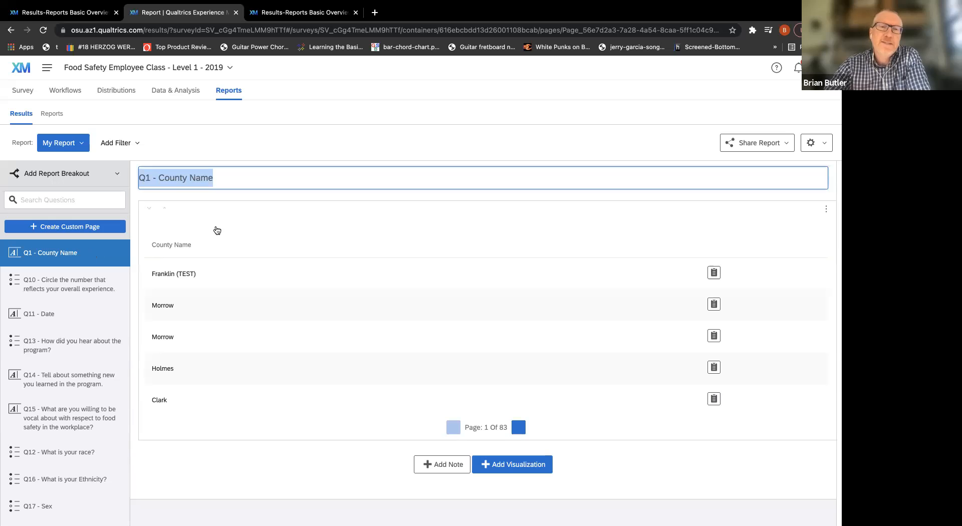
click(305, 135)
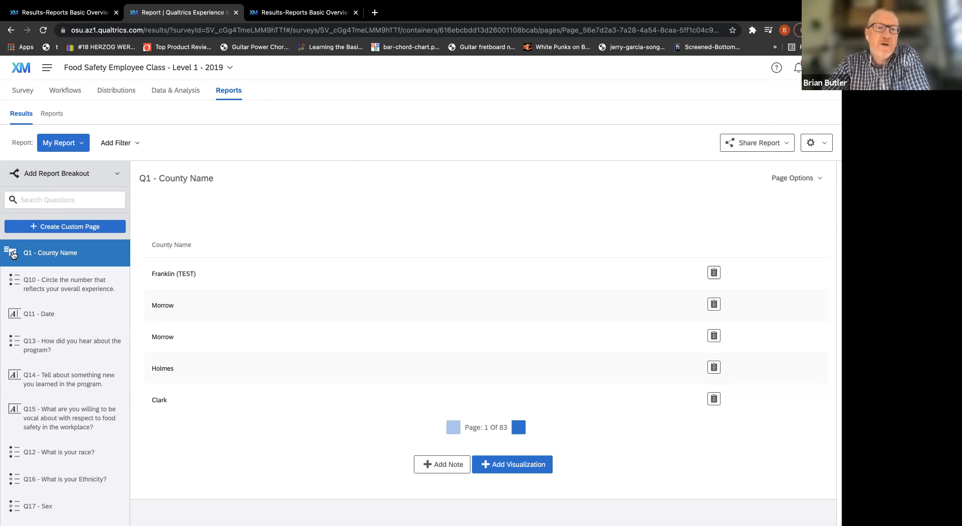
click(13, 254)
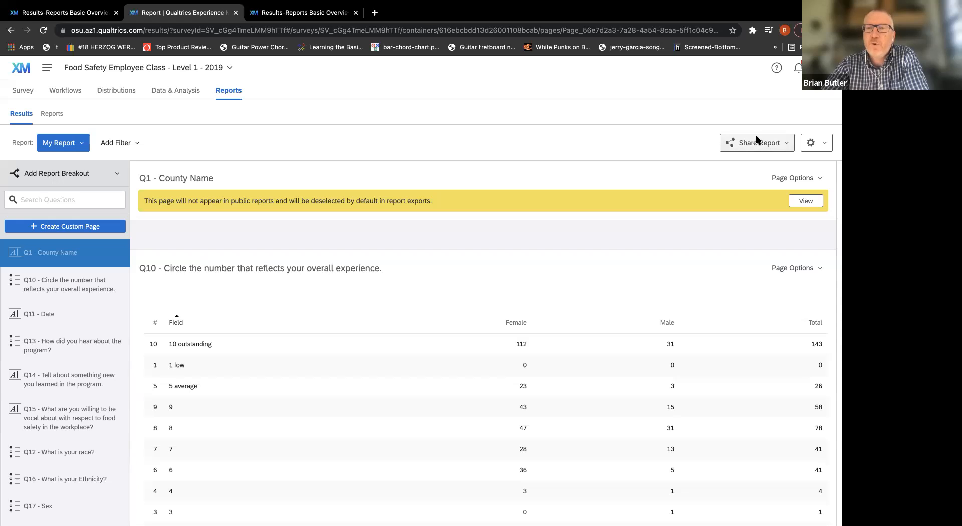
Check the report's sharing and export options, and open My Report's name and page selection for editing.
click(787, 146)
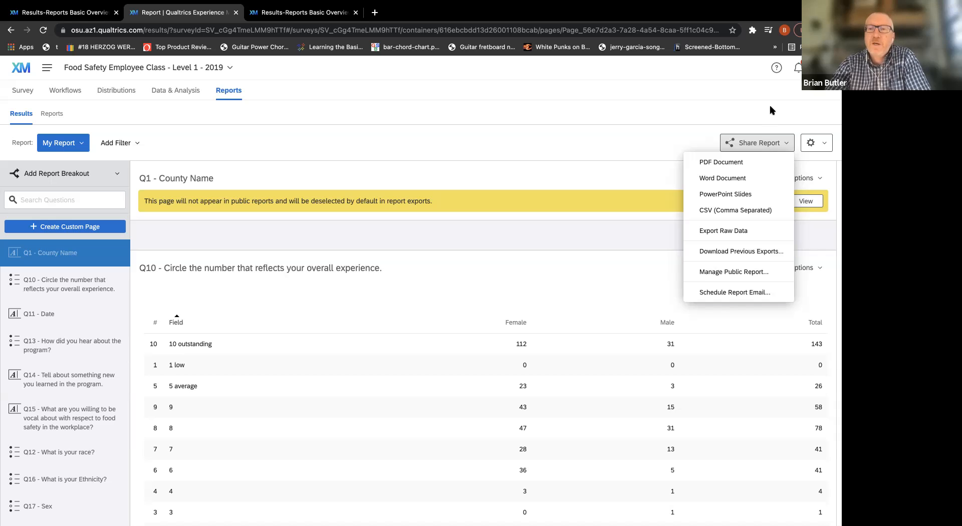
click(741, 151)
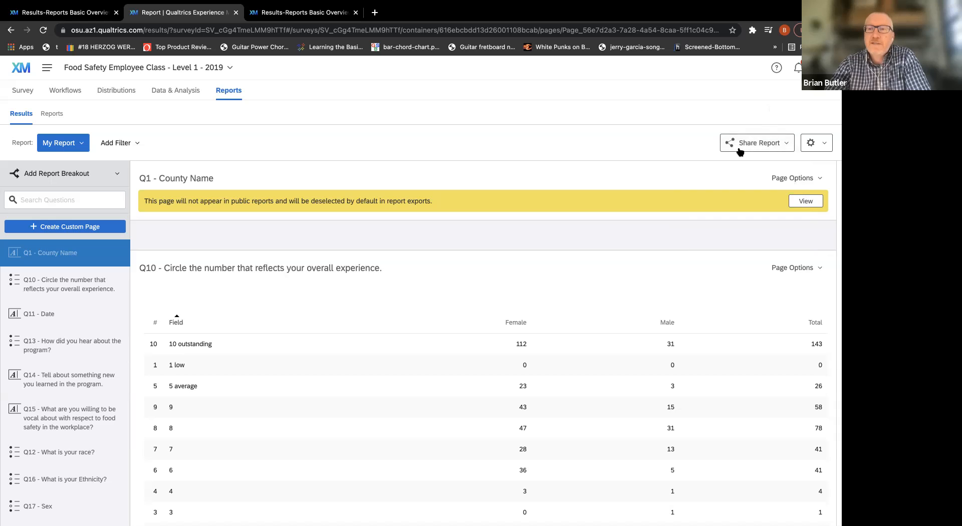
click(824, 146)
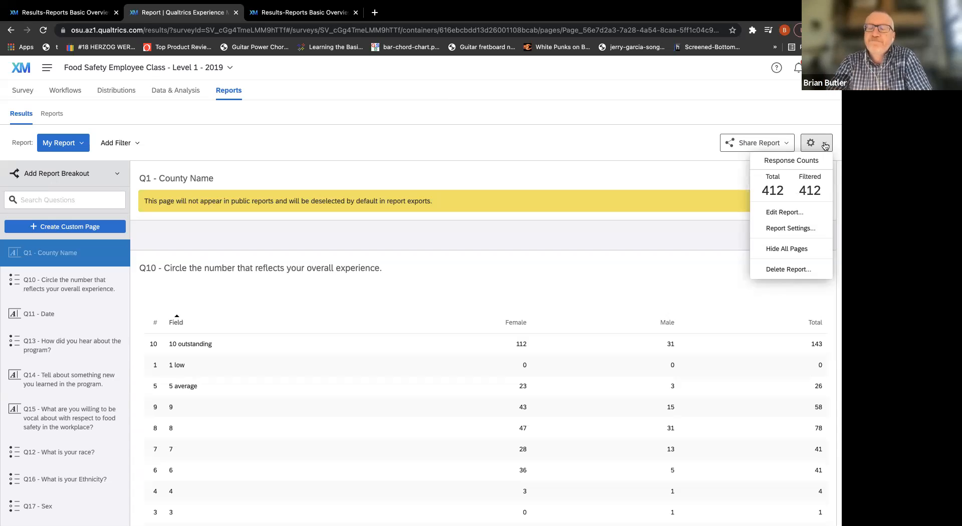
click(799, 213)
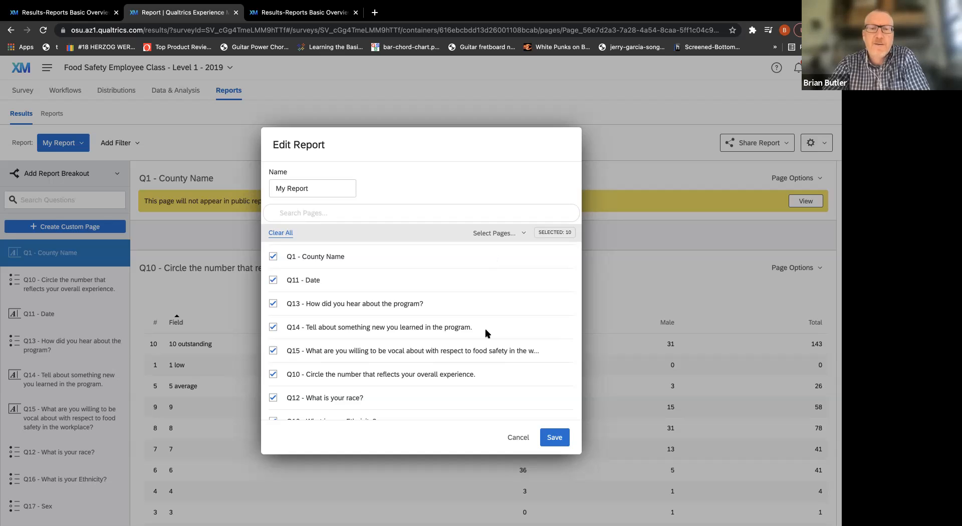
Review the pages included in My Report, leave the report unedited, and check the page options for Q1 - County Name.
scroll(485, 333, down, 3)
scroll(485, 333, up, 3)
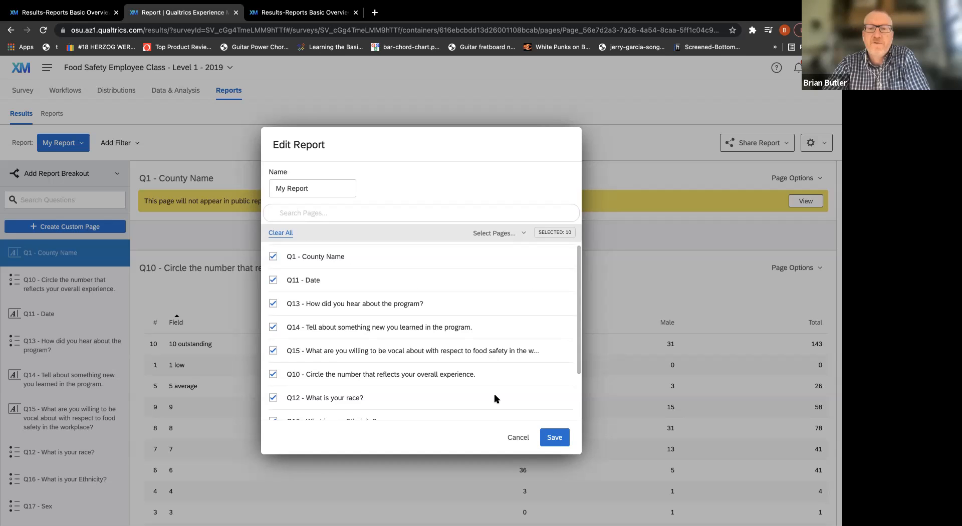
click(518, 437)
click(794, 177)
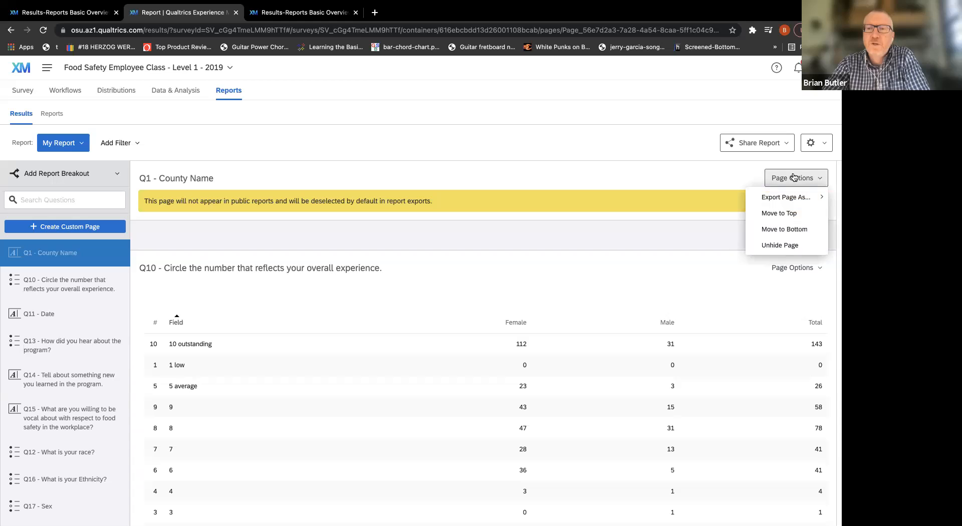
Open the report-wide settings and set the default decimal places to 1.
click(820, 141)
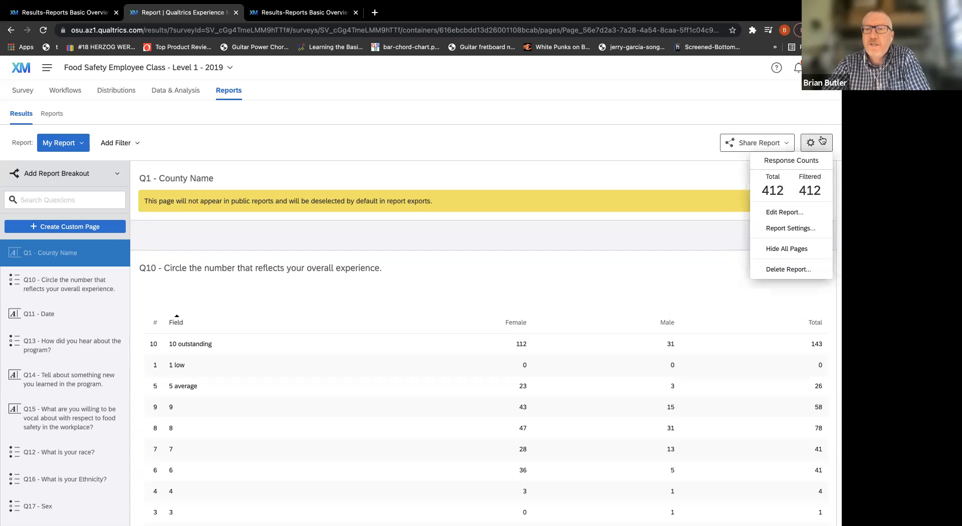
click(811, 232)
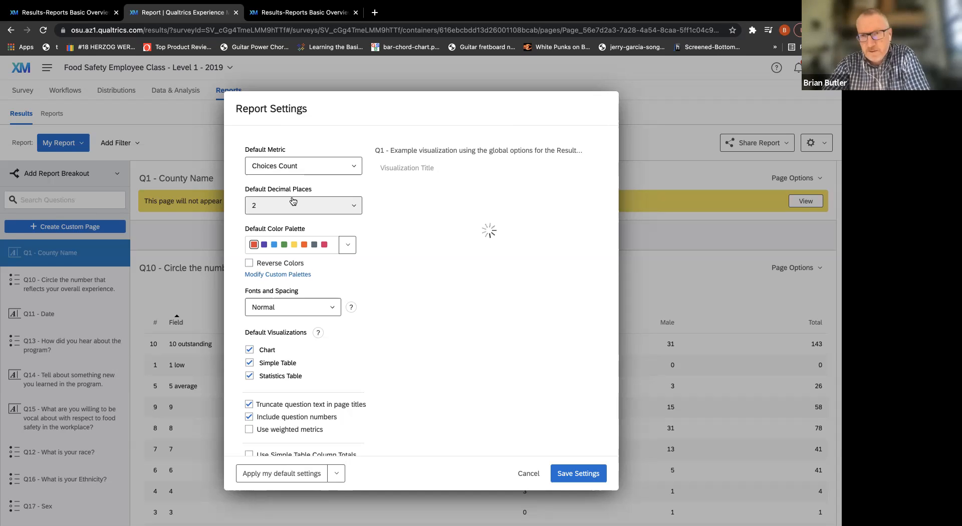
click(354, 210)
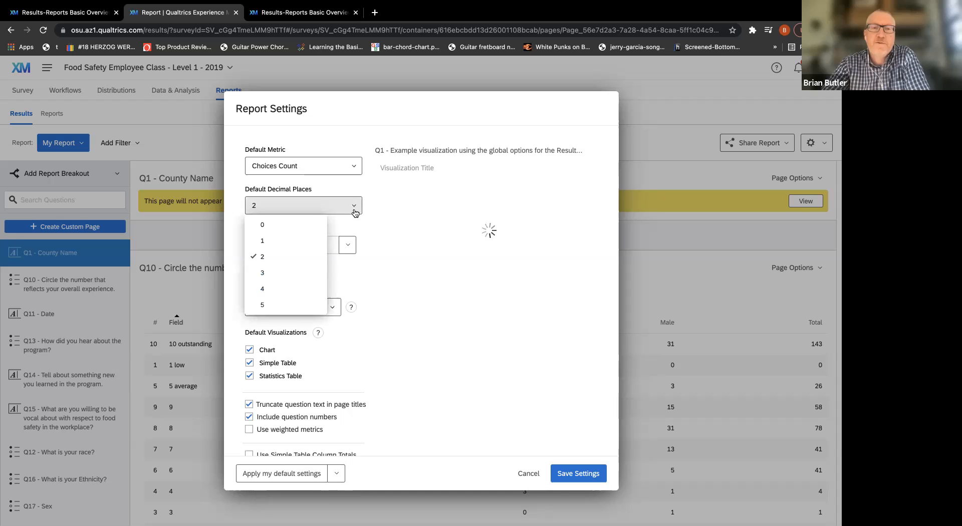
click(307, 241)
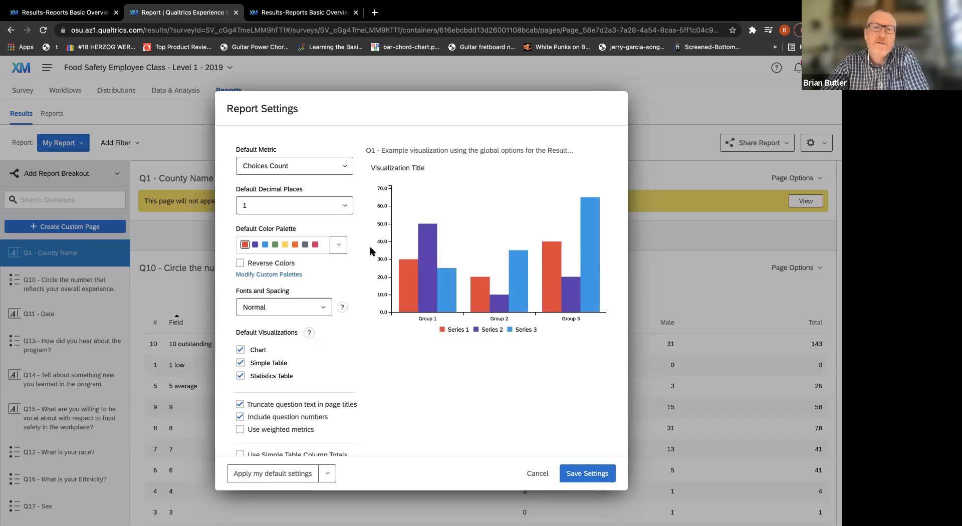
Try the first green sequential palette as the default colors, return to the first categorical palette, and discard the report settings changes.
click(339, 246)
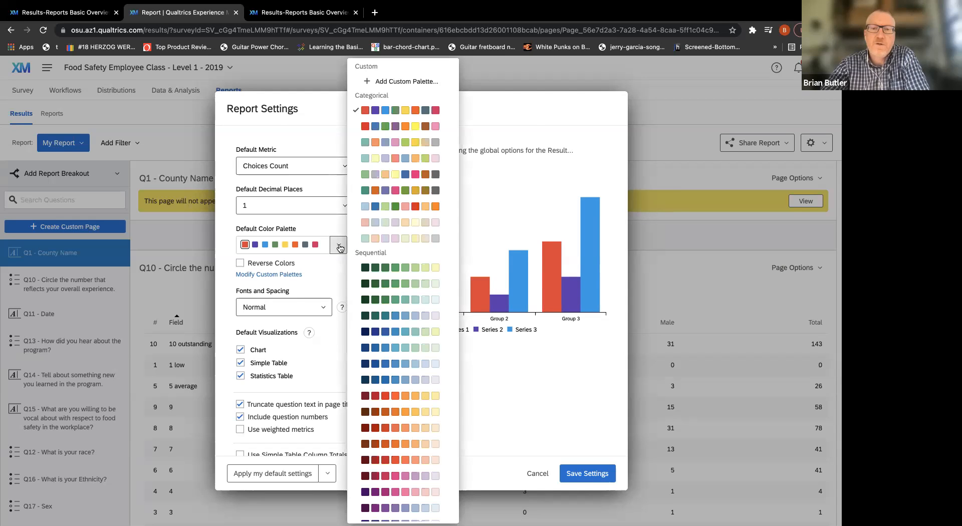
click(376, 271)
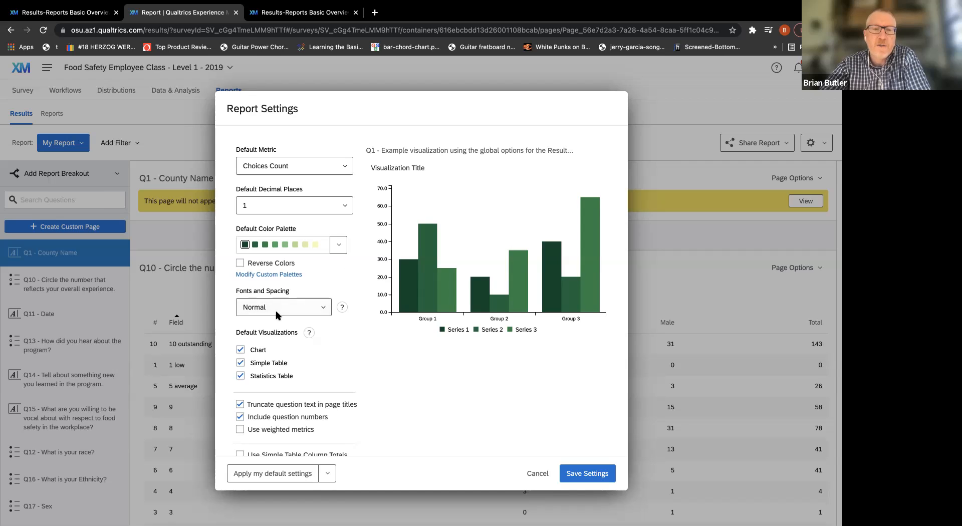
scroll(382, 358, down, 2)
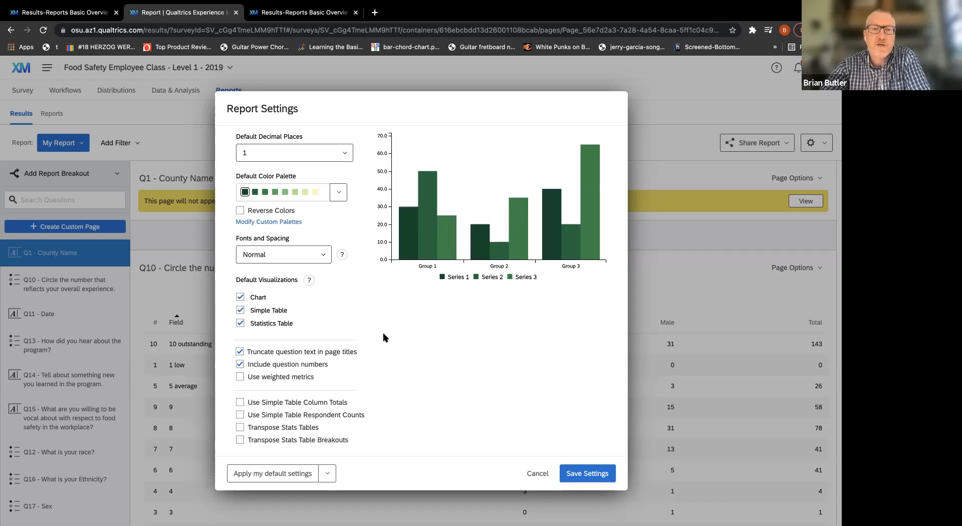
scroll(383, 337, up, 1)
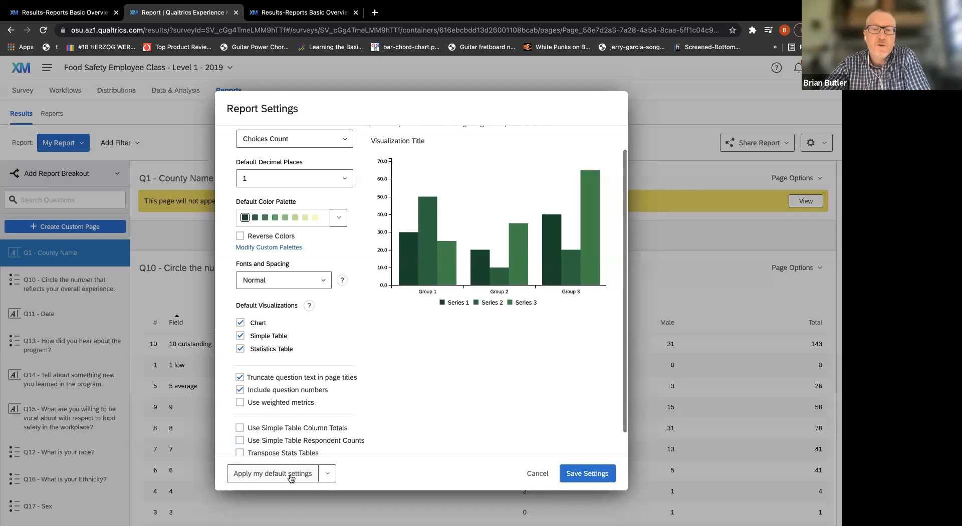
click(339, 219)
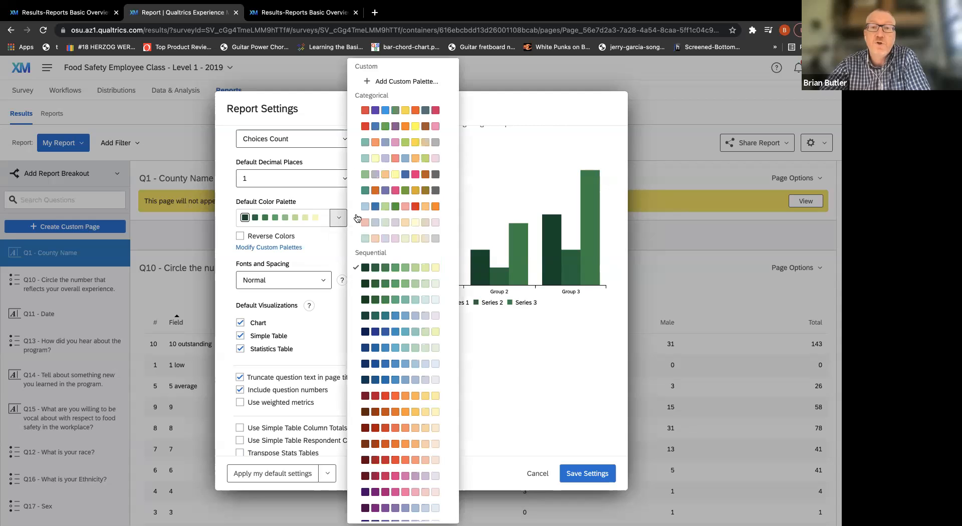
click(383, 114)
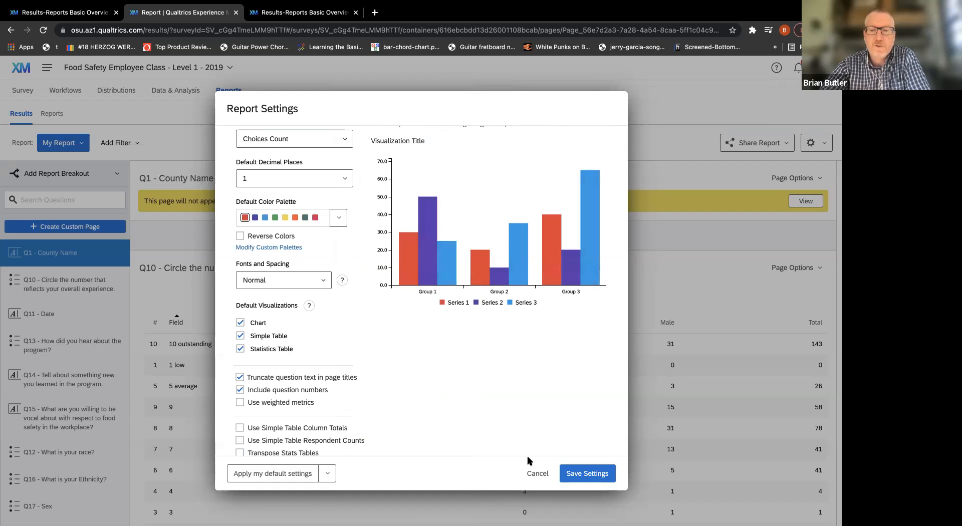
click(537, 473)
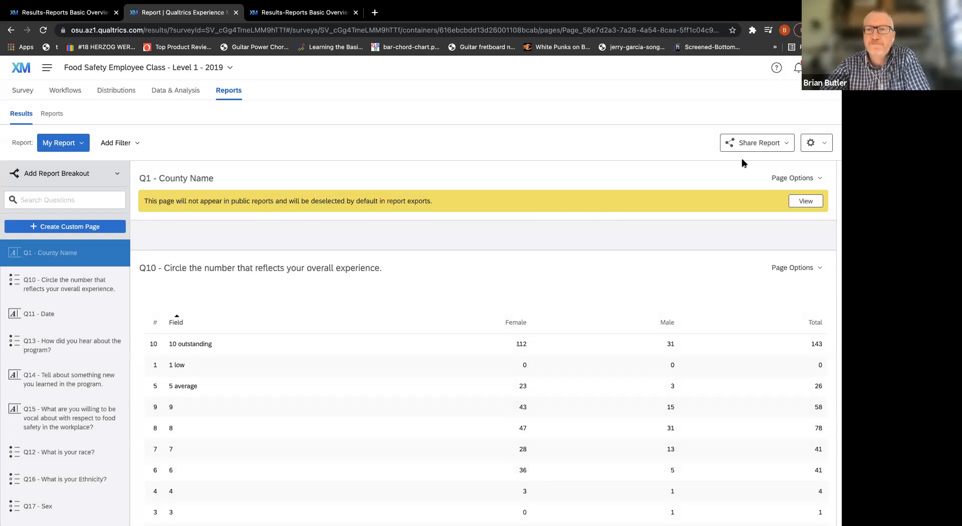
click(812, 178)
click(717, 174)
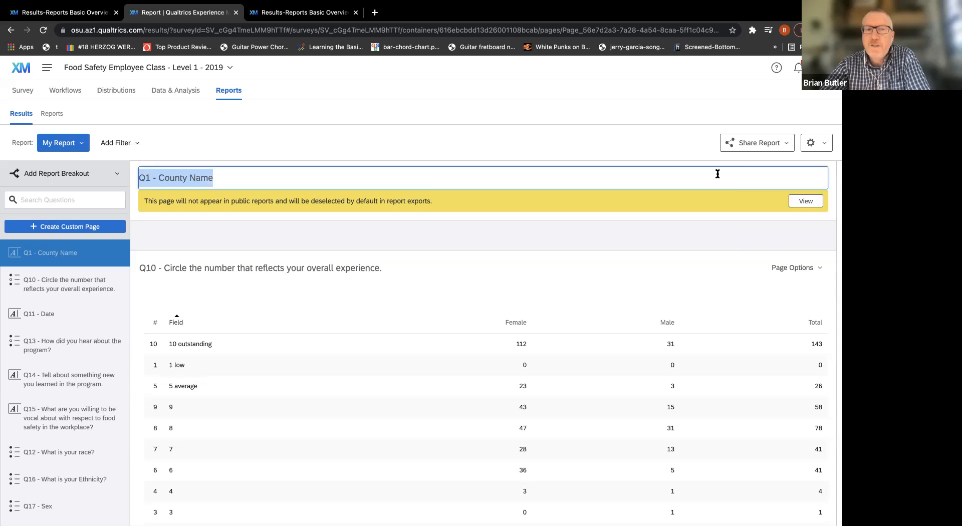
click(479, 133)
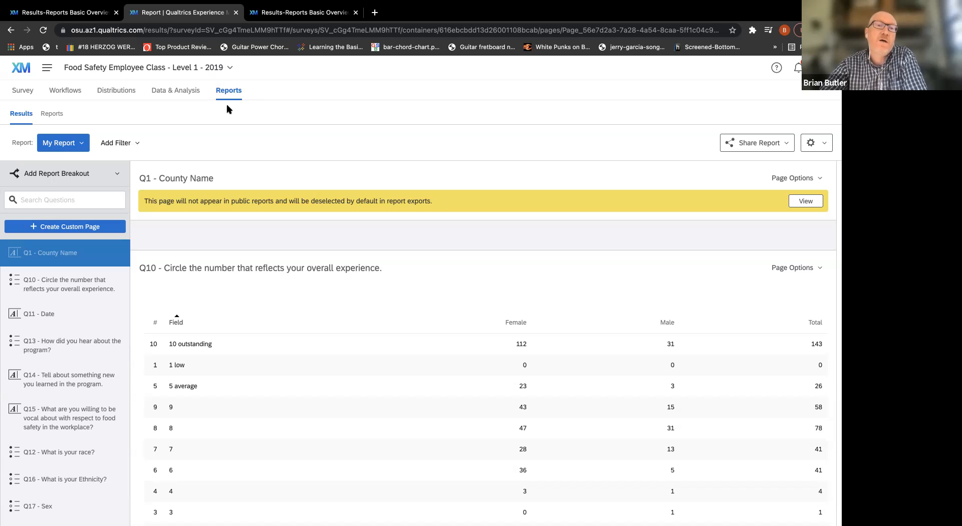
Go to the survey's recorded response data and check the available export and import options without choosing any.
click(168, 92)
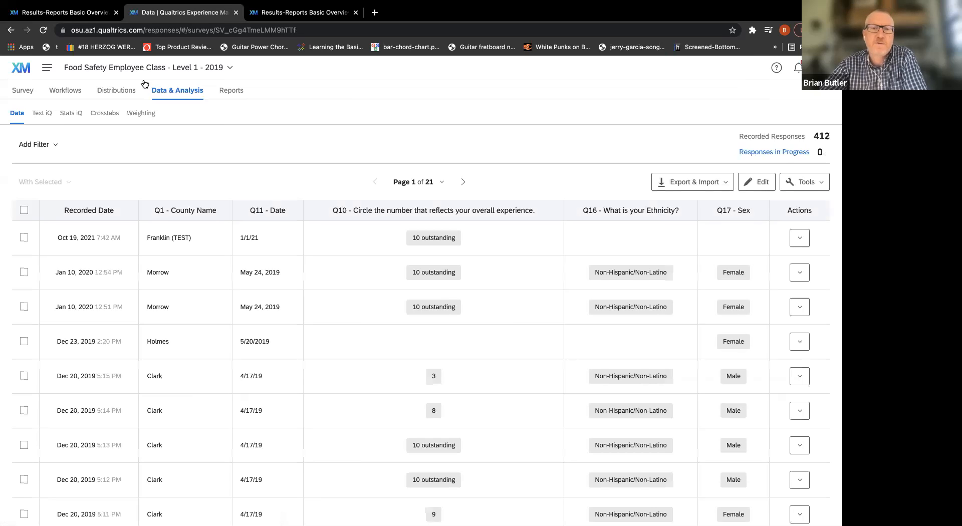
scroll(335, 256, down, 6)
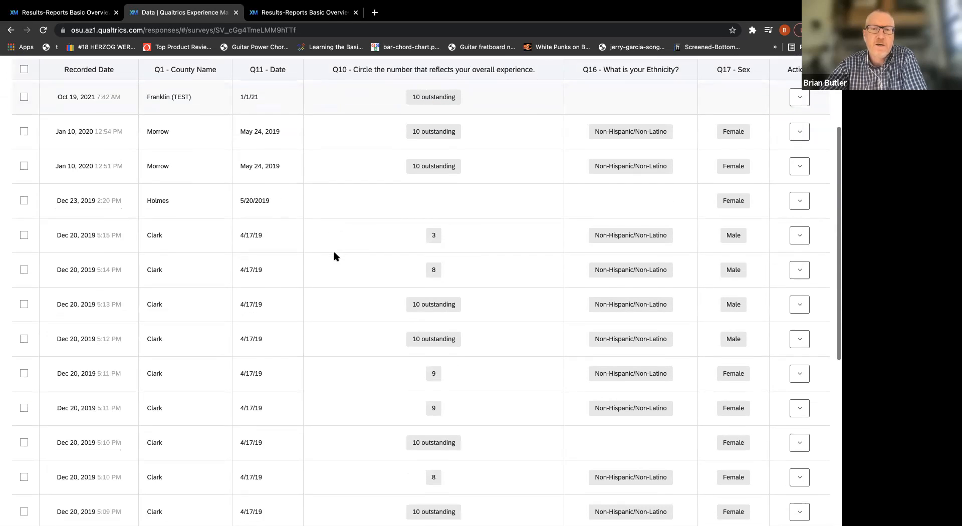
scroll(334, 256, up, 6)
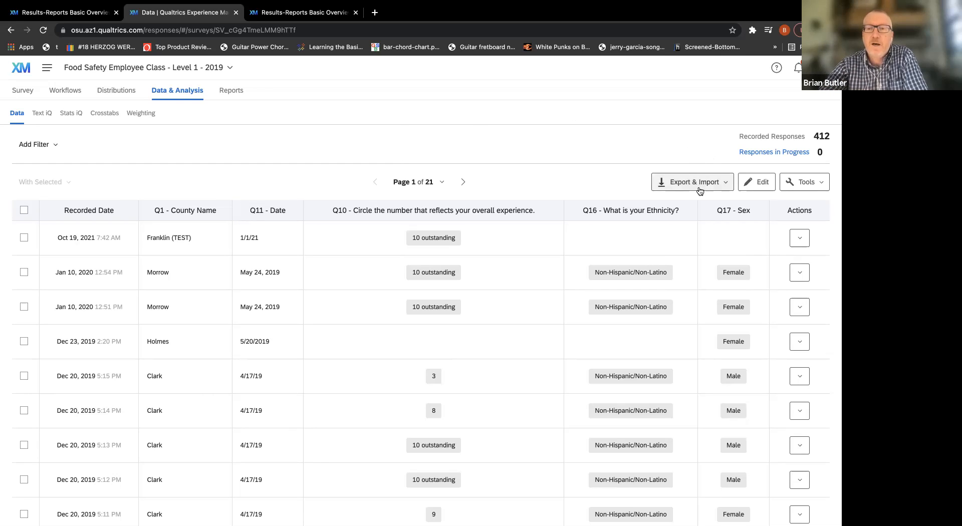
click(726, 185)
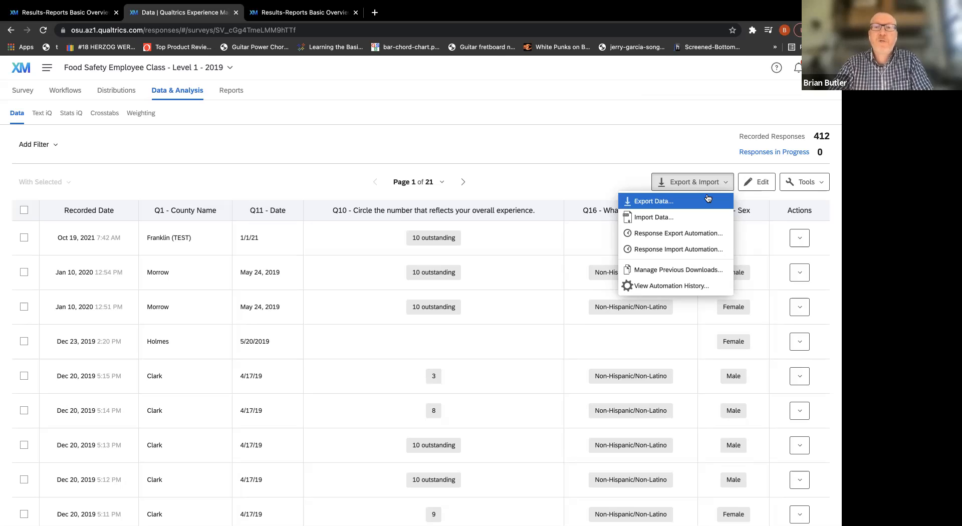
click(651, 144)
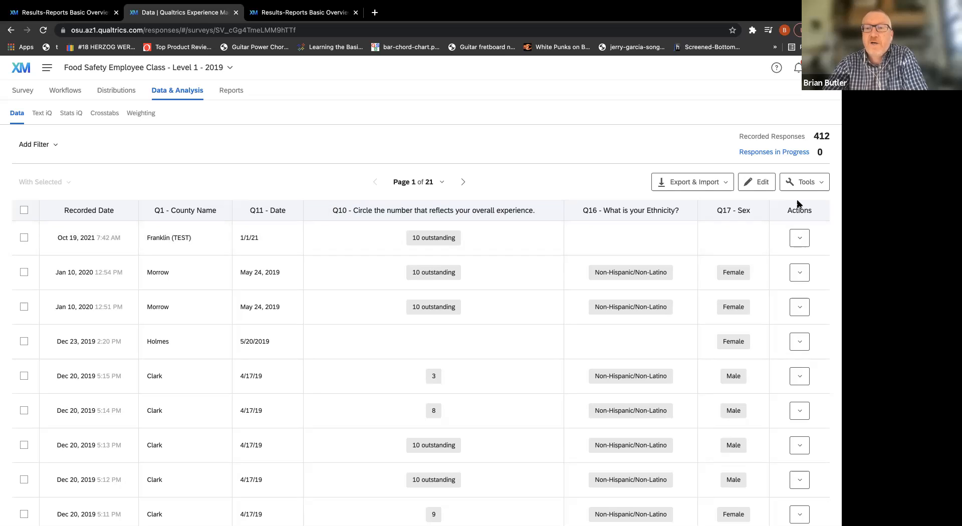
View the individual response recorded Oct 19, 2021, read through its answers to the end, and close it.
click(800, 238)
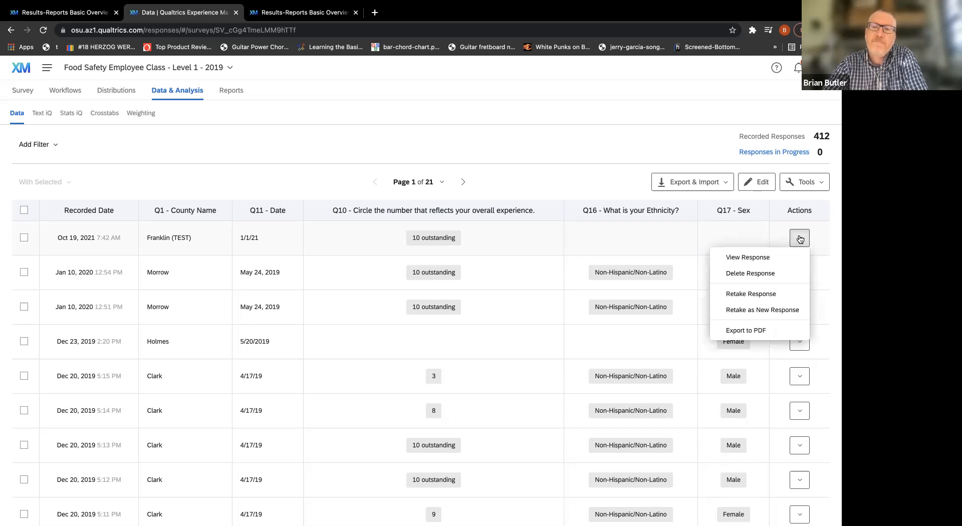
click(781, 258)
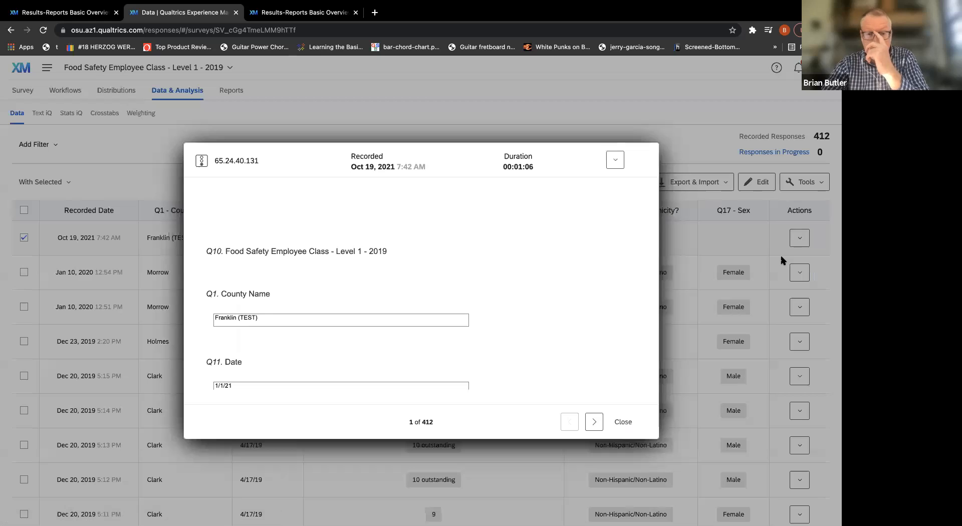
scroll(544, 238, down, 2)
scroll(548, 244, down, 3)
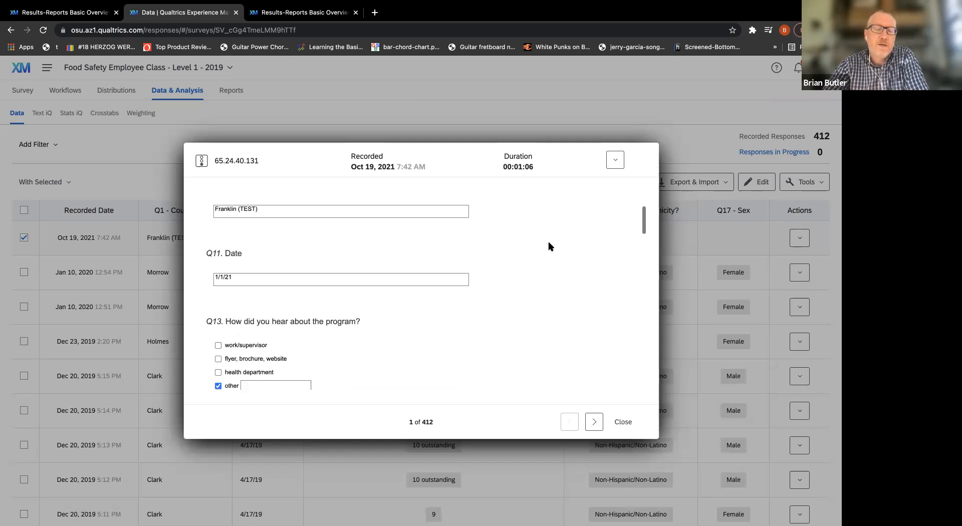
scroll(549, 246, down, 3)
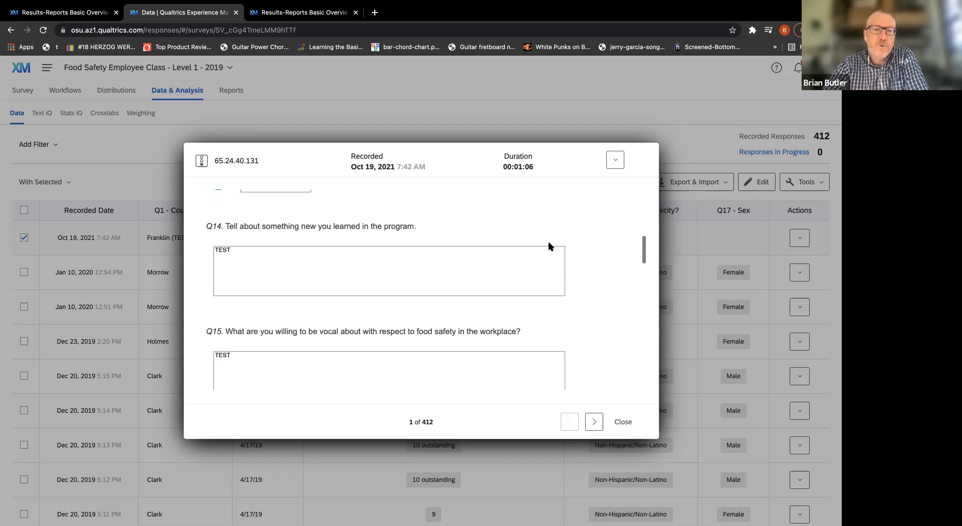
scroll(549, 246, down, 1)
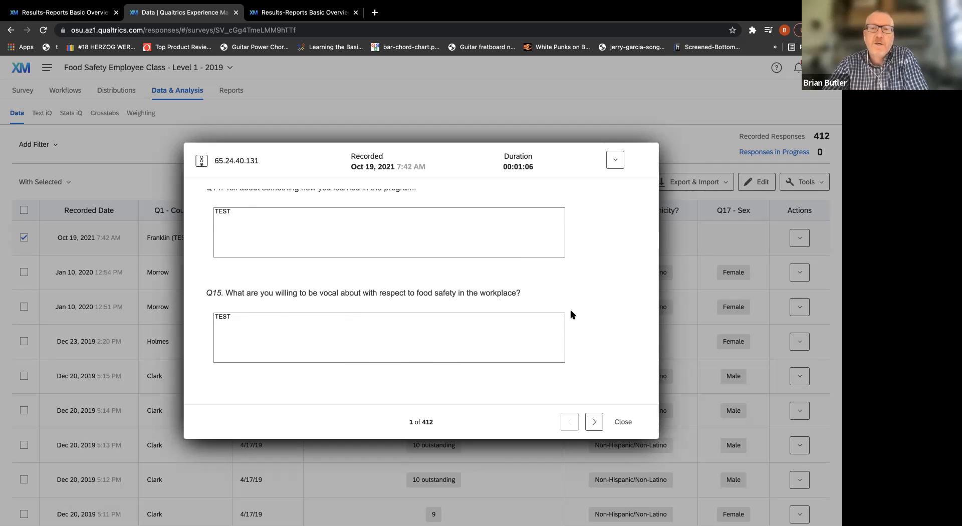
scroll(598, 287, up, 10)
scroll(598, 287, down, 5)
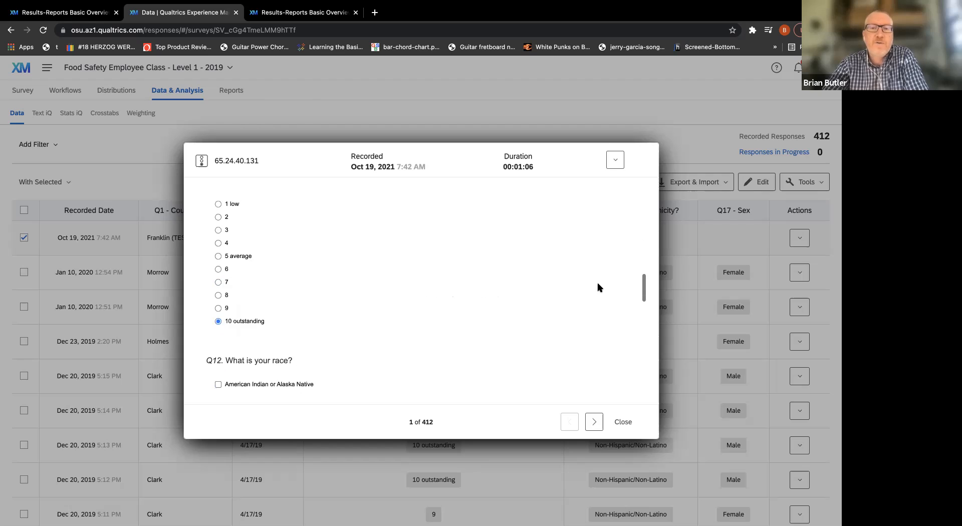
scroll(598, 287, up, 4)
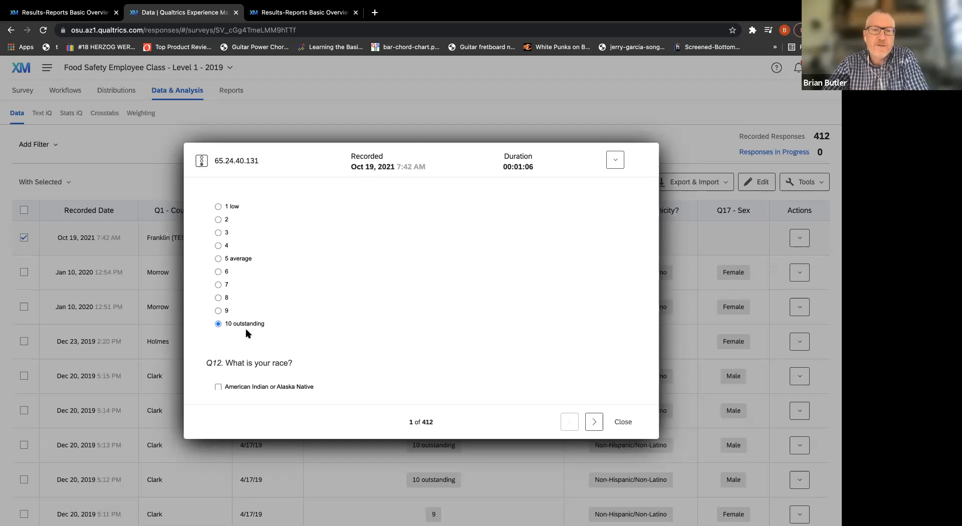
scroll(601, 294, down, 10)
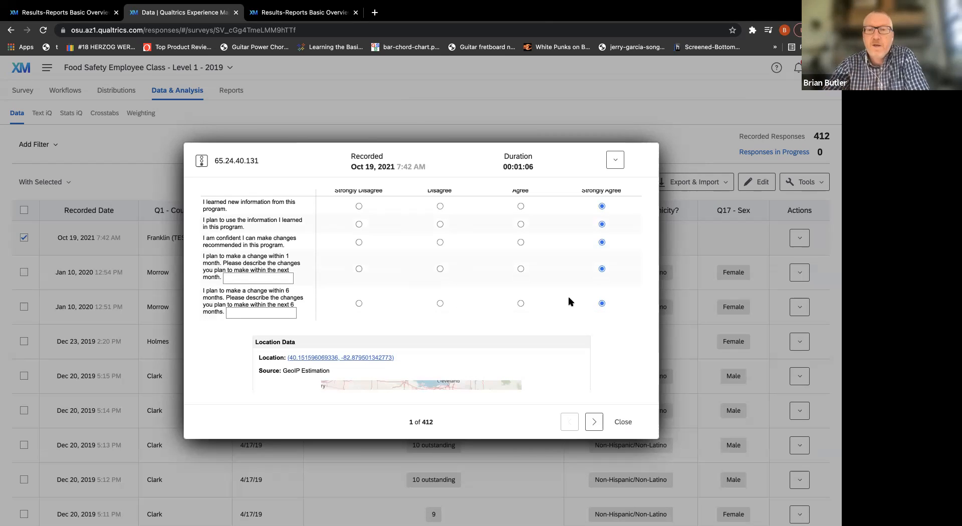
click(624, 421)
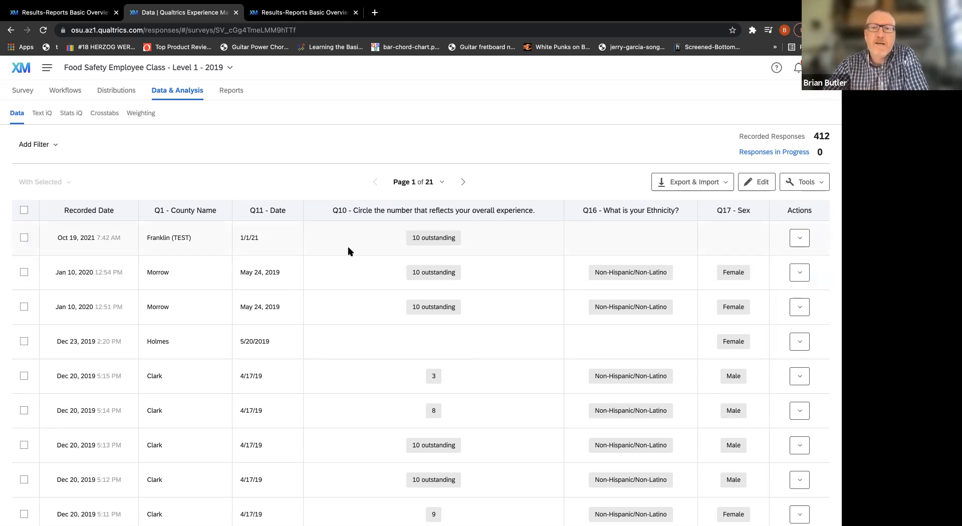
Look through the first page of recorded responses in the data table.
scroll(350, 251, down, 3)
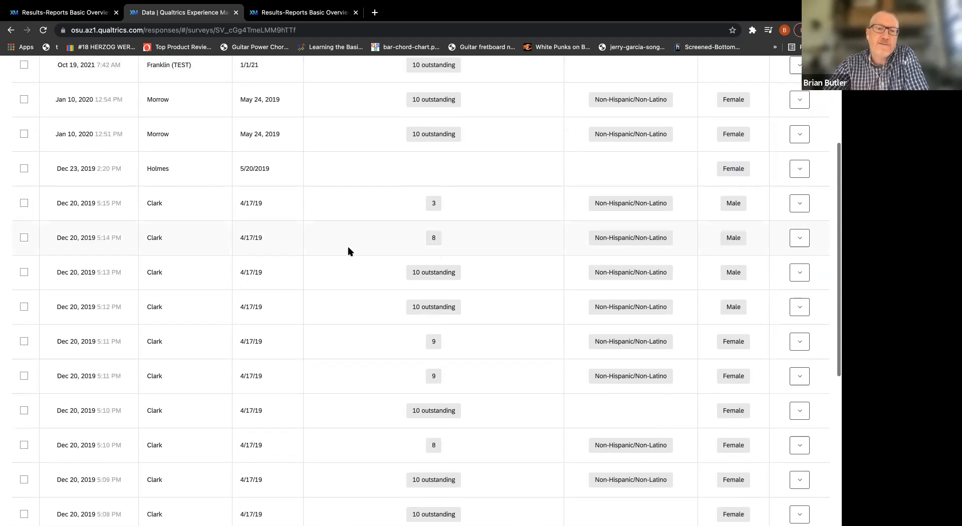
scroll(350, 251, down, 2)
scroll(349, 251, up, 4)
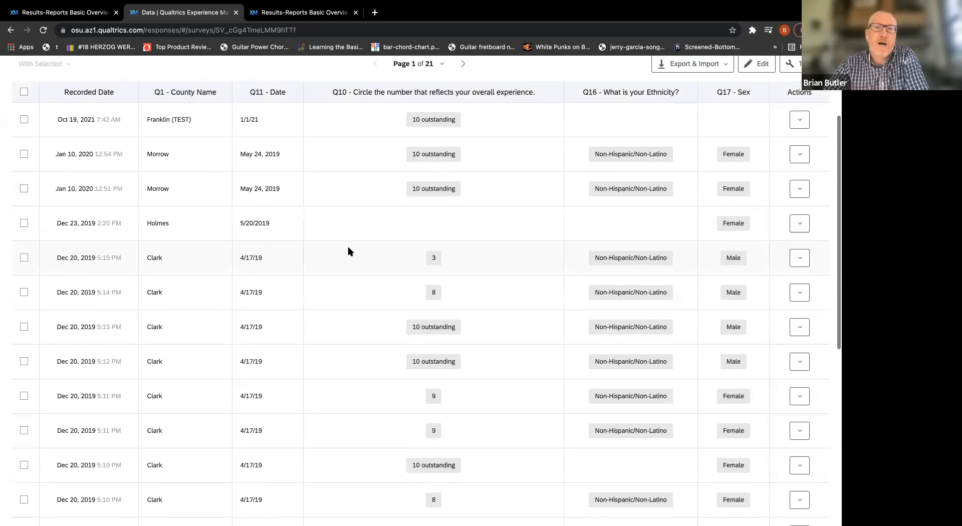
scroll(349, 251, up, 3)
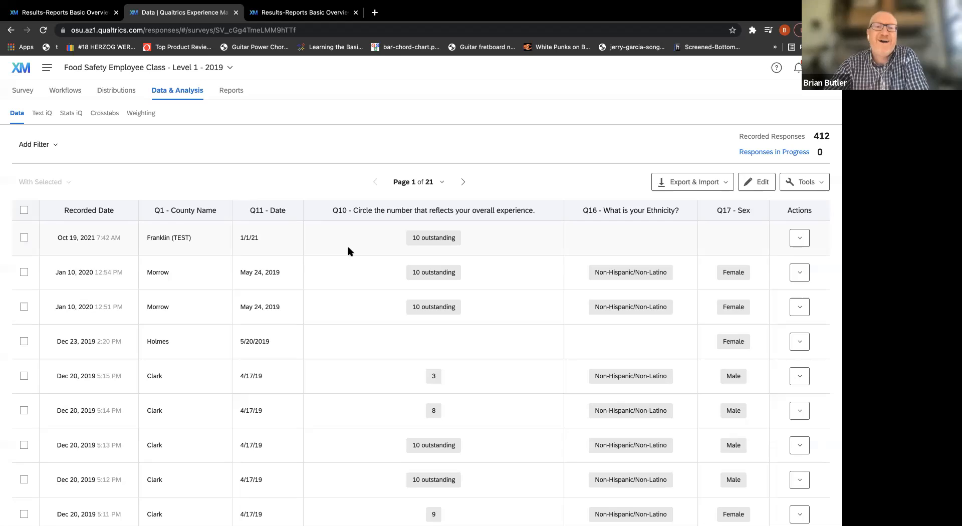
scroll(349, 250, down, 4)
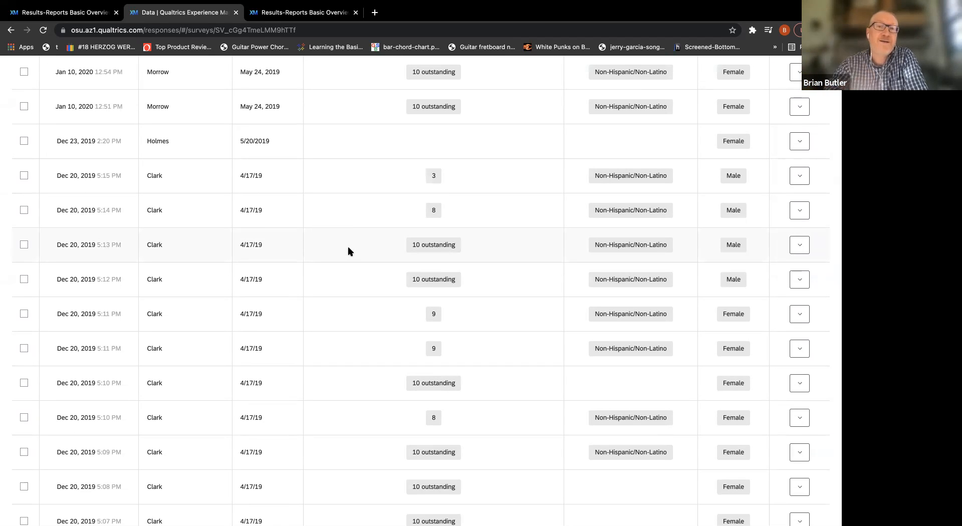
scroll(349, 251, up, 4)
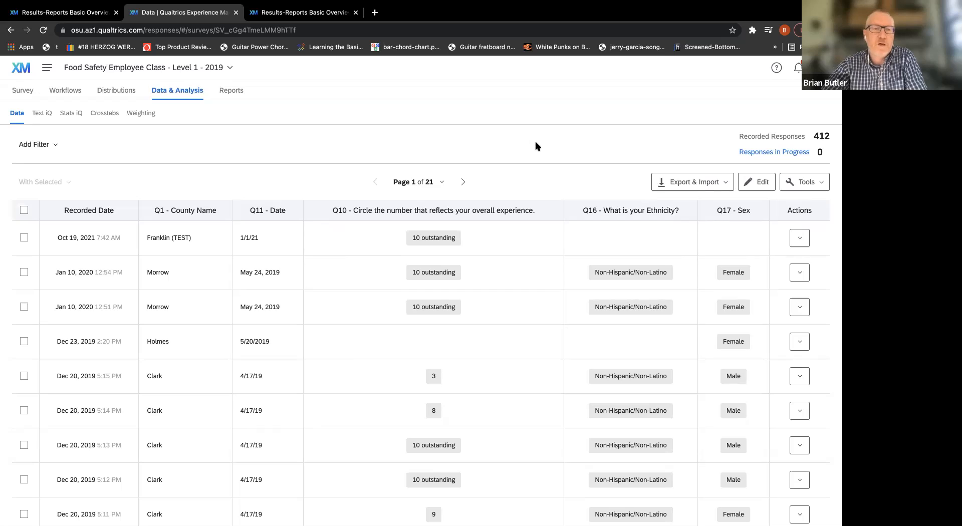
Switch to Excel to view the exported Food Safety Employee Class - Level 1 - 2019 response data.
key(super+Tab)
key(super+Tab)
key(super+Tab)
key(super+Tab)
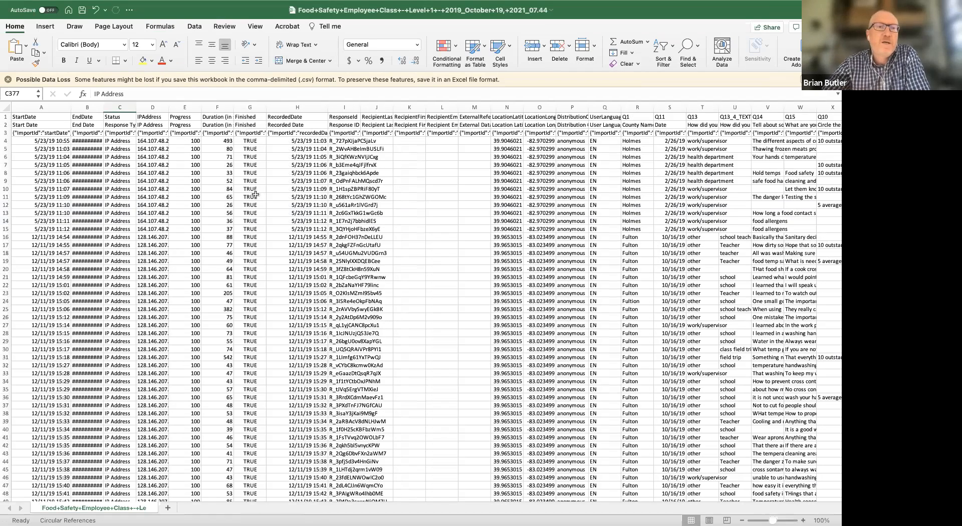
Look through the exported response data from the first rows down to the last recorded response.
click(8, 78)
scroll(444, 277, down, 5)
scroll(444, 277, down, 20)
scroll(444, 277, down, 16)
scroll(444, 277, up, 20)
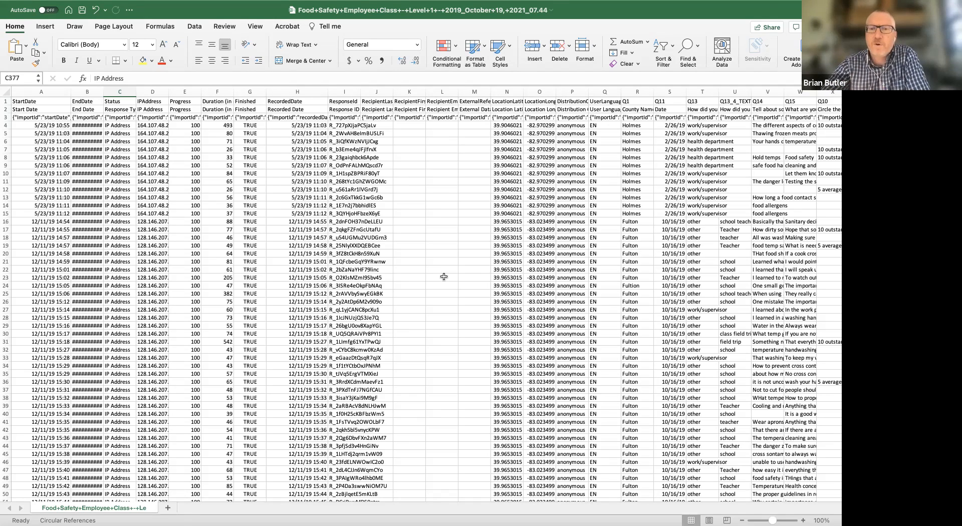
scroll(443, 277, down, 20)
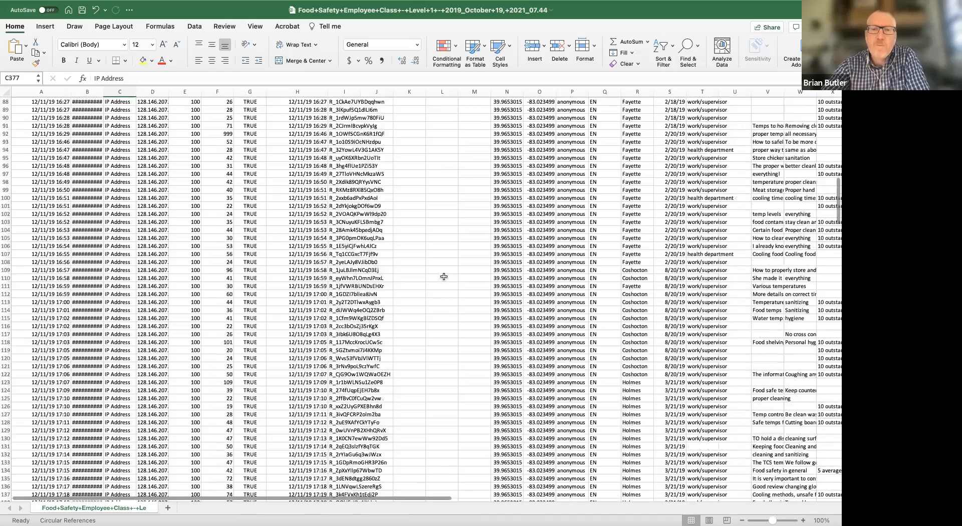
scroll(444, 276, down, 20)
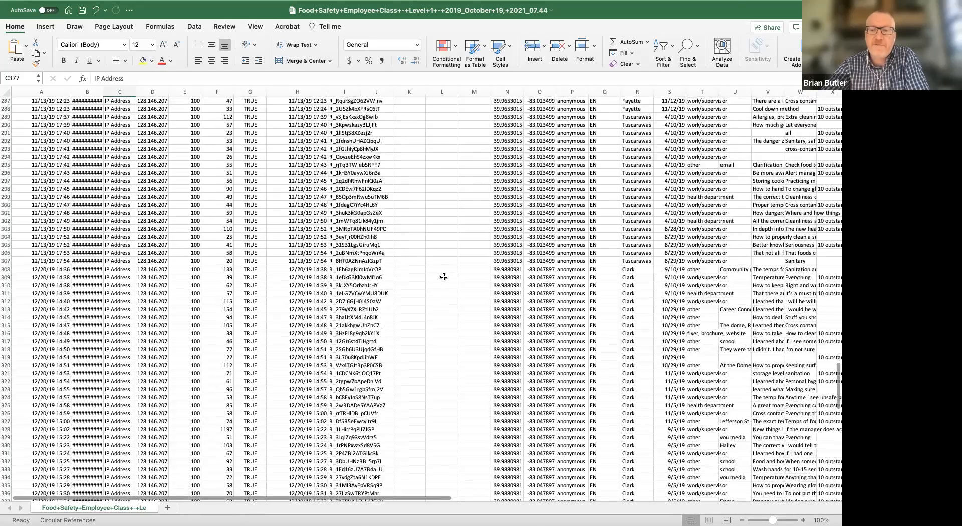
scroll(443, 277, down, 3)
scroll(443, 276, up, 3)
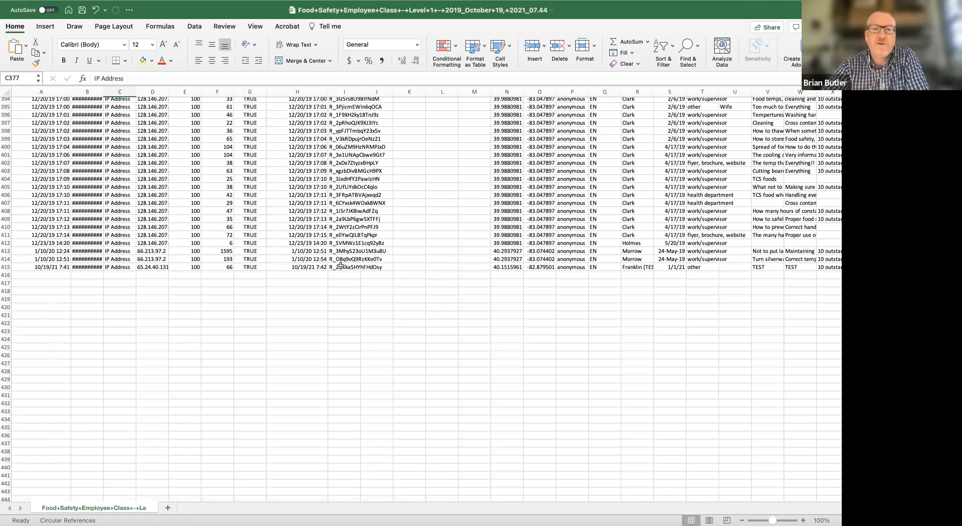
Find the Franklin (TEST) response in row 415 and select its response ID in I415 without the R_ prefix for copying.
click(340, 268)
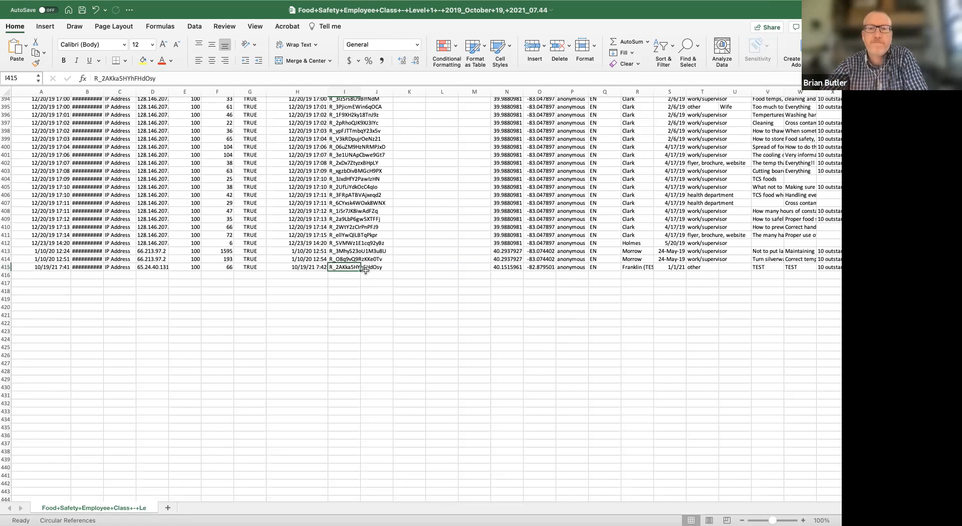
click(632, 267)
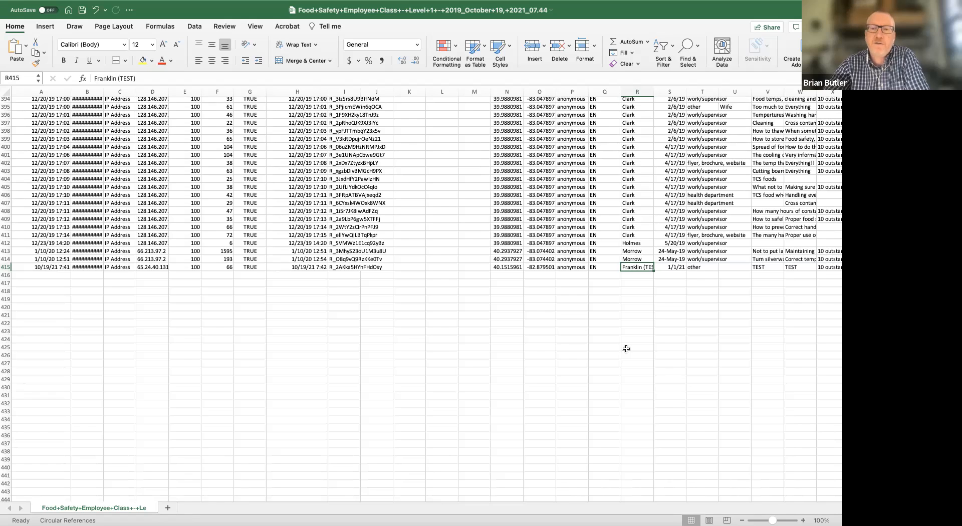
key(Left)
key(Left)
key(Left)
key(Left)
key(Left)
key(Left)
key(Left)
key(Left)
key(Left)
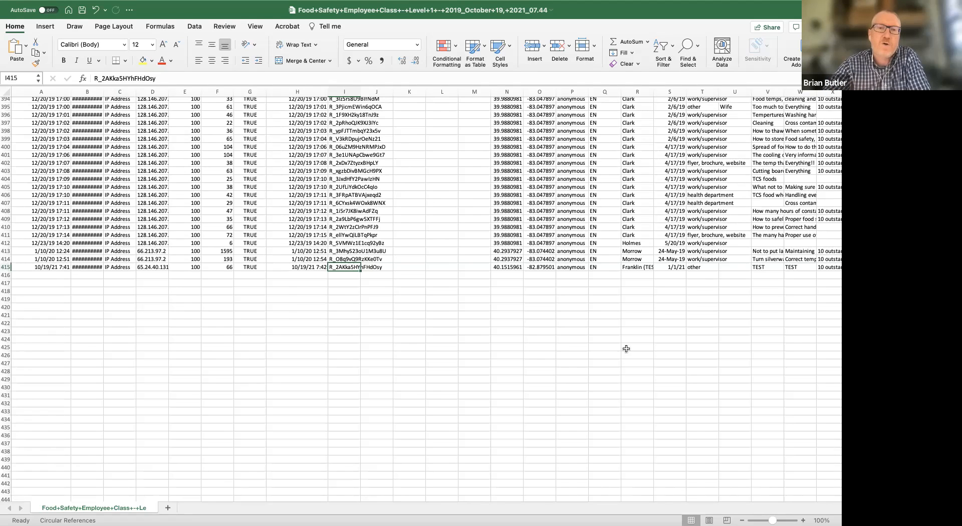
click(144, 79)
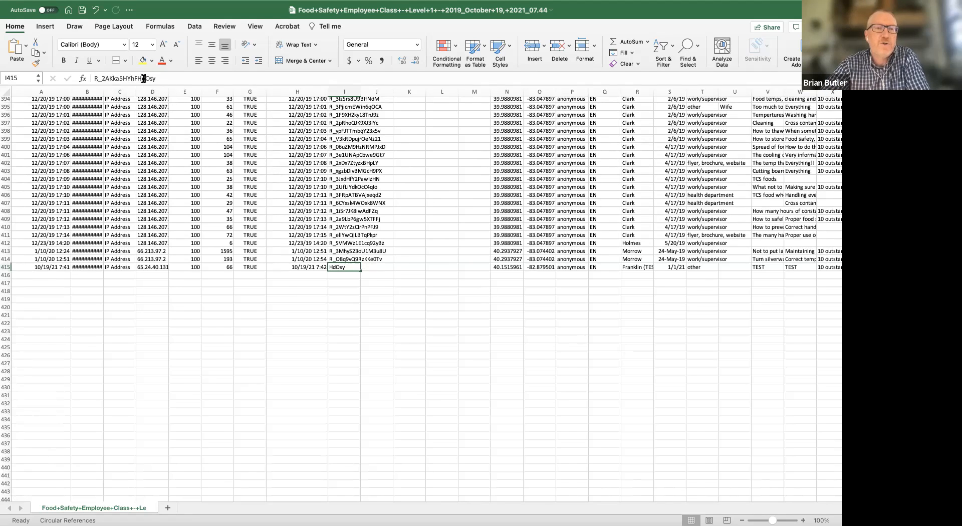
double_click(144, 79)
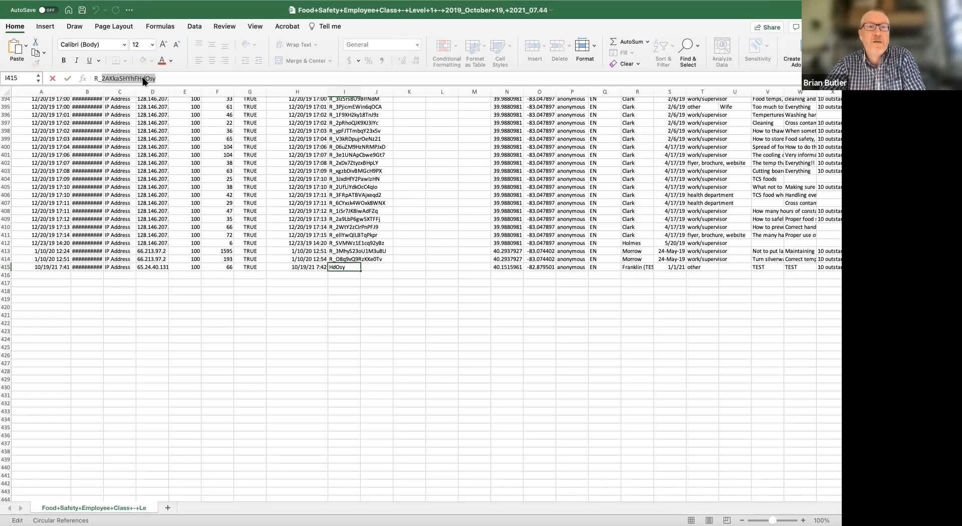
Switch to Qualtrics and filter the recorded responses by Response ID with the operator Is and the copied partial ID.
key(super+Tab)
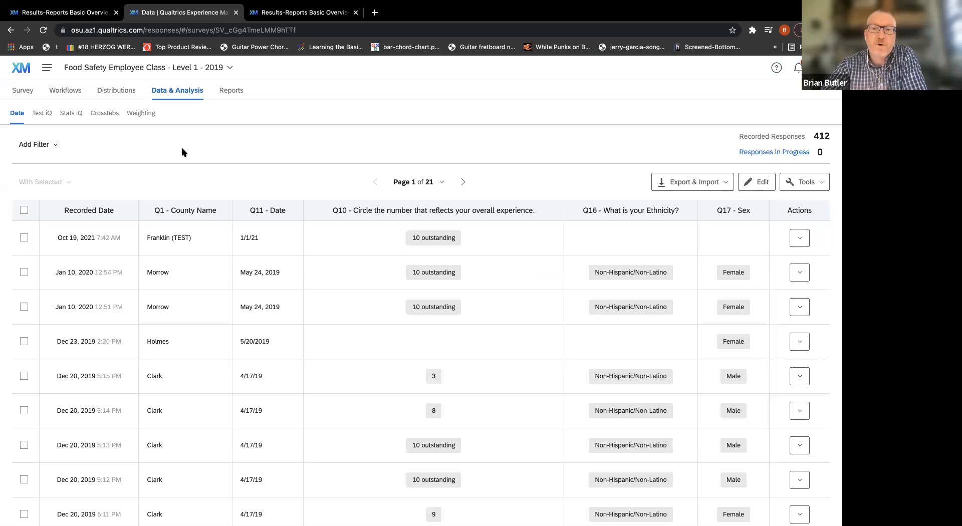
click(56, 145)
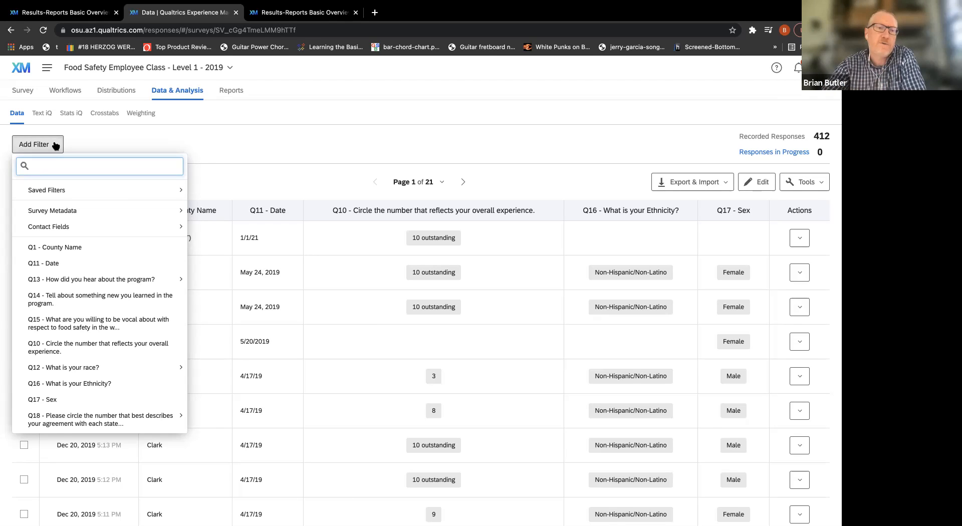
mouse_move(59, 213)
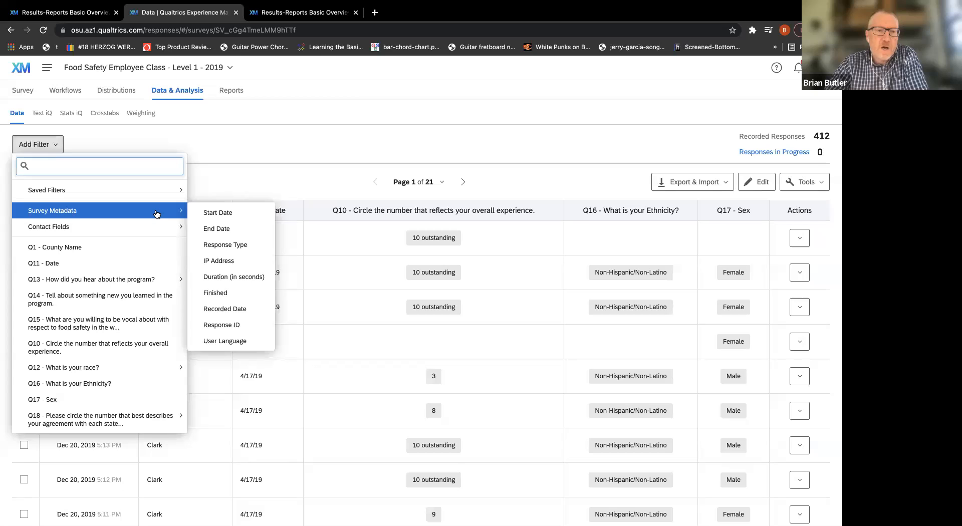
click(229, 325)
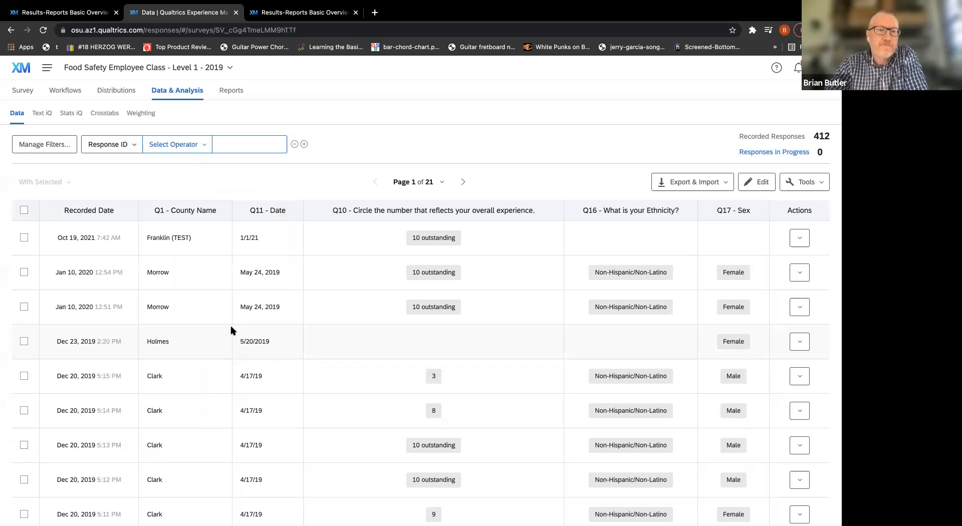
click(193, 153)
click(190, 163)
click(206, 140)
text(2AKka5HYhFHdOsy)
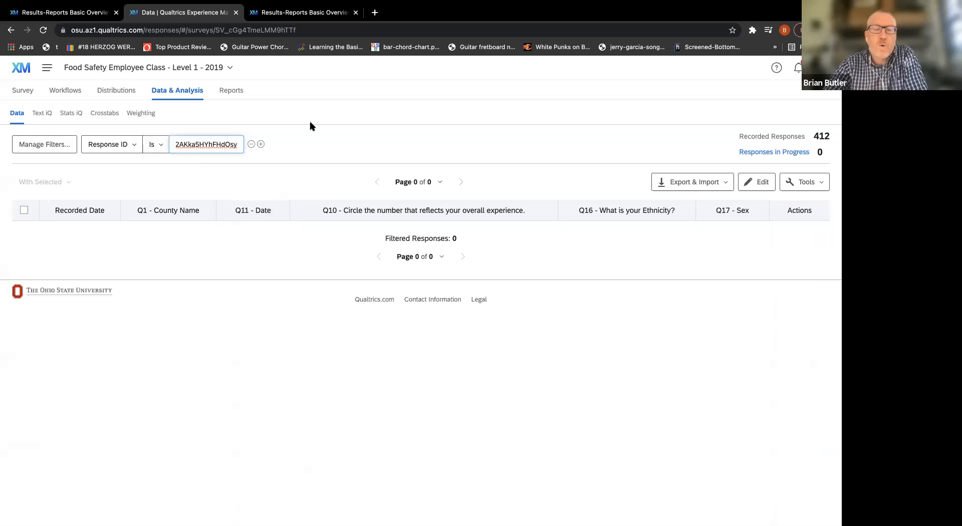
click(297, 125)
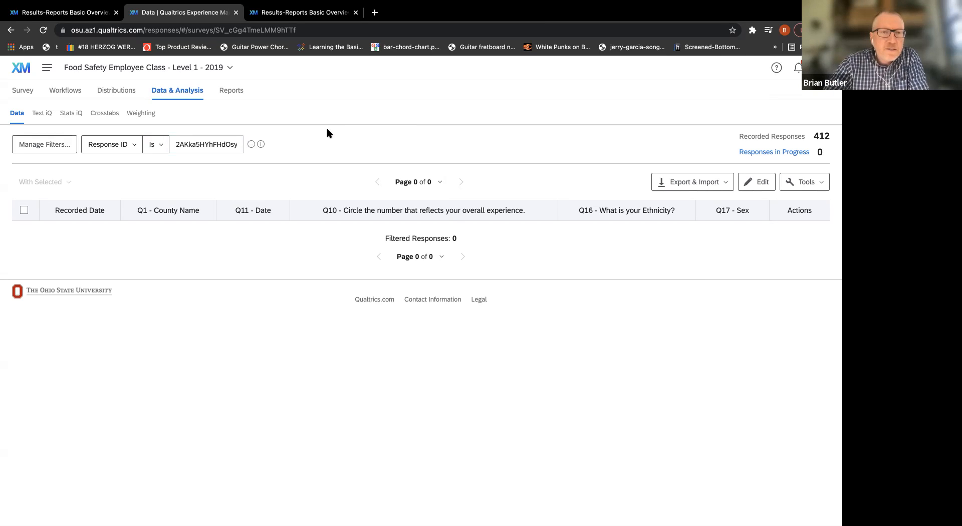
Copy the full response ID, including R_, from cell I415 in Excel and use it as the Response ID filter value in Qualtrics.
key(ctrl+Right)
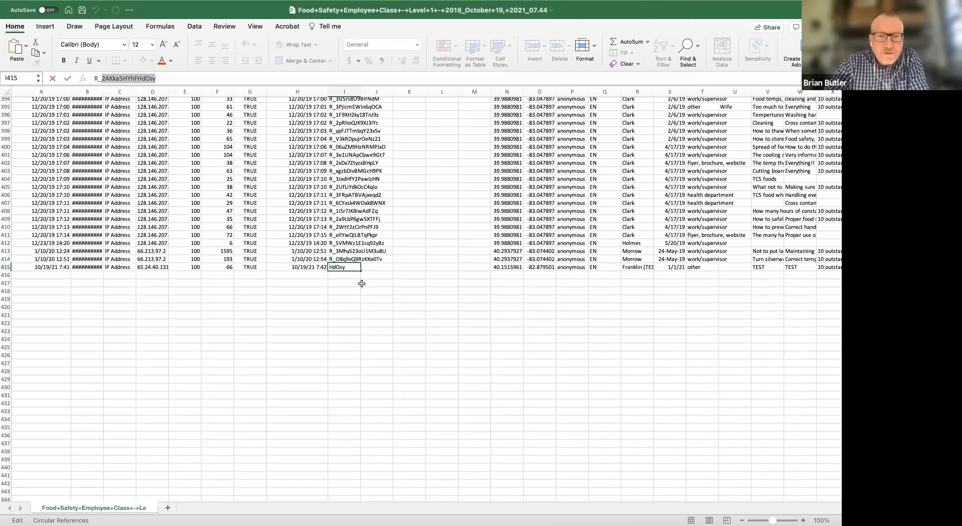
key(Escape)
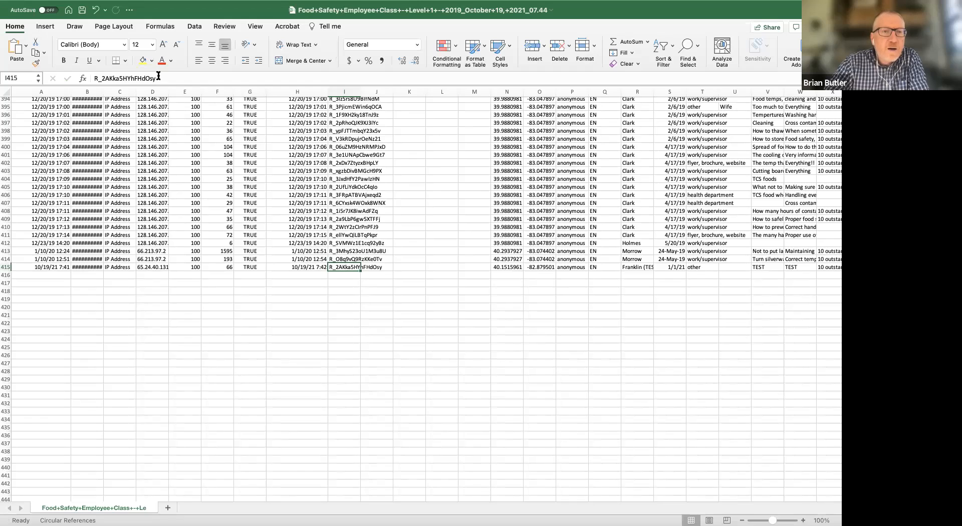
drag(158, 76, 80, 78)
key(super+c)
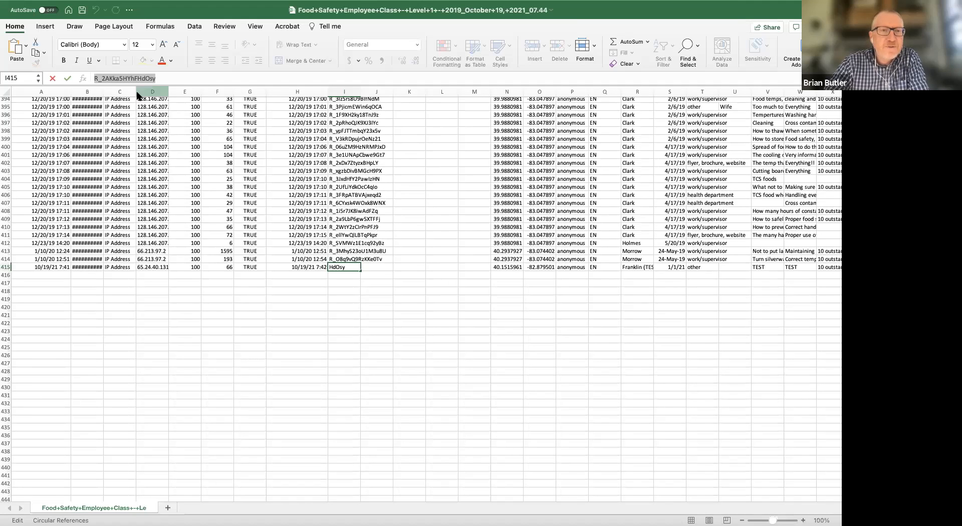
key(ctrl+Left)
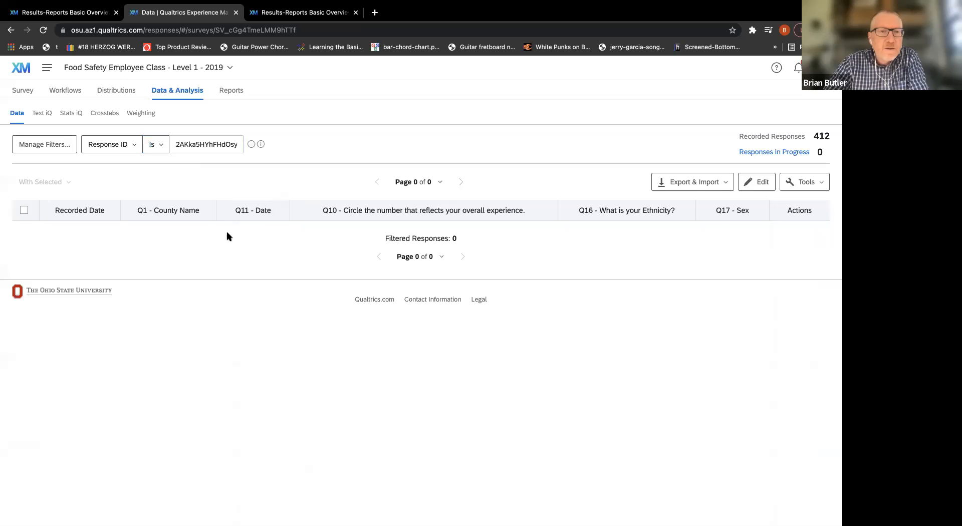
double_click(193, 145)
key(super+v)
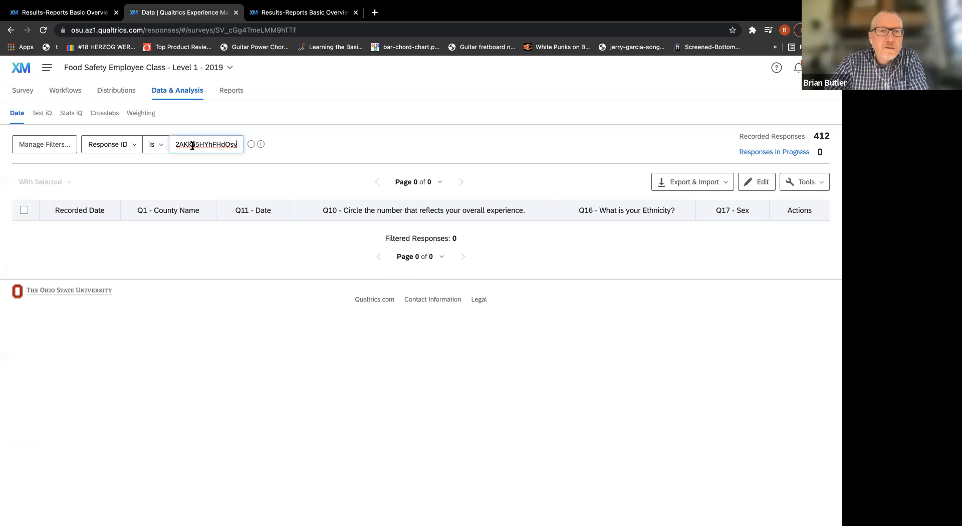
click(366, 112)
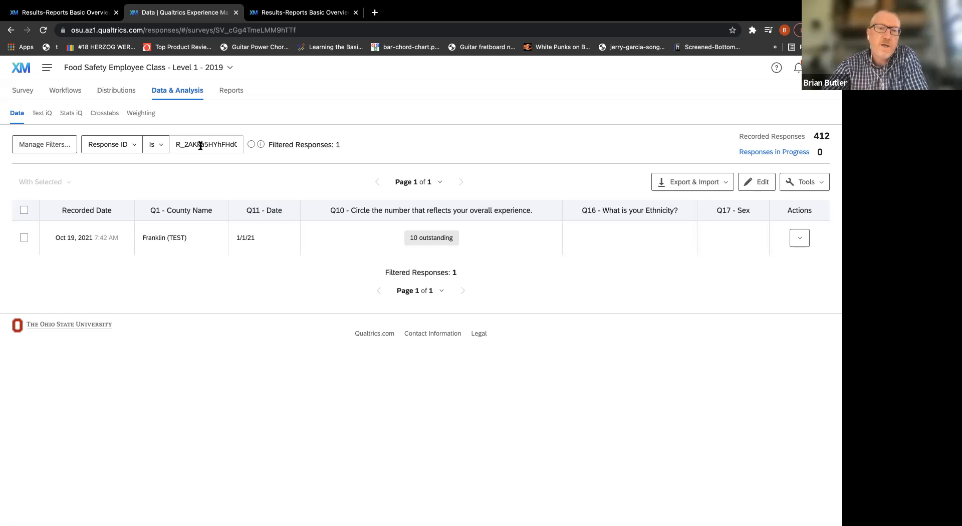
Change the filter field from Response ID to Recorded Date and review the available date operators without choosing one.
click(134, 146)
mouse_move(151, 193)
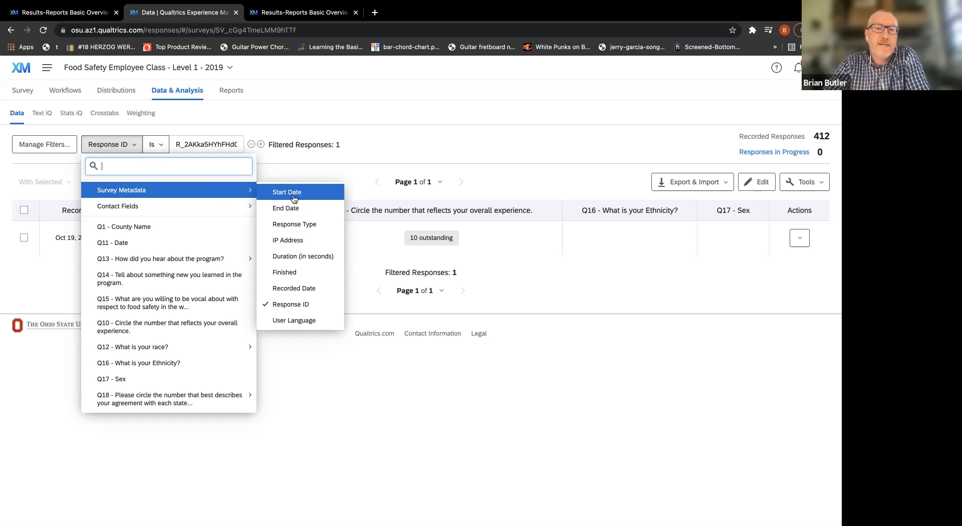
click(315, 288)
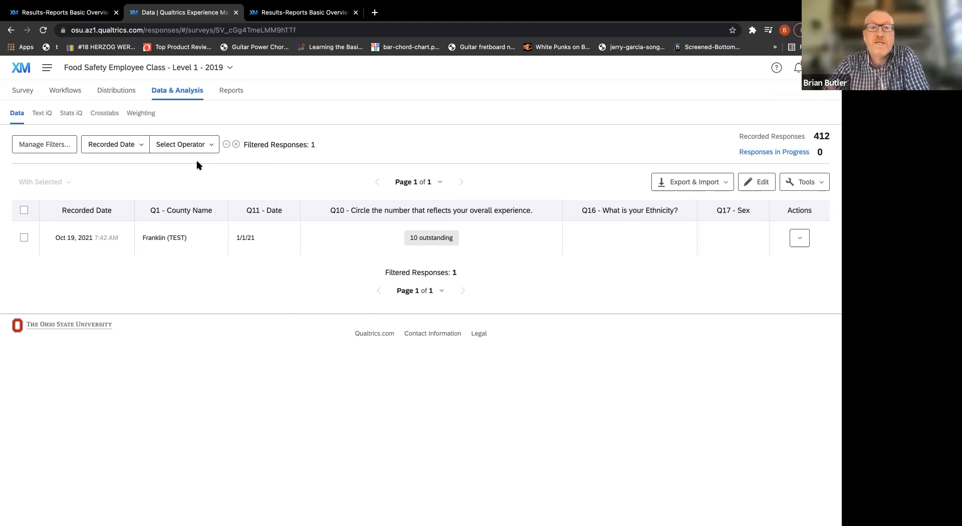
click(203, 151)
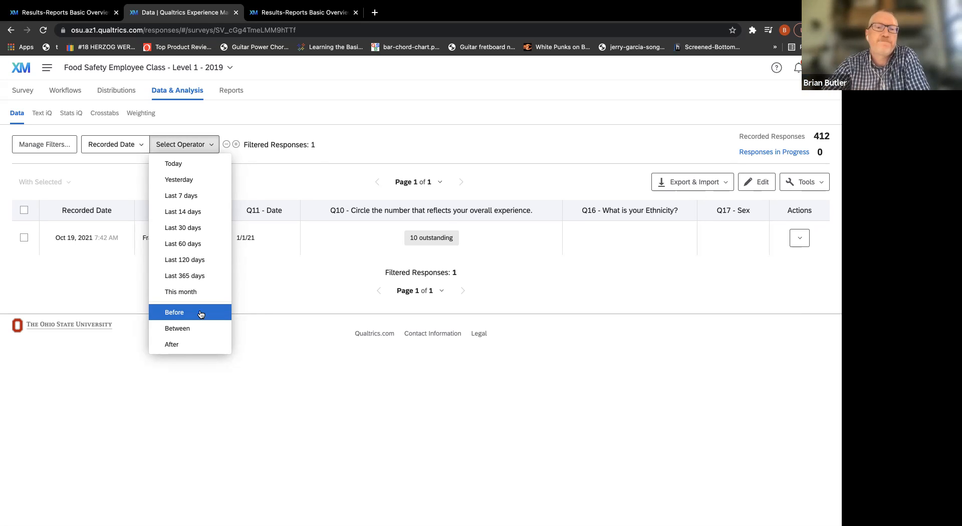
click(380, 141)
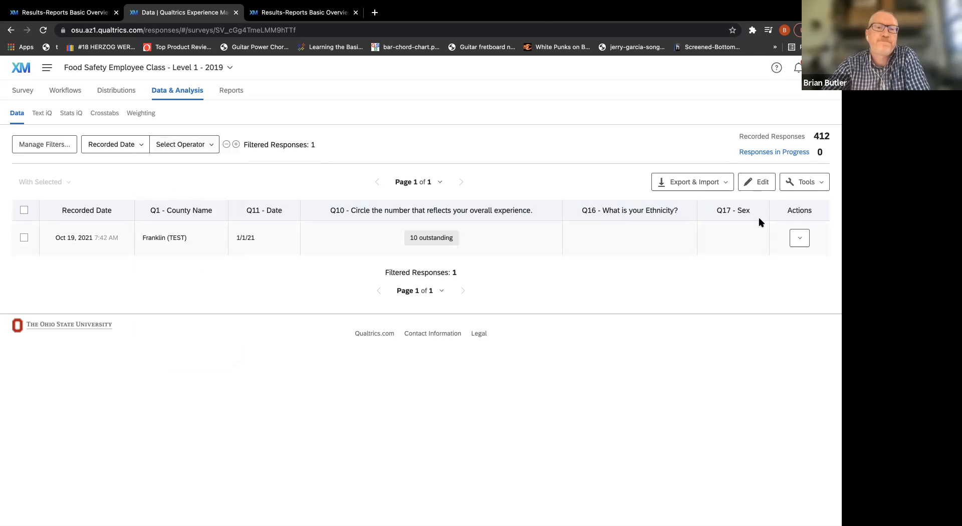
Delete the Franklin (TEST) response recorded Oct 19, 2021, decrementing all quotas and confirming the deletion, and hide the progress dialog.
click(801, 243)
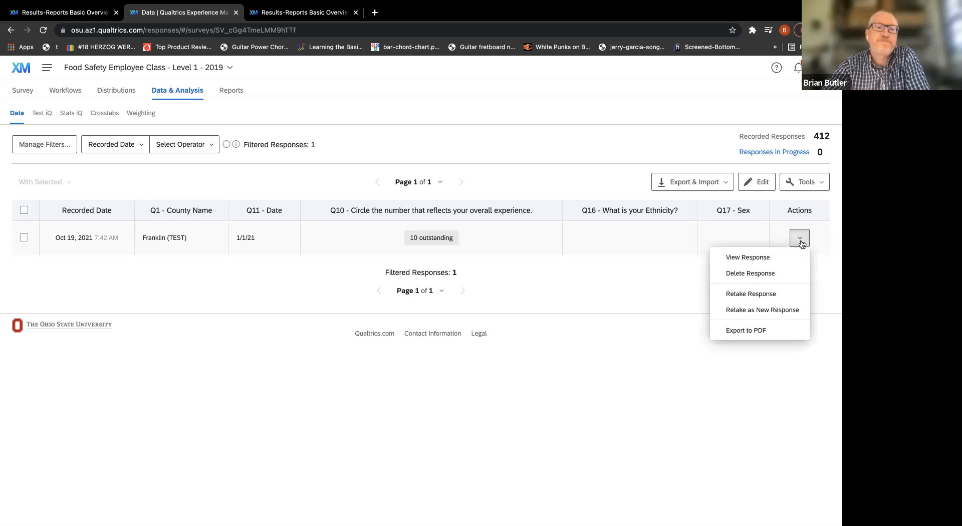
click(785, 271)
click(441, 291)
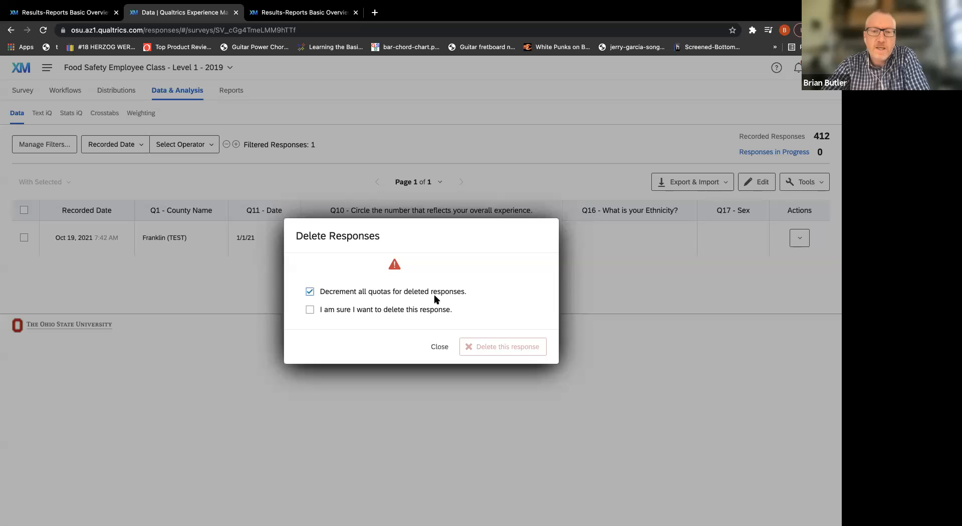
click(422, 310)
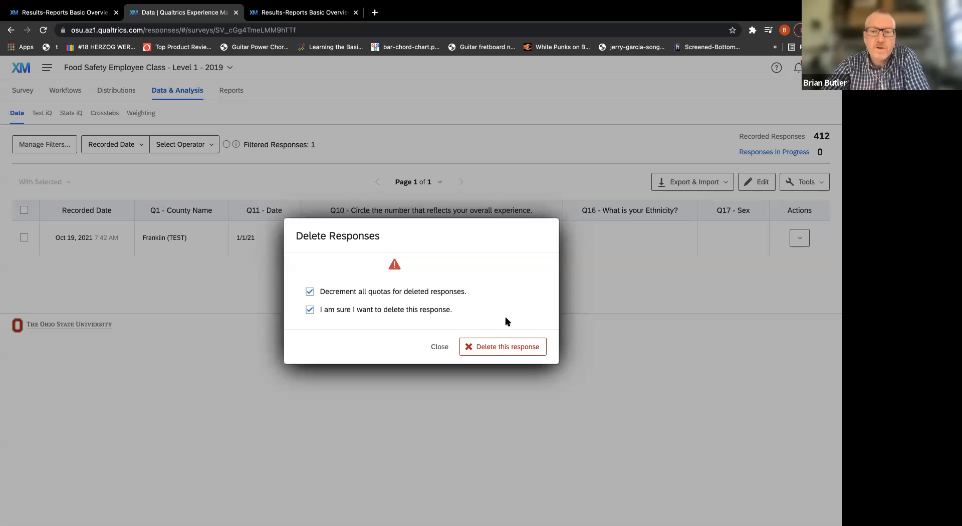
click(497, 346)
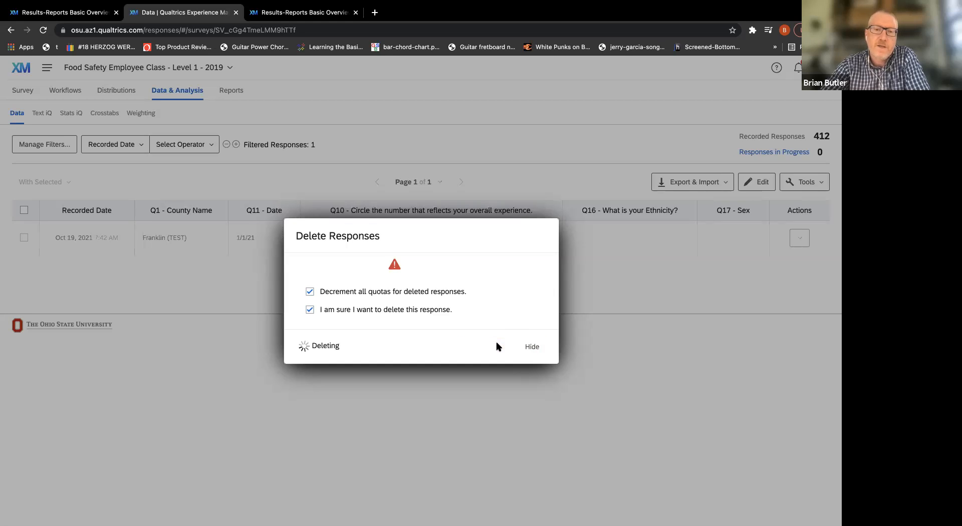
click(533, 347)
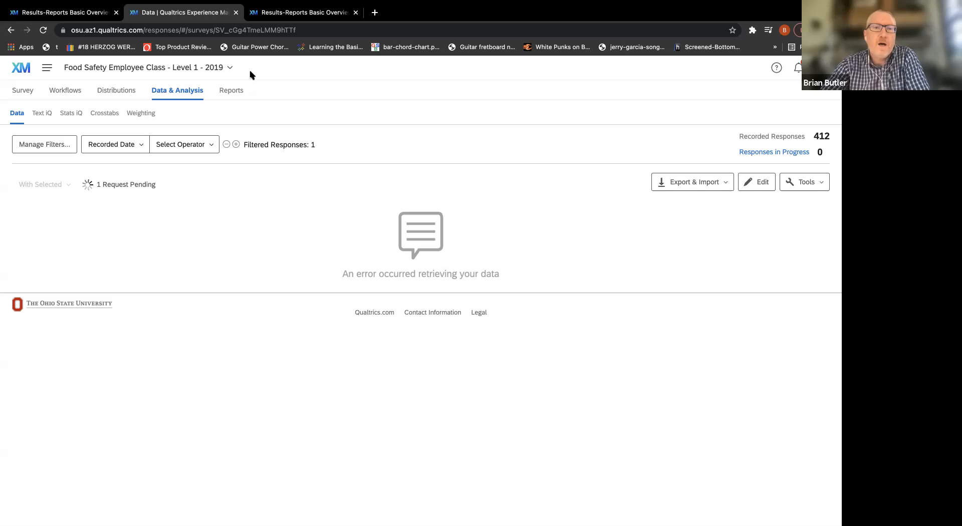
Open the survey's results reports and create a new report named Training2.
click(234, 92)
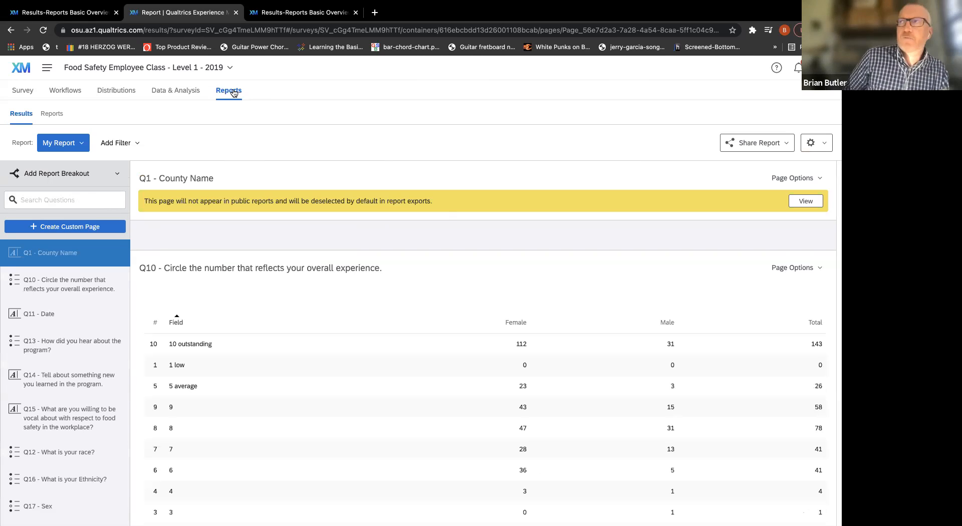
mouse_move(345, 3)
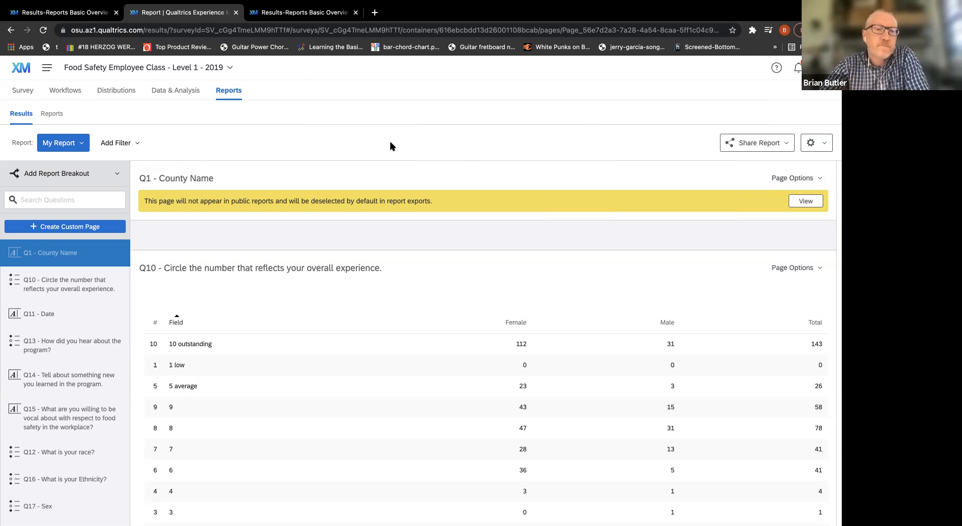
click(79, 145)
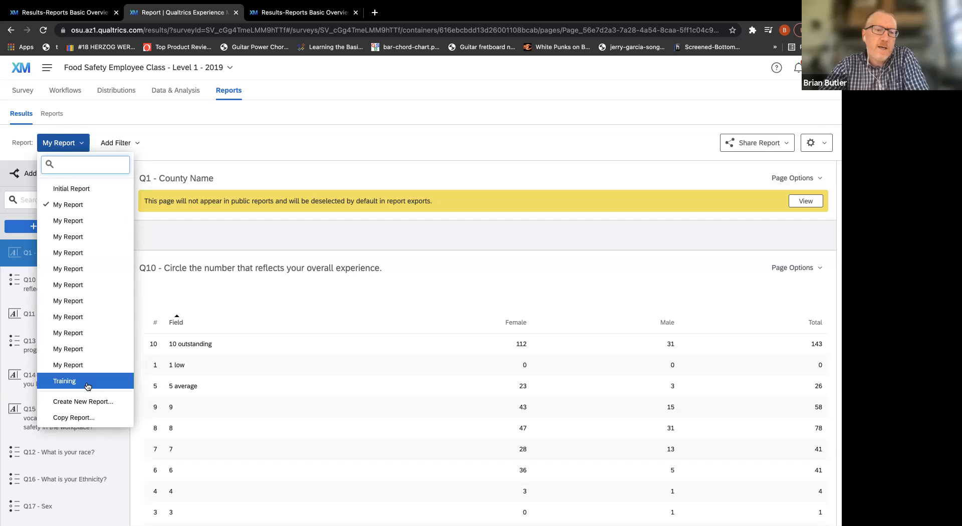
click(94, 402)
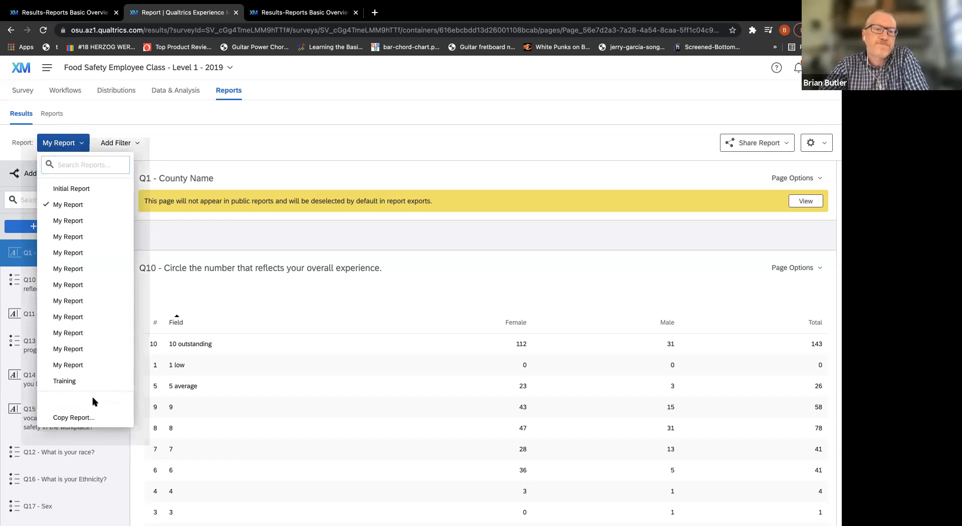
click(333, 296)
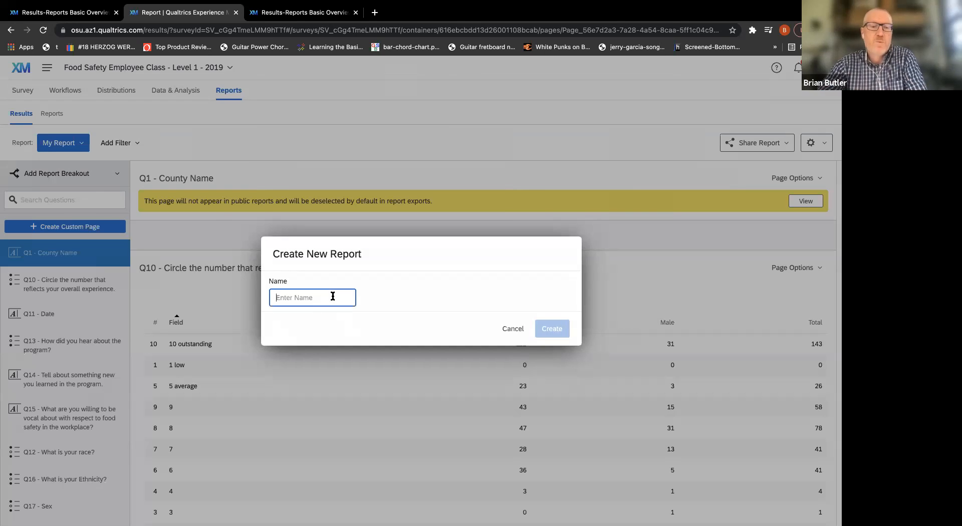
text(Train)
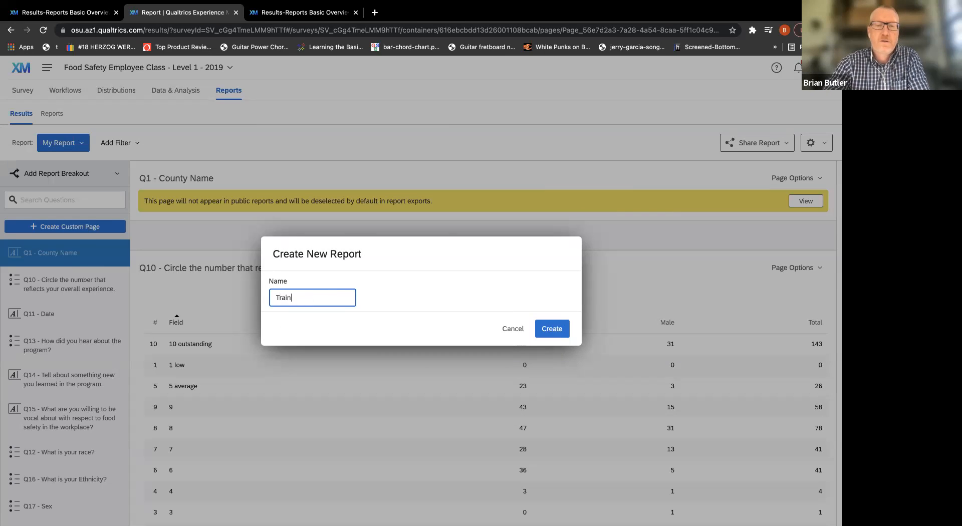
text(ing2)
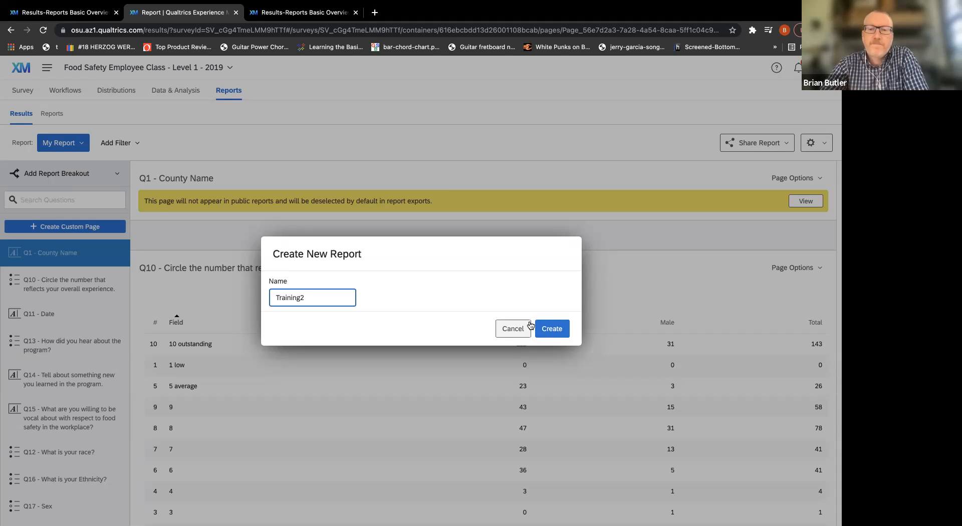
click(547, 332)
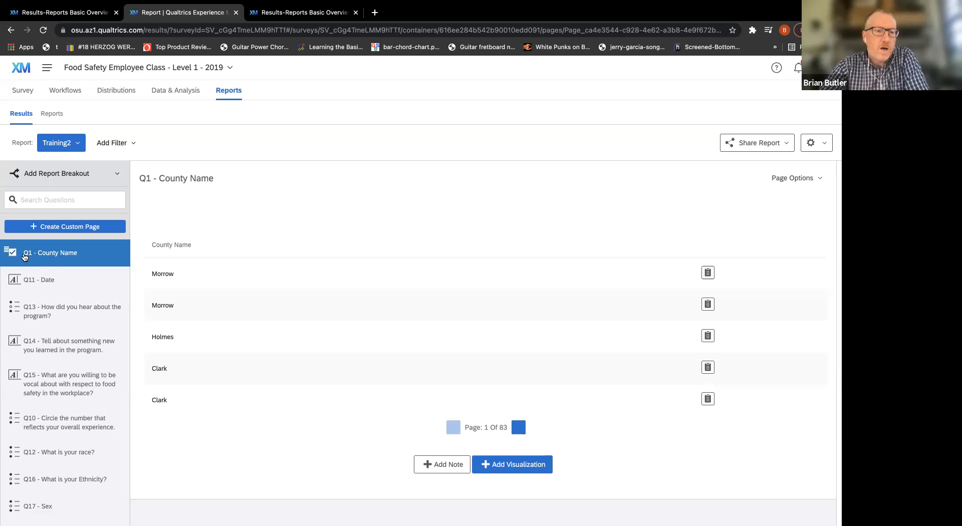
Exclude the Q1 - County Name and Q11 - Date pages from the Training2 report.
click(13, 253)
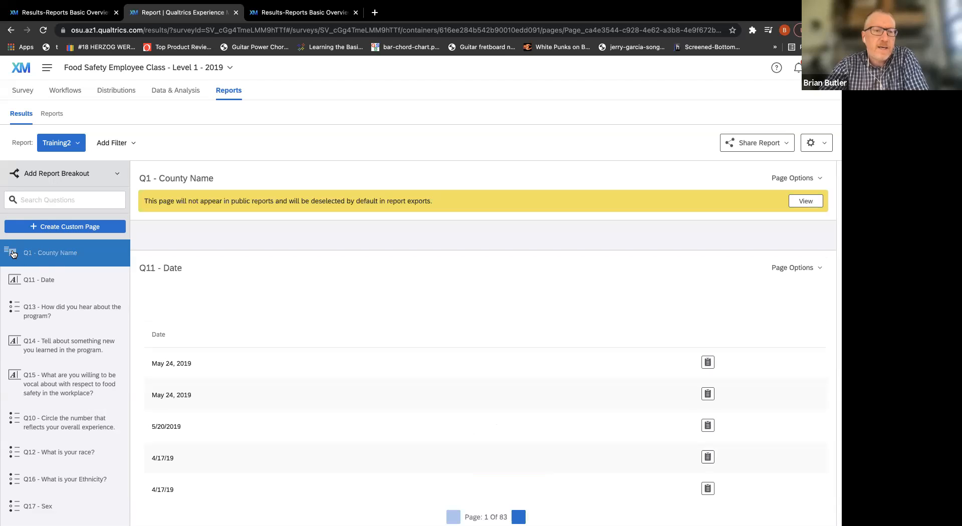
click(14, 281)
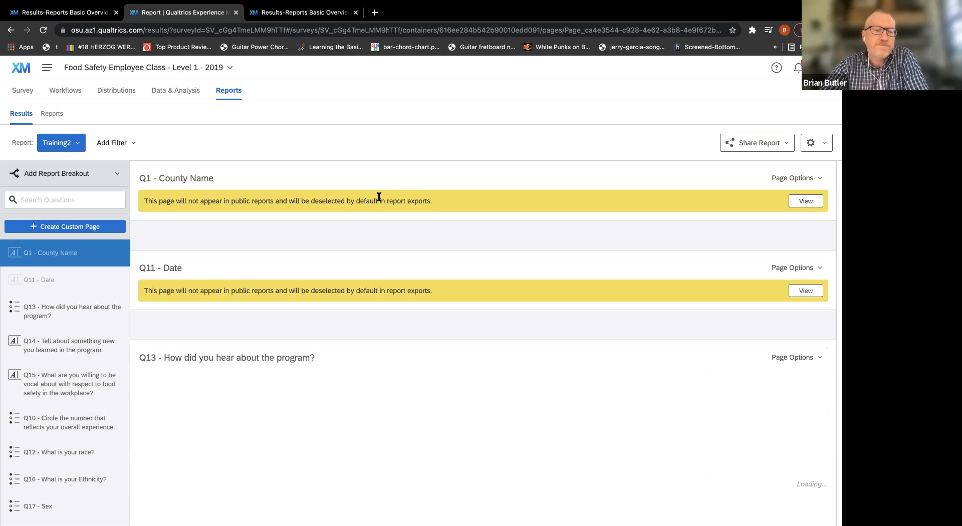
Examine the Q13 page's bar chart, choice count table and list of other text answers.
scroll(411, 179, down, 5)
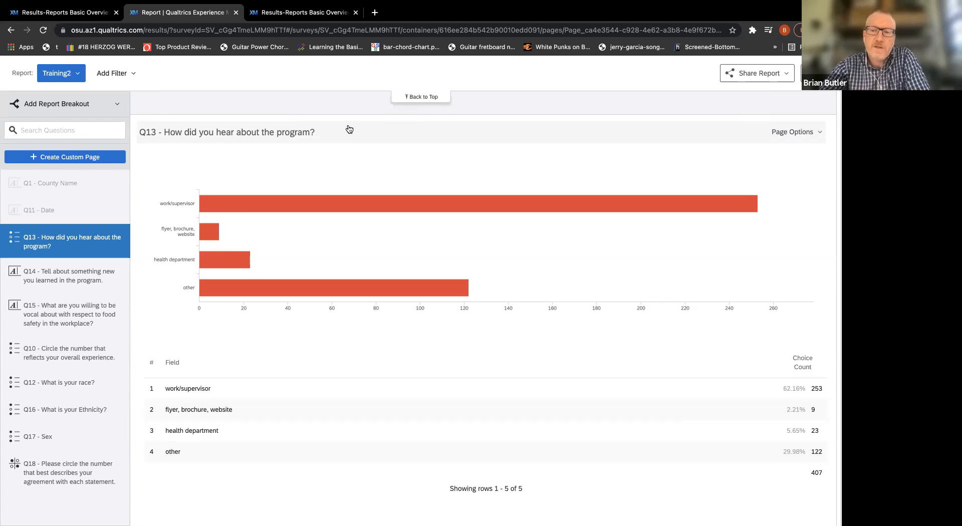
scroll(349, 130, down, 5)
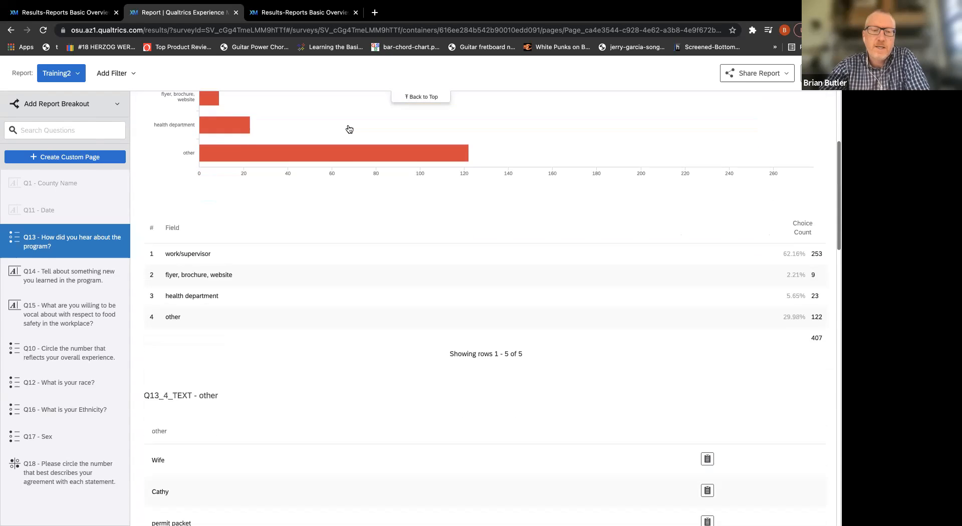
scroll(349, 129, down, 6)
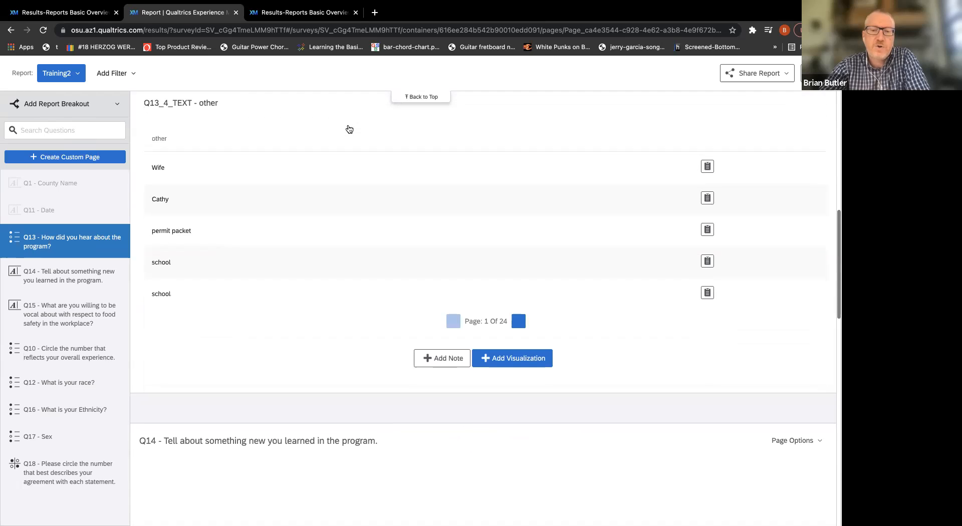
scroll(349, 130, up, 7)
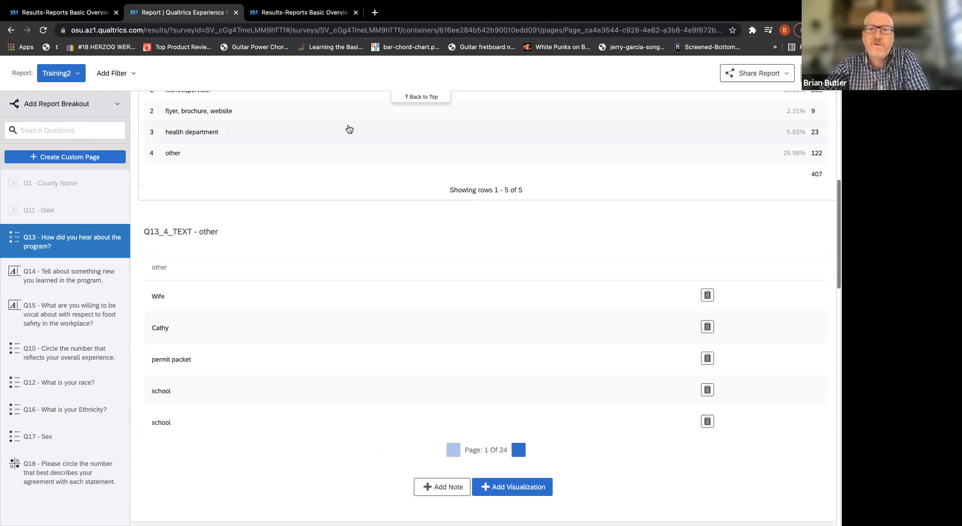
scroll(349, 130, up, 3)
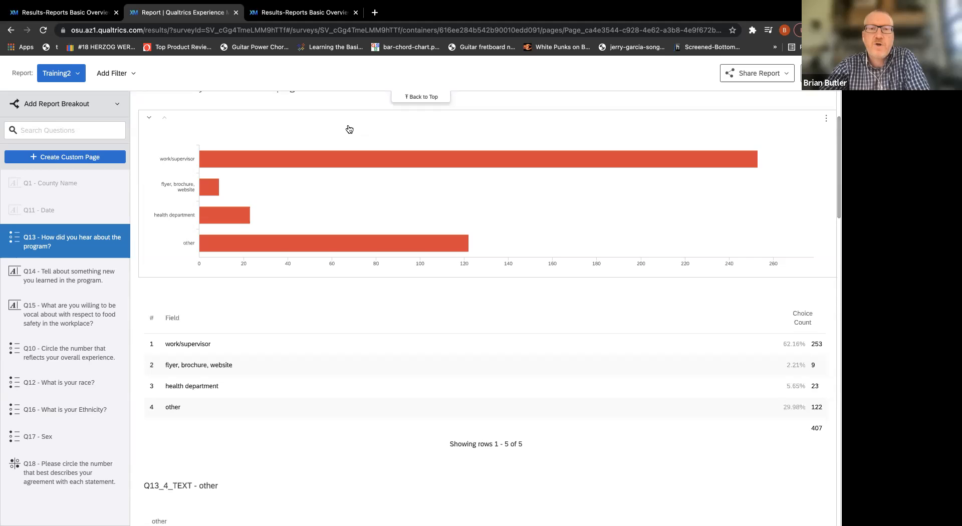
mouse_move(423, 212)
mouse_move(392, 237)
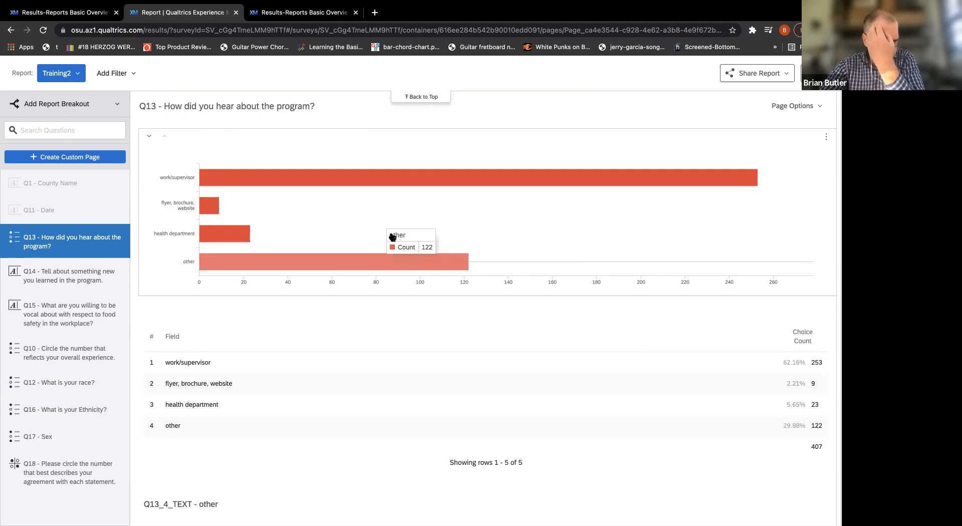
mouse_move(361, 230)
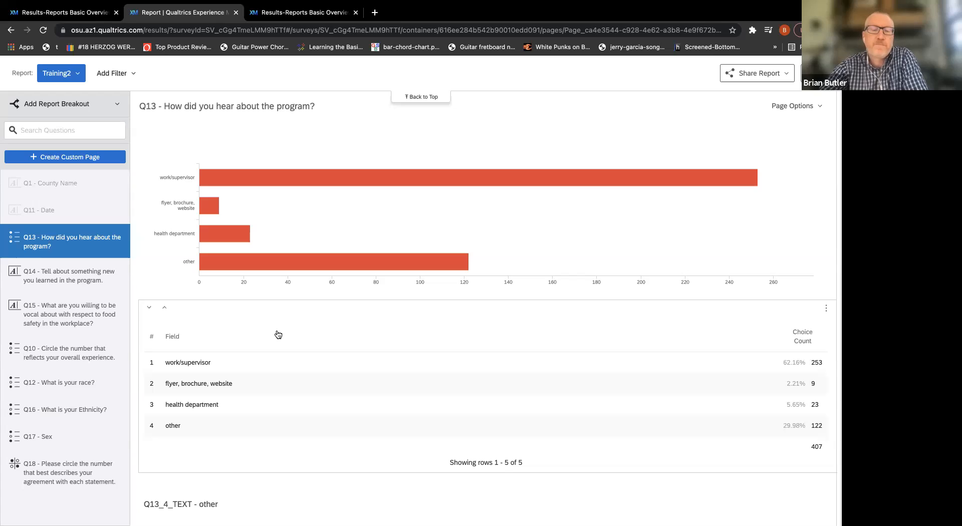
mouse_move(300, 190)
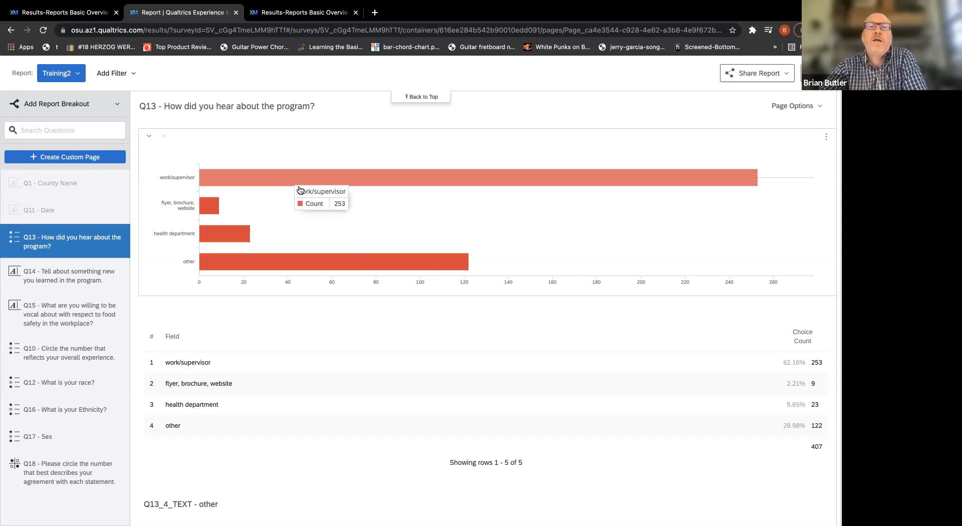
Open the Q13 bar chart's settings, compare them with the choice count table's settings, and return to the bar chart.
click(295, 215)
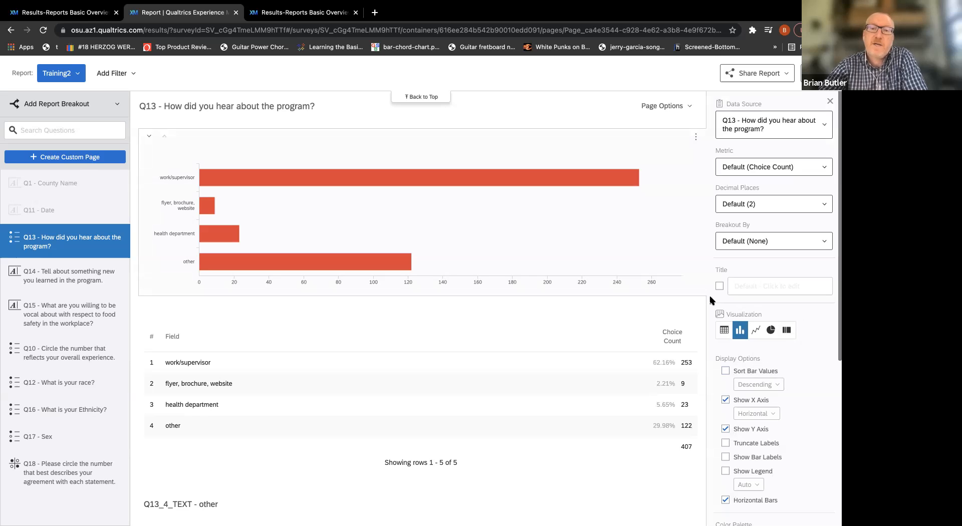
mouse_move(434, 182)
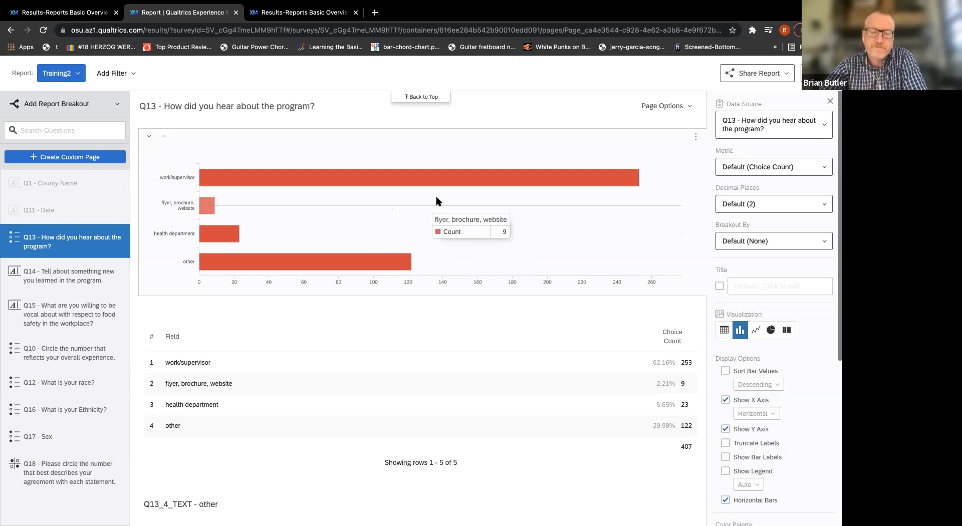
click(360, 385)
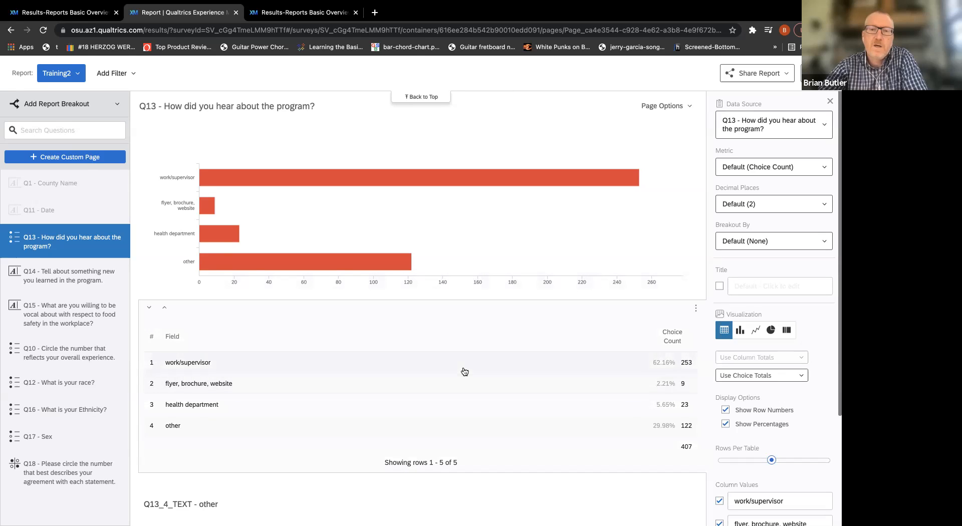
click(441, 207)
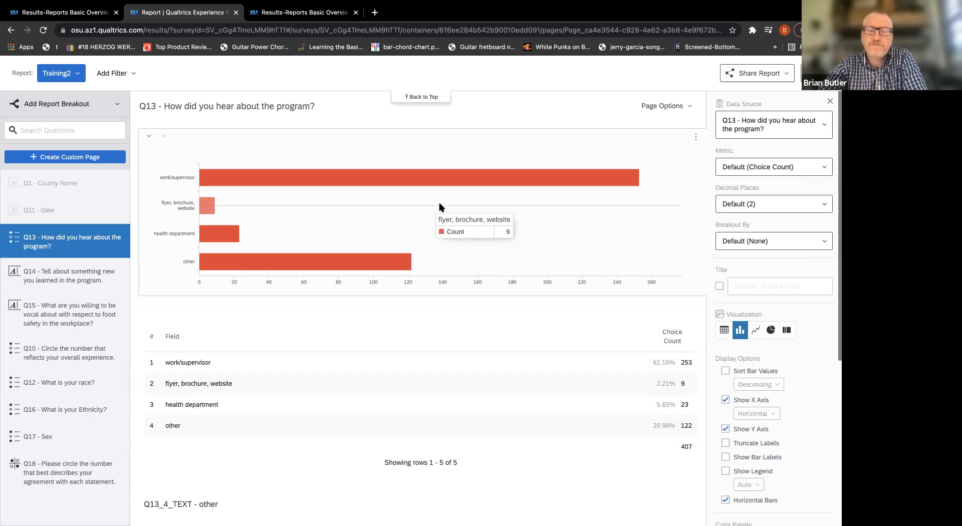
mouse_move(443, 224)
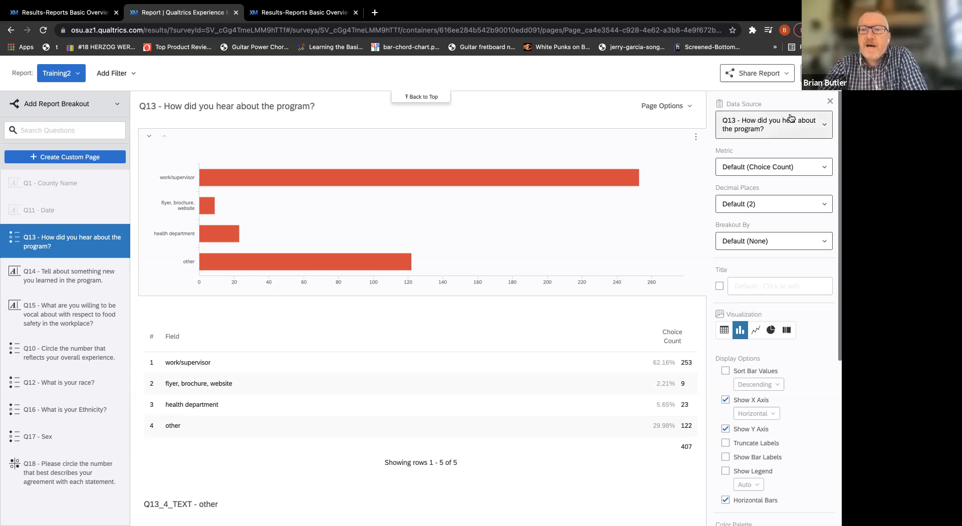
Try the Percentage of Choices metric on the Q13 bar chart, restore Default (Choice Count), and review the decimal place options without changing them.
click(827, 170)
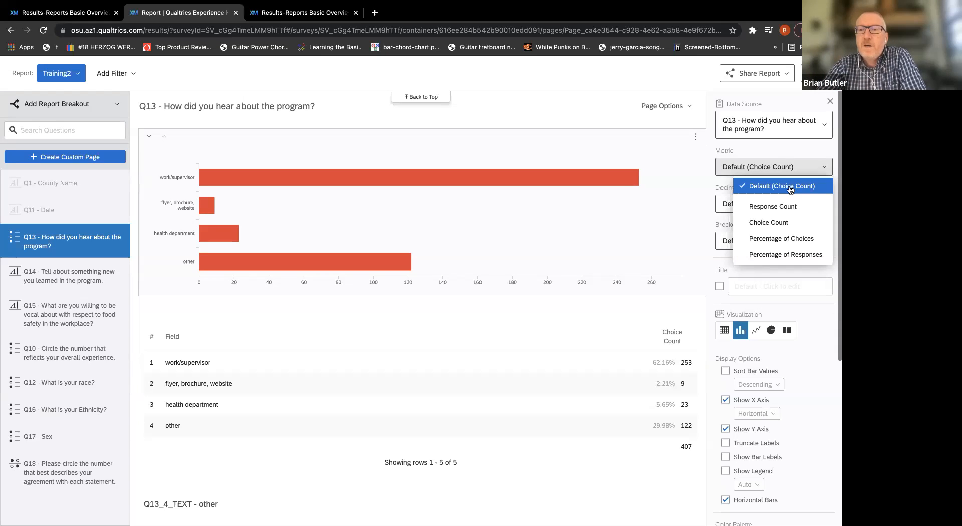
click(785, 239)
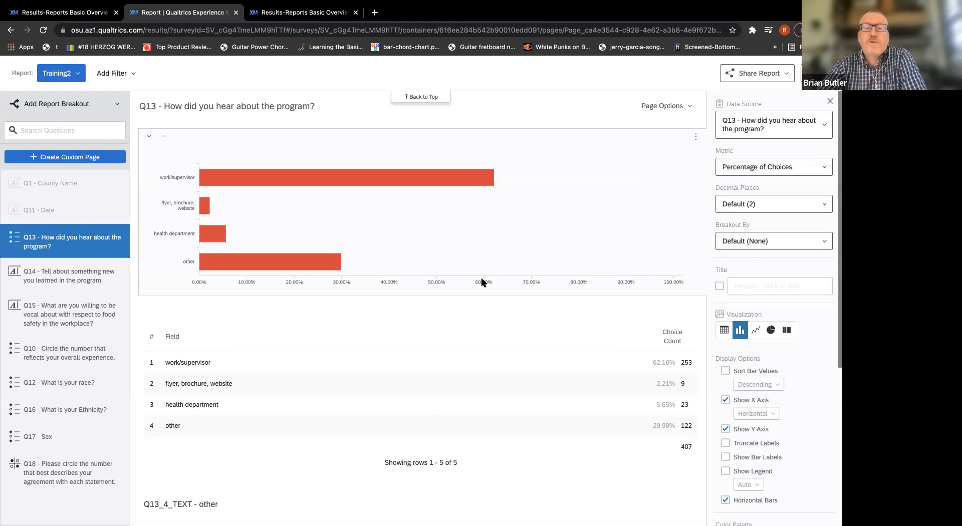
mouse_move(485, 181)
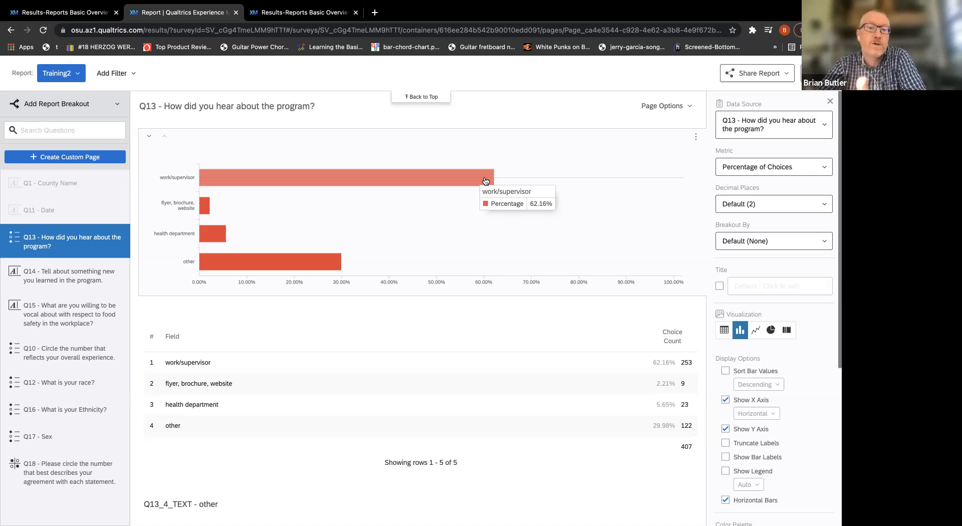
click(822, 170)
click(817, 187)
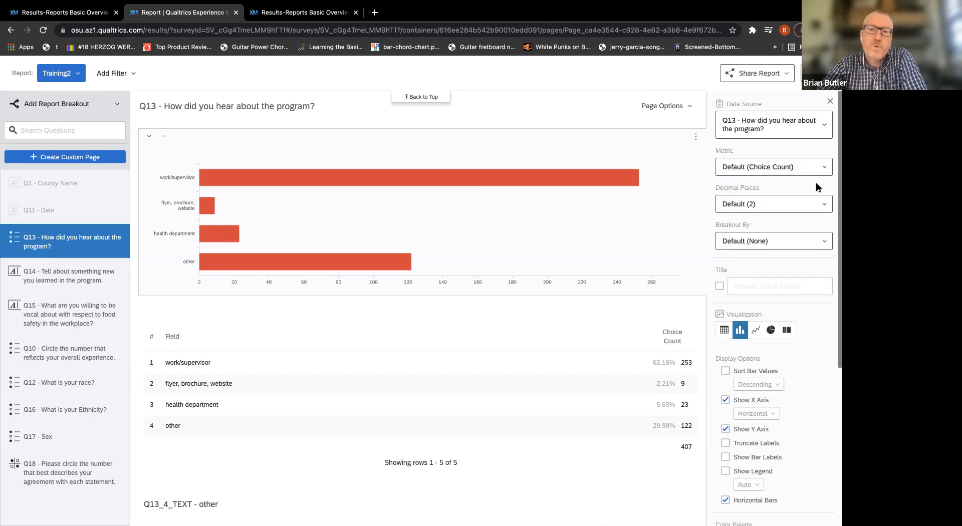
mouse_move(630, 183)
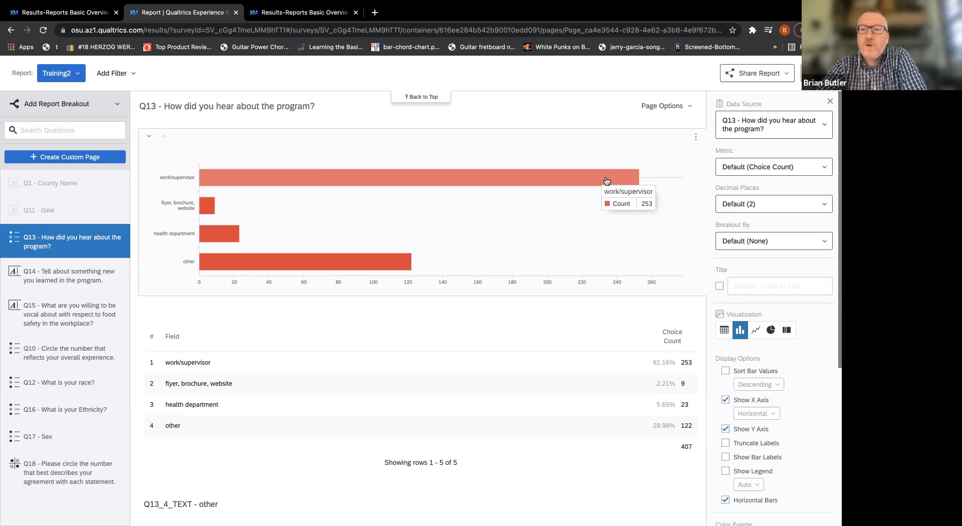
click(825, 204)
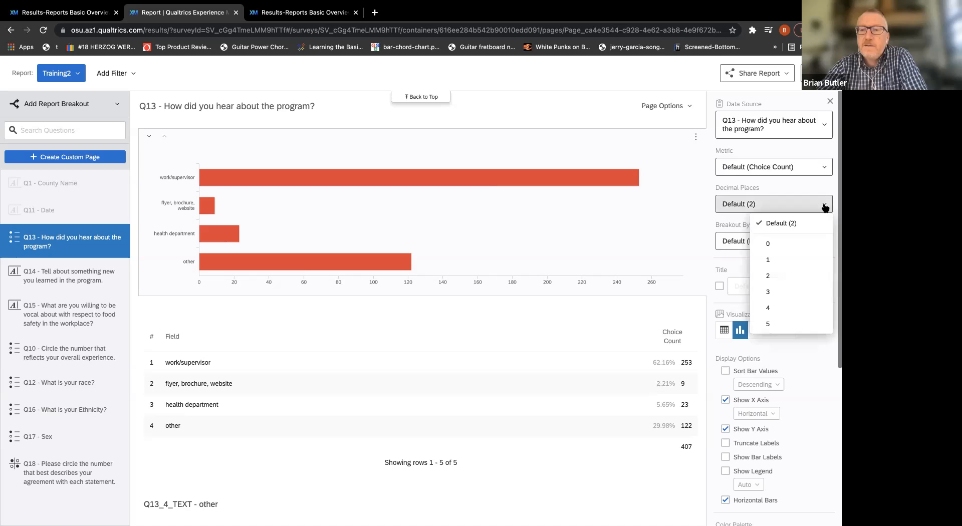
click(679, 209)
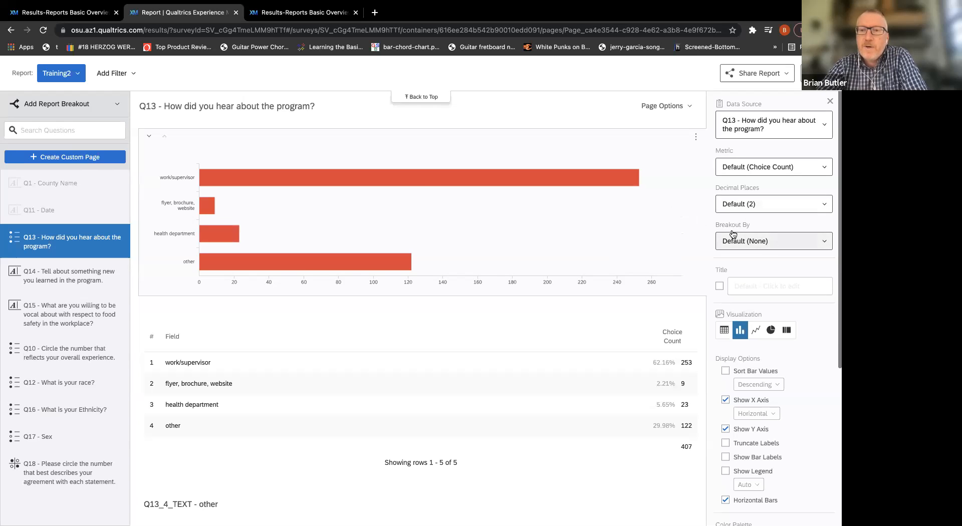
Give the Q13 bar chart the title "Title goes here".
scroll(742, 194, down, 2)
click(769, 278)
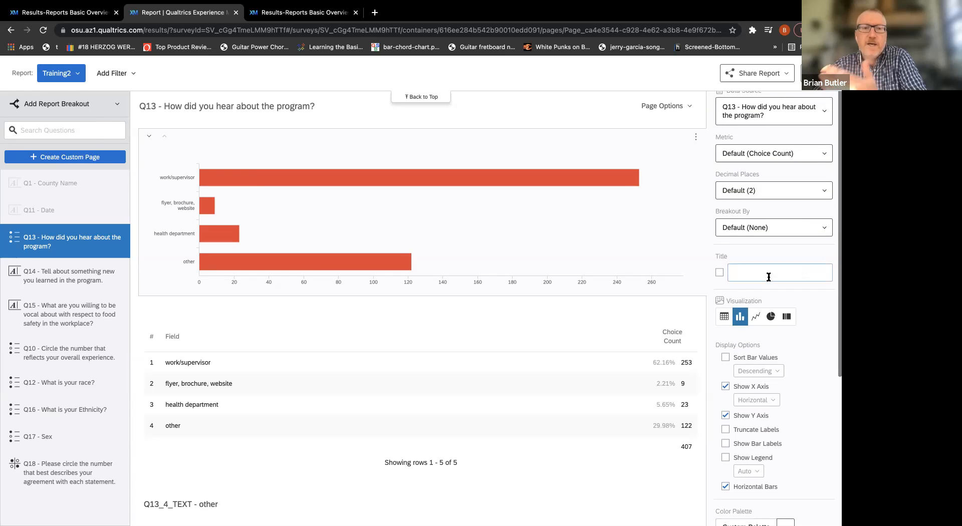
text(Title goes here)
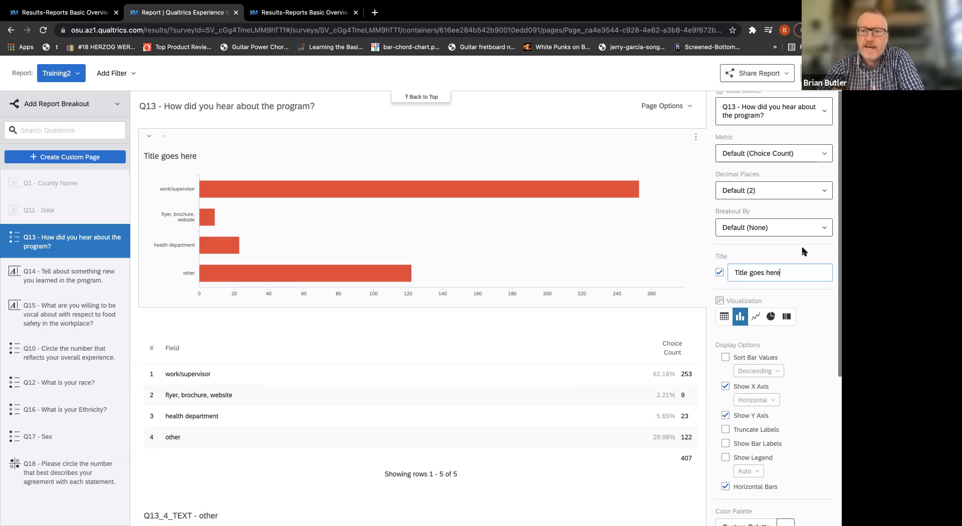
Convert the Q13 bar chart to a pie chart and set its inner radius to 63%.
scroll(806, 245, down, 1)
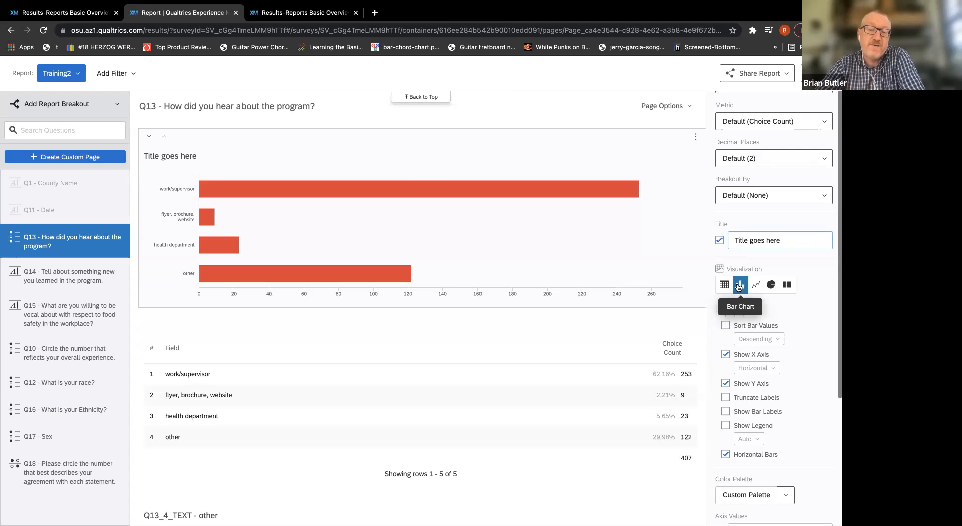
click(769, 288)
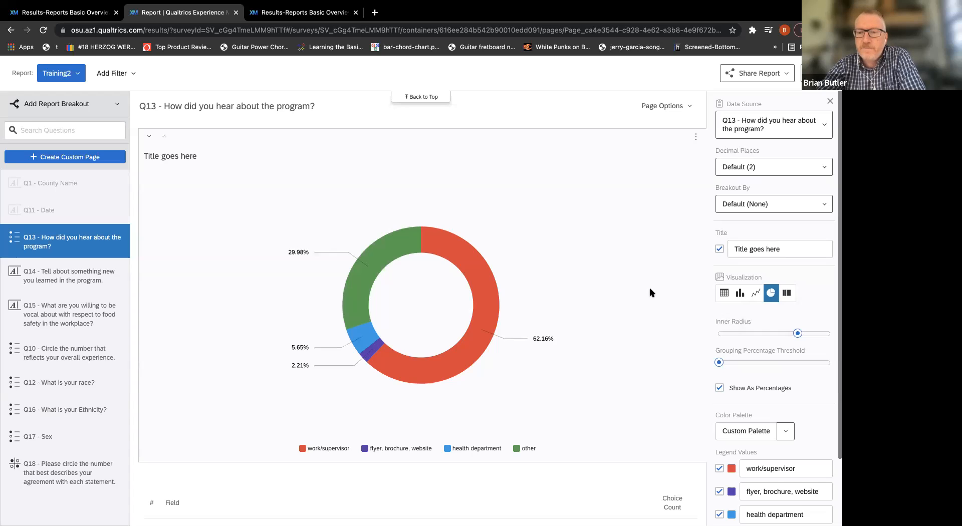
mouse_move(797, 336)
mouse_move(798, 334)
mouse_down()
mouse_move(752, 334)
mouse_move(793, 333)
mouse_up()
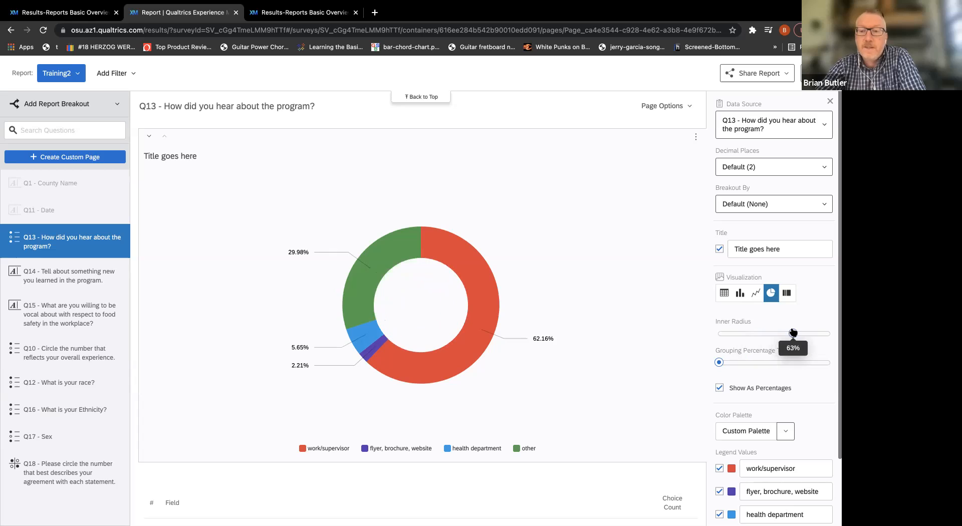
Try hiding the "other" legend value in the Q13 pie chart, and turn it back on.
mouse_move(720, 363)
mouse_down()
mouse_move(748, 365)
mouse_move(712, 368)
mouse_up()
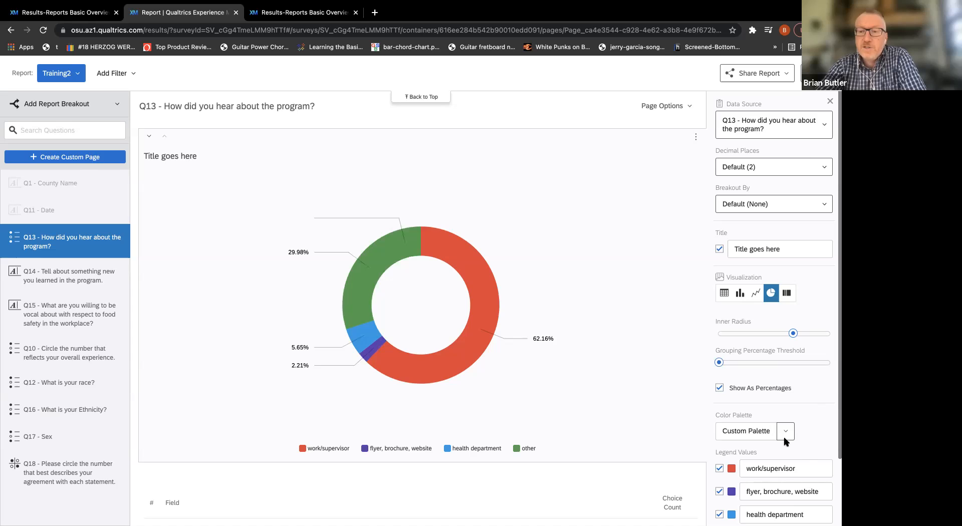
scroll(809, 403, down, 3)
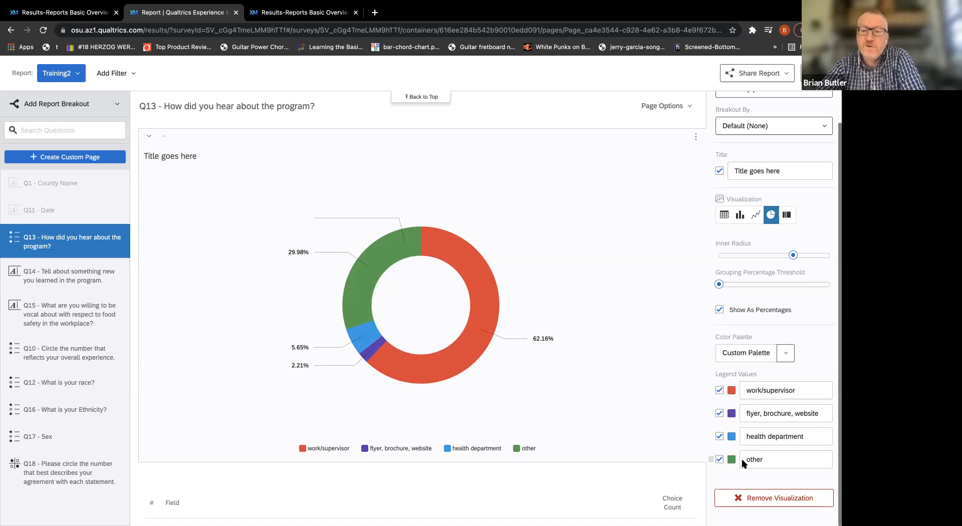
click(719, 460)
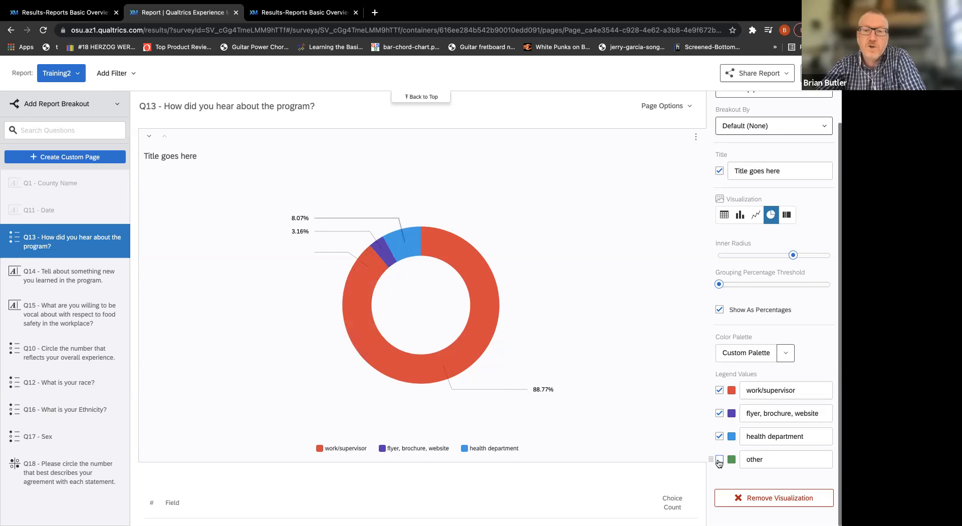
click(719, 460)
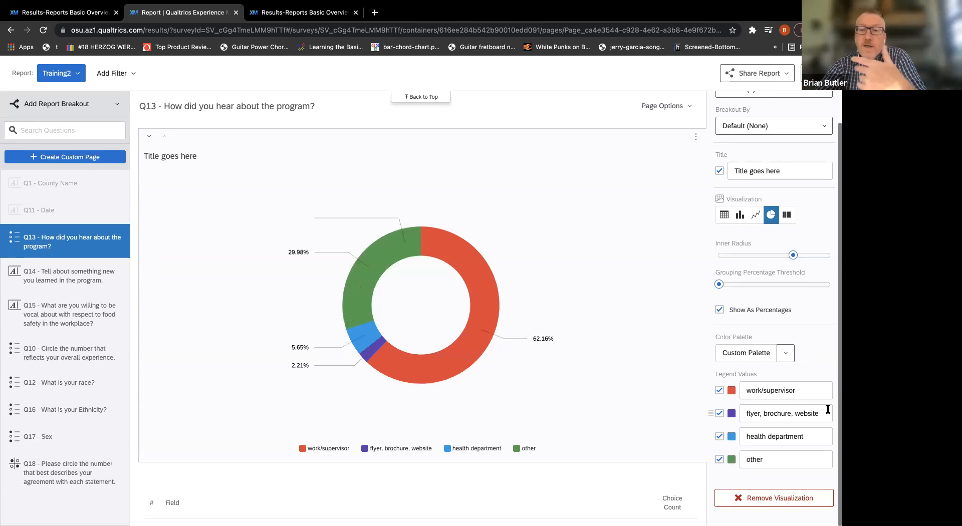
Convert the Q13 pie chart to a breakdown bar, trying Category name in the large labels and keeping only Percent.
scroll(828, 410, up, 2)
scroll(828, 412, up, 1)
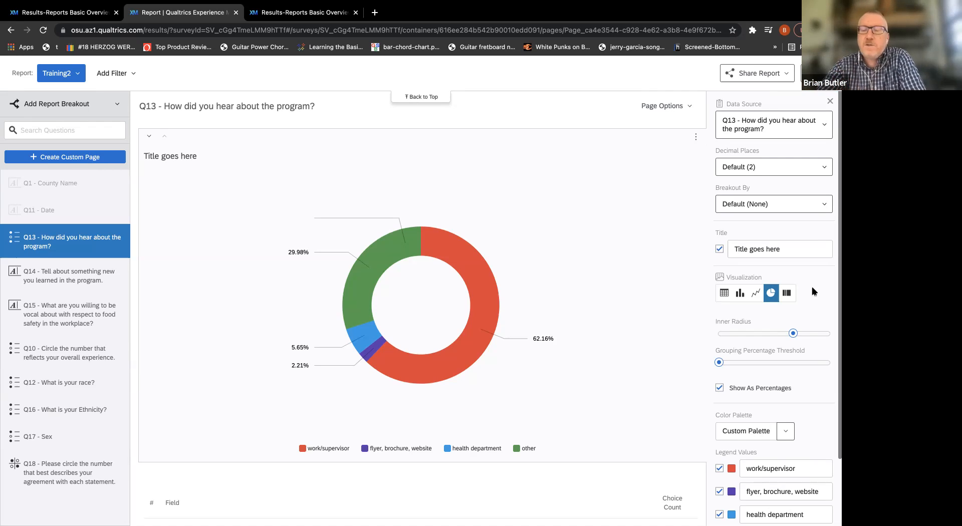
click(787, 294)
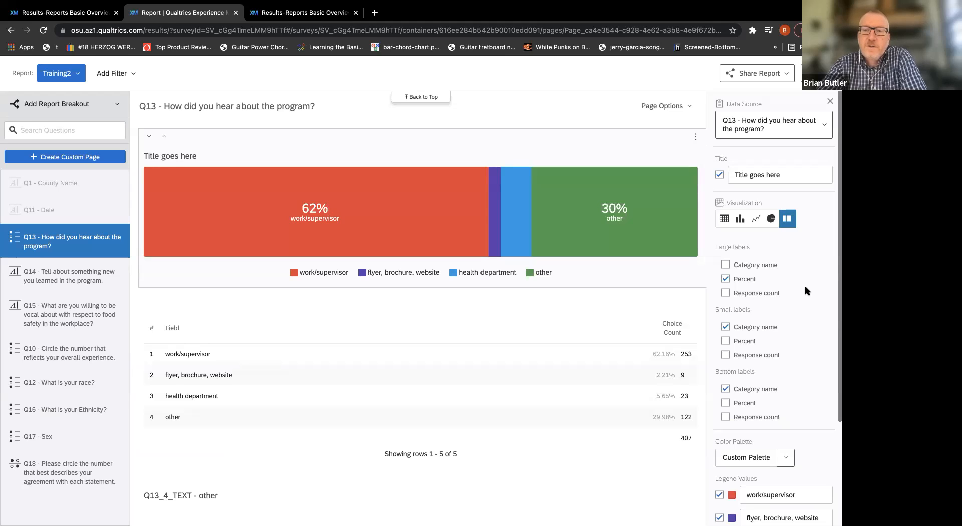
click(769, 267)
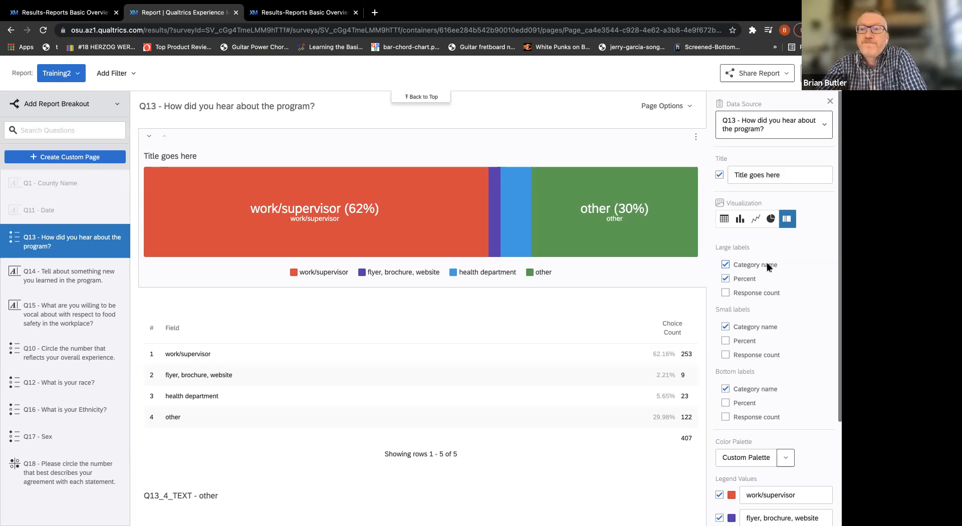
click(769, 265)
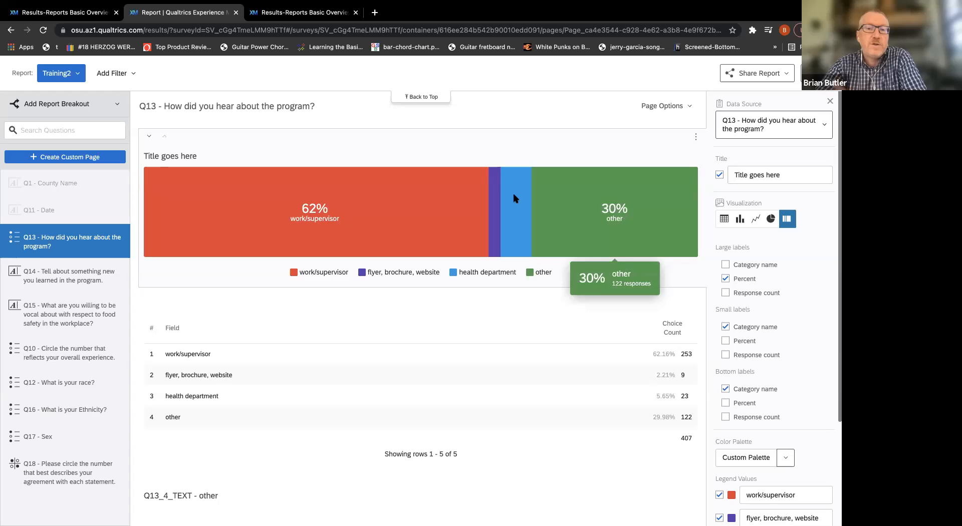
Set the Q13 choice count table to 1 decimal place.
scroll(457, 204, down, 1)
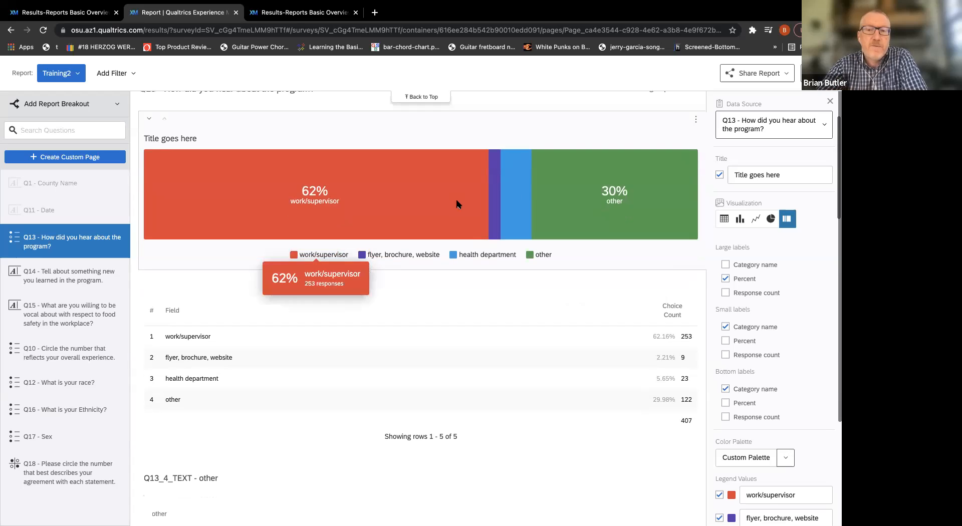
click(374, 348)
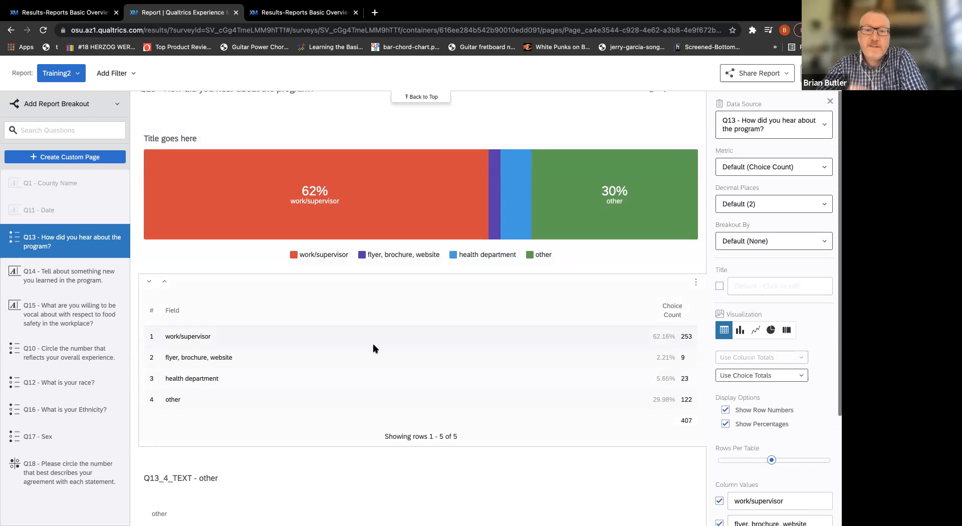
scroll(373, 346, down, 2)
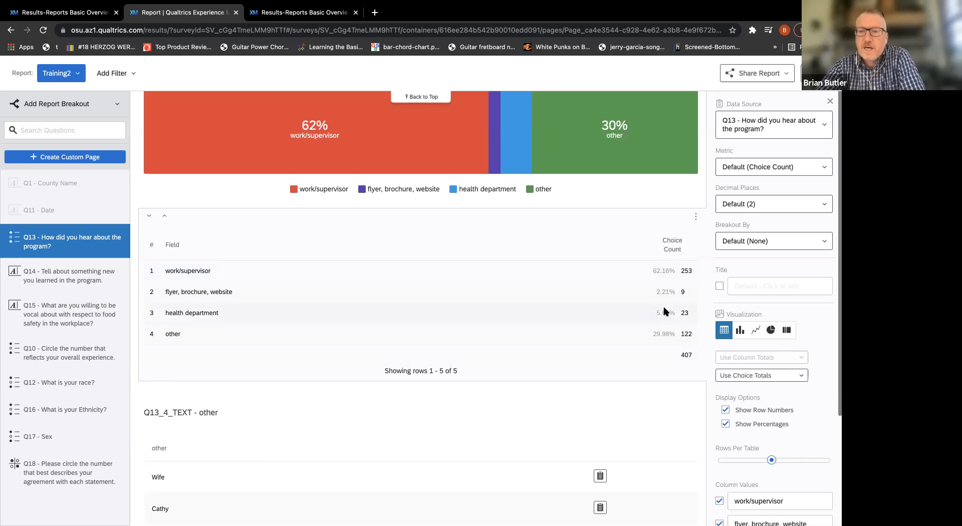
click(826, 205)
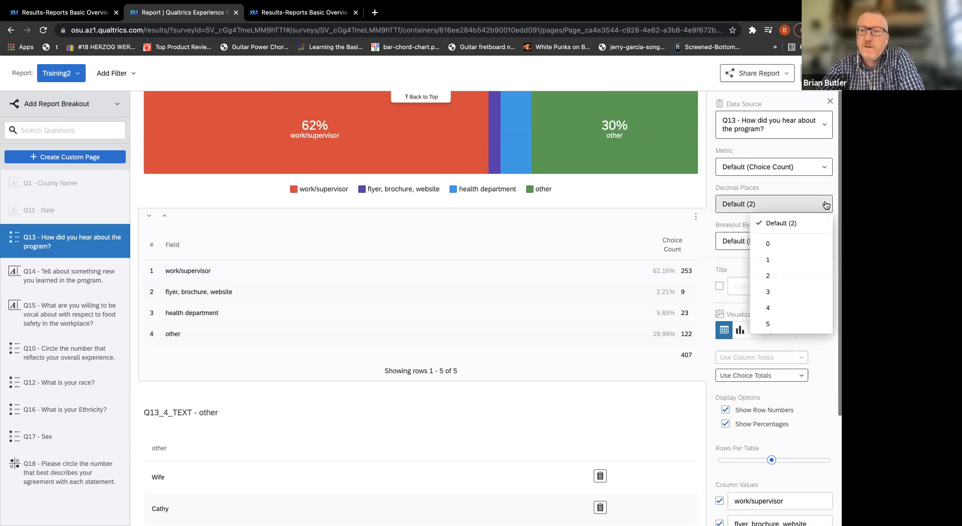
click(810, 258)
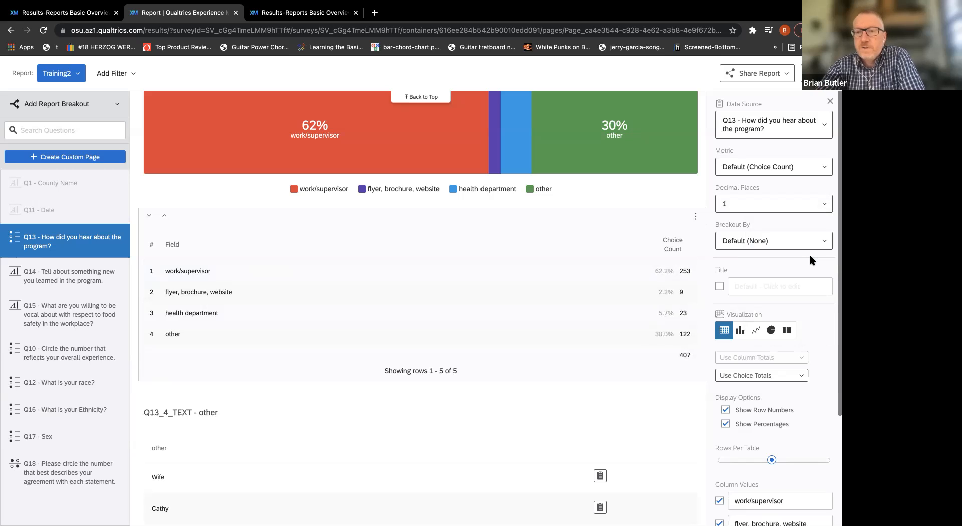
Try the Q13 choice count table without row numbers, restore them, and hide its percentages.
scroll(814, 271, down, 3)
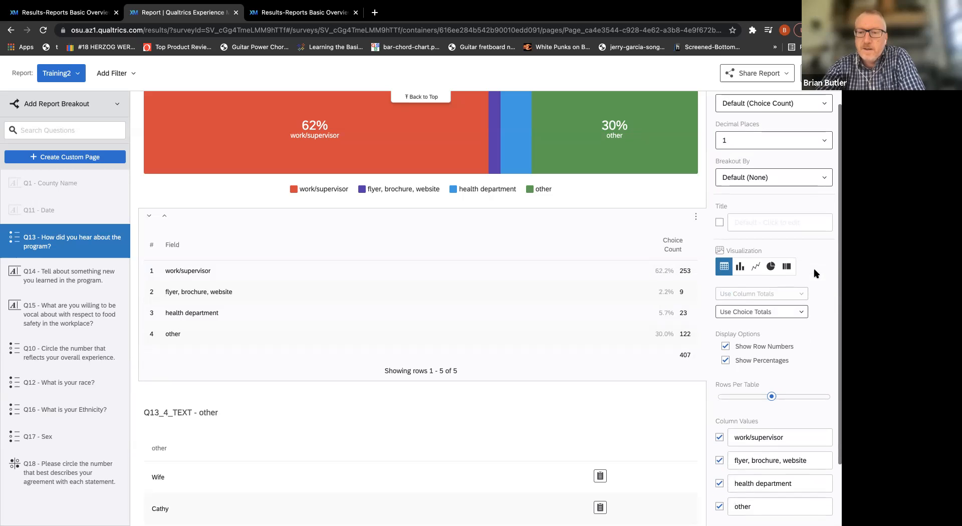
click(745, 347)
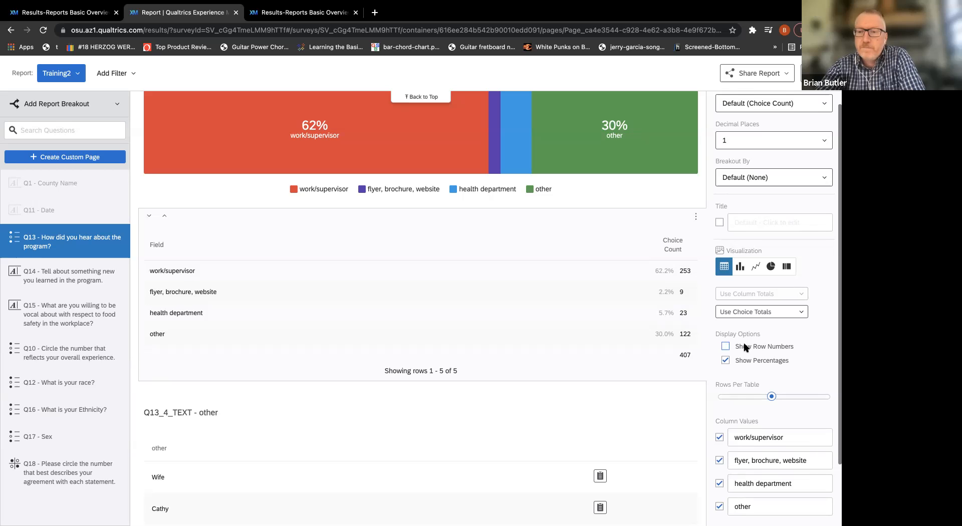
click(745, 347)
click(742, 360)
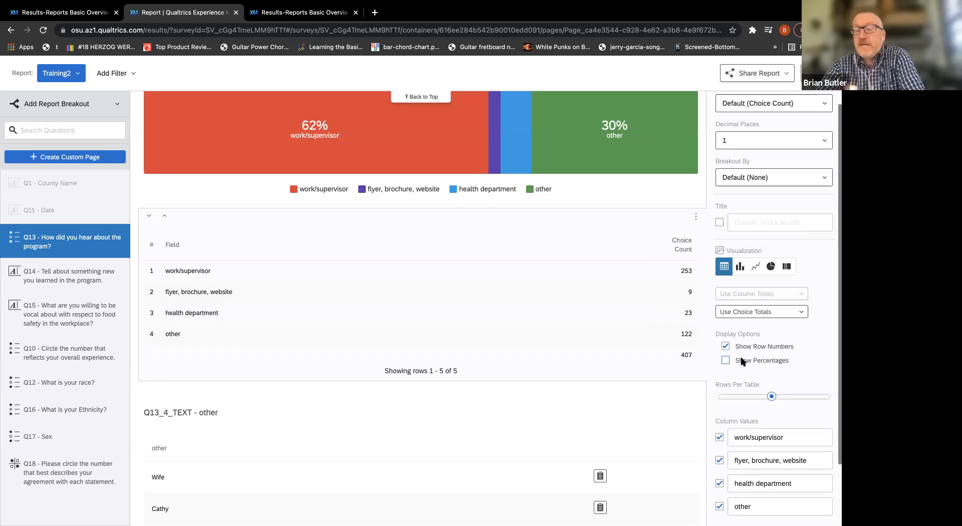
Open the settings of the Q13_4_TEXT - other table and sort its responses in descending order.
scroll(834, 336, down, 3)
scroll(834, 337, up, 4)
scroll(517, 262, down, 6)
scroll(517, 262, down, 5)
scroll(517, 262, up, 2)
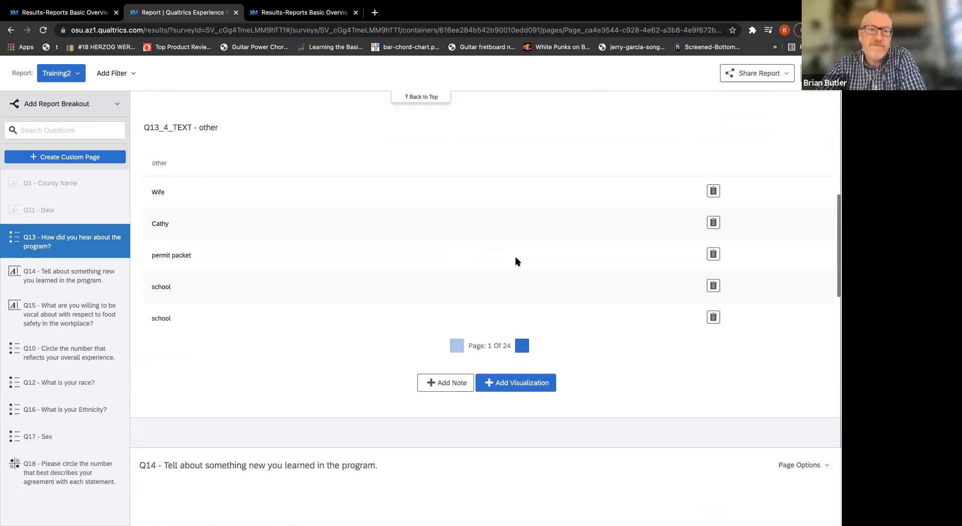
scroll(517, 261, up, 1)
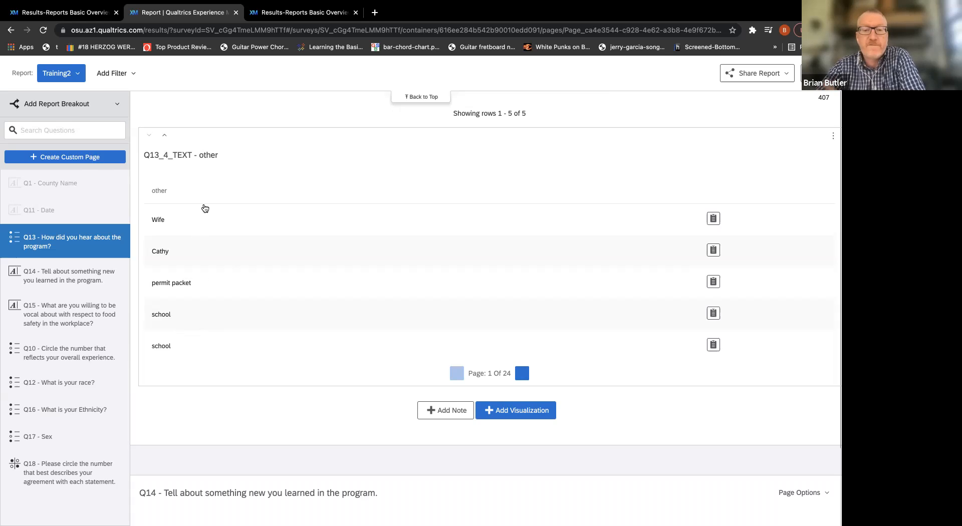
scroll(316, 222, down, 1)
scroll(316, 222, up, 1)
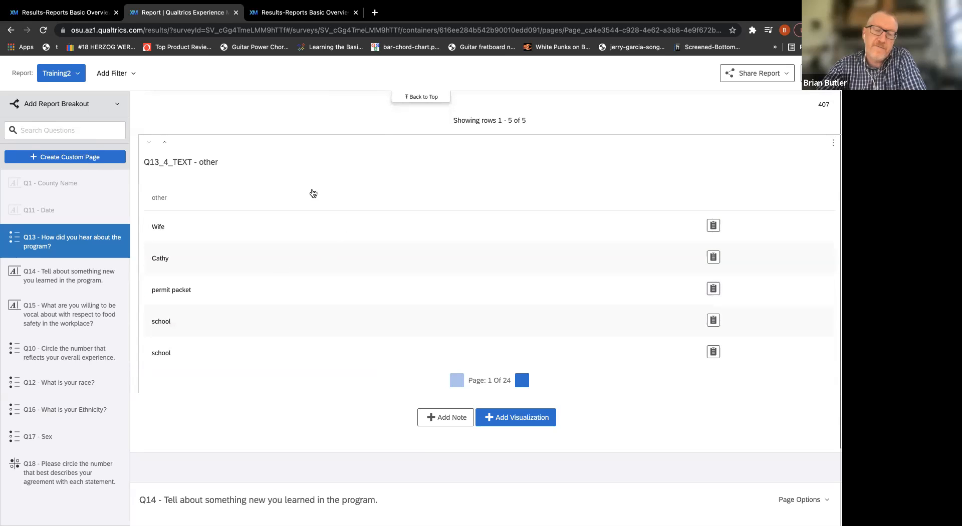
click(334, 193)
click(335, 192)
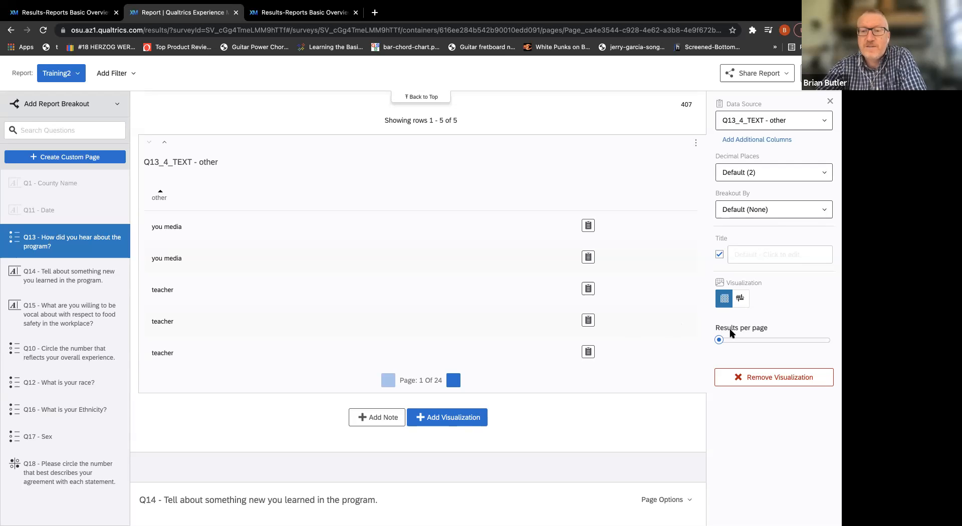
Try the Q13_4_TEXT - other responses as a word cloud, and switch them back to a table.
click(741, 299)
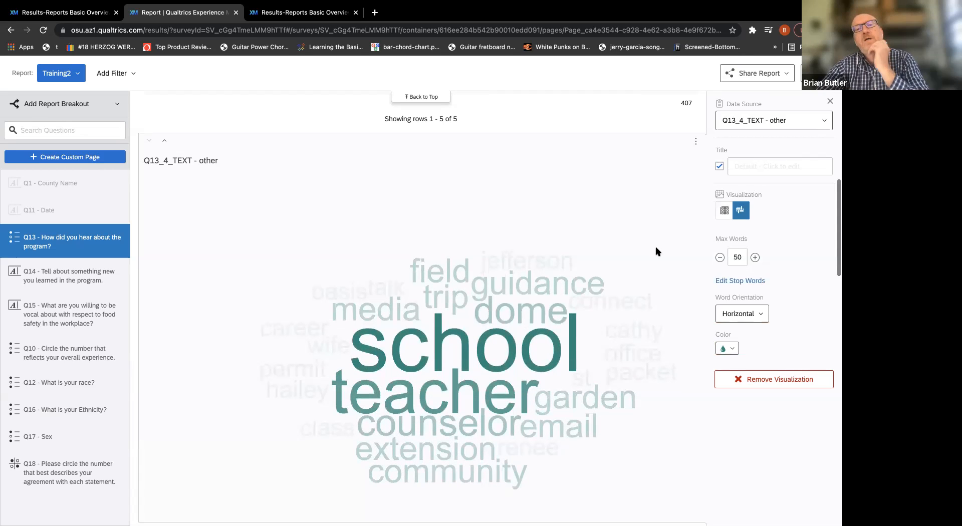
scroll(658, 251, down, 4)
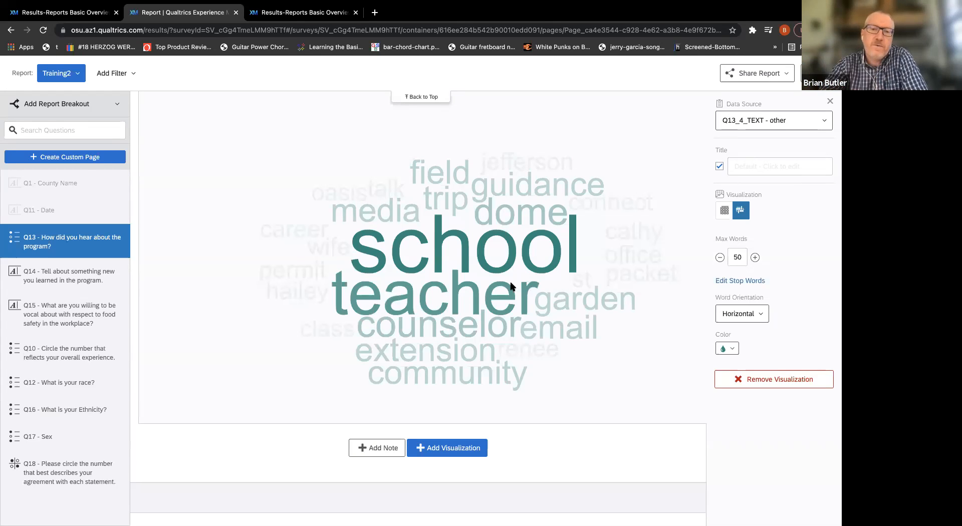
click(724, 211)
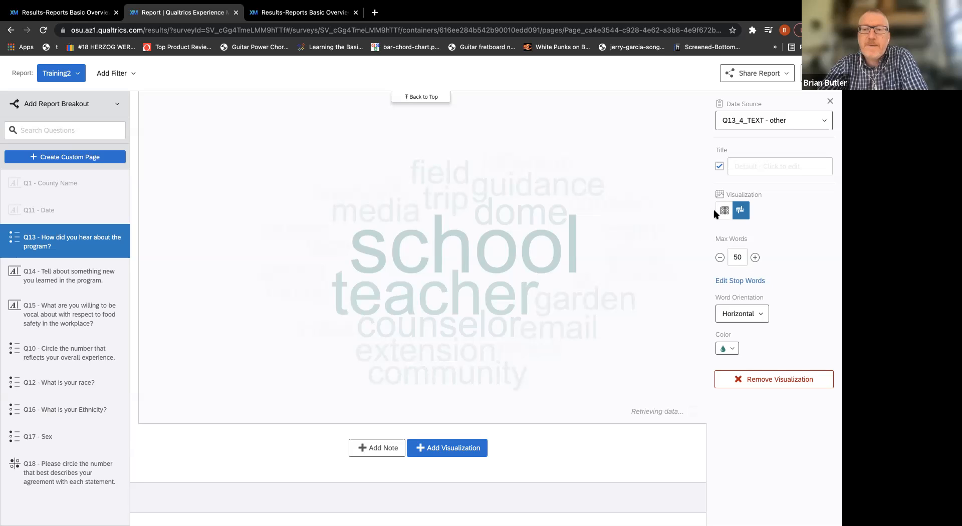
click(724, 212)
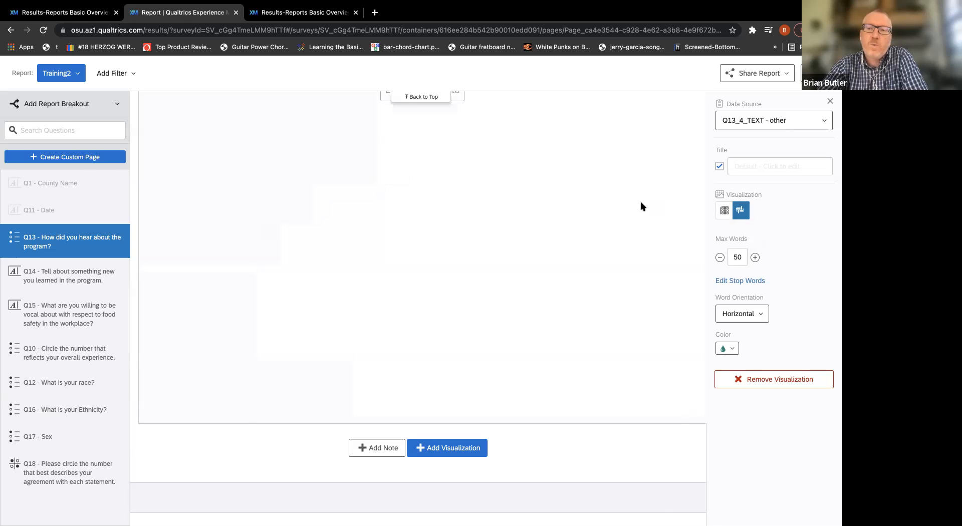
scroll(537, 264, up, 3)
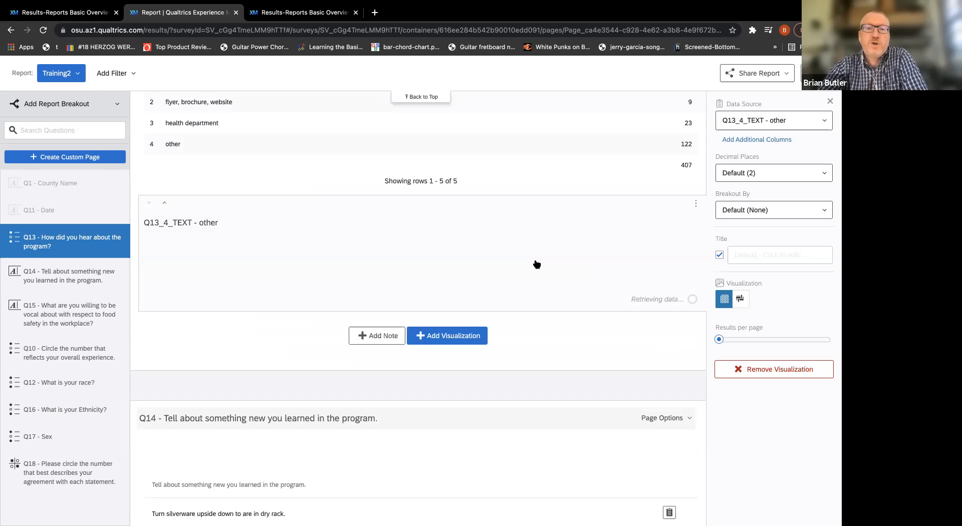
click(537, 264)
scroll(536, 264, down, 2)
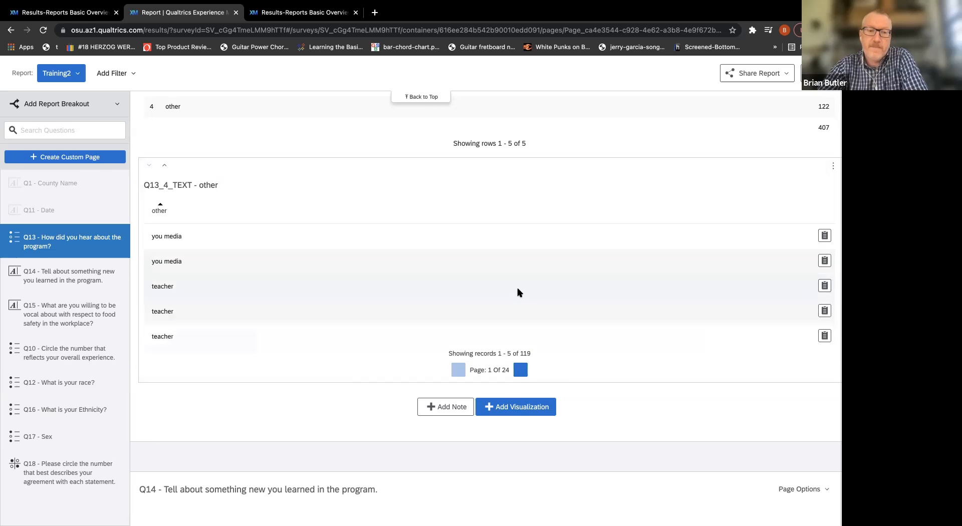
Try 100 results per page in the Q13_4_TEXT - other table, and restore 5 results per page.
click(518, 292)
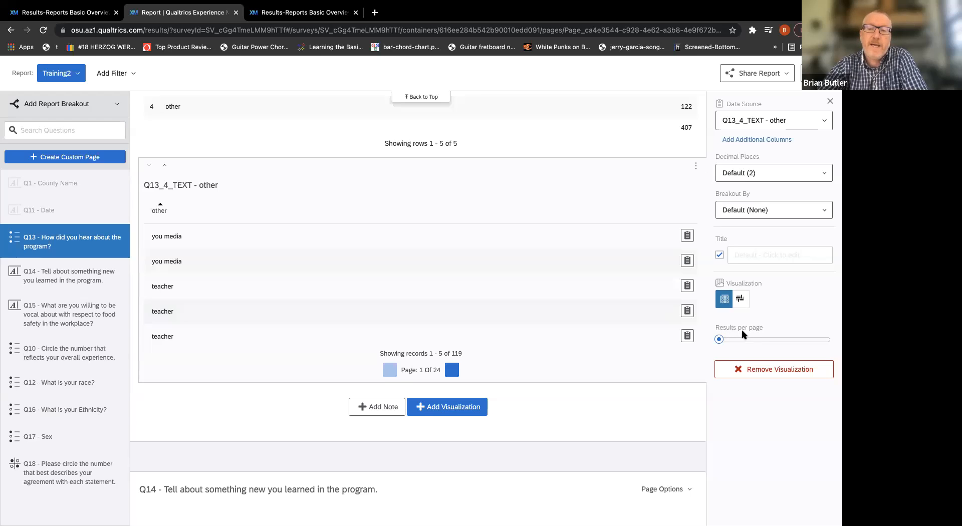
mouse_move(724, 339)
drag(724, 339, 829, 351)
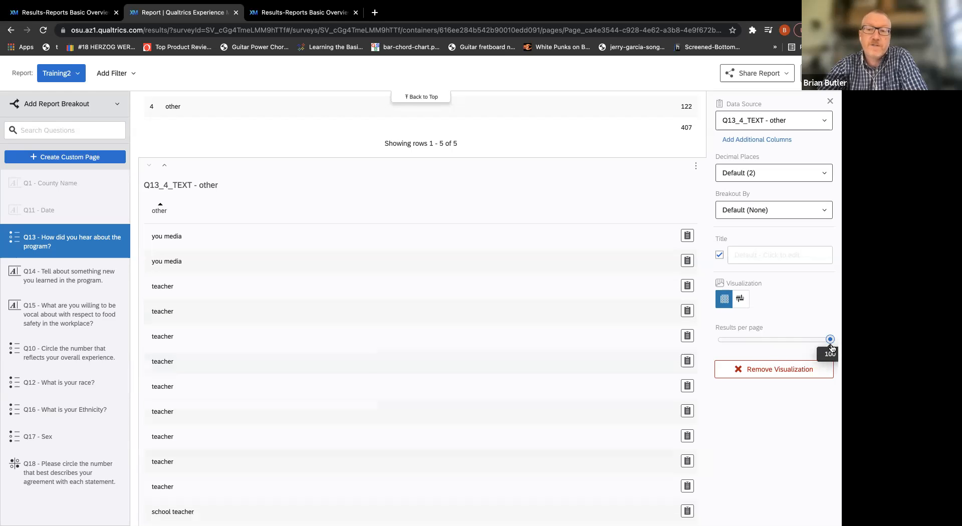
scroll(511, 289, down, 2)
click(513, 292)
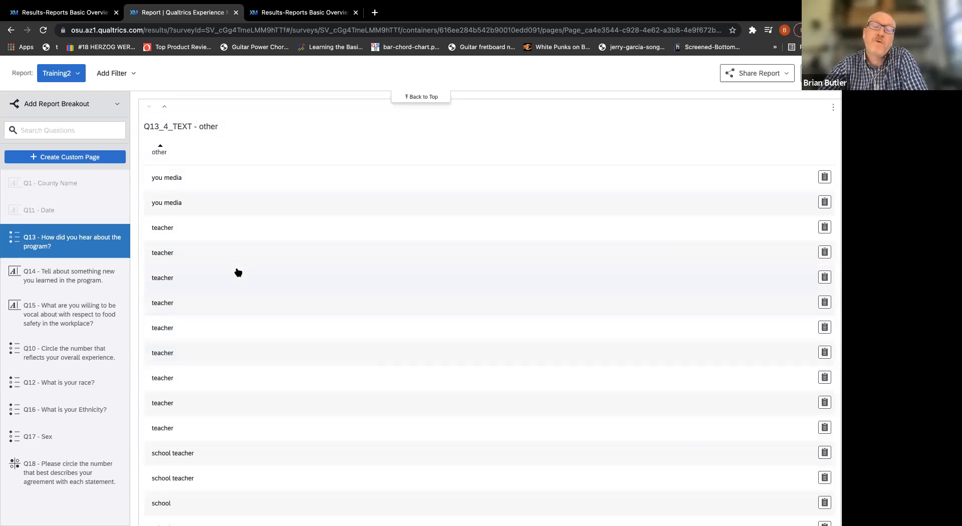
scroll(494, 362, up, 3)
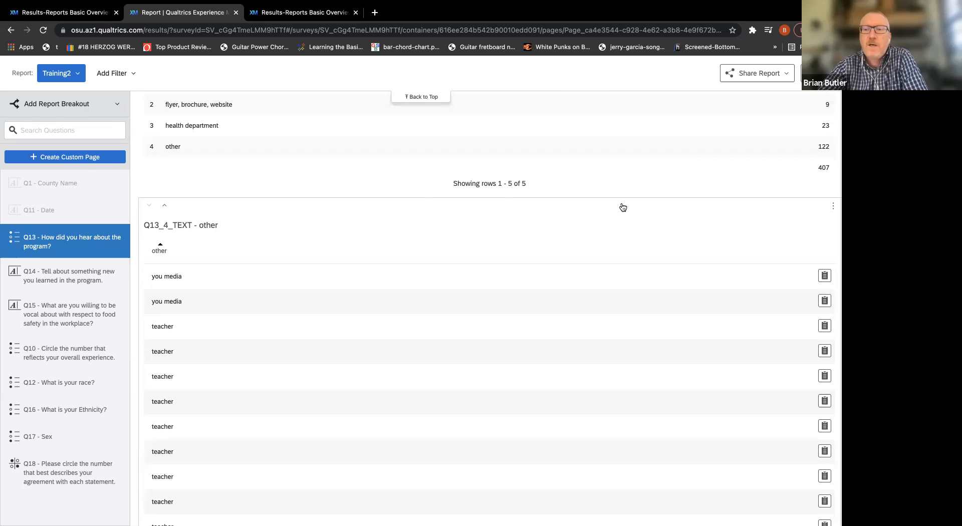
click(652, 232)
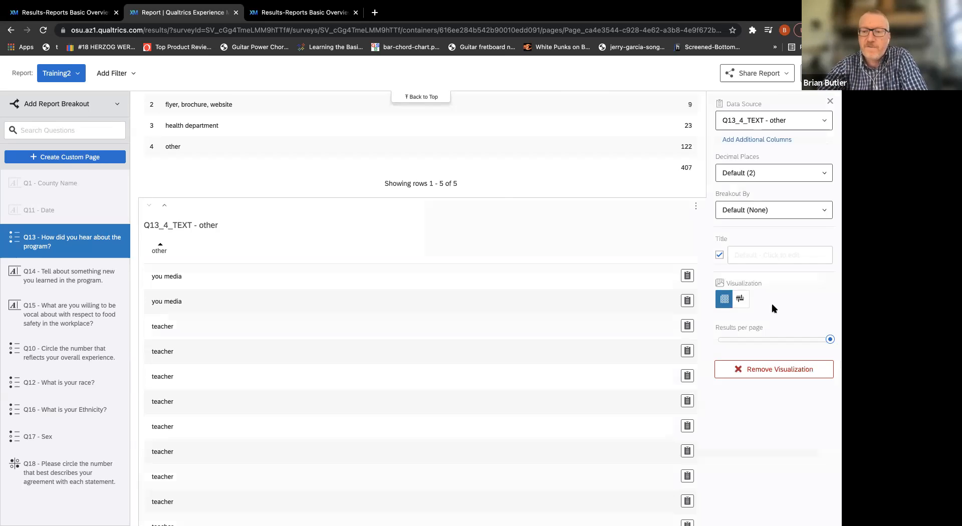
drag(830, 339, 721, 341)
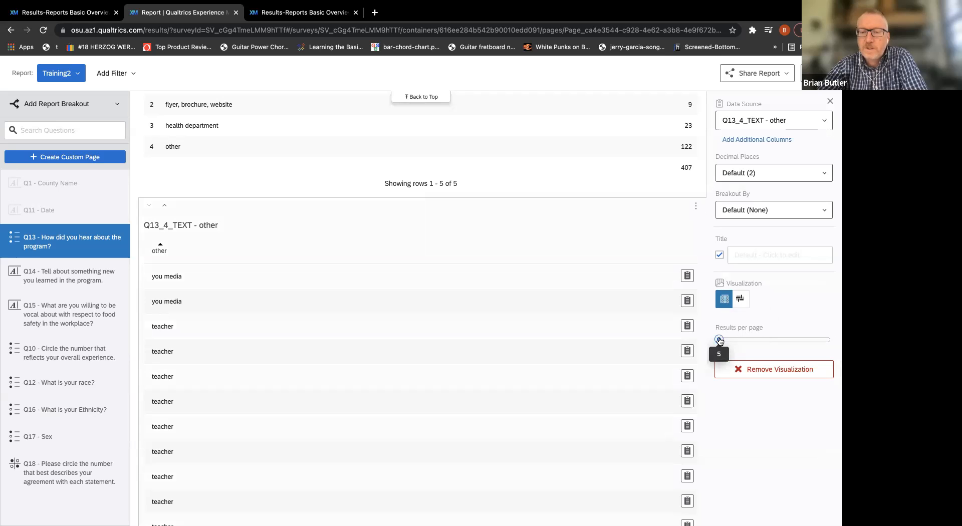
Look through the report pages from Q14 to the Q10 overall experience bar chart.
scroll(573, 314, down, 4)
scroll(574, 315, down, 3)
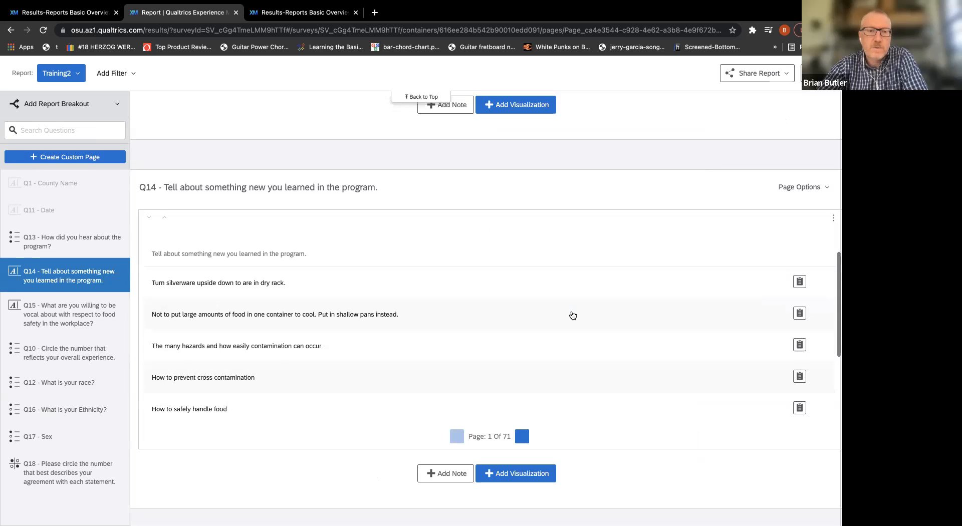
scroll(573, 316, down, 1)
scroll(573, 315, down, 8)
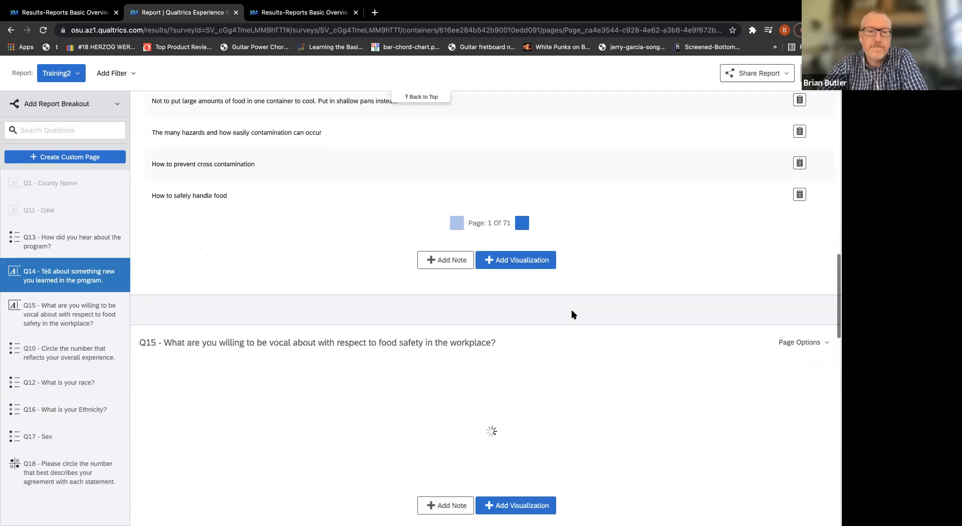
scroll(573, 315, down, 5)
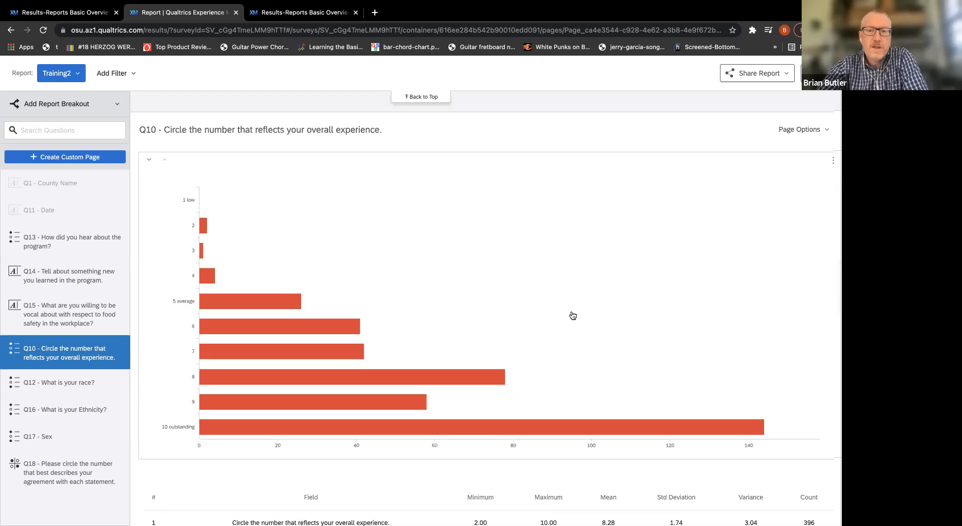
Show the Q10 overall experience results as a gauge chart, and check the color choices for its range below 5.5.
click(479, 268)
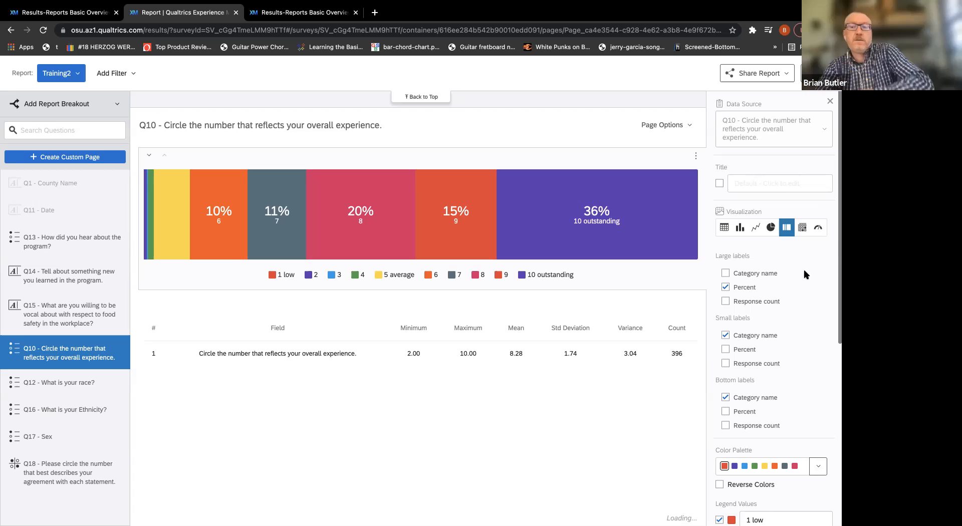
click(818, 229)
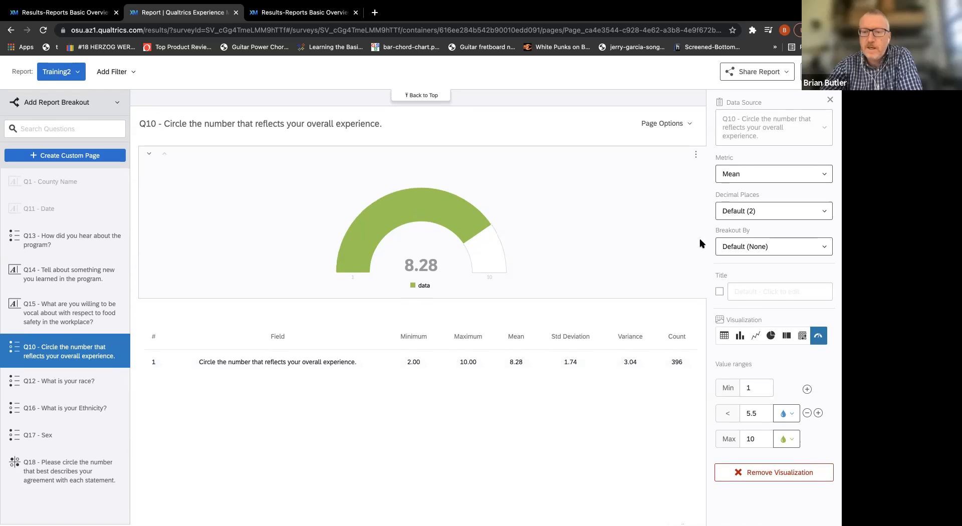
click(793, 420)
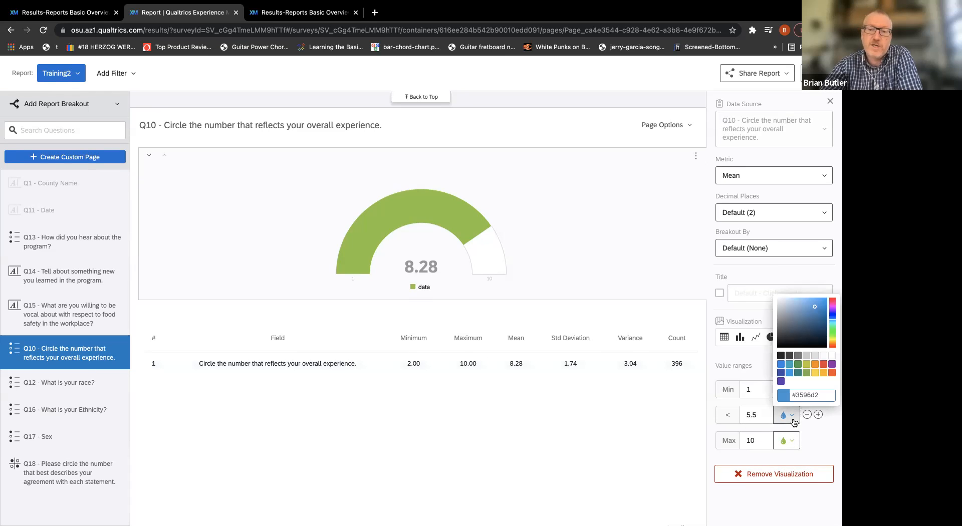
click(811, 446)
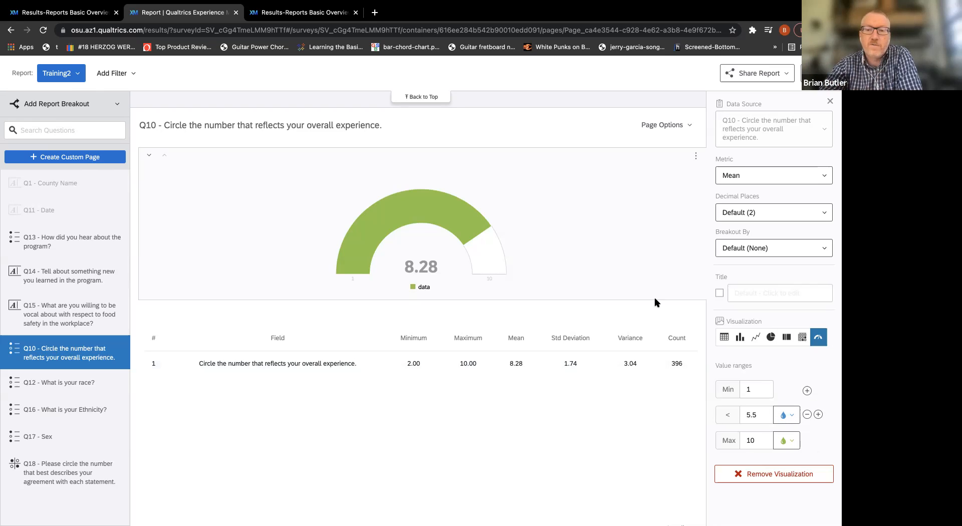
Remove the choice count table from the Q12 race page, keeping its bar chart and the Q12_6_TEXT - Other table.
scroll(606, 273, down, 10)
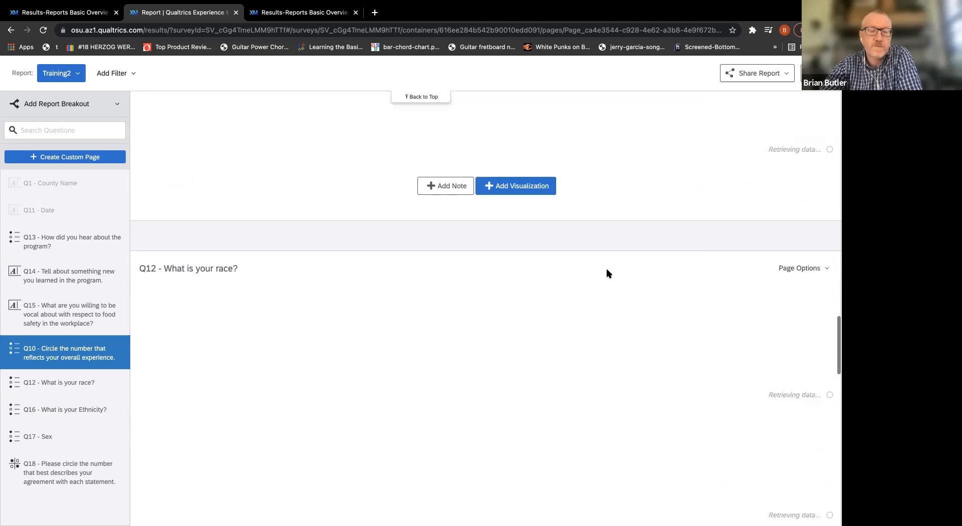
scroll(606, 273, down, 5)
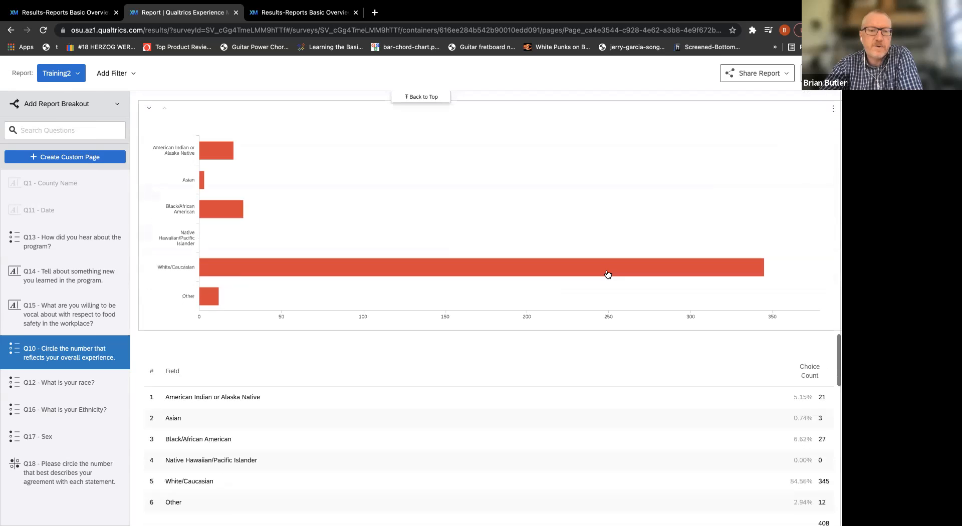
scroll(607, 273, down, 6)
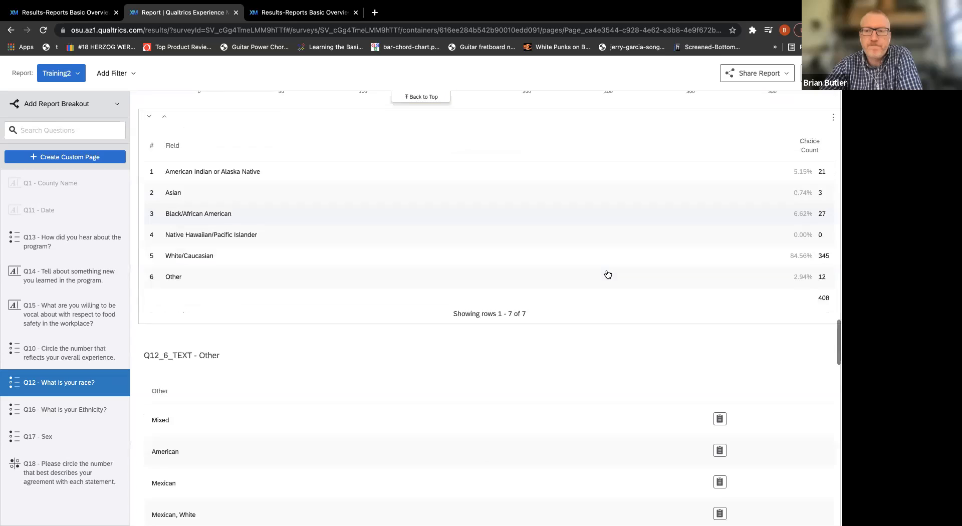
scroll(607, 274, down, 2)
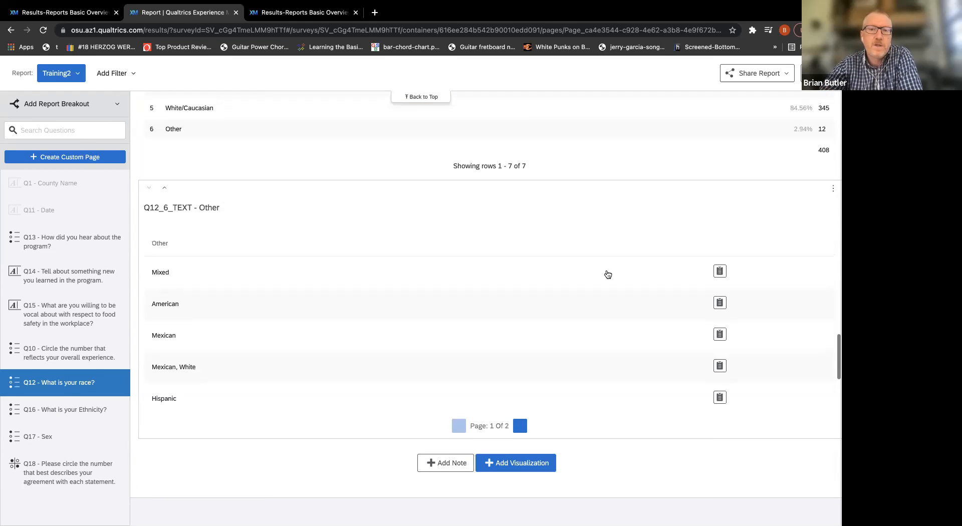
scroll(607, 274, up, 6)
scroll(608, 274, up, 2)
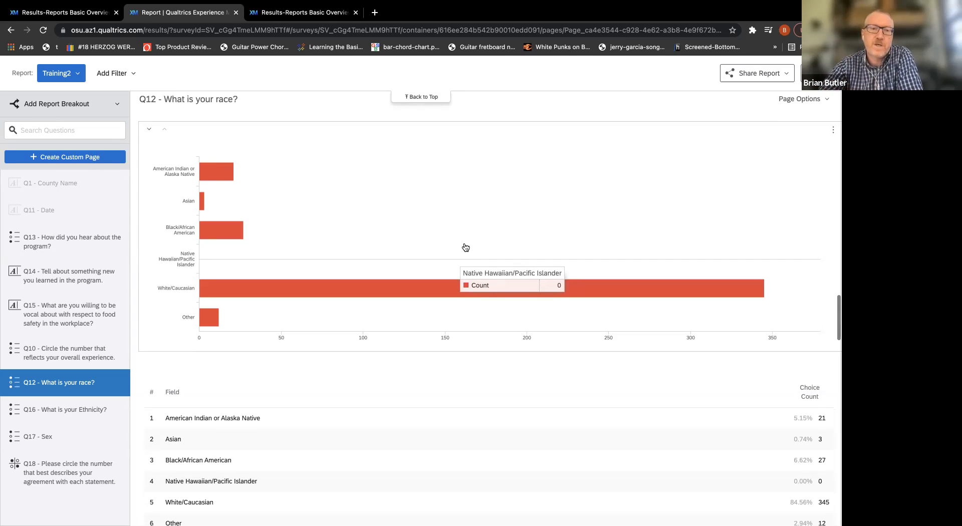
scroll(466, 247, down, 1)
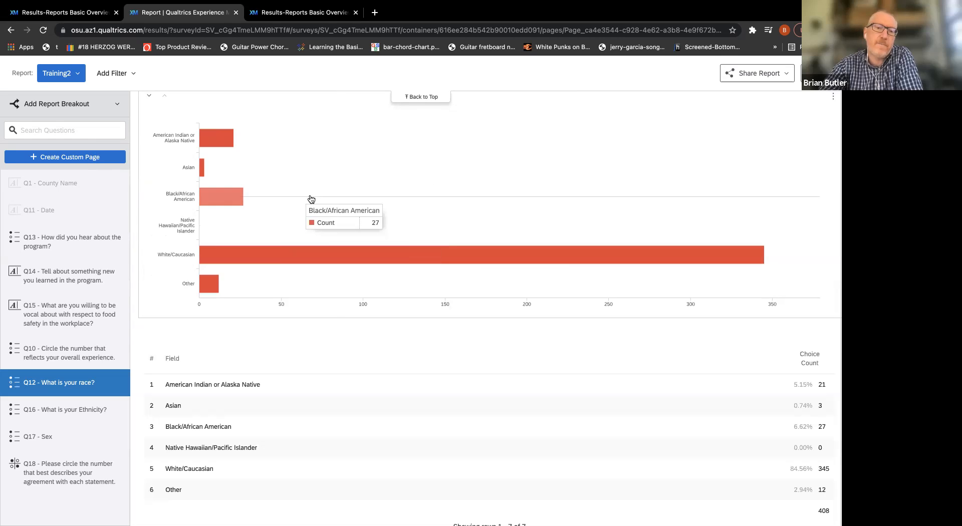
click(316, 428)
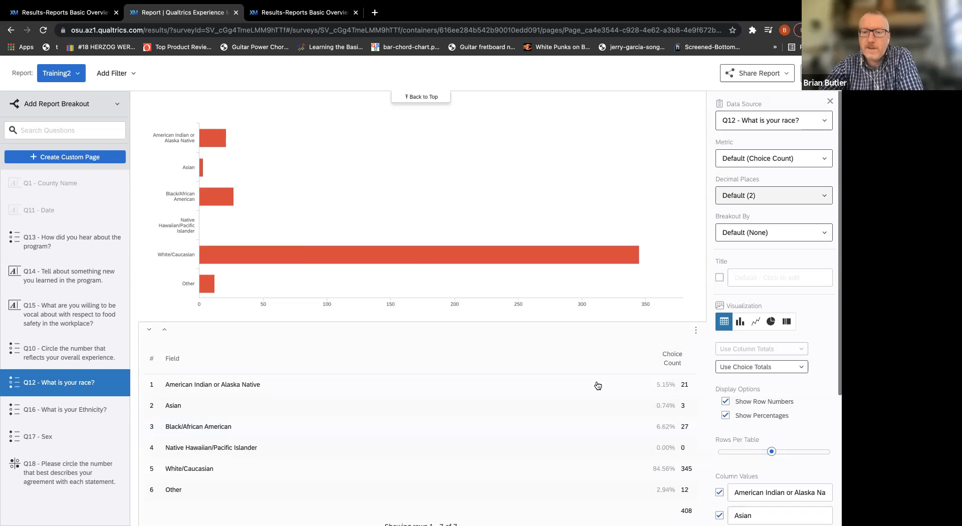
click(696, 330)
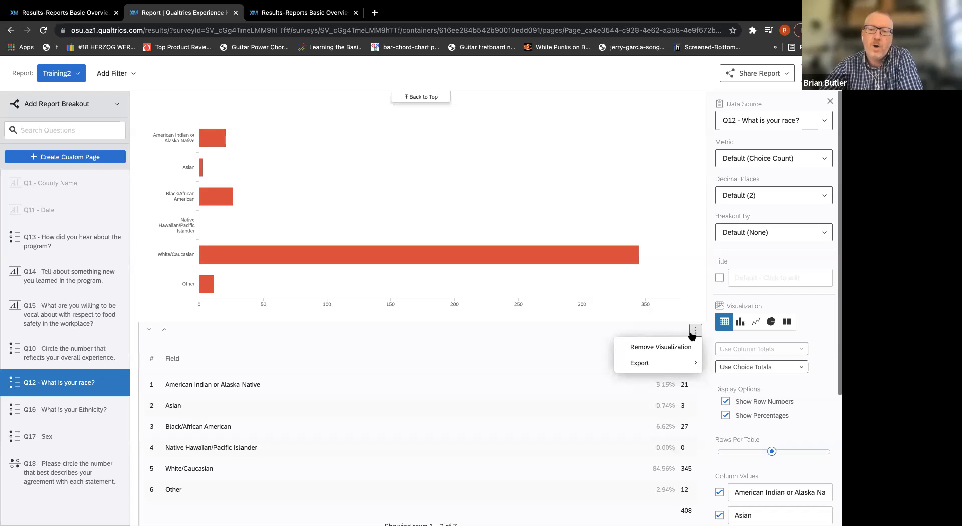
click(659, 347)
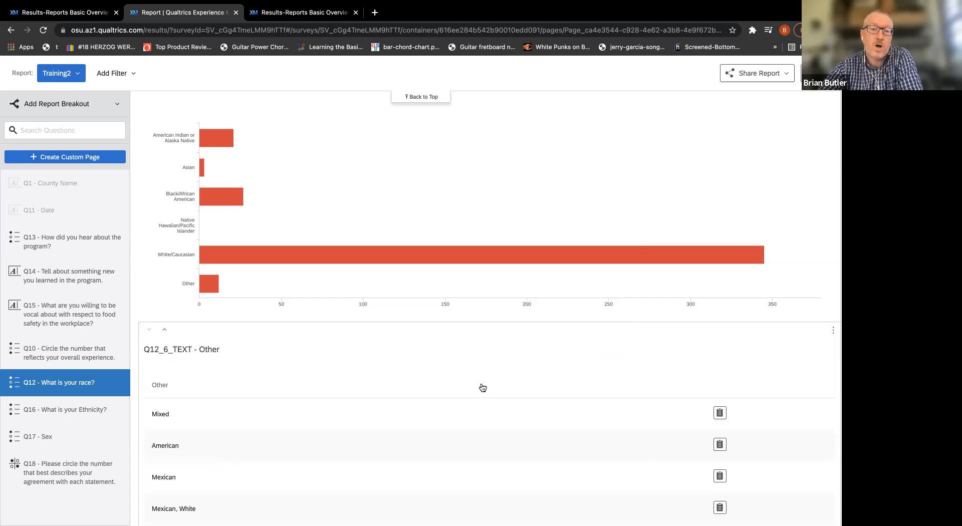
Check the Q12 race bar chart's settings, and look through the following report pages to the Q18 agreement chart and statistics table.
scroll(483, 387, up, 2)
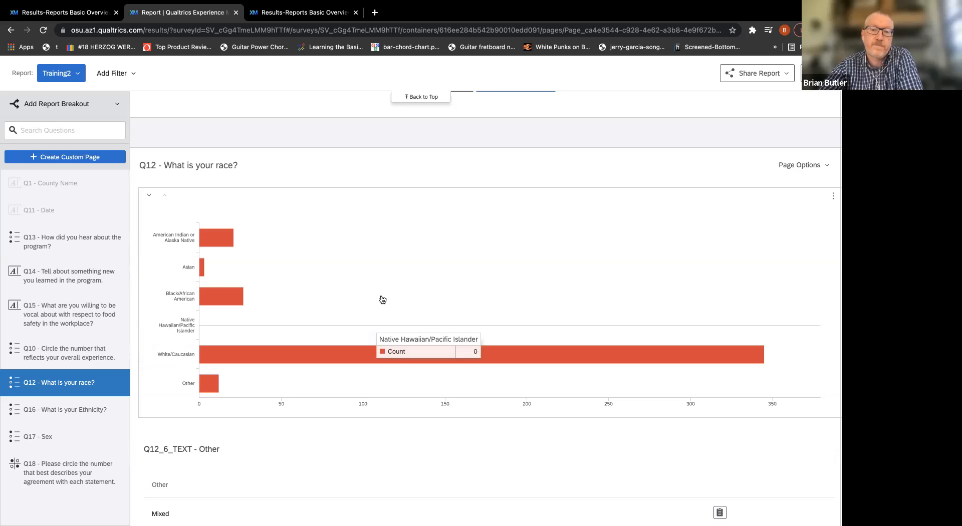
click(385, 282)
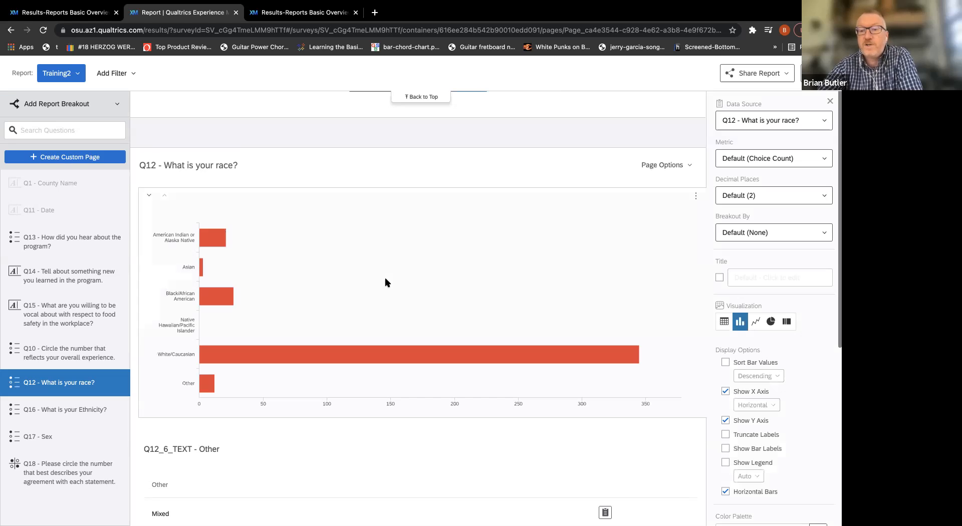
scroll(389, 281, down, 5)
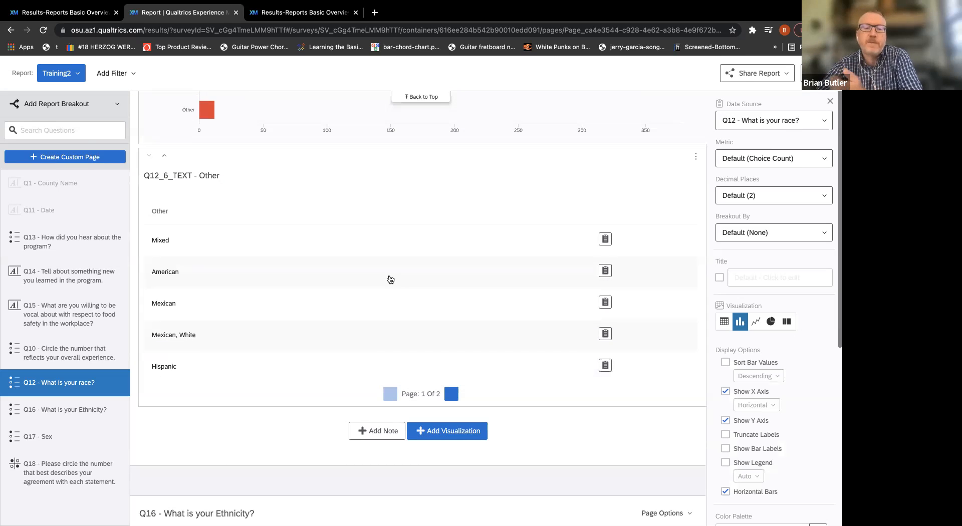
scroll(391, 279, down, 10)
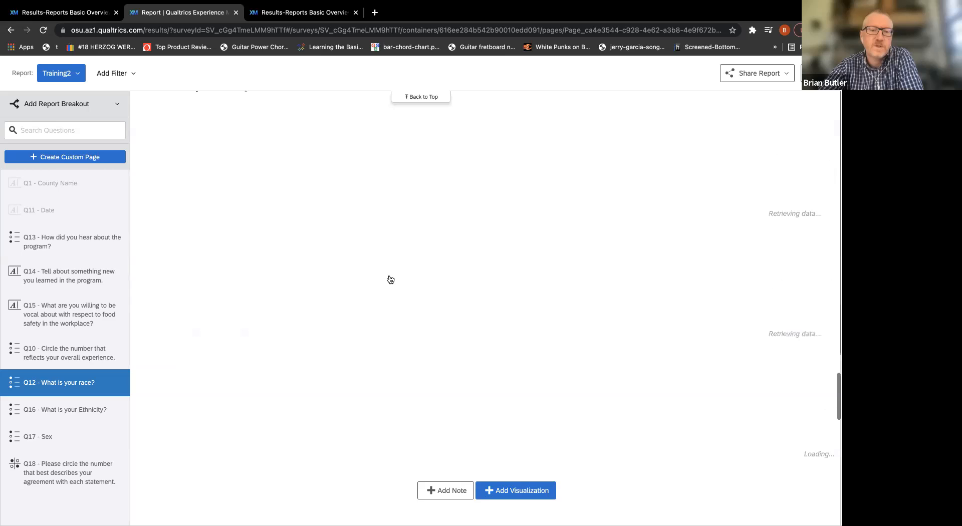
scroll(389, 276, down, 8)
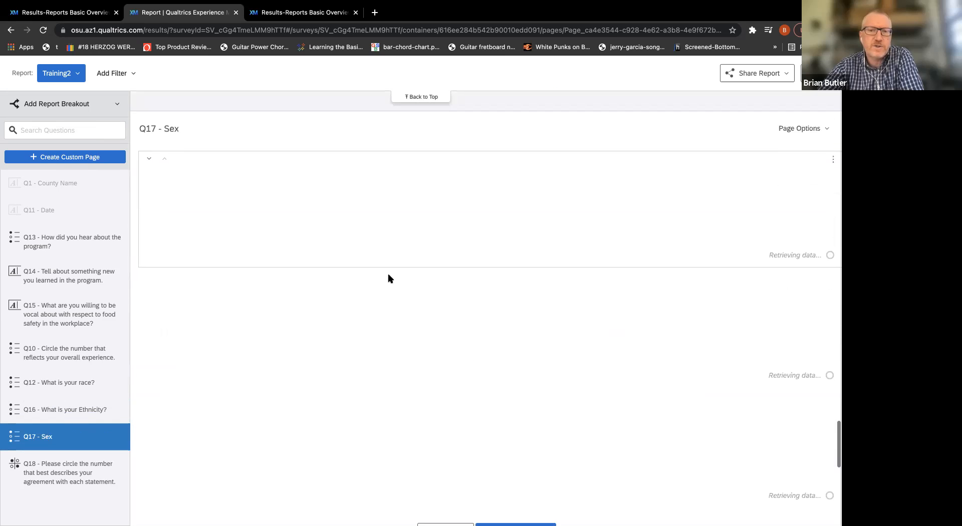
scroll(390, 279, down, 10)
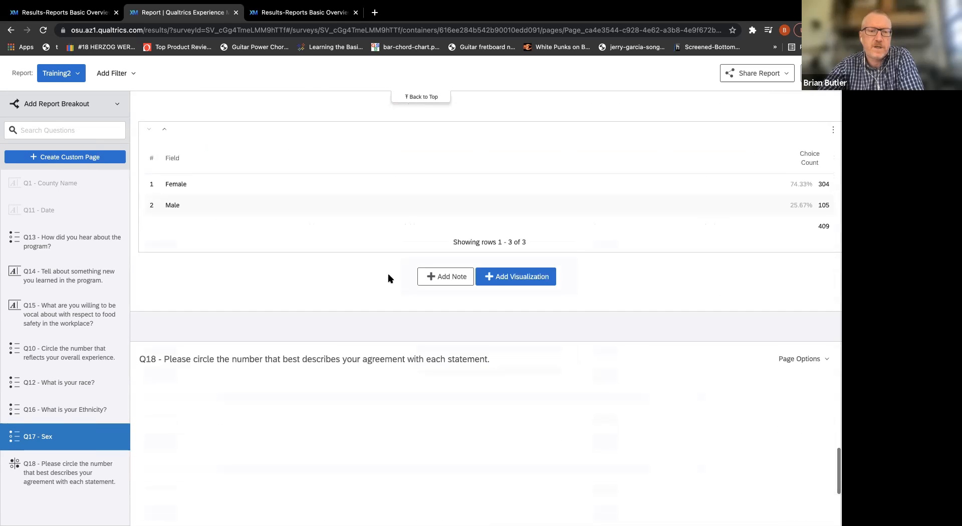
scroll(391, 279, down, 3)
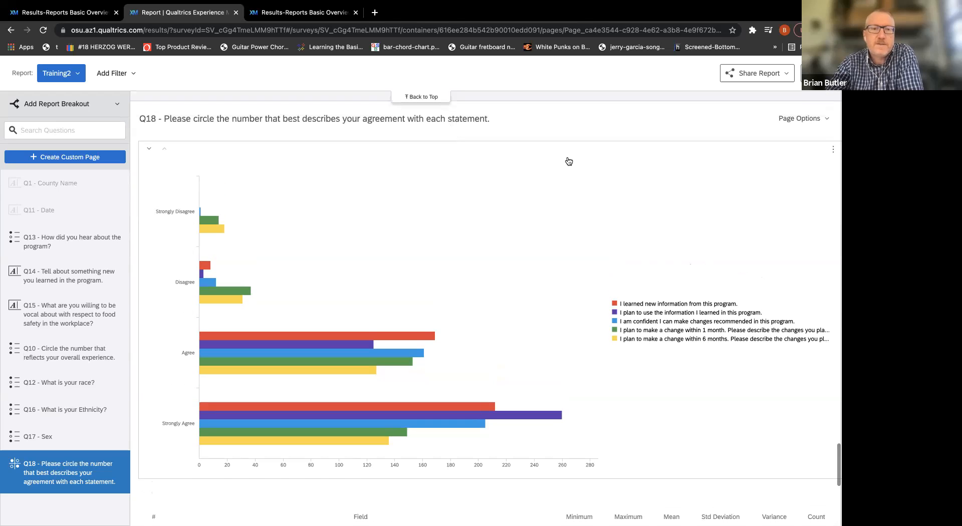
scroll(569, 161, down, 1)
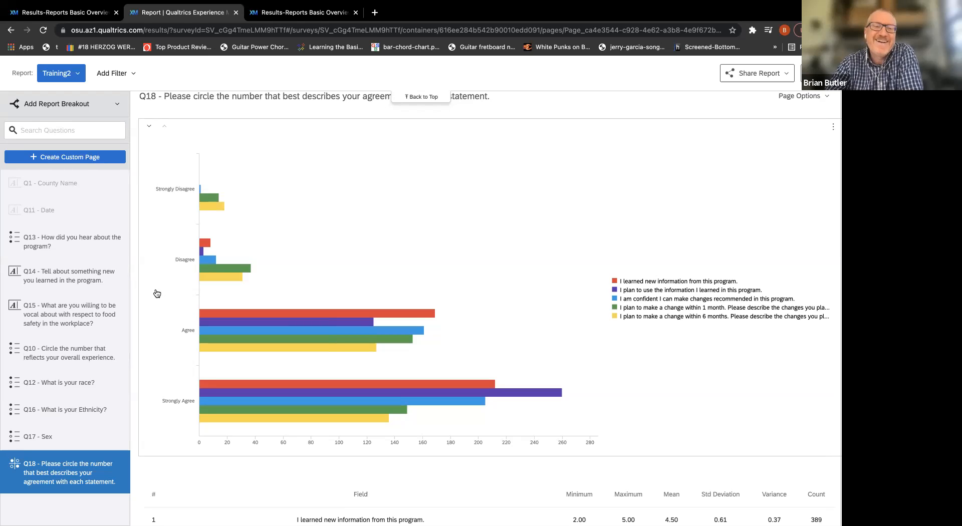
scroll(153, 293, down, 2)
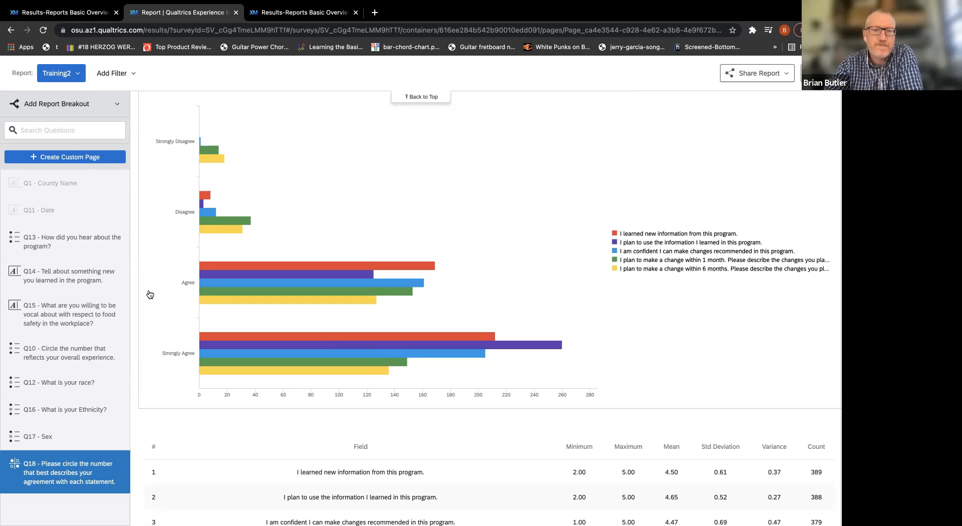
scroll(150, 294, up, 1)
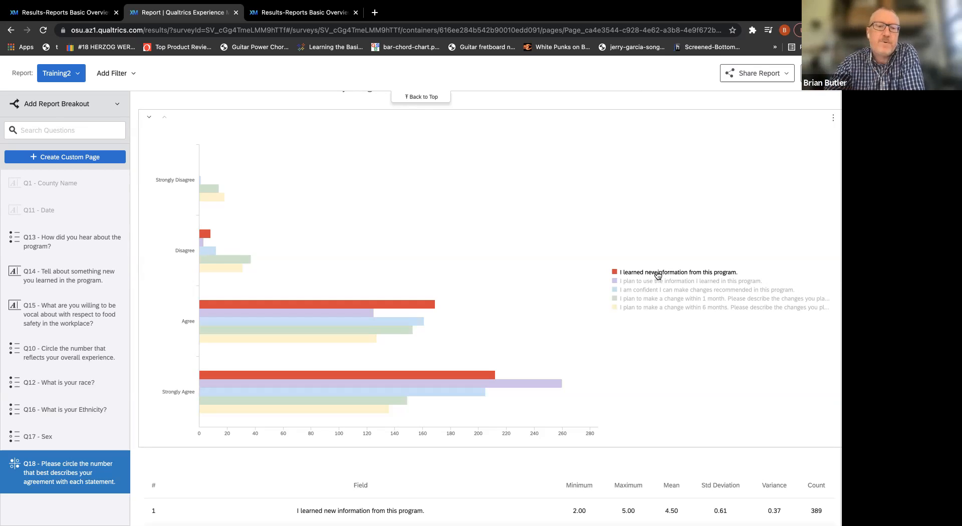
Transpose the Q18 agreement bar chart so the statements form the axis and the agreement levels form the legend.
click(515, 369)
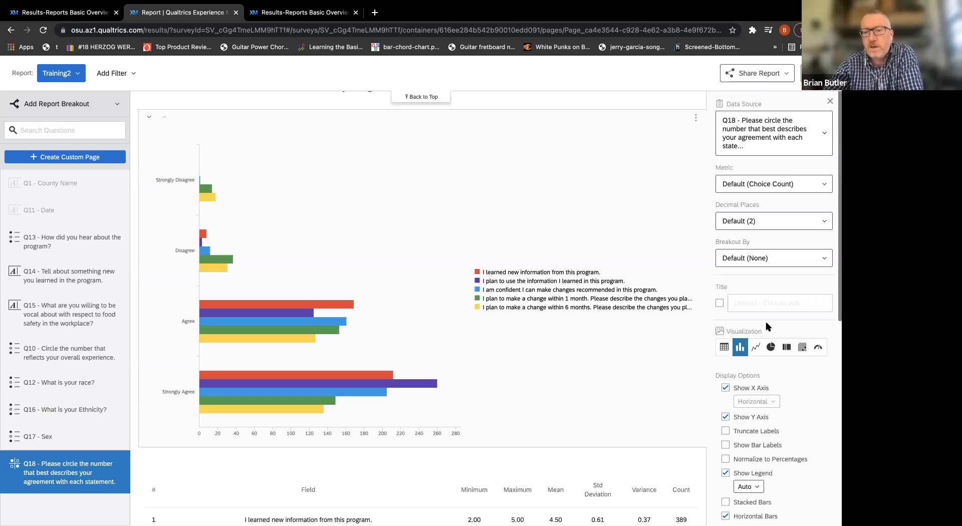
scroll(812, 263, down, 3)
scroll(813, 265, down, 5)
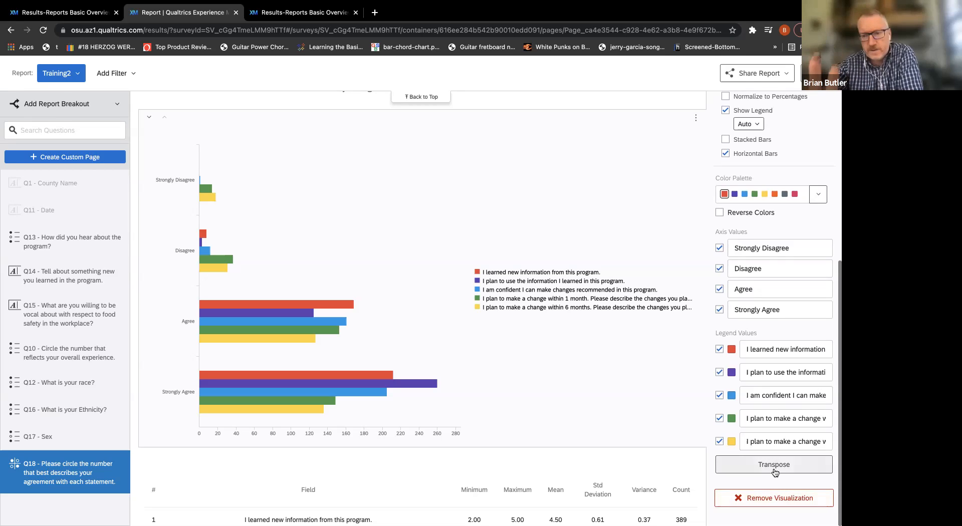
click(775, 472)
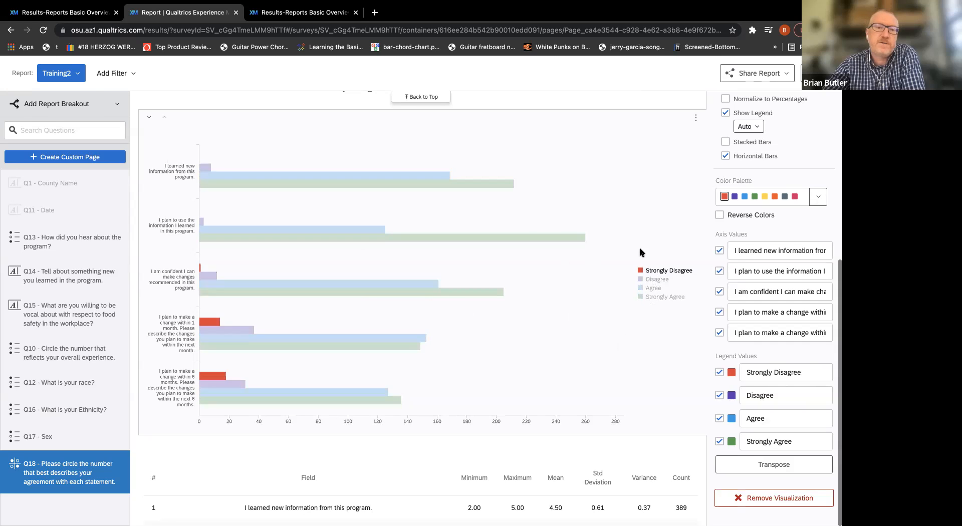
mouse_move(307, 151)
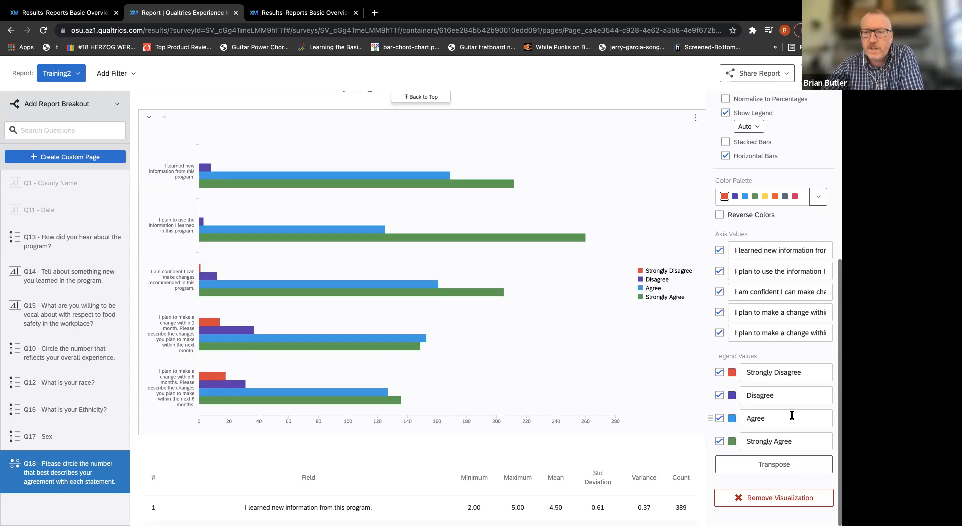
Limit the Q18 bar chart's axis values to the statement about planning a change within 6 months, and close the chart settings.
click(719, 334)
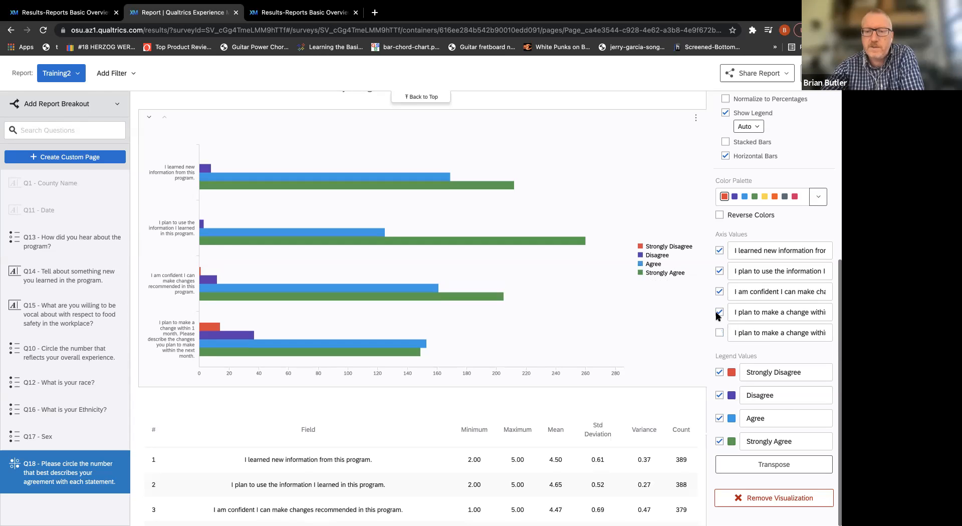
click(719, 312)
click(719, 293)
click(720, 272)
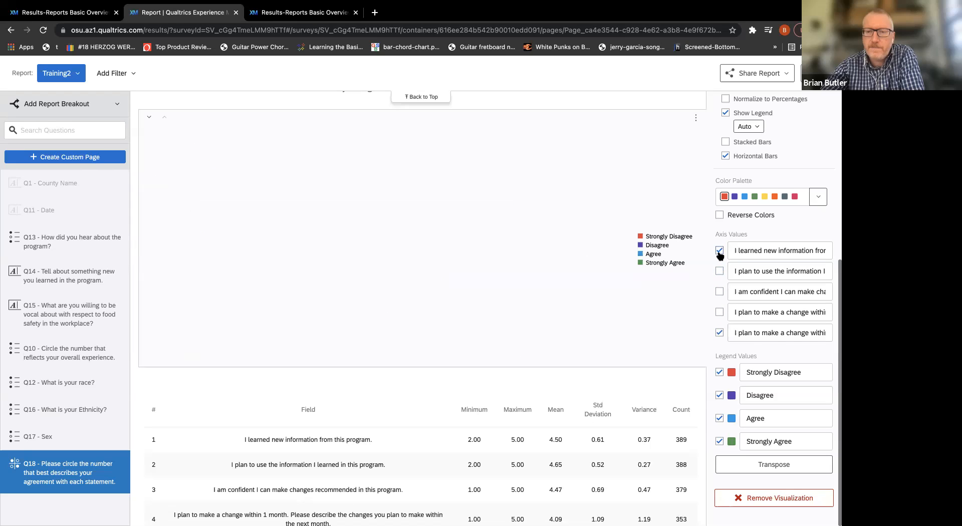
click(719, 251)
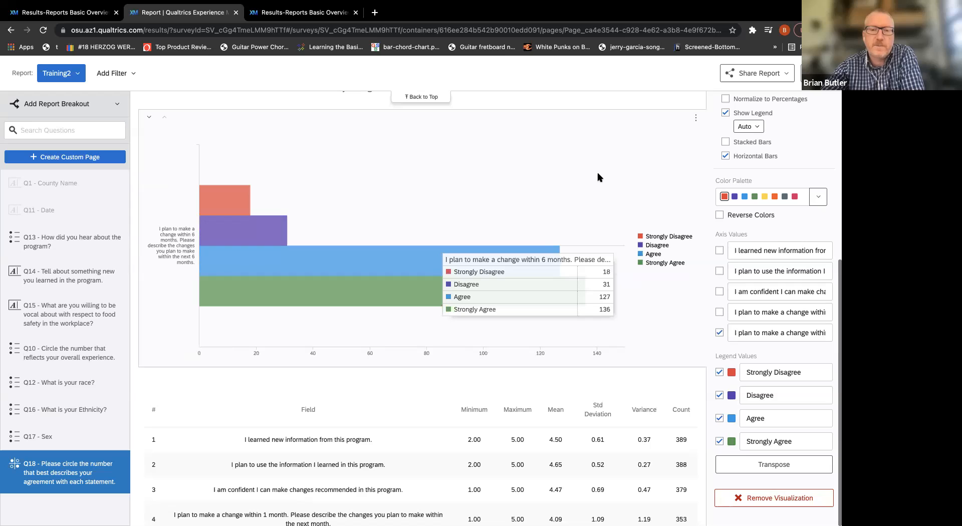
click(630, 166)
scroll(629, 167, down, 1)
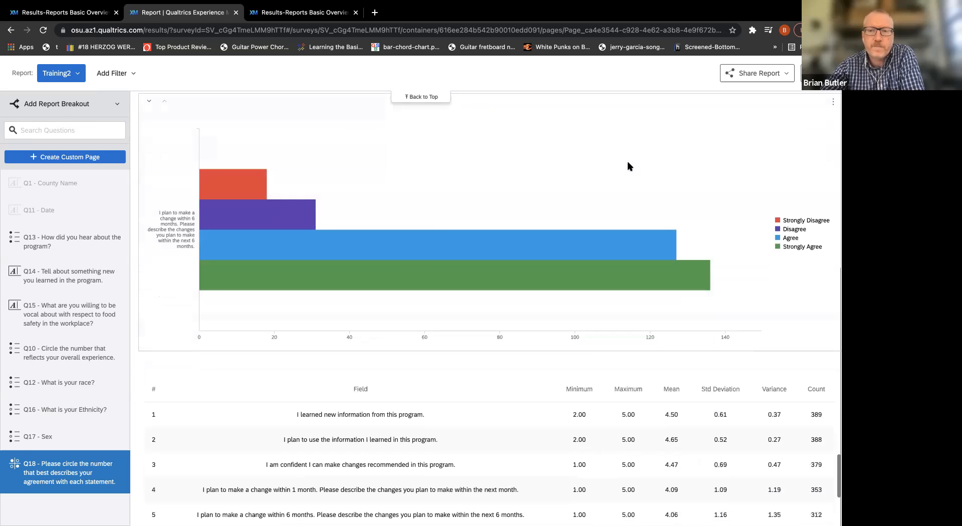
Change the Q18 agreement visualization from a bar chart to pie charts, and reopen its settings.
click(624, 166)
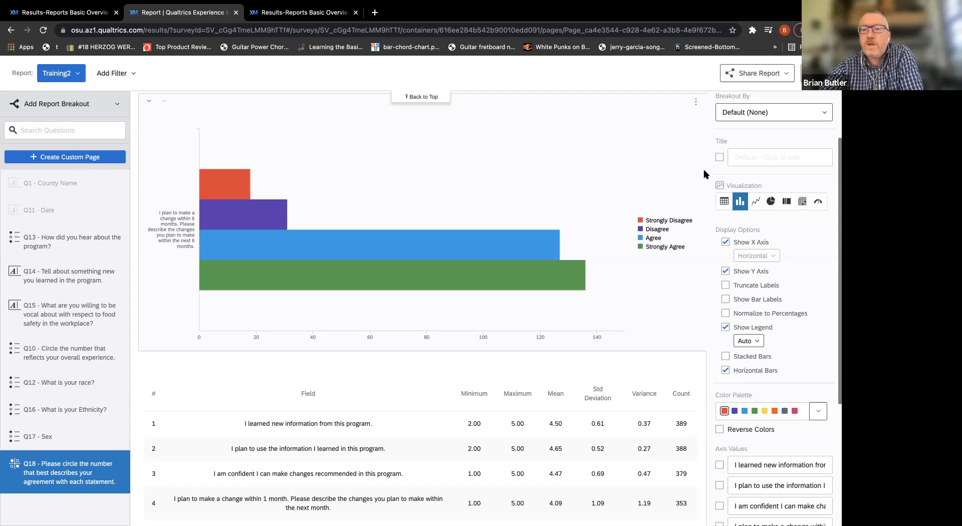
click(772, 205)
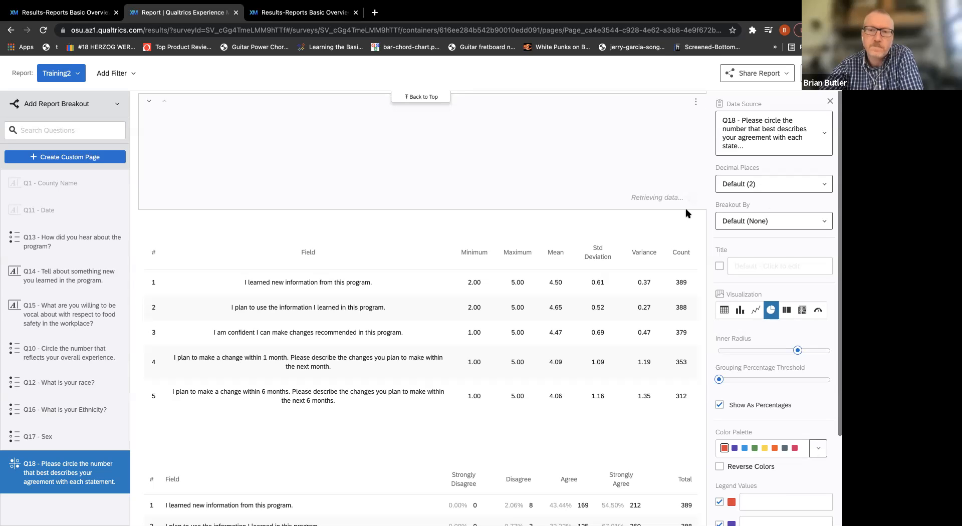
click(645, 231)
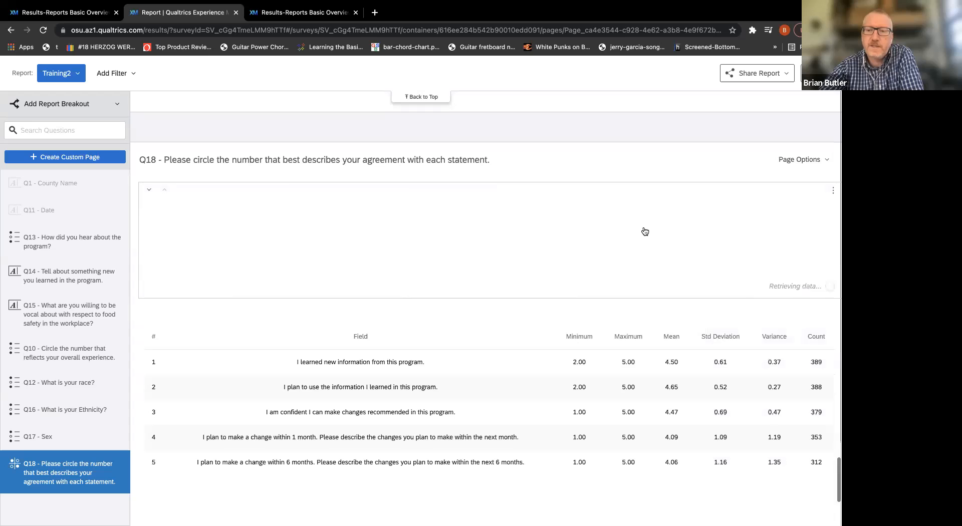
click(644, 232)
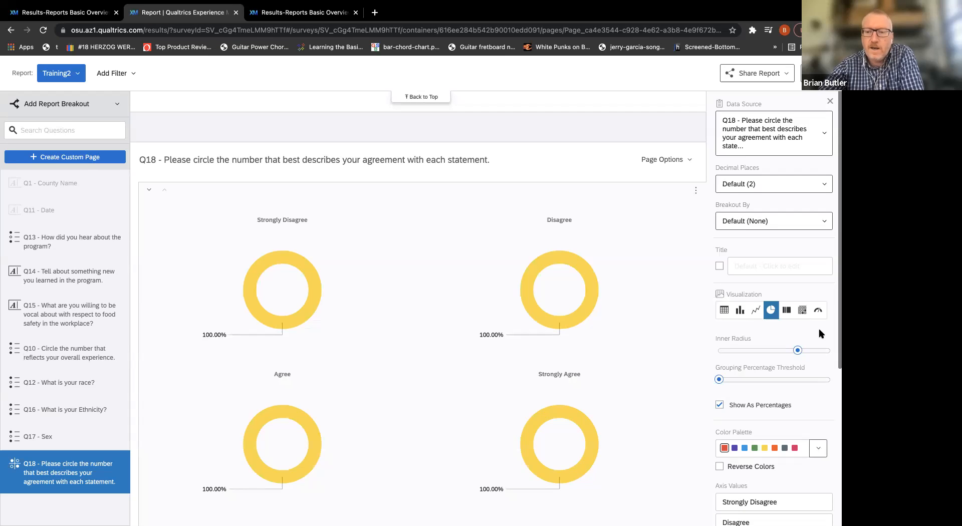
Change the Q18 visualization from pie charts to a breakdown bar, and switch it to a bar chart.
scroll(820, 333, down, 5)
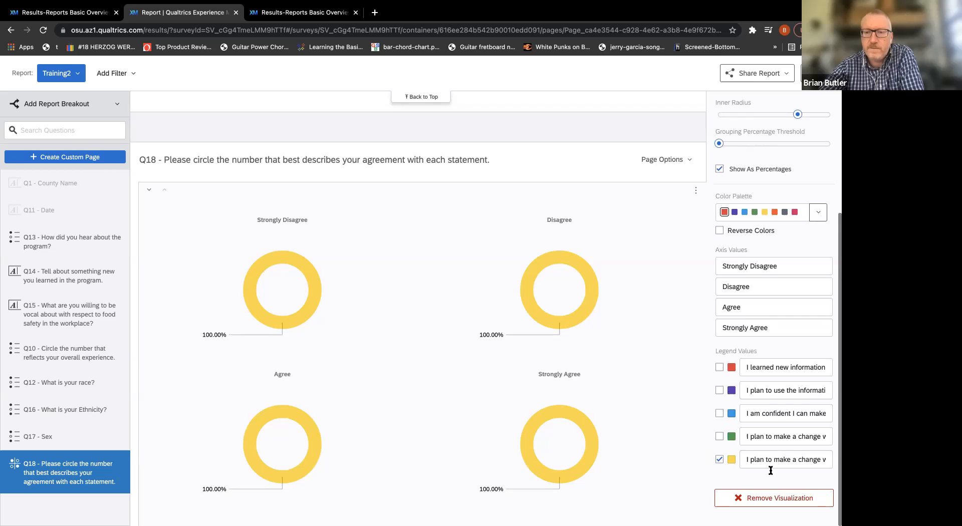
scroll(779, 428, up, 3)
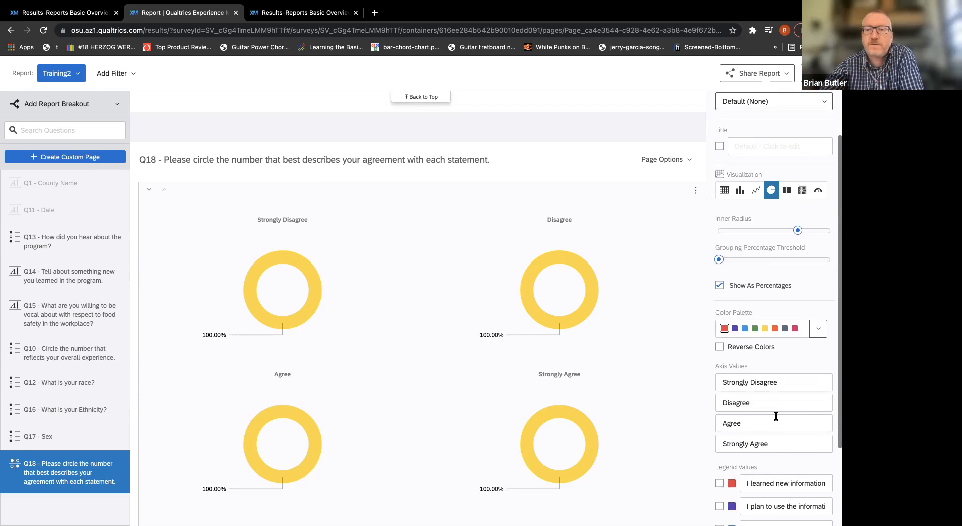
click(786, 195)
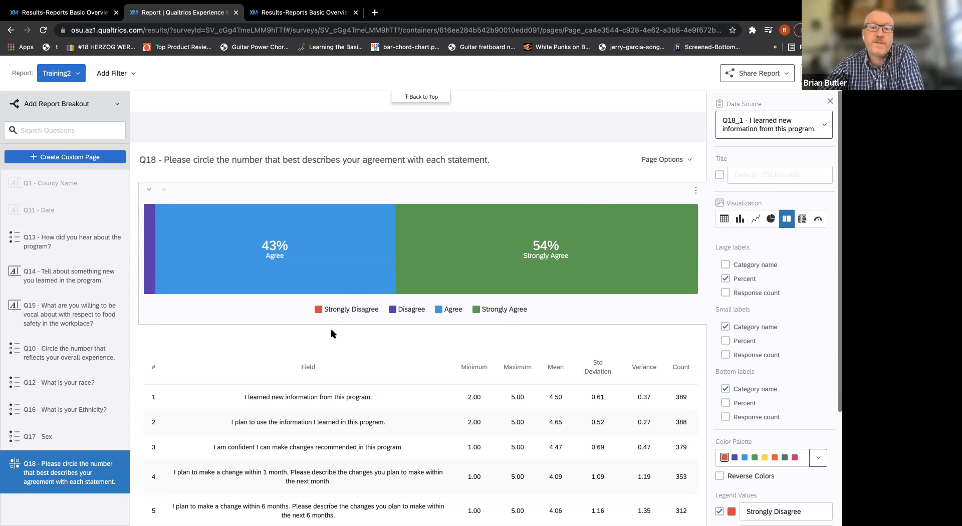
click(741, 220)
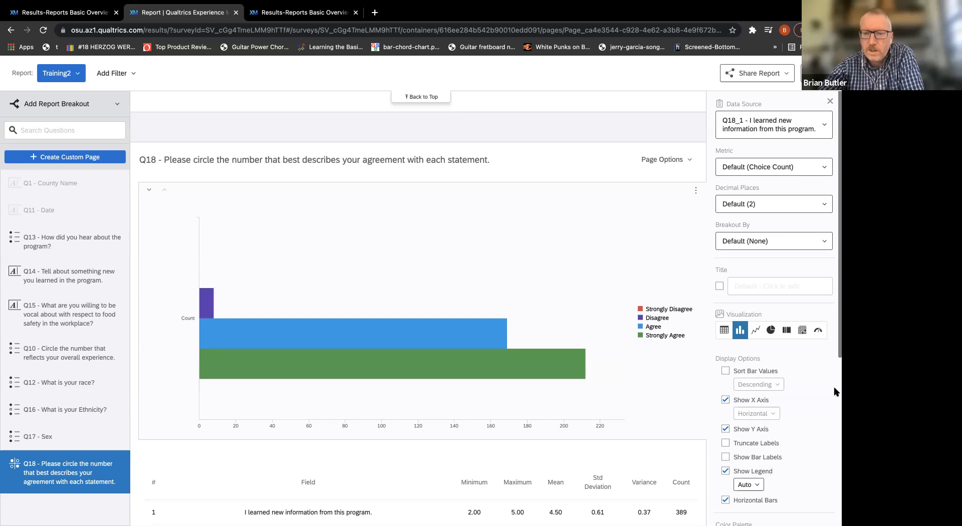
Try showing the bar labels on the Q18 bar chart, and hide them again.
scroll(808, 392, down, 3)
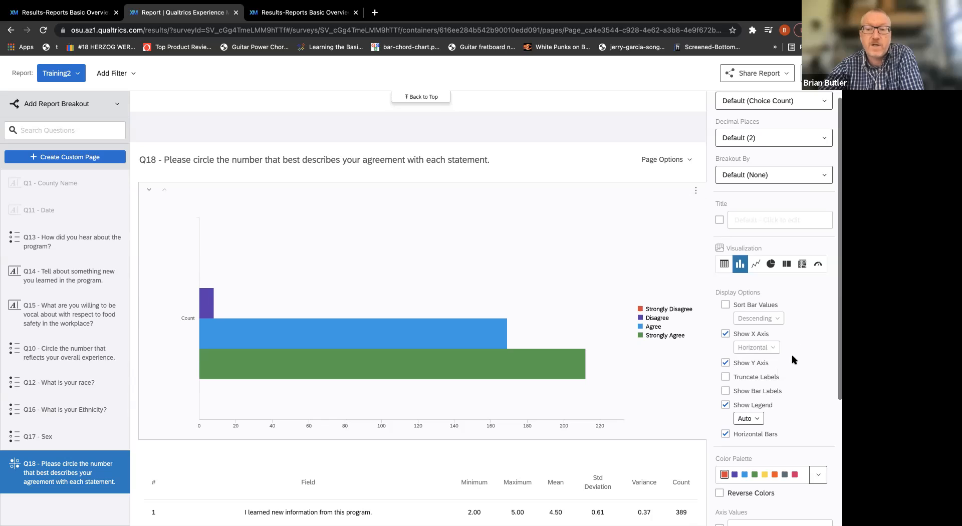
click(775, 391)
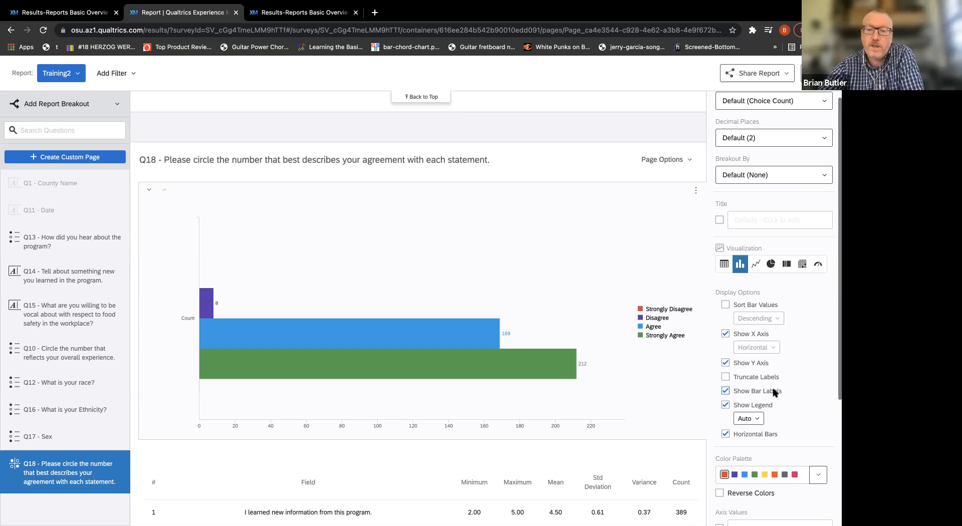
click(774, 392)
Set the Q18 bar chart's legend position to Bottom, and look through the chart's remaining settings.
click(757, 419)
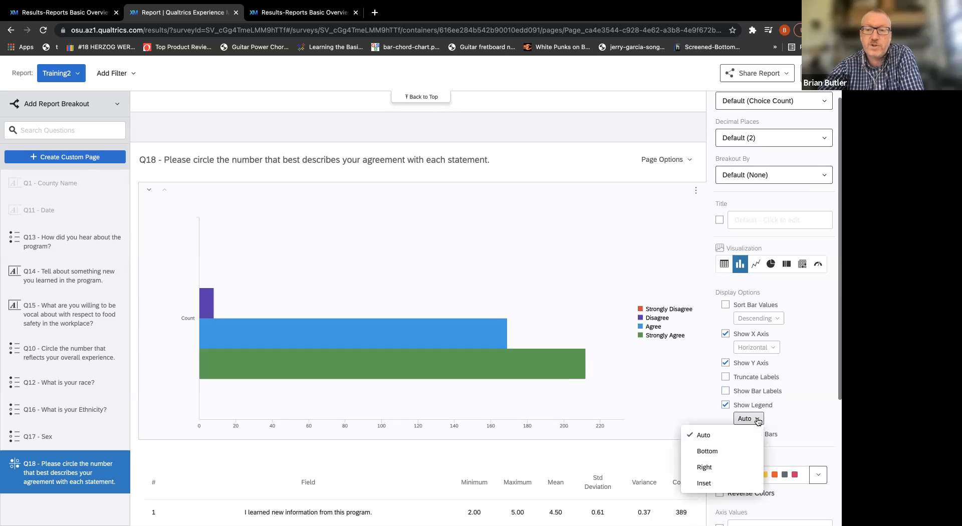
click(734, 455)
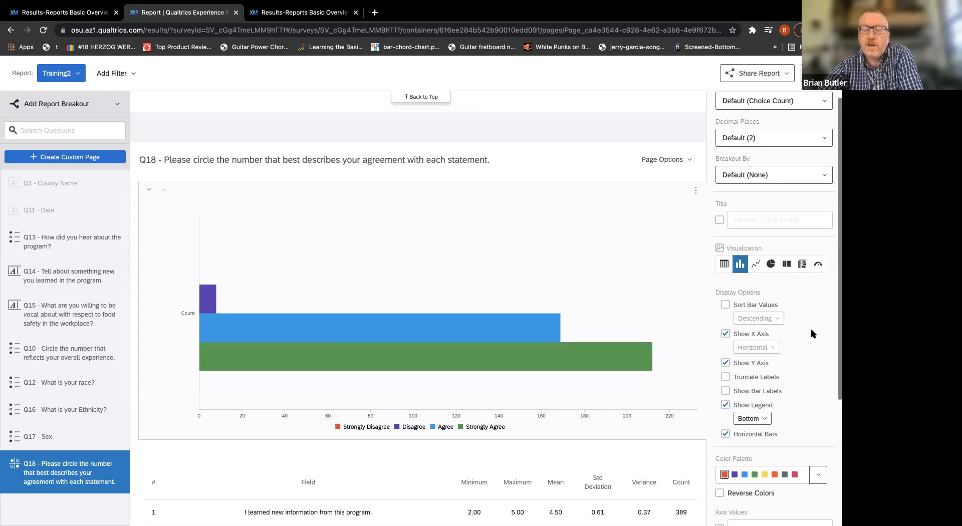
scroll(813, 333, down, 1)
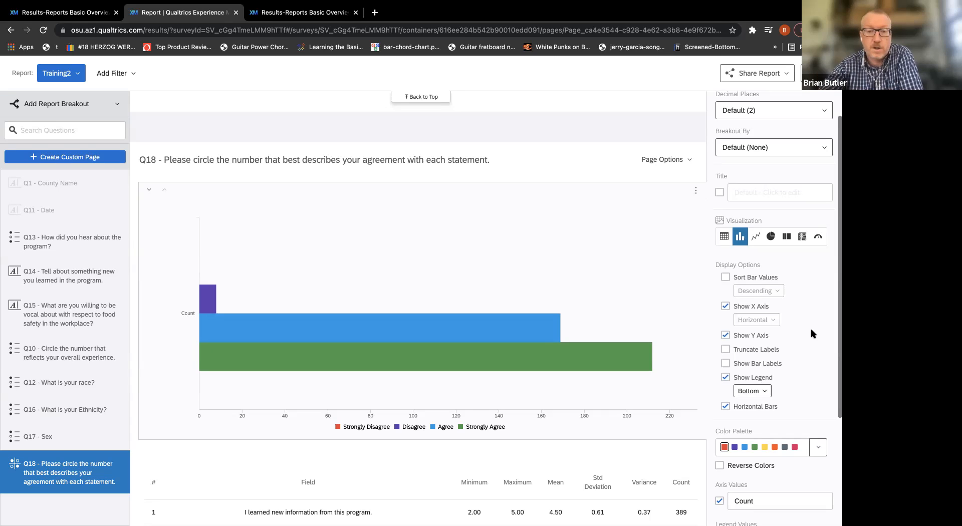
scroll(813, 333, down, 3)
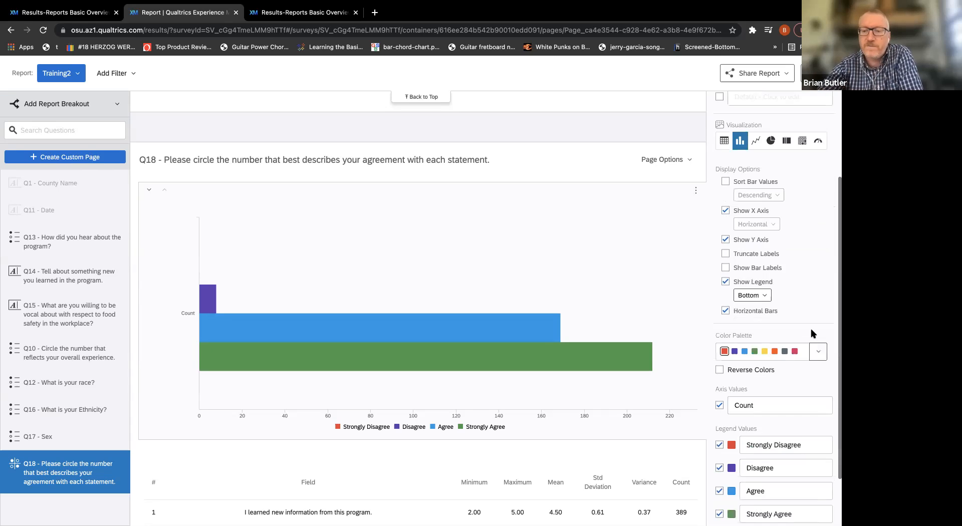
scroll(813, 333, down, 2)
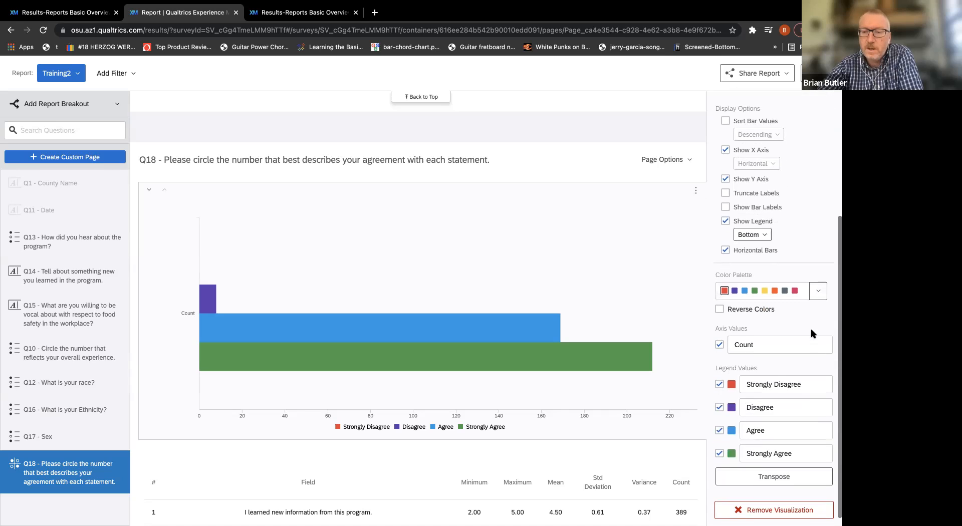
scroll(812, 331, up, 8)
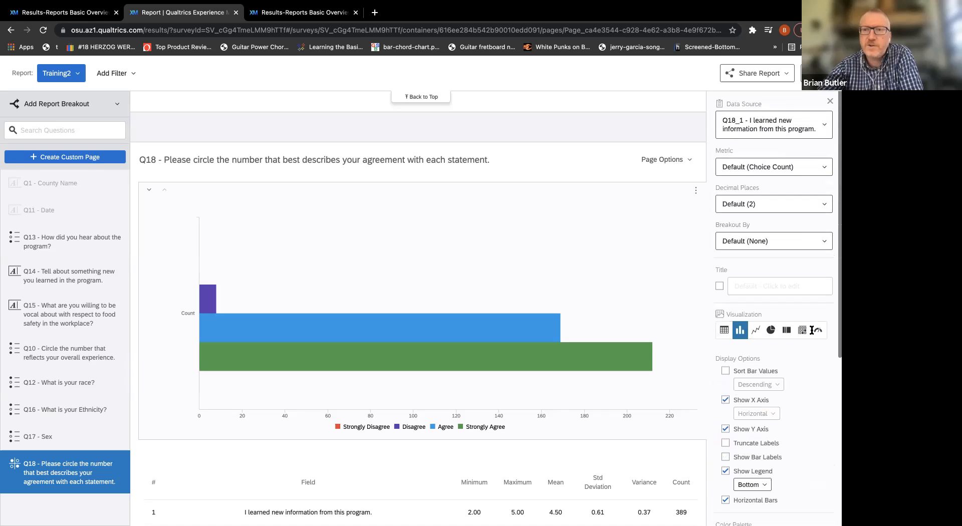
mouse_move(522, 233)
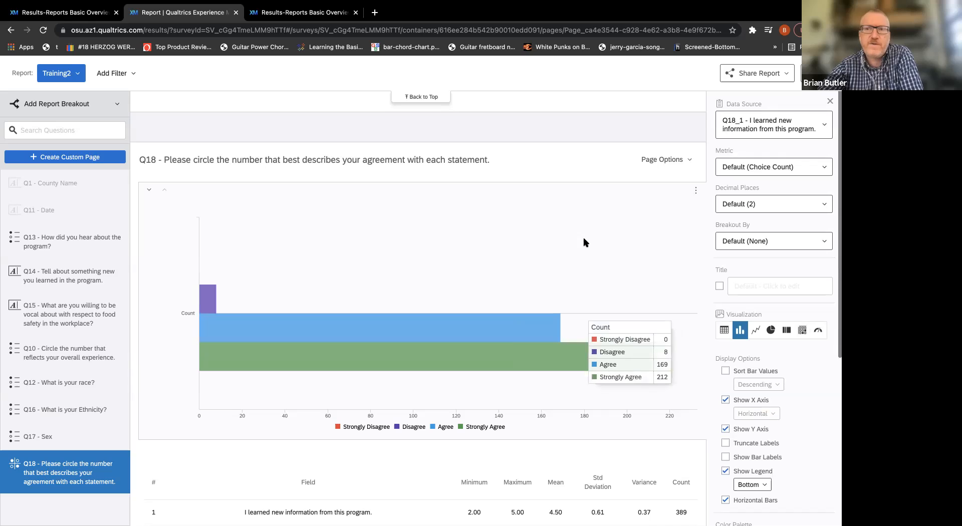
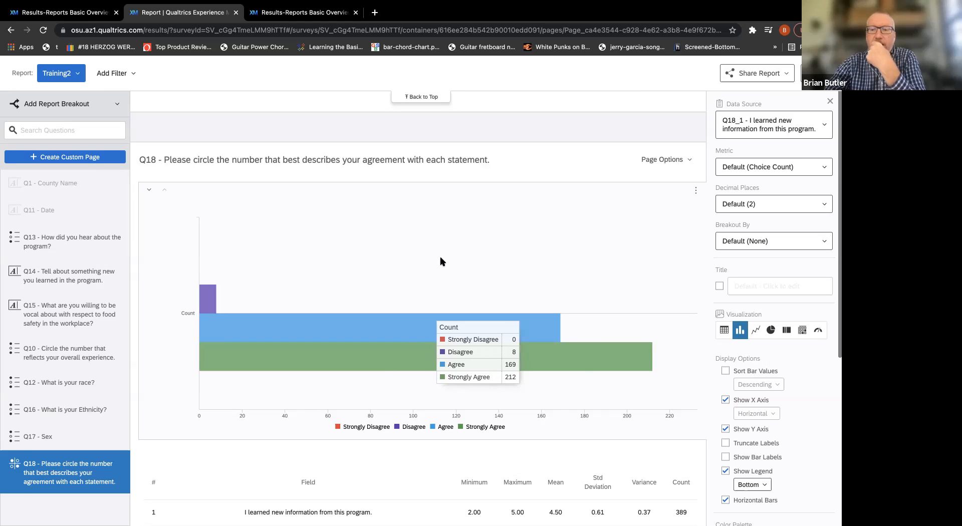
Look through the Q18 bar chart's settings, and break the chart out by Q17 - Sex.
scroll(743, 324, down, 1)
scroll(742, 325, down, 10)
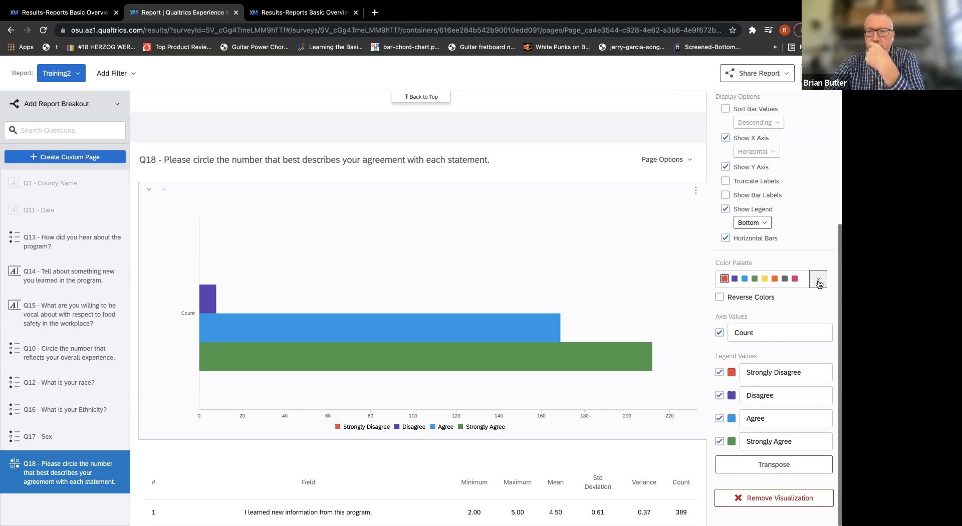
scroll(819, 281, up, 10)
scroll(819, 280, up, 1)
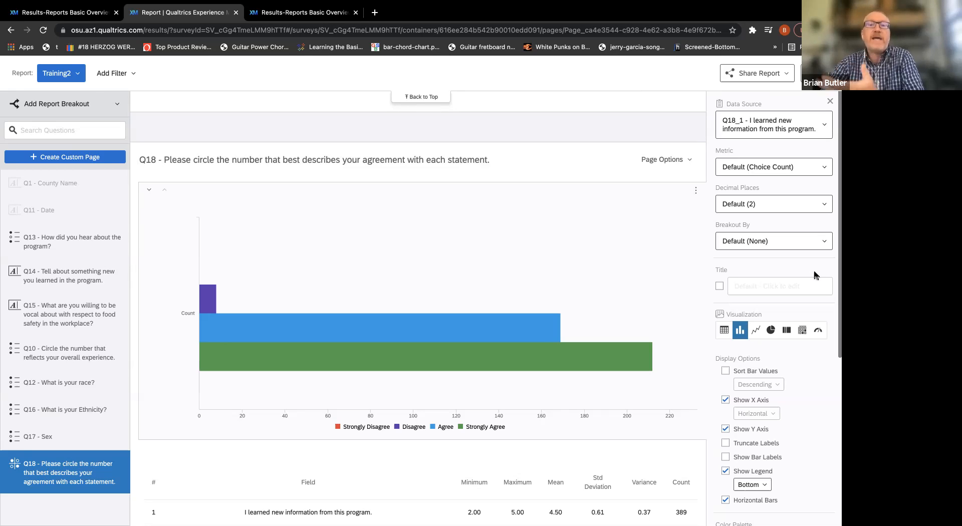
click(826, 245)
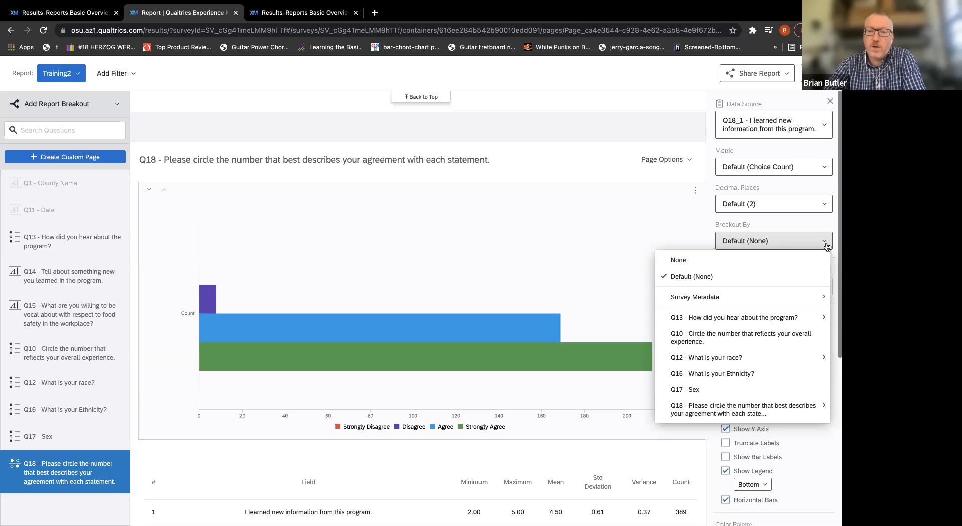
mouse_move(762, 299)
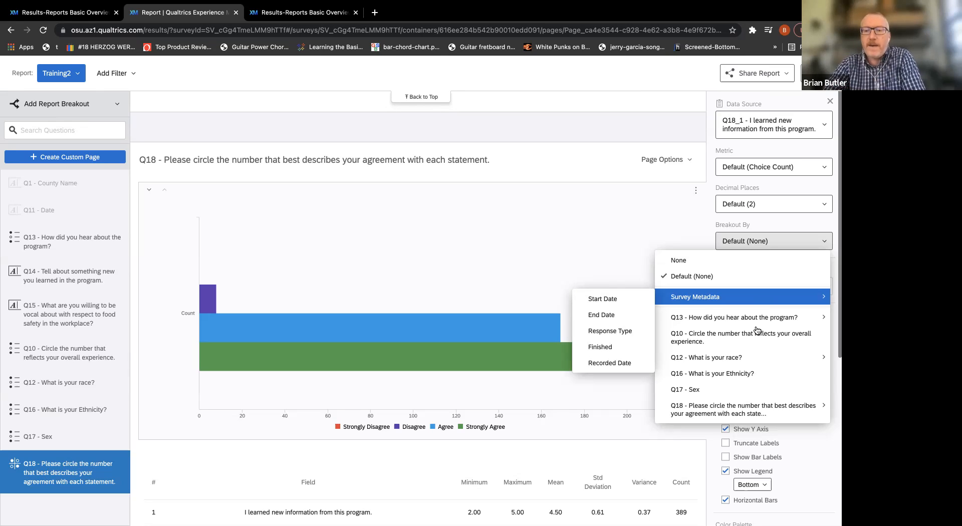
click(747, 390)
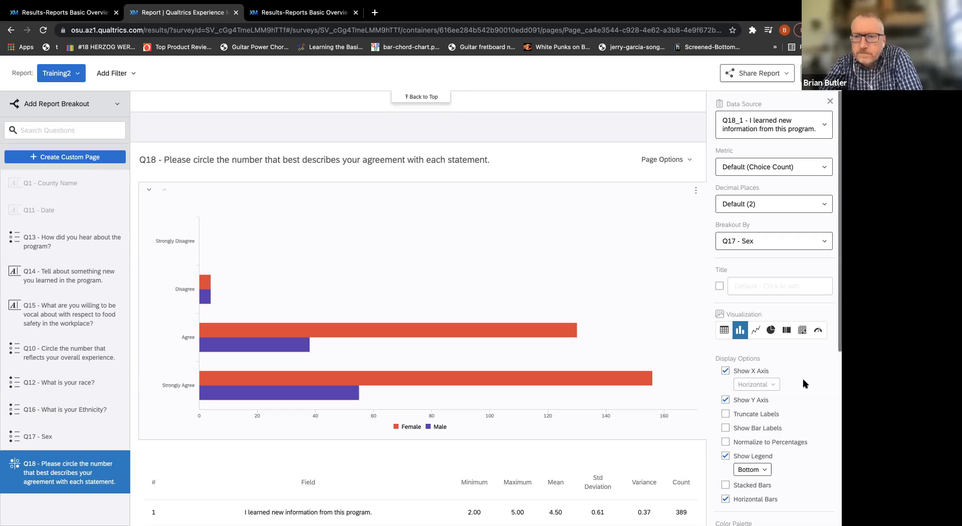
Set the Q18 chart's metric to Percentage and its data source to "I plan to use the information I learned in this program.".
click(825, 168)
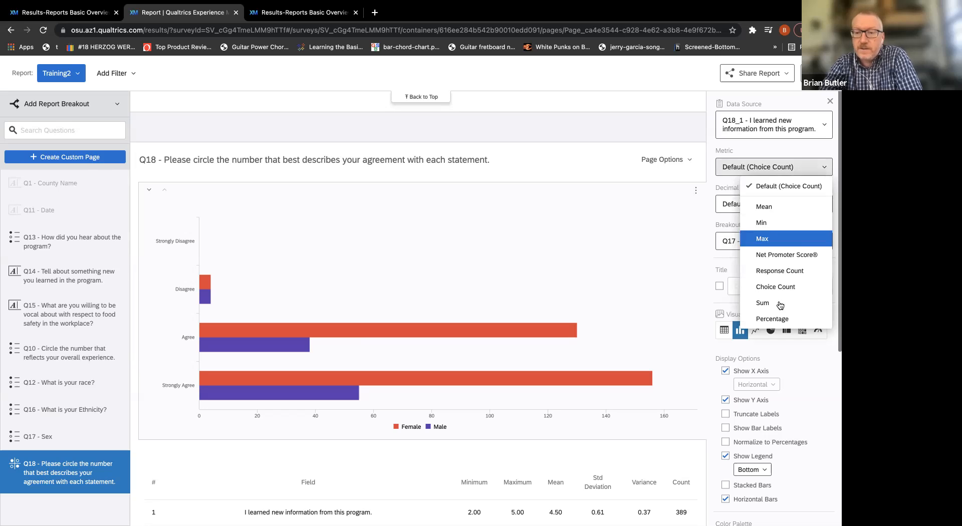
click(778, 318)
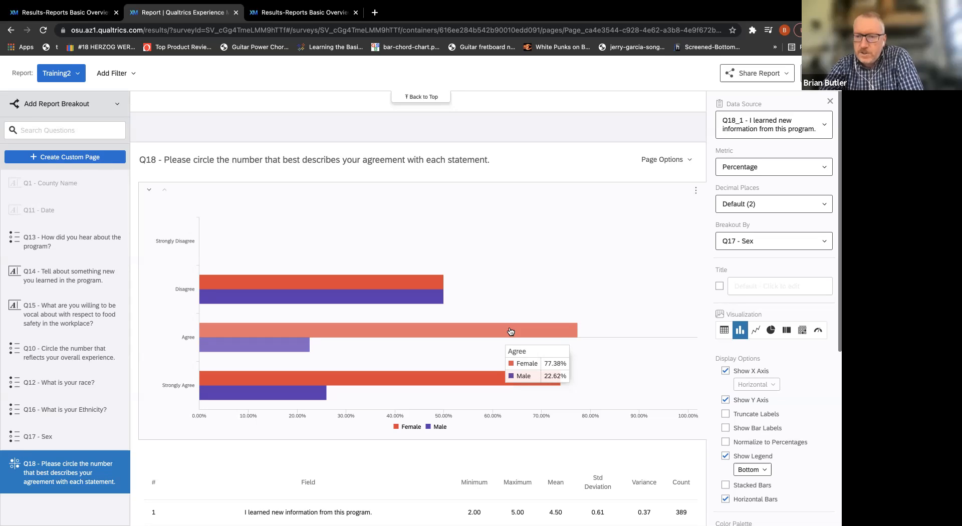
click(824, 126)
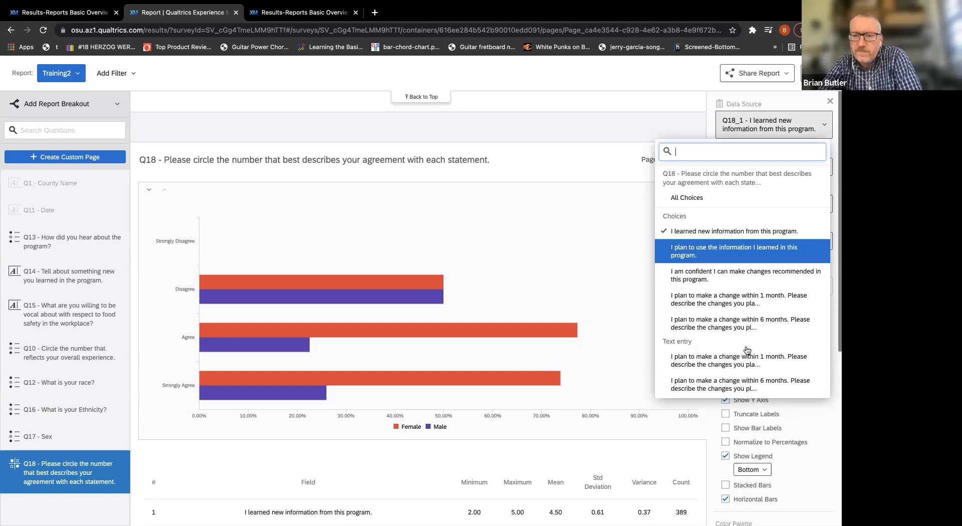
click(733, 250)
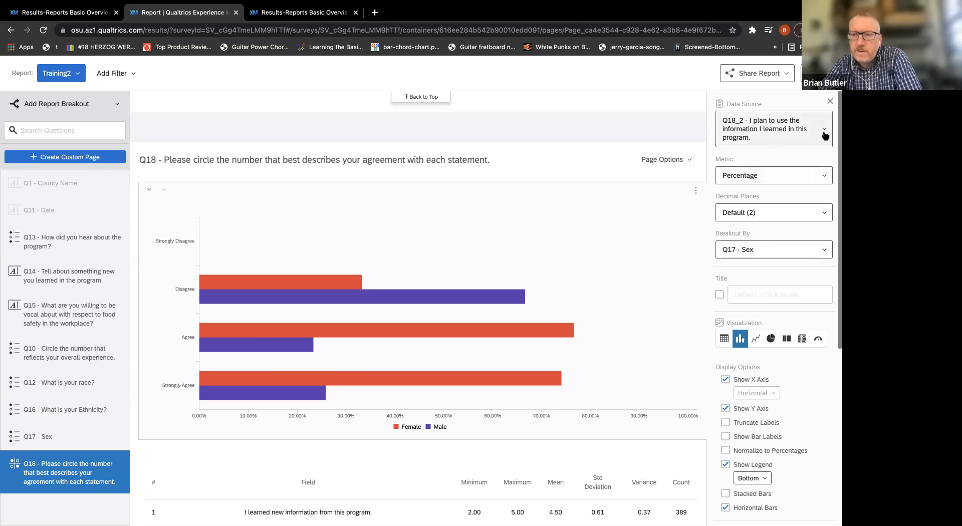
Transpose the axis and legend values of the Q18 bar chart, and close its settings.
scroll(821, 324, down, 6)
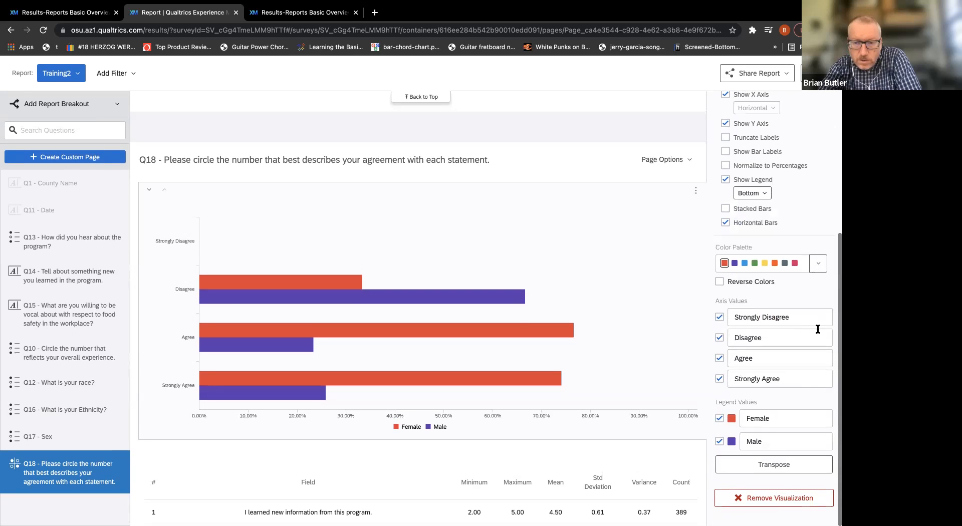
click(778, 466)
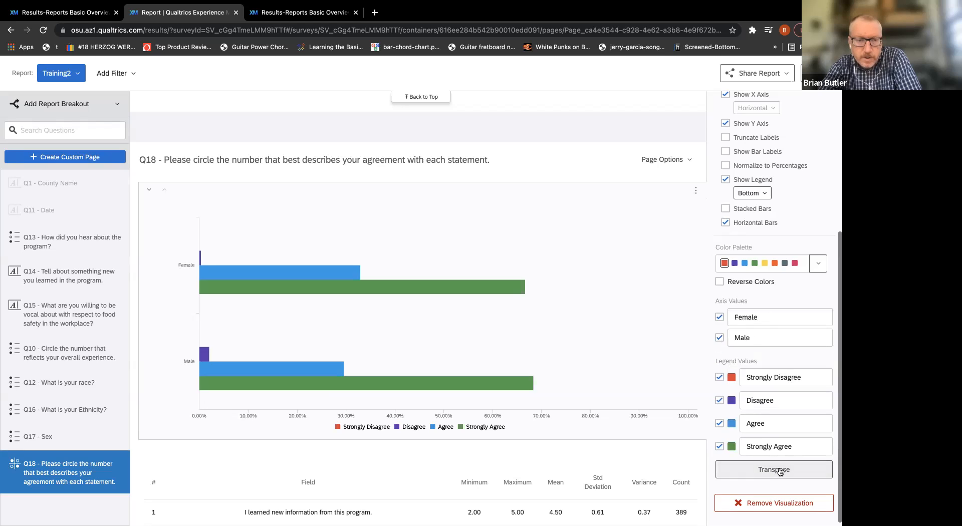
click(673, 300)
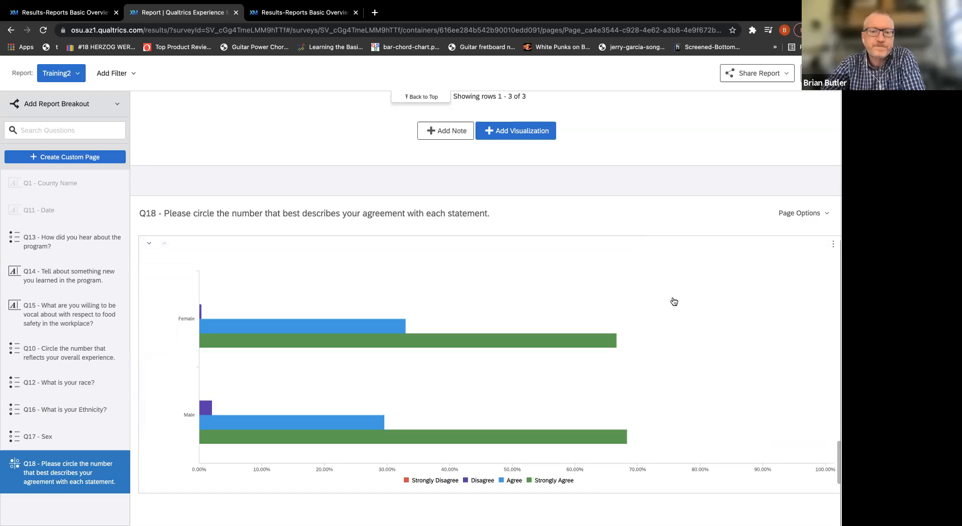
Examine the female and male agreement percentages on the Q18 chart, and reopen the chart's settings.
scroll(672, 295, up, 3)
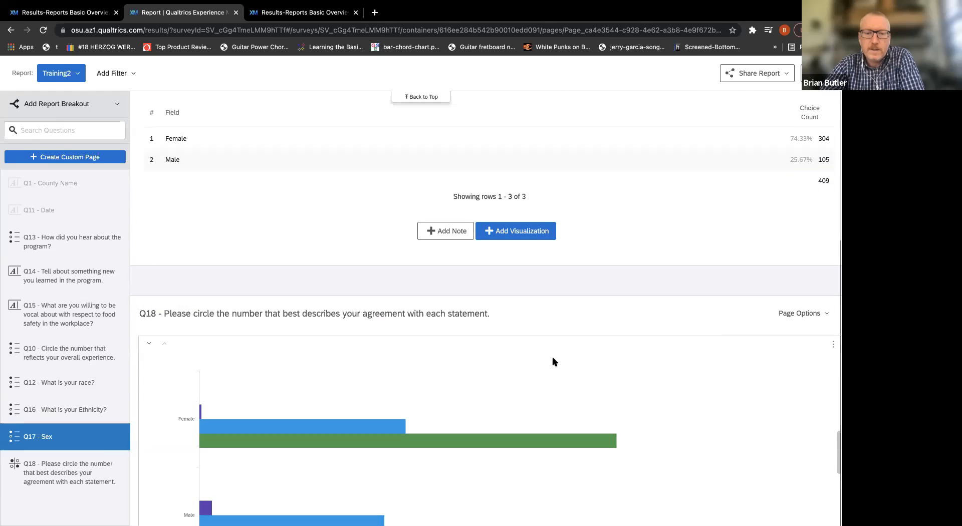
click(610, 351)
scroll(610, 352, down, 2)
click(628, 340)
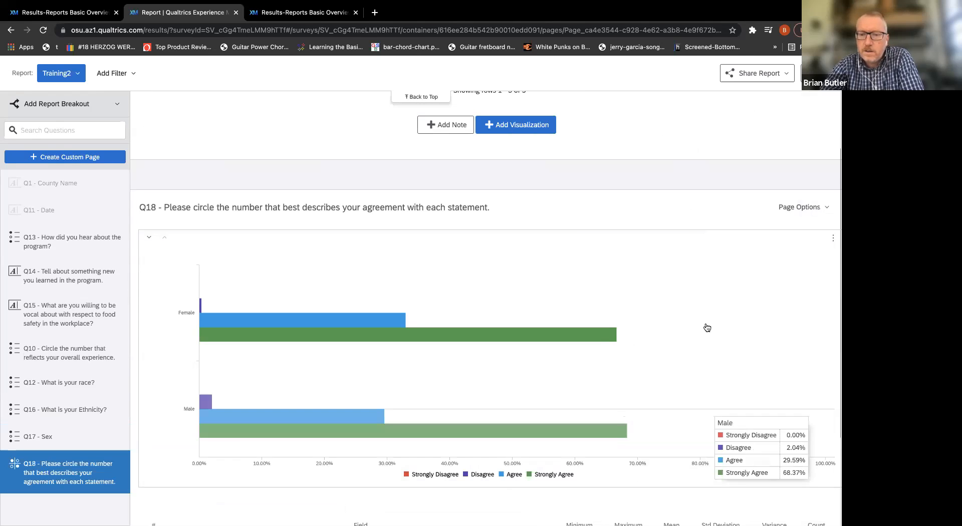
click(512, 376)
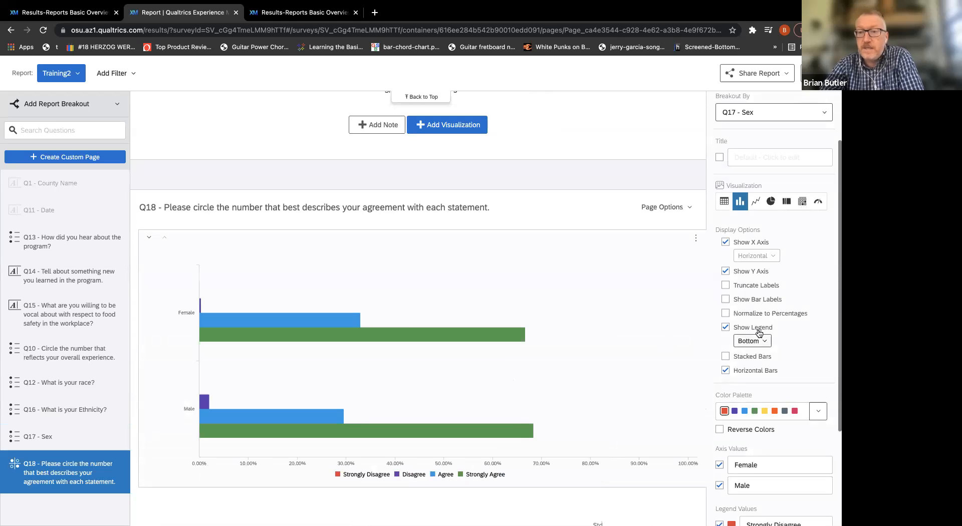
scroll(822, 298, up, 3)
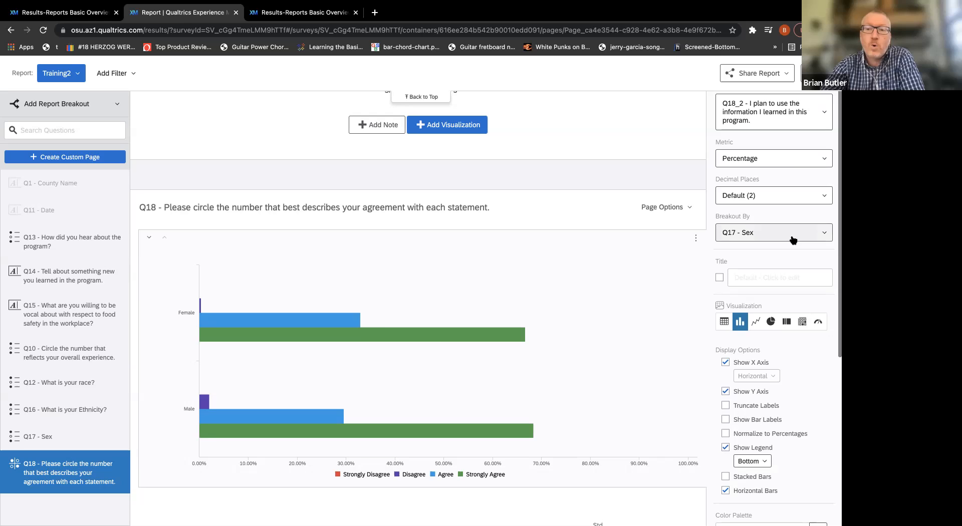
mouse_move(246, 321)
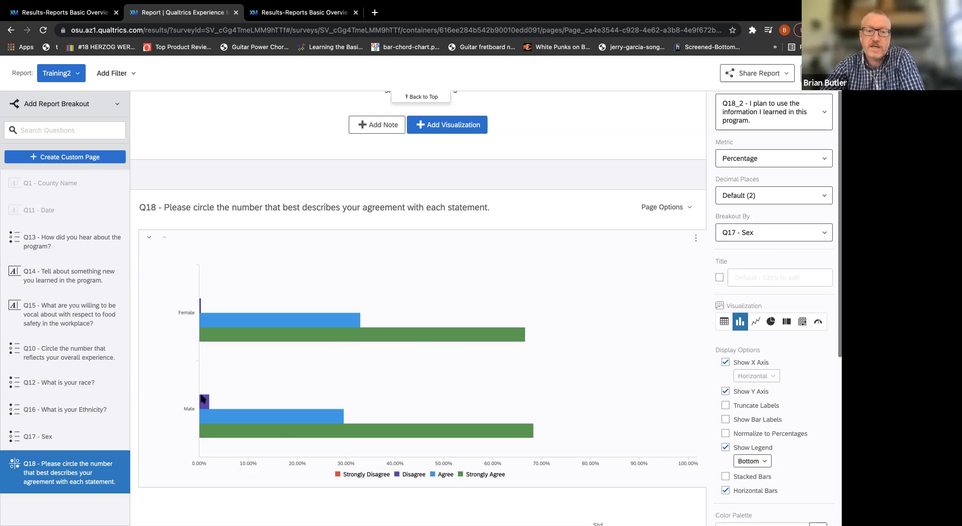
mouse_move(205, 402)
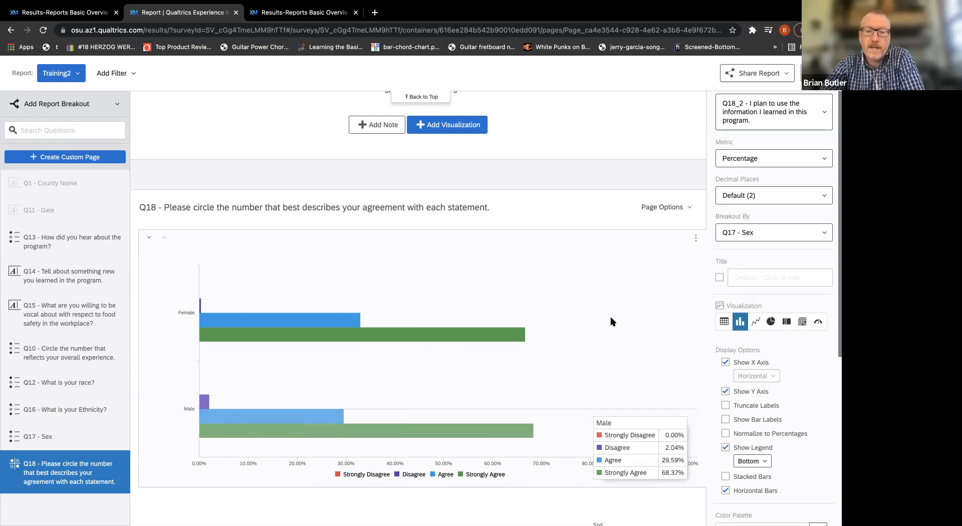
mouse_move(649, 305)
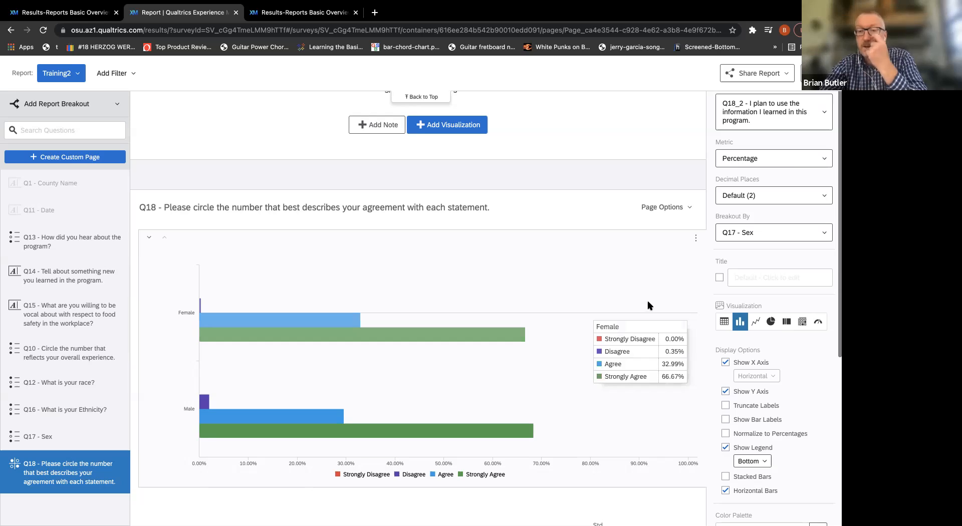
Review the data source and decimal place choices offered for the Q18 chart, keeping the current selections.
click(822, 113)
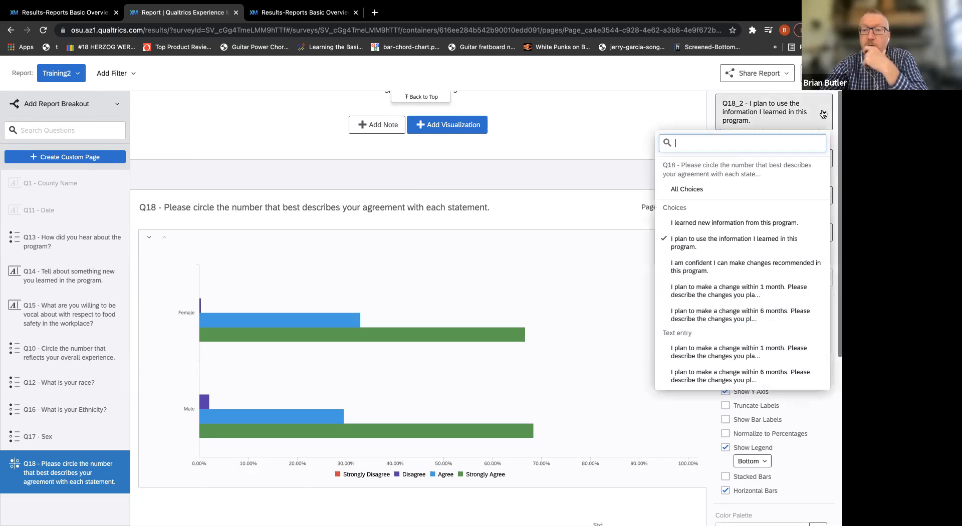
click(750, 245)
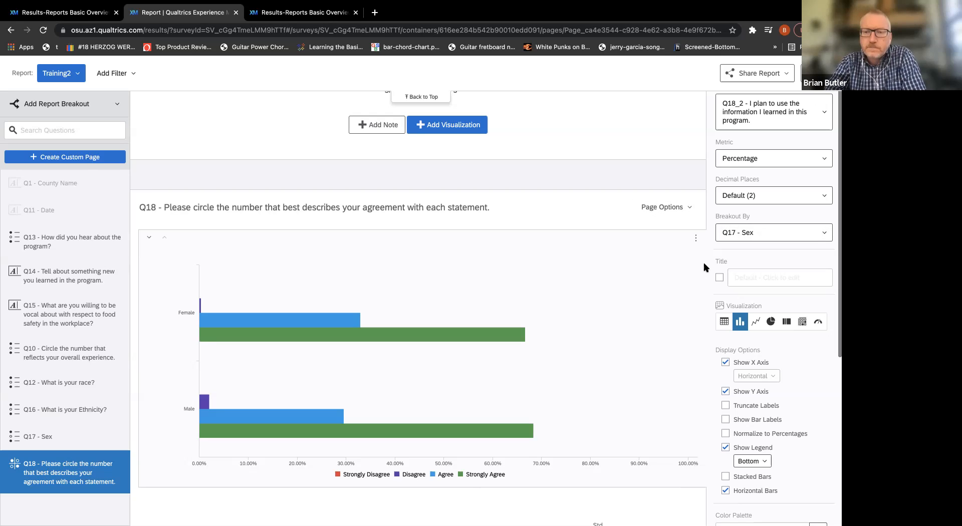
scroll(708, 265, up, 1)
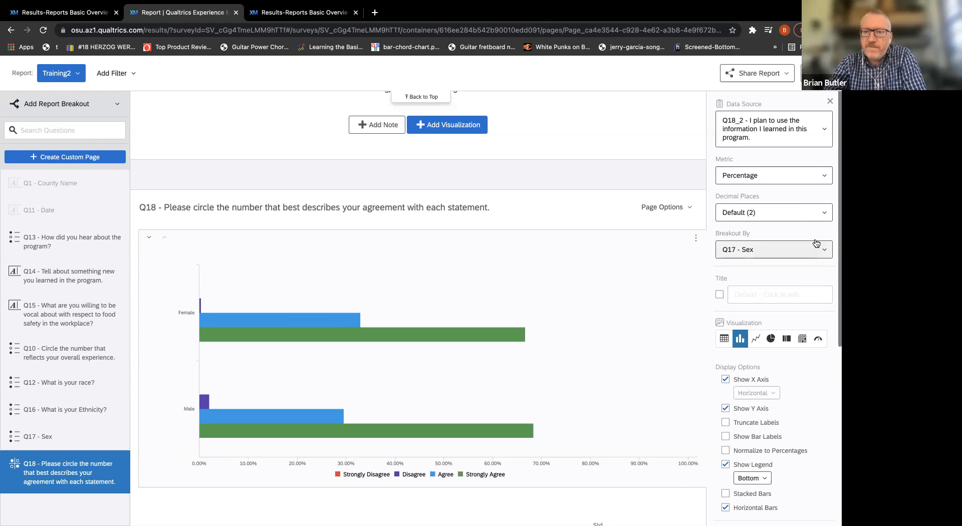
click(827, 216)
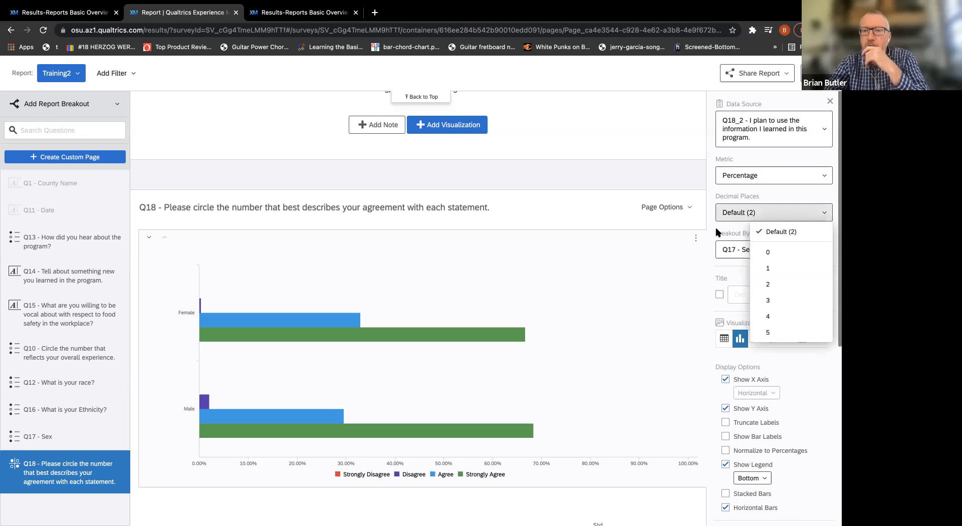
click(675, 270)
Set the Q18 chart's breakout to None, and close the chart's settings.
click(818, 254)
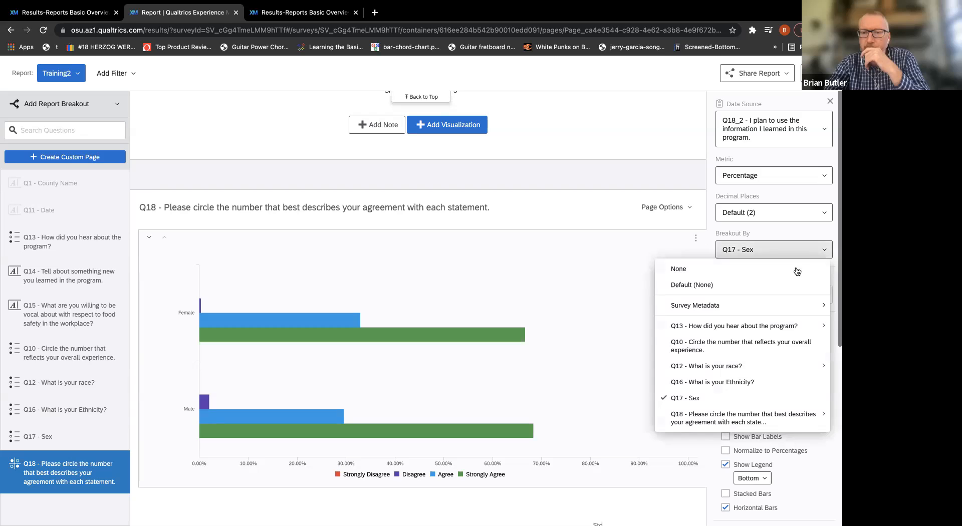
click(795, 271)
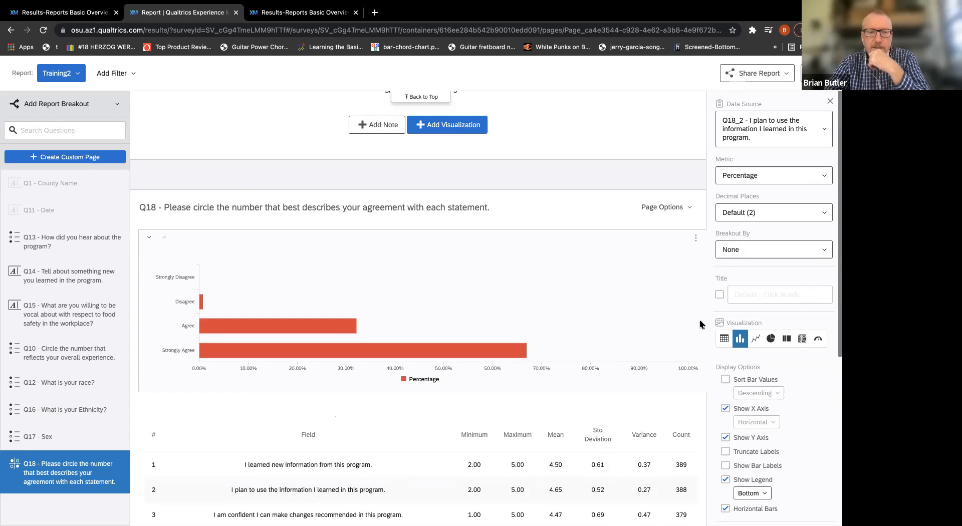
scroll(700, 325, up, 15)
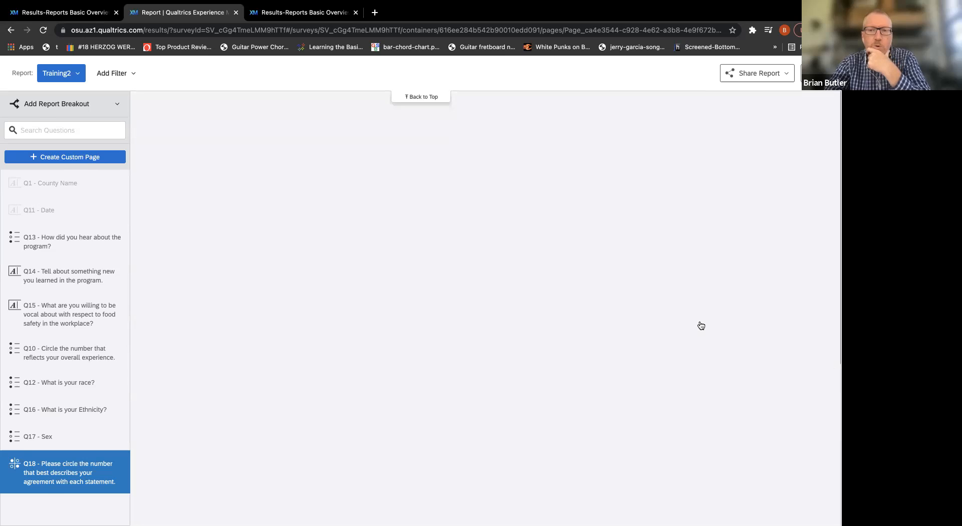
Check the total and filtered response counts of the Training2 report.
scroll(700, 325, up, 15)
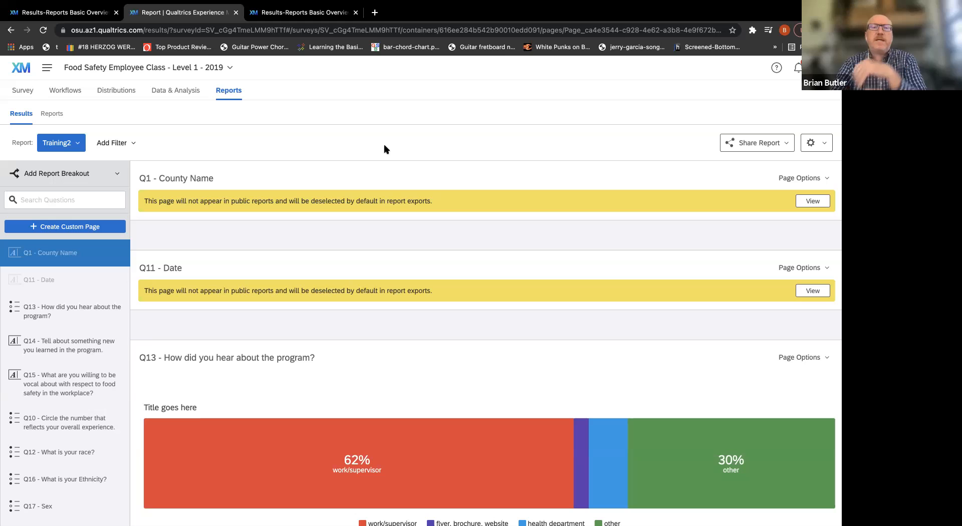
click(819, 143)
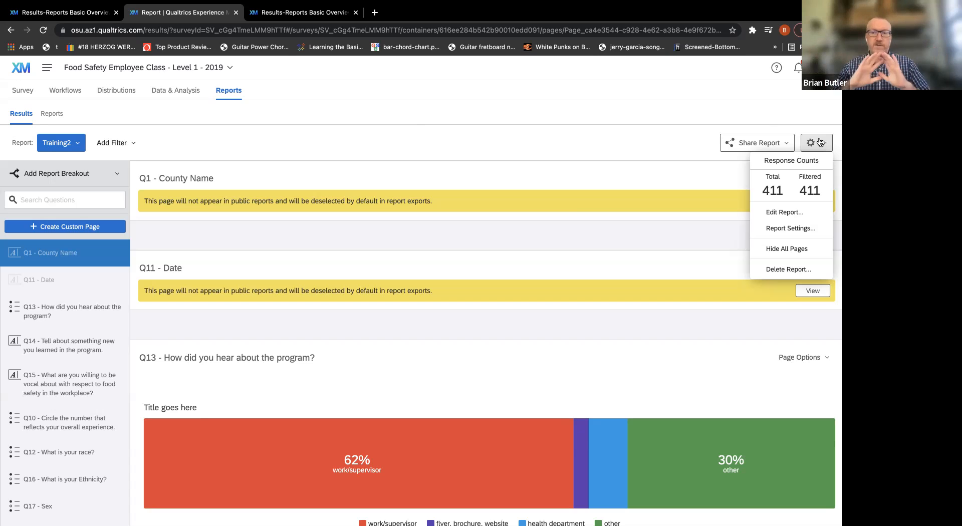
click(644, 131)
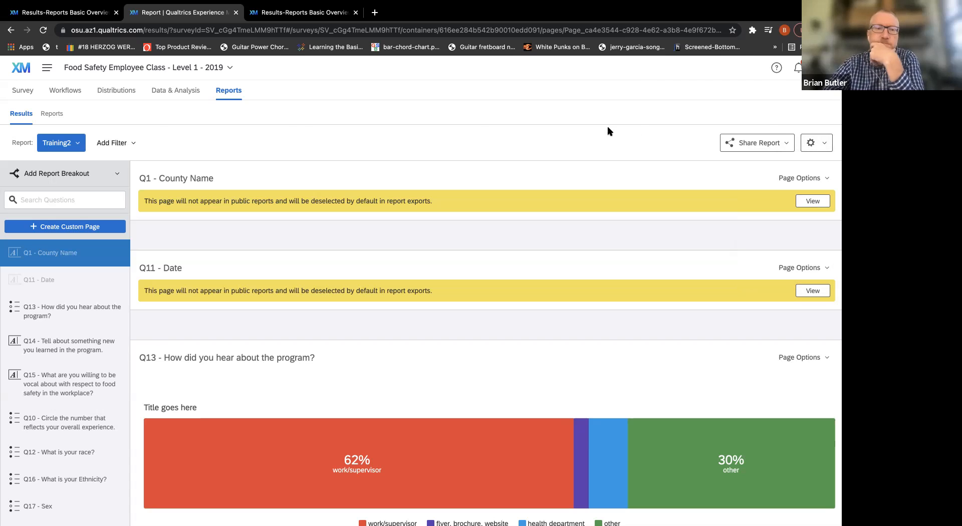
Filter the report to responses where Q1 - County Name Is Morrow, and check the filtered response count.
click(137, 145)
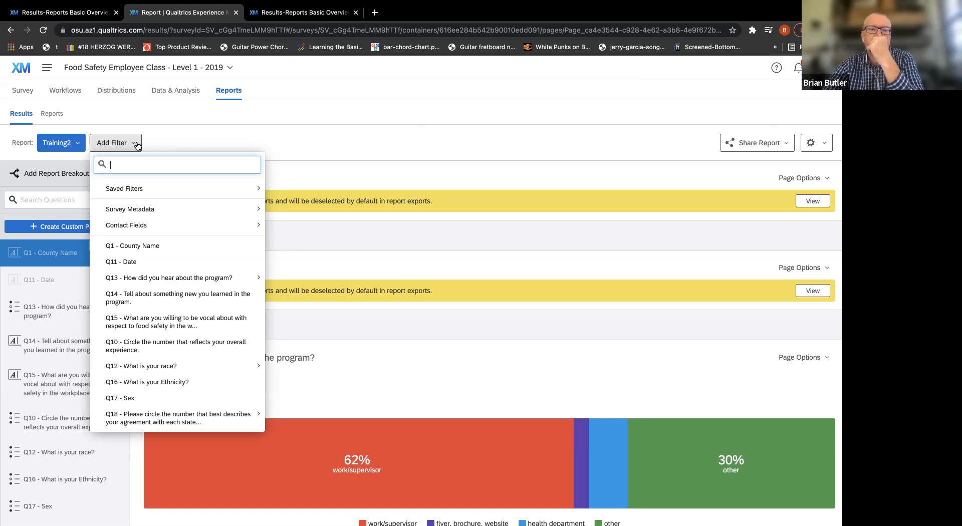
click(141, 251)
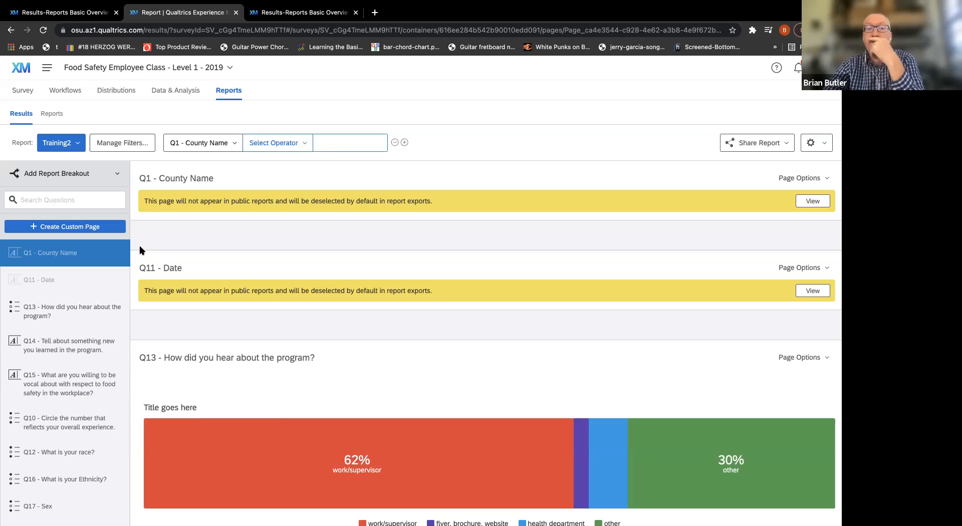
click(283, 144)
click(279, 161)
click(290, 145)
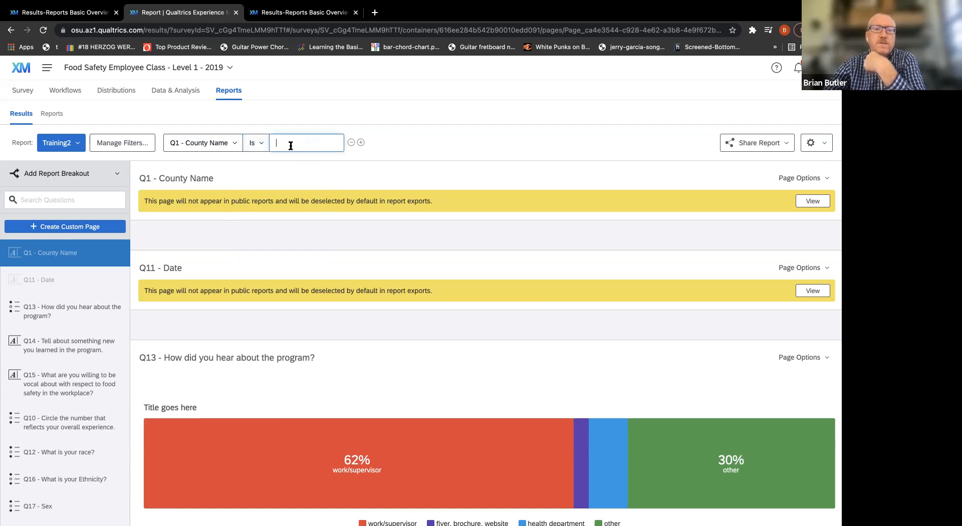
text(Morrow)
click(438, 143)
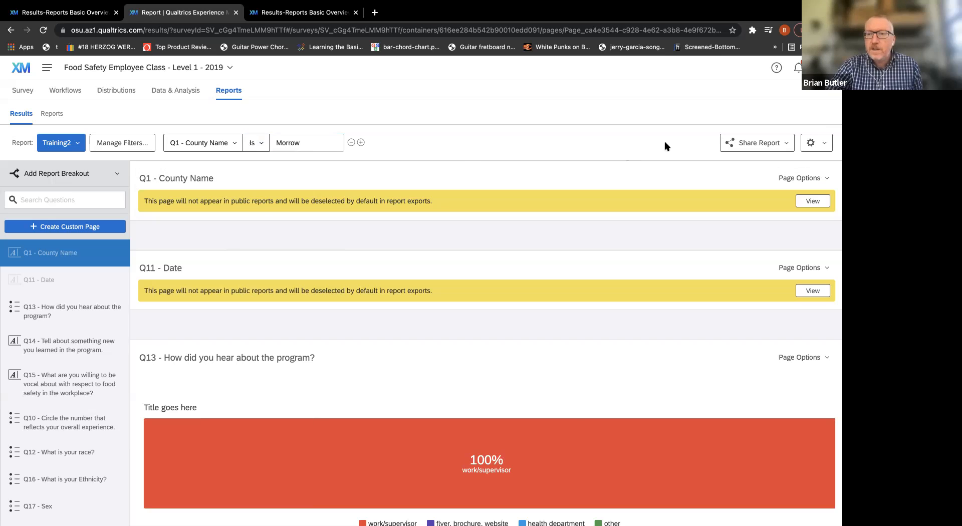
click(824, 148)
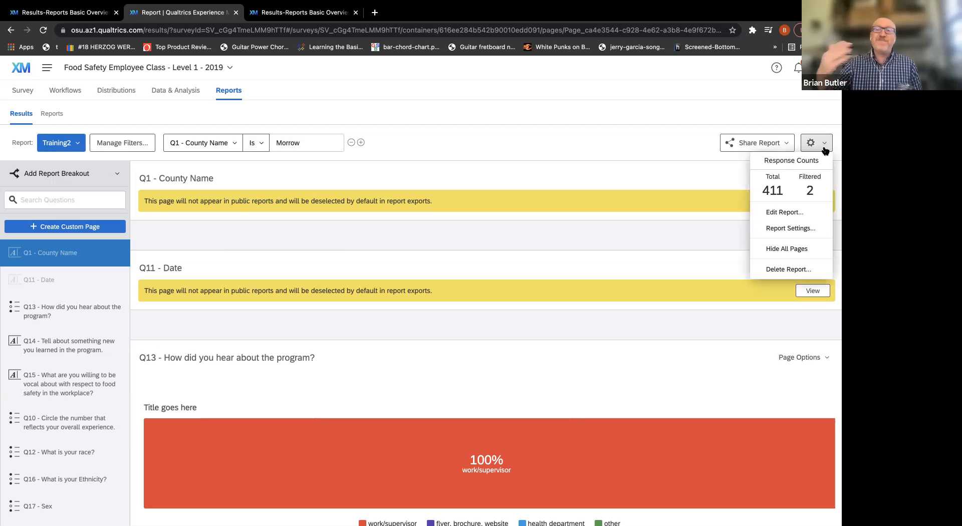
click(807, 142)
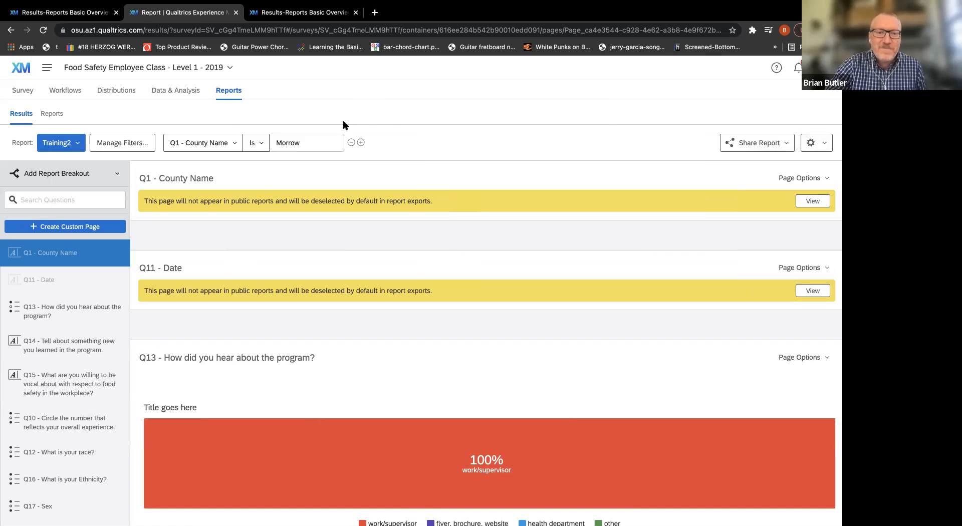
Set the Q1 - County Name filter value to Holmes, and check the filtered response count.
double_click(291, 145)
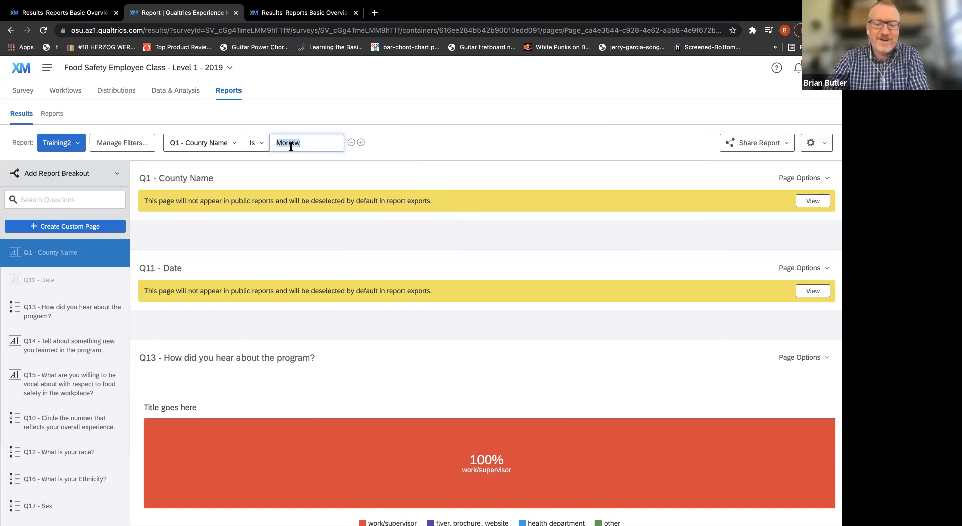
text(Holmes)
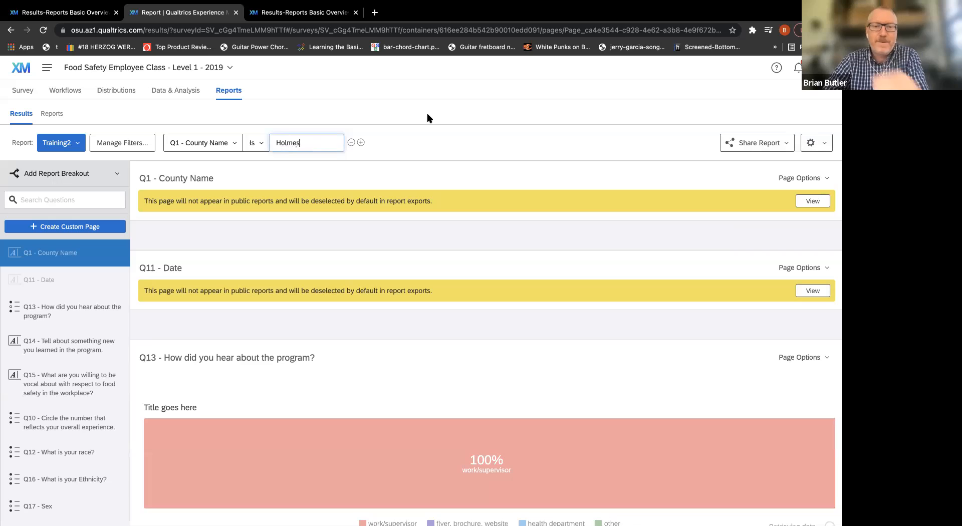
click(823, 144)
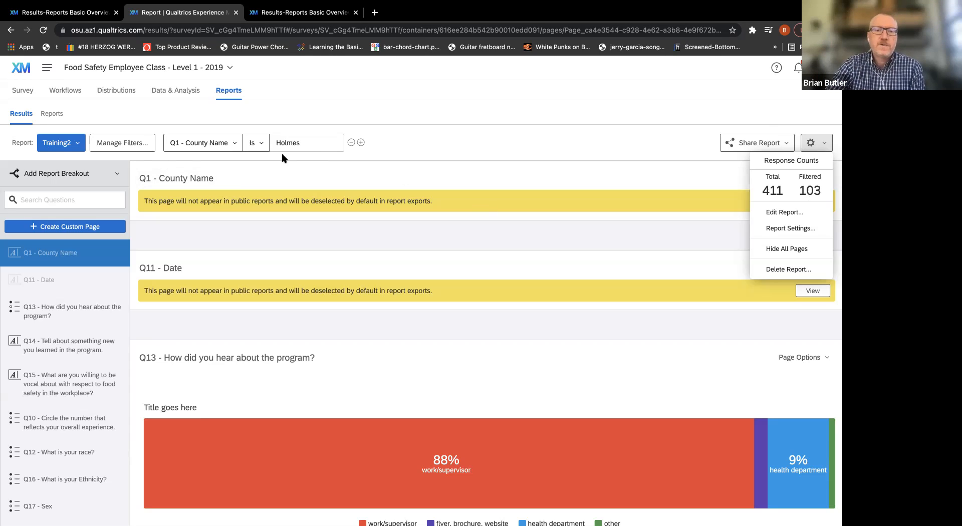
Set the county filter's operator to Contains, and check the filtered response count again.
click(261, 144)
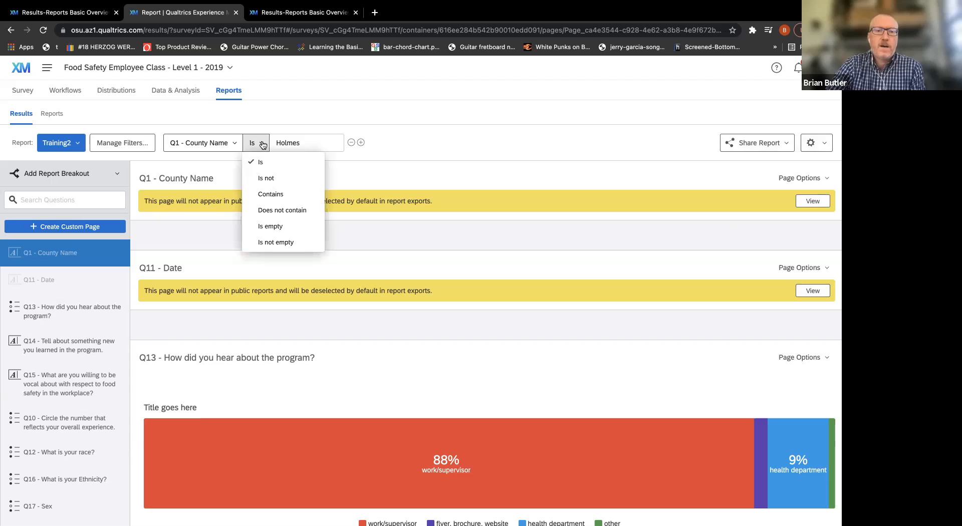
click(282, 196)
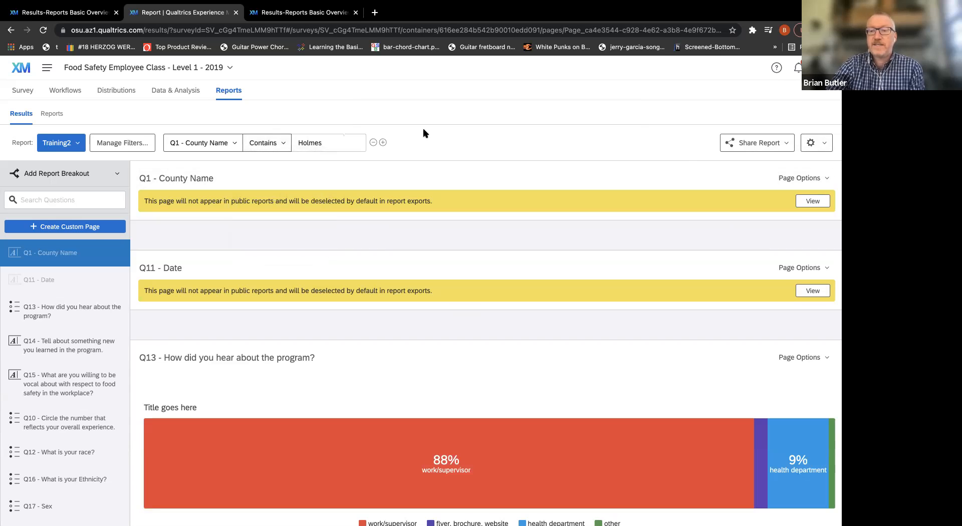
click(822, 143)
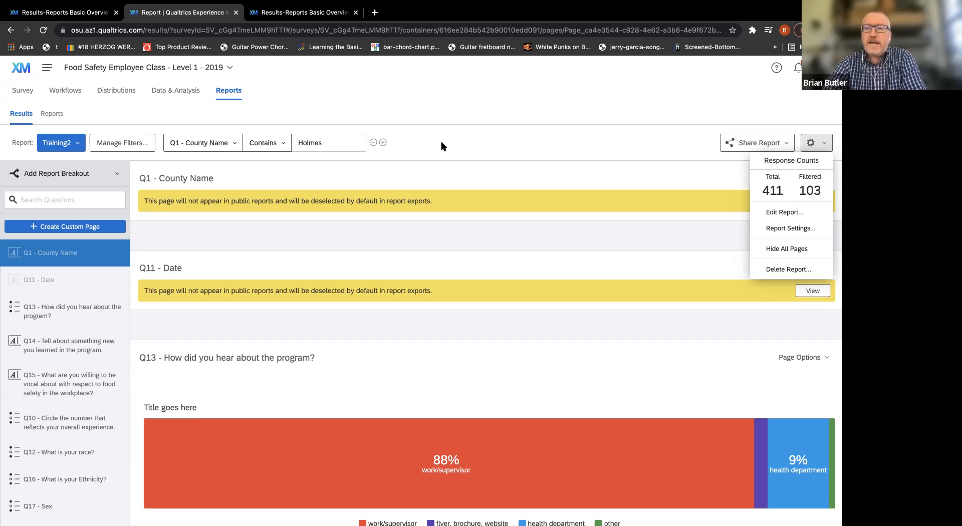
click(441, 143)
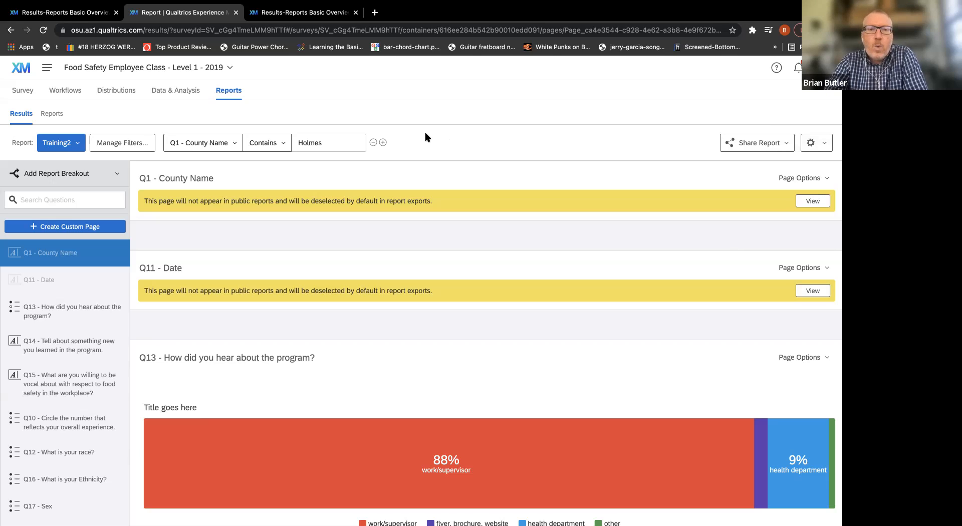
Review the filter's available operators and the Survey Metadata fields, keeping the current selections.
click(283, 145)
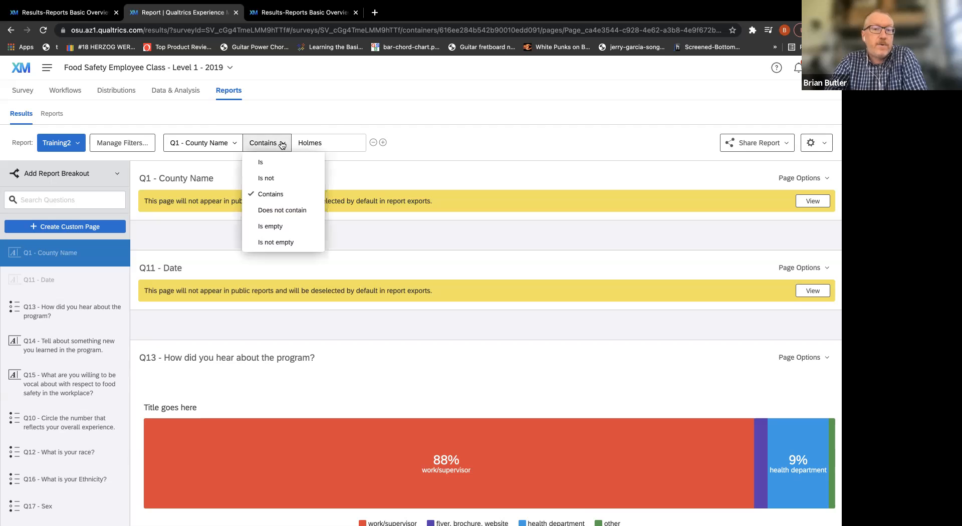
click(231, 144)
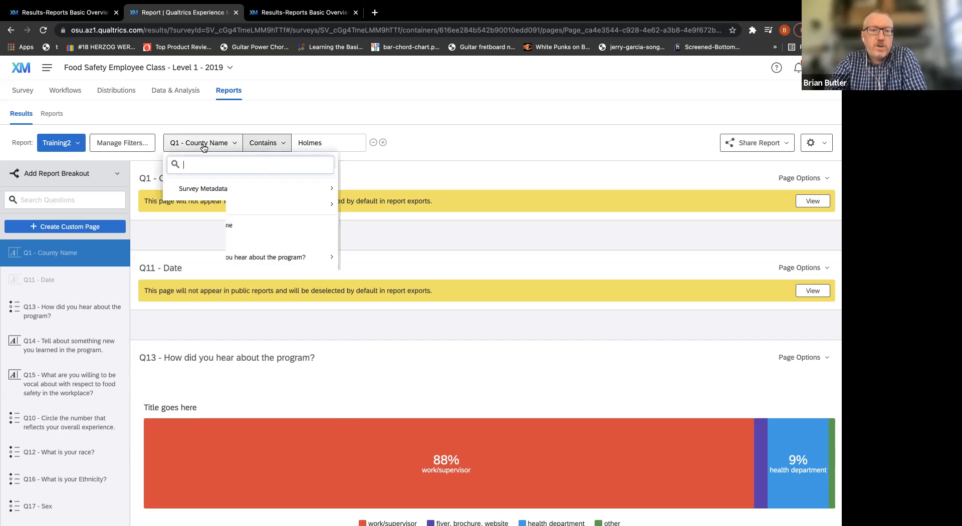
mouse_move(203, 196)
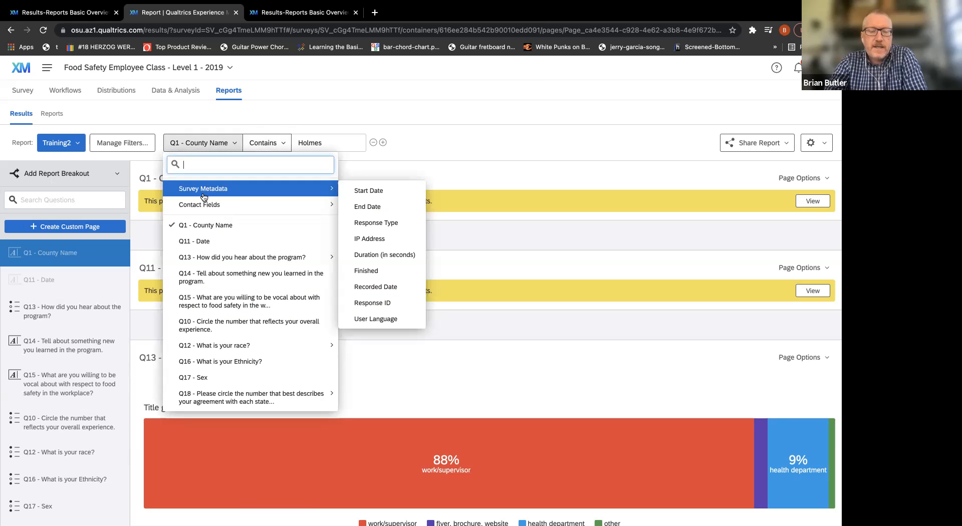
Switch to the exported survey data in Excel, return to the header rows, and select the Q1 County Name column.
key(super+Tab)
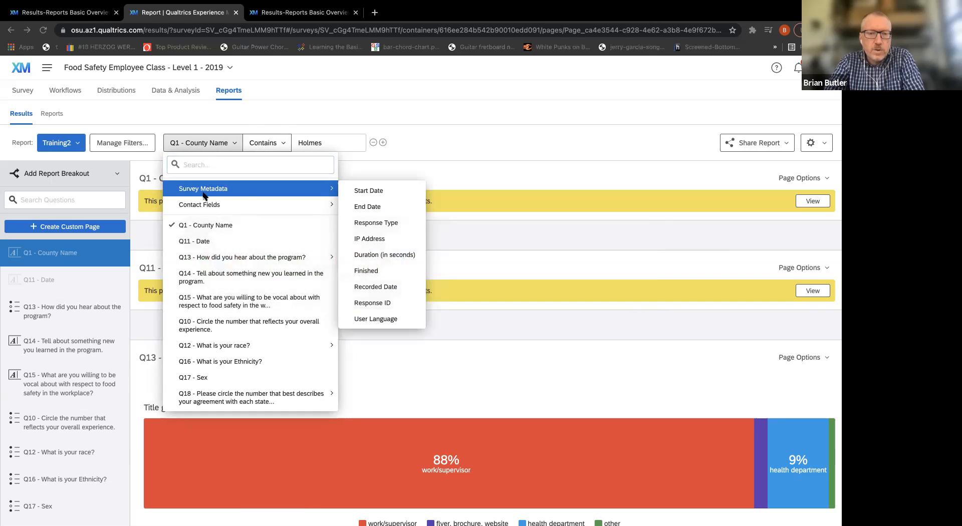
scroll(359, 328, up, 20)
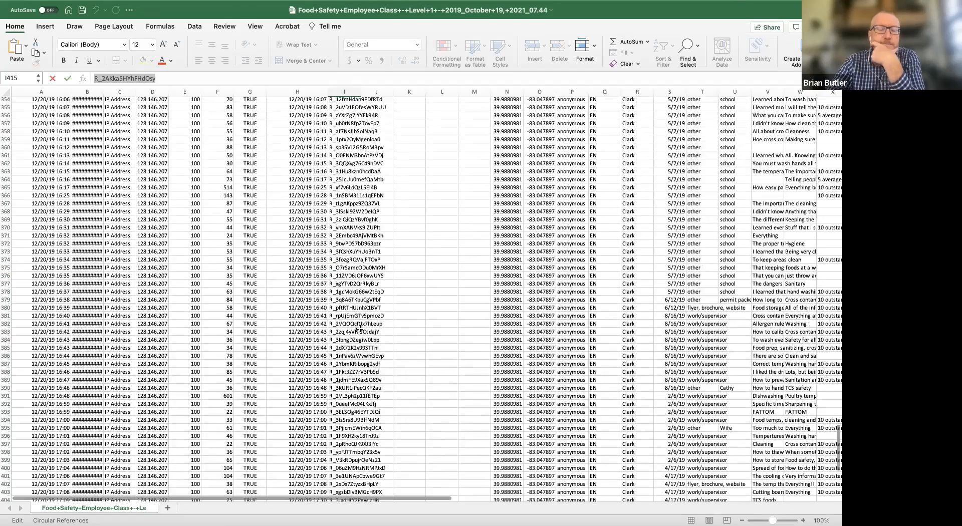
scroll(360, 328, up, 4)
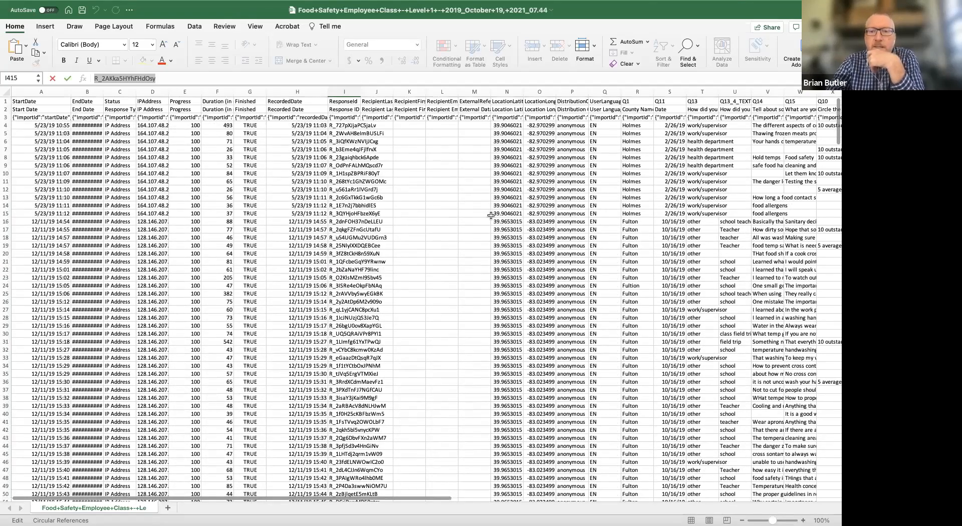
click(638, 92)
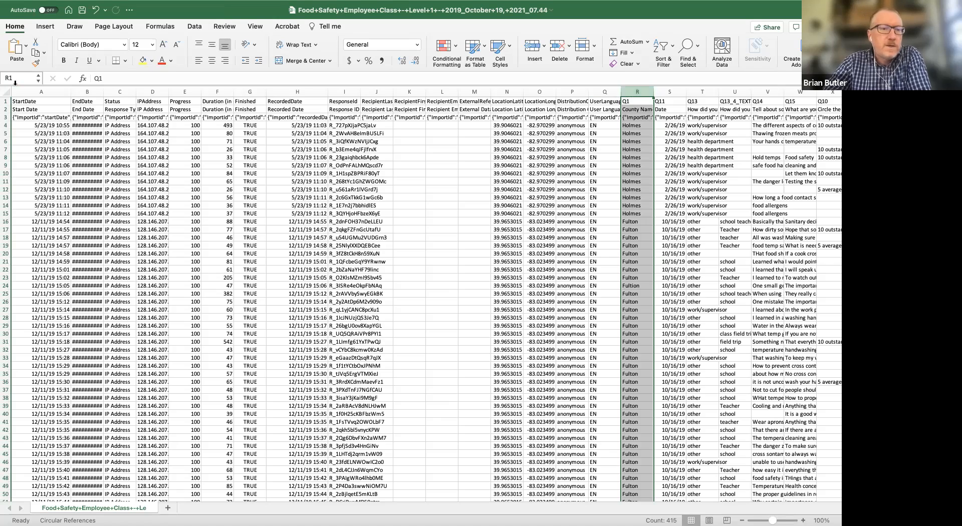
Delete the first header row with the question codes and the ImportId row, leaving only the descriptive header row.
click(6, 101)
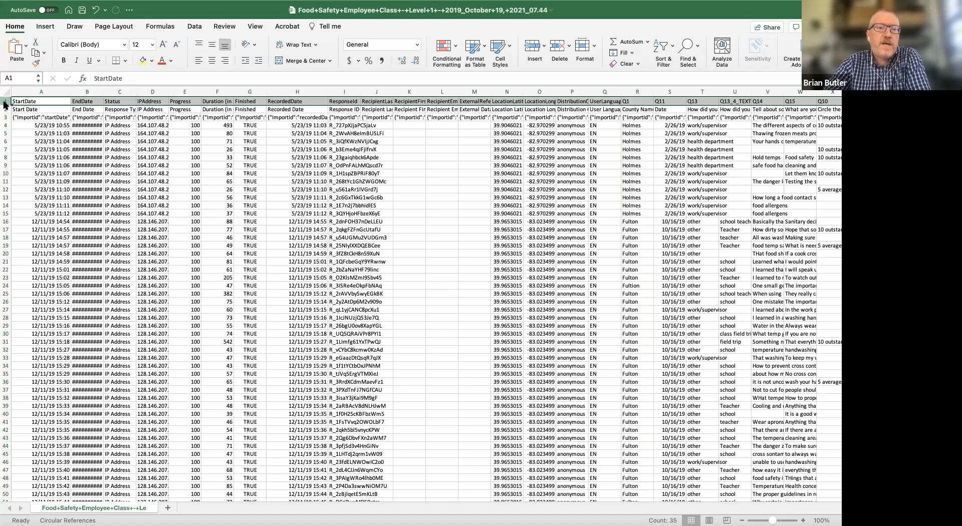
right_click(5, 103)
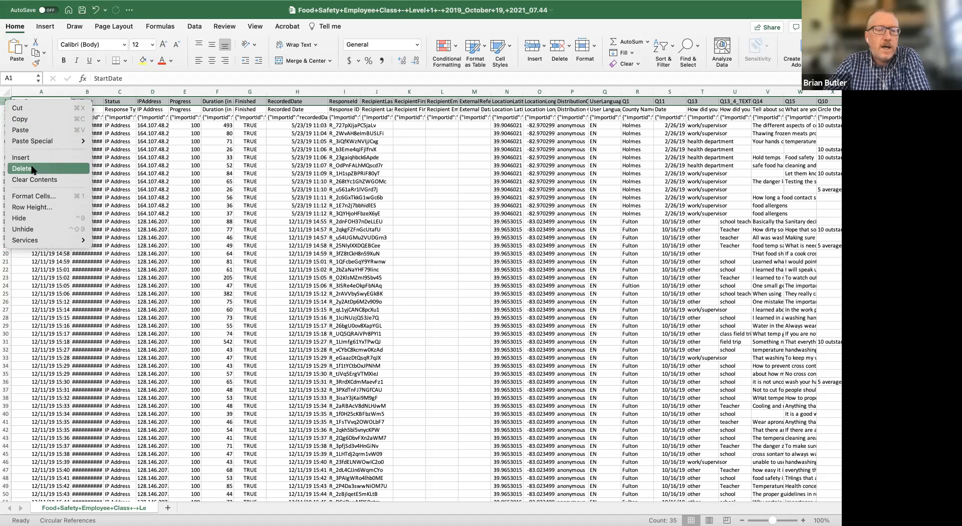
click(32, 169)
click(7, 109)
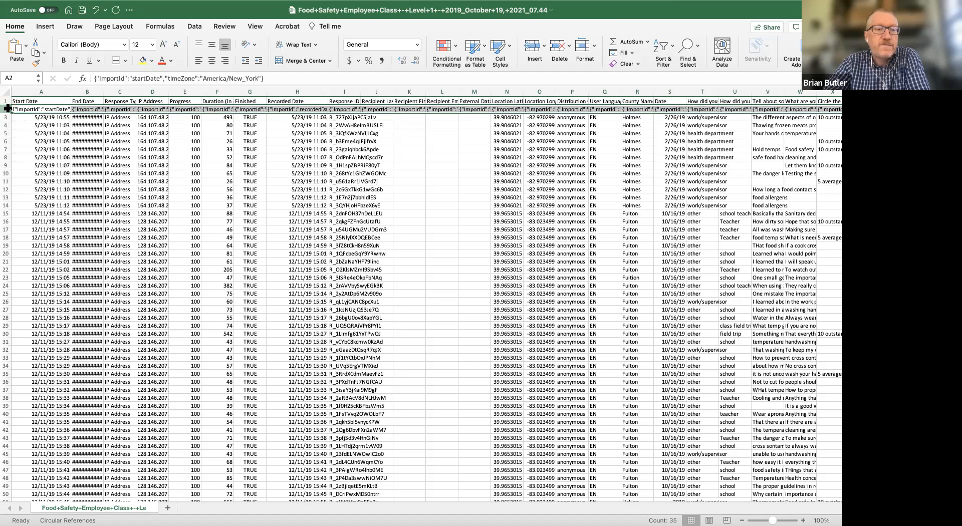
right_click(7, 110)
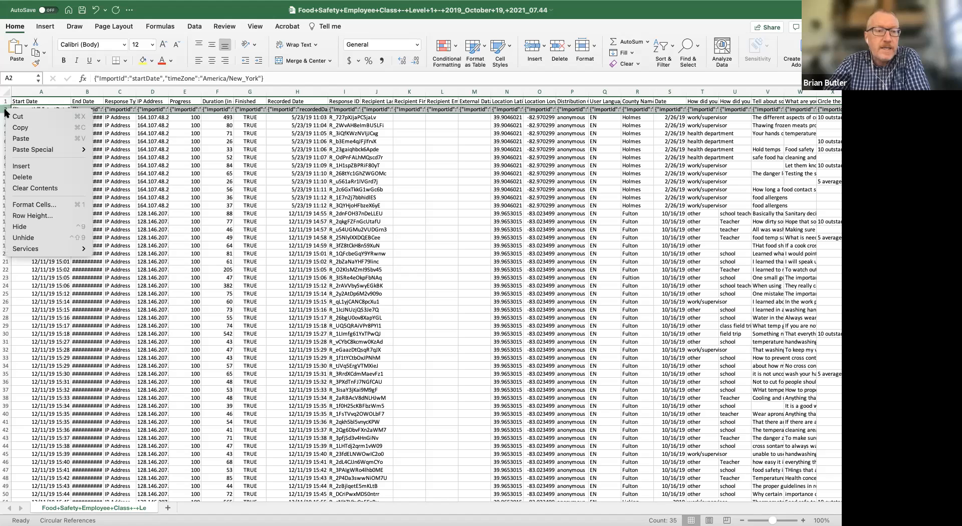
click(33, 178)
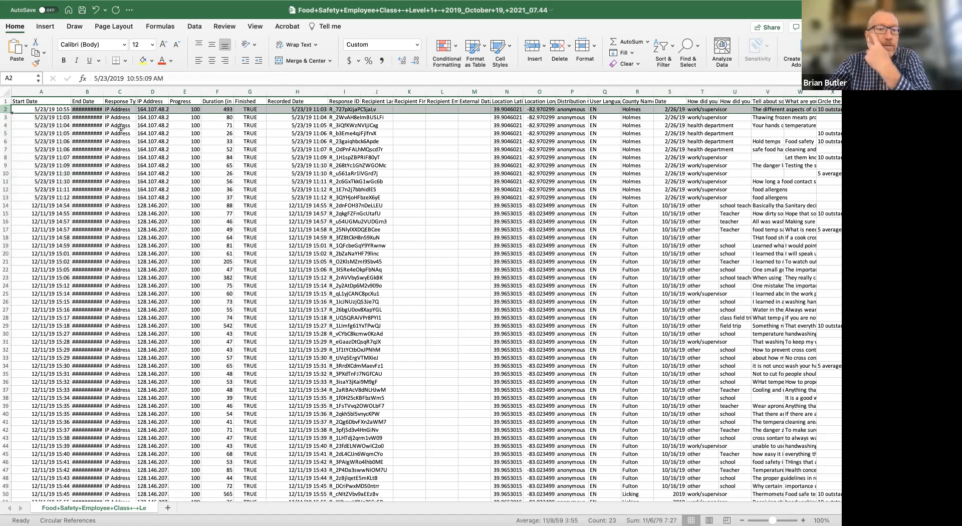
Widen the End Date column to about 19.67, and widen the Recorded Date column as well.
drag(104, 91, 133, 92)
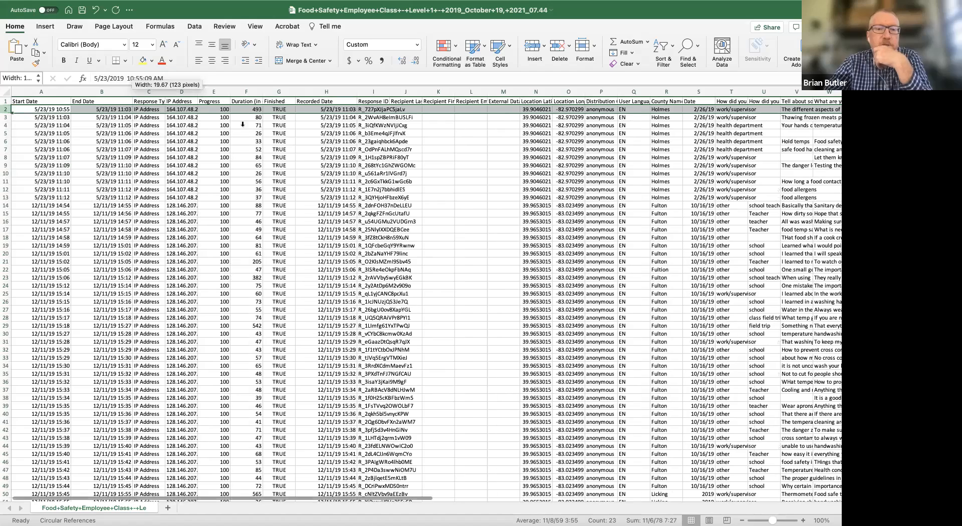
drag(358, 91, 384, 92)
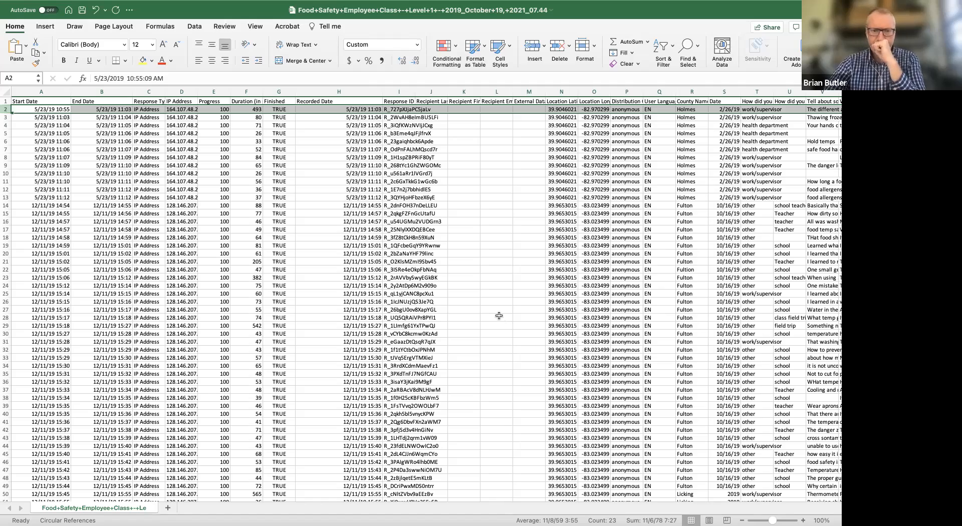
Select the Recorded Date values in rows 2 to 13, and compare them with the recorded dates of Holmes responses further down.
scroll(485, 286, down, 5)
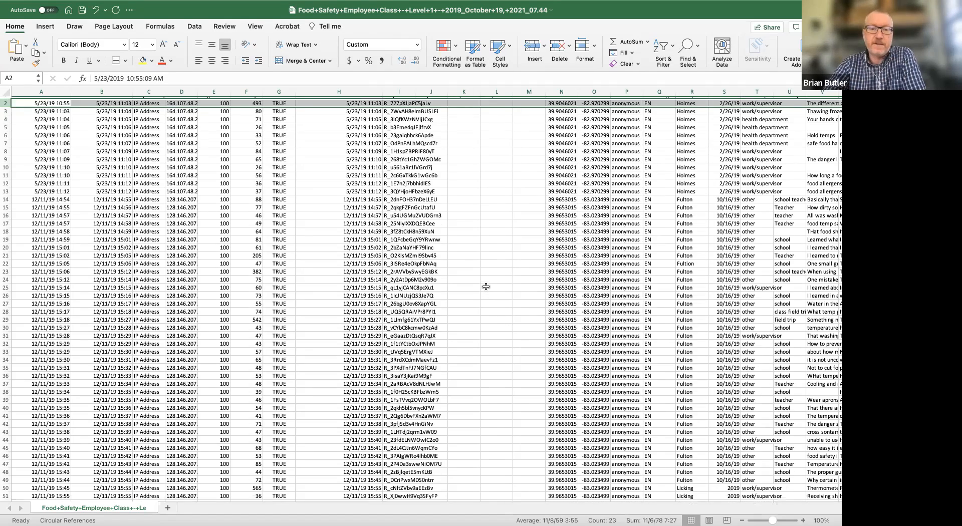
scroll(485, 286, up, 5)
scroll(486, 286, down, 3)
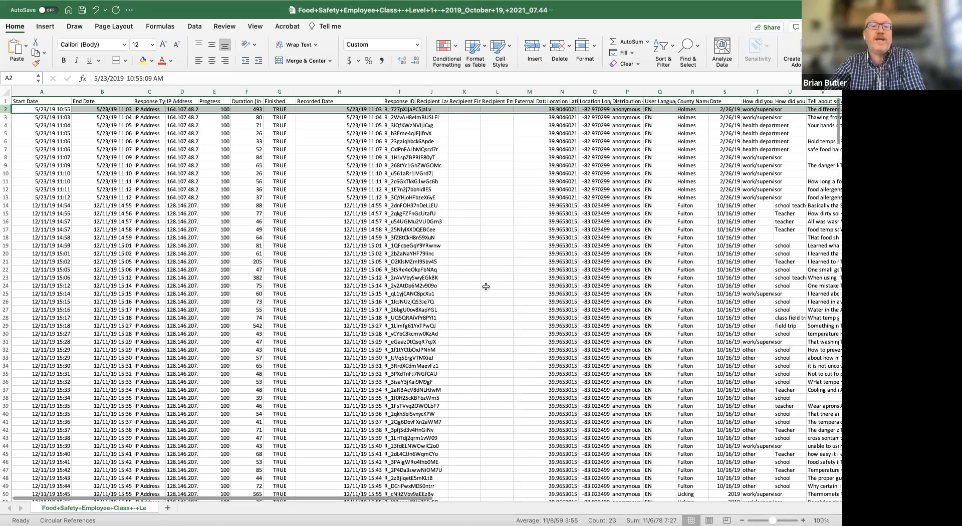
scroll(486, 286, up, 3)
scroll(486, 286, left, 1)
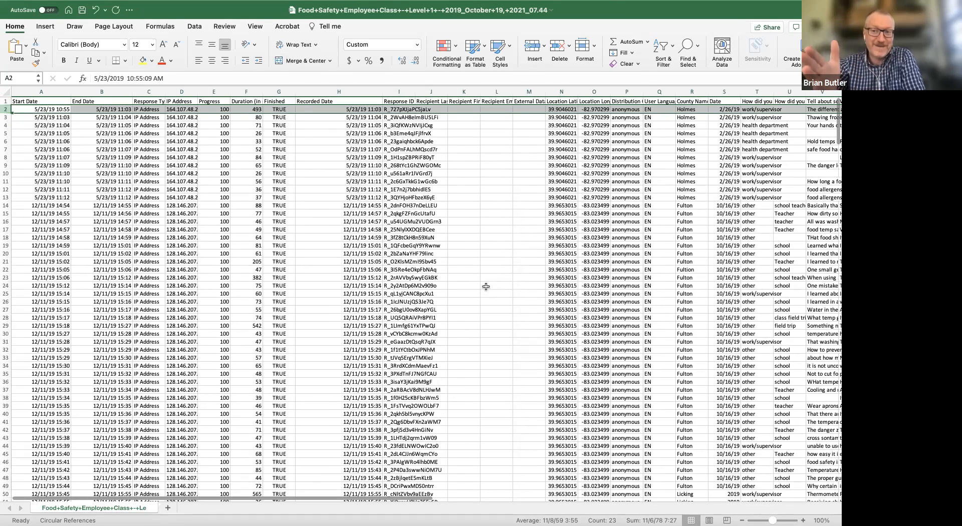
click(360, 254)
scroll(354, 289, down, 1)
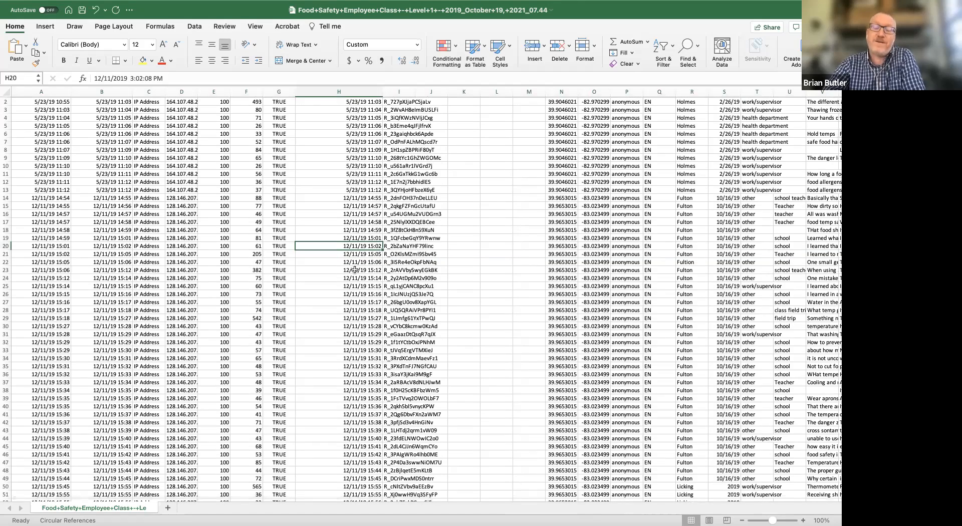
scroll(354, 269, up, 2)
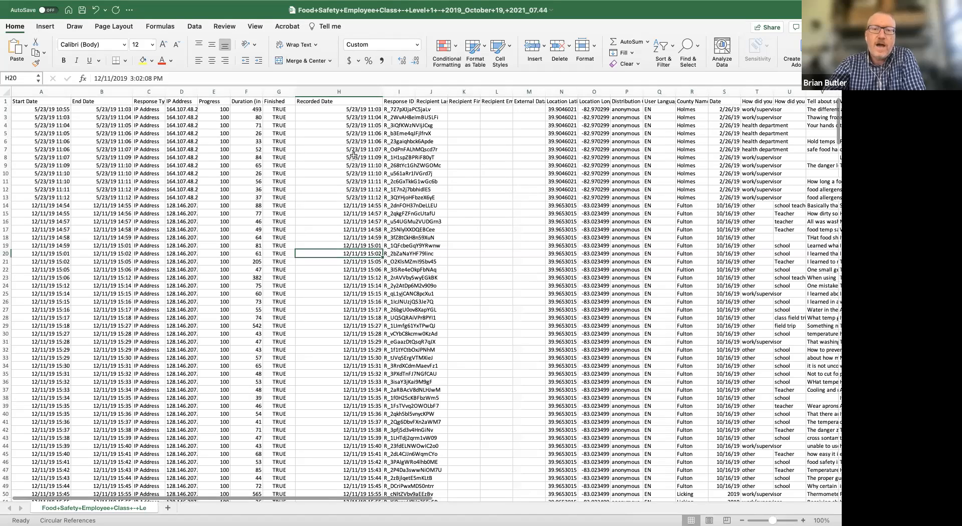
drag(357, 110, 356, 198)
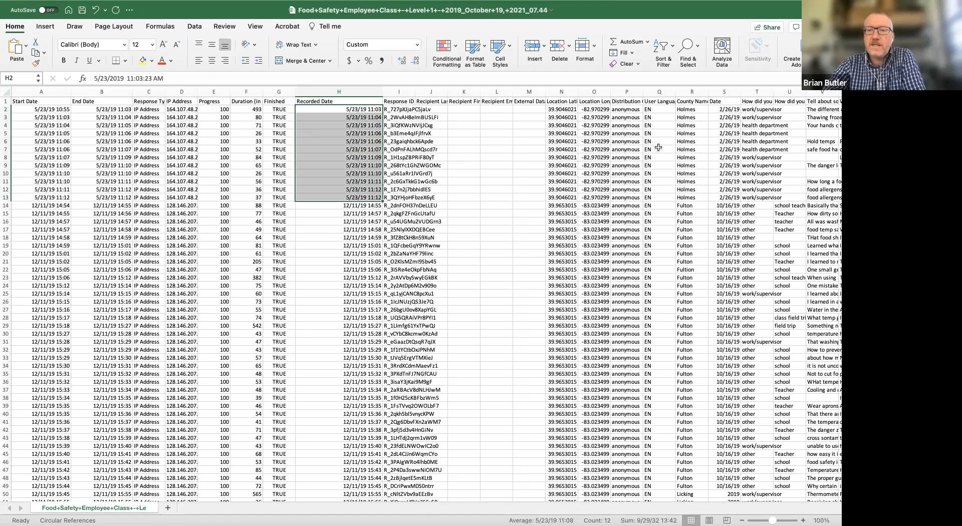
scroll(495, 163, down, 13)
scroll(494, 163, down, 20)
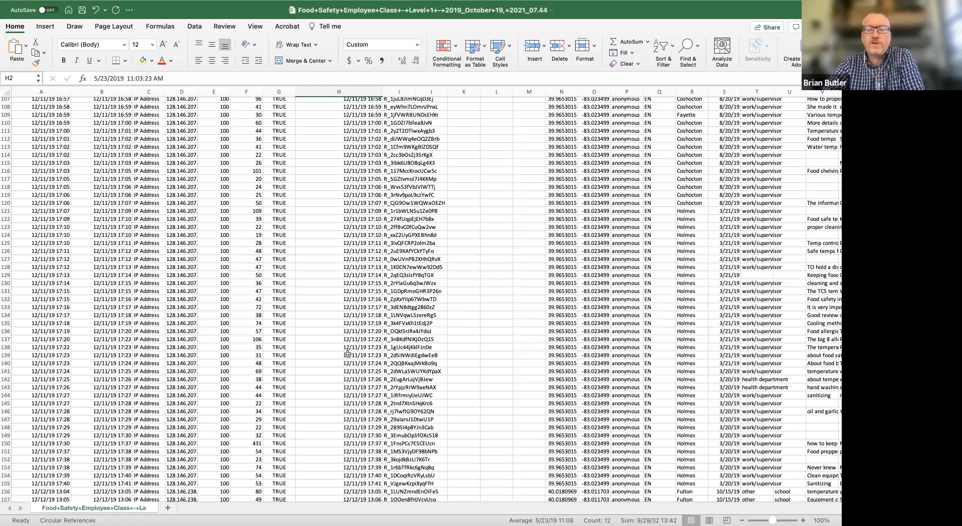
scroll(437, 331, up, 20)
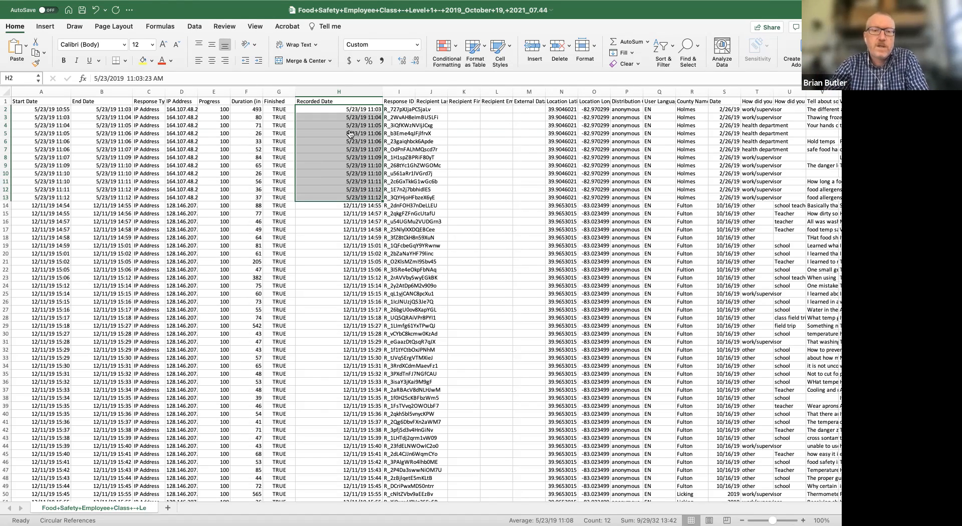
Switch back to the Qualtrics report, and close the filter's field list with Q1 - County Name kept as the field.
key(super+Tab)
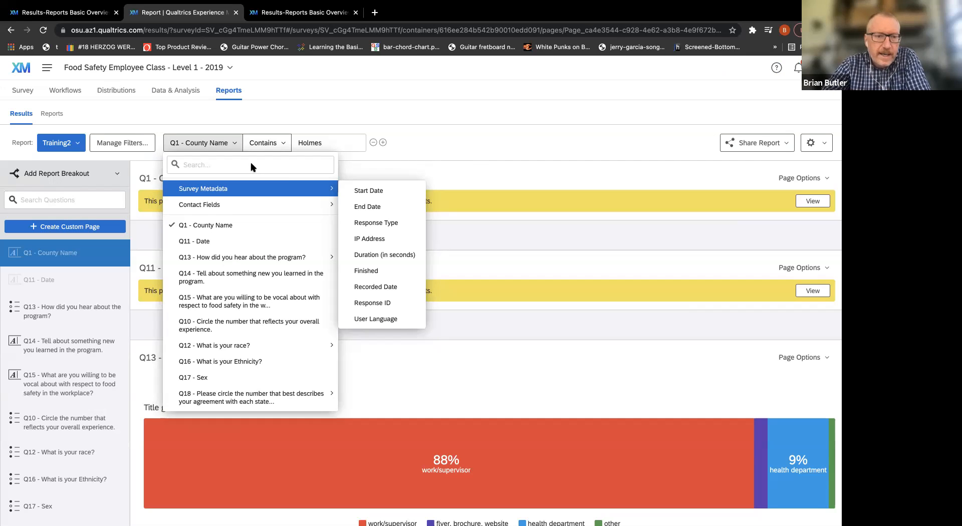
click(435, 180)
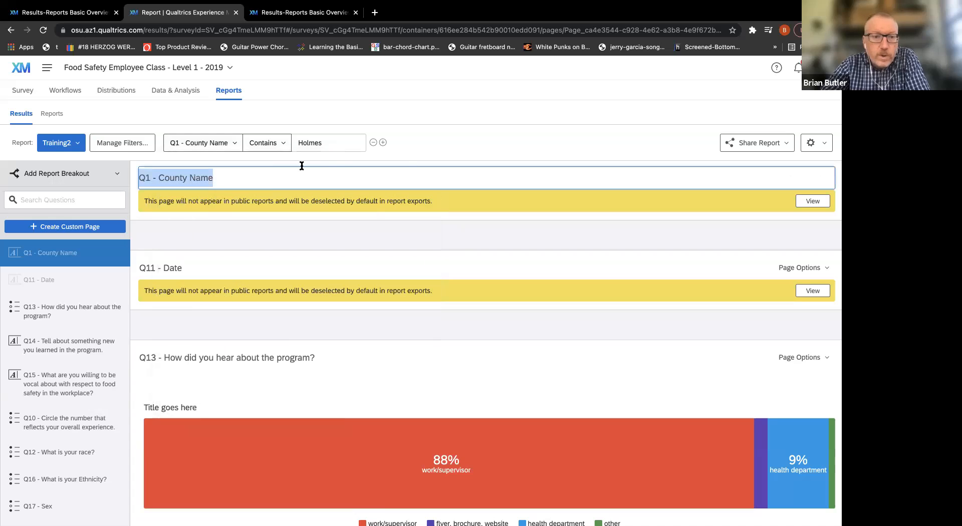
click(349, 116)
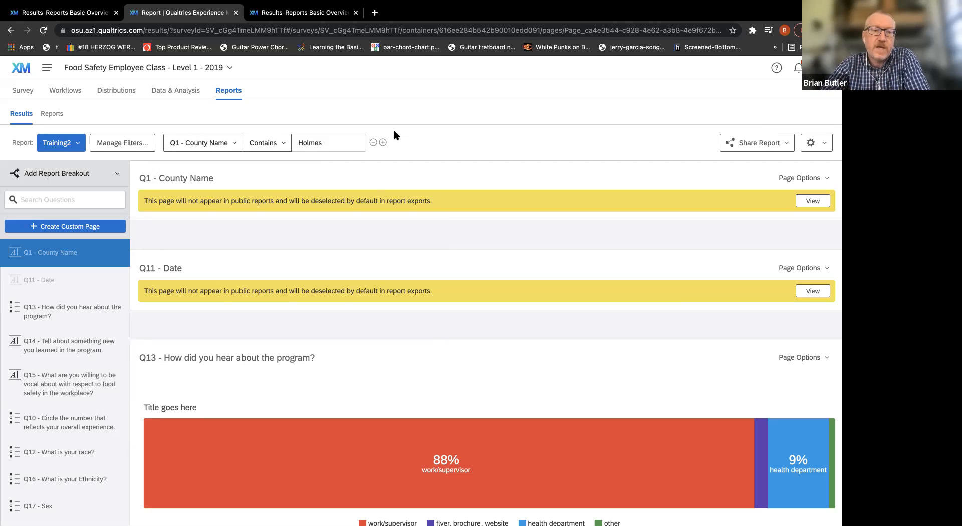
Add a second condition to the Holmes county filter using the survey metadata field Recorded Date with the operator Before.
click(383, 143)
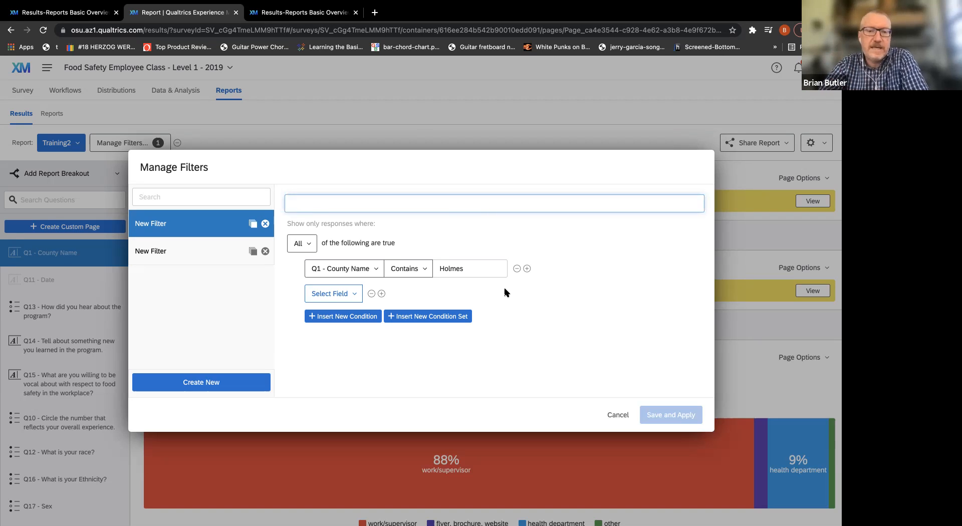
click(356, 295)
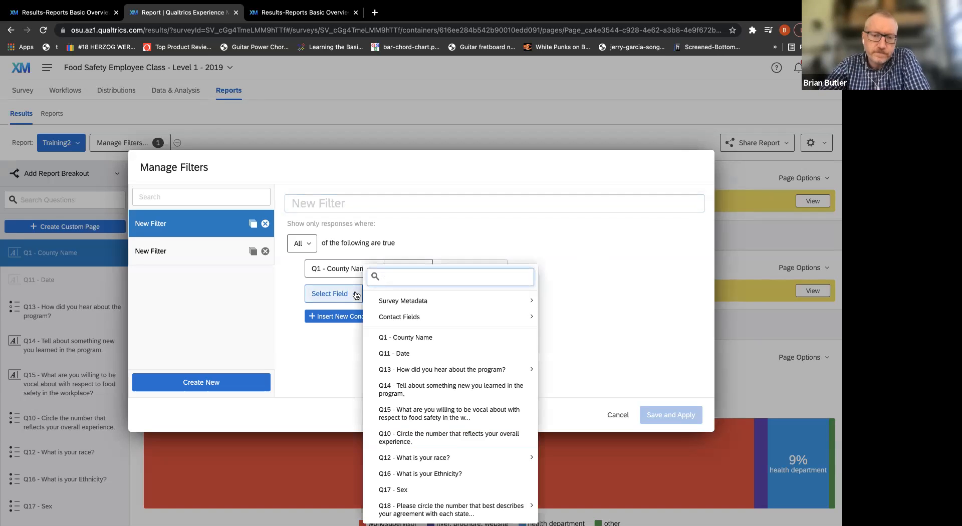
mouse_move(390, 301)
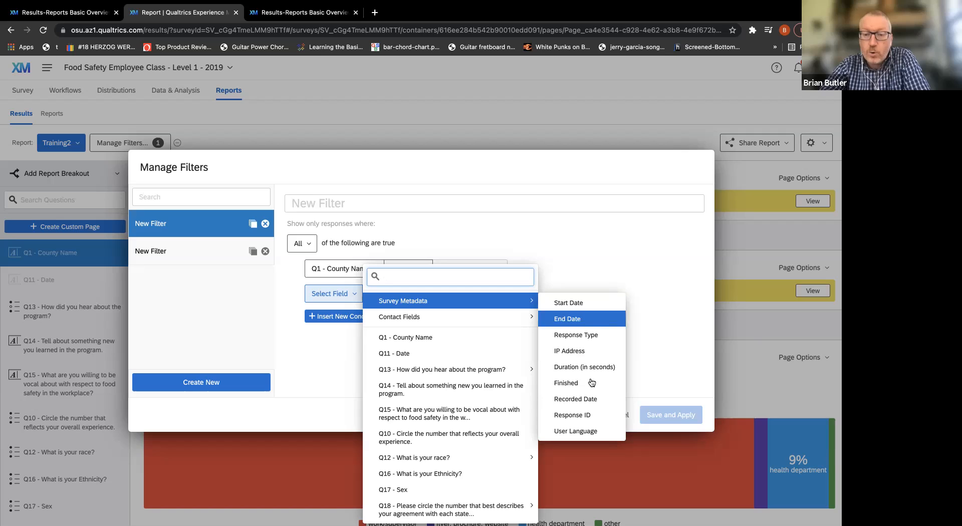
click(596, 403)
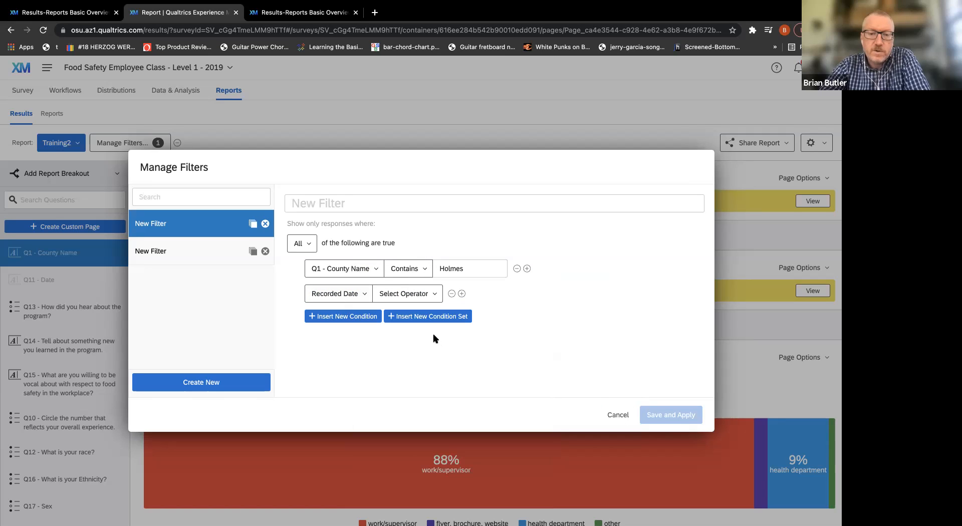
click(436, 295)
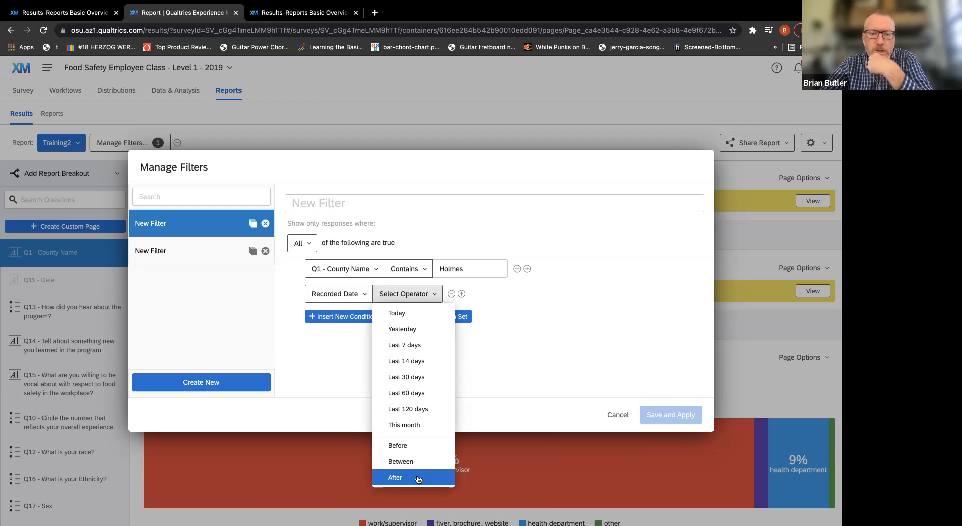
click(419, 446)
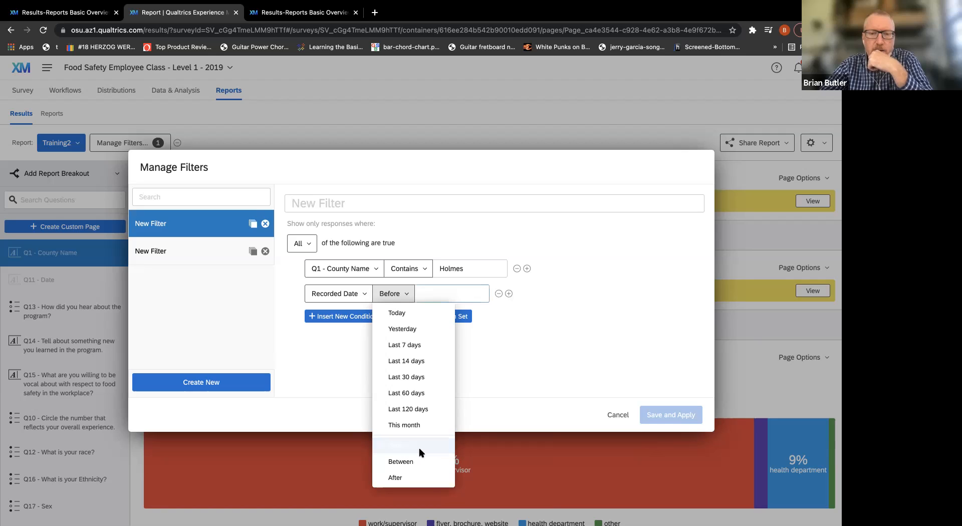
Set the Recorded Date condition to 5/24/2019, and save and apply the filter to the report.
click(455, 293)
double_click(426, 316)
double_click(426, 317)
double_click(426, 316)
click(427, 316)
double_click(428, 317)
double_click(427, 317)
triple_click(428, 316)
triple_click(428, 317)
triple_click(427, 317)
double_click(428, 317)
triple_click(428, 317)
double_click(427, 316)
click(428, 316)
click(428, 317)
click(428, 316)
click(561, 316)
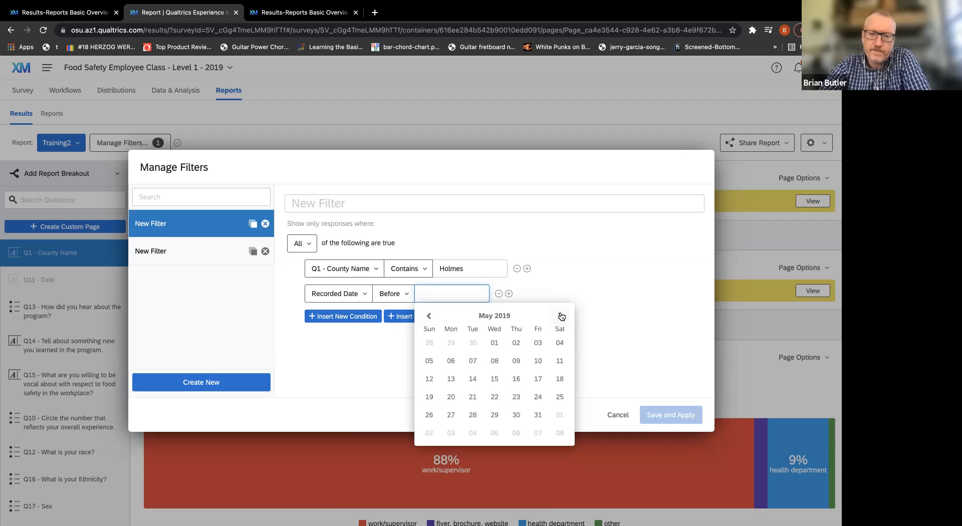
click(539, 398)
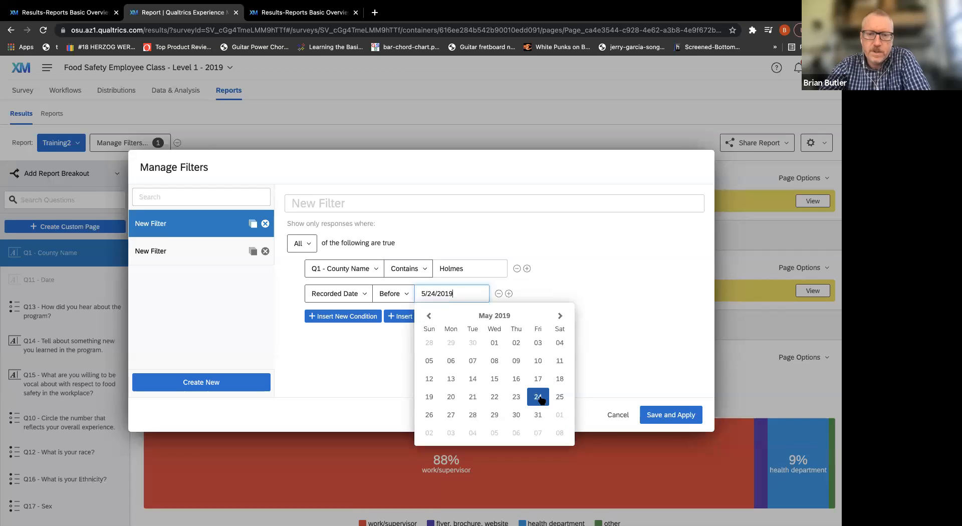
click(569, 368)
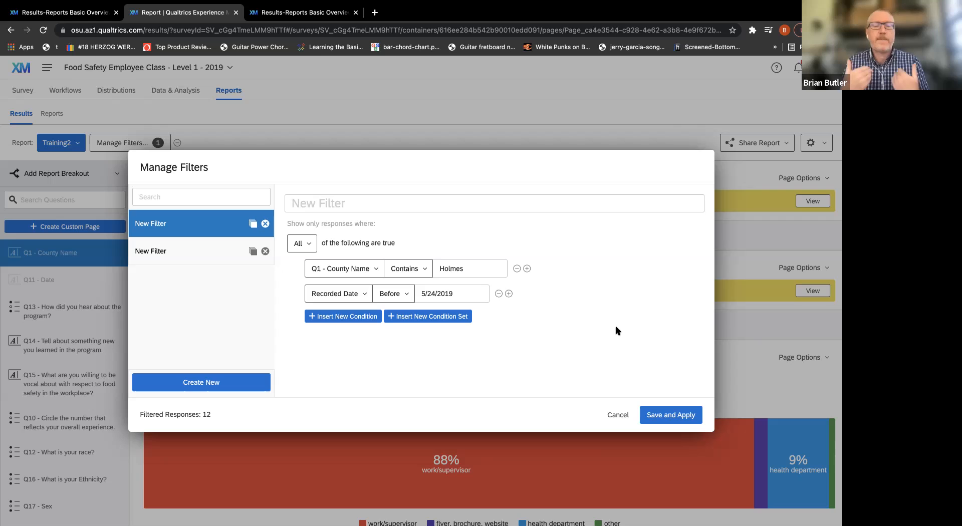
click(655, 415)
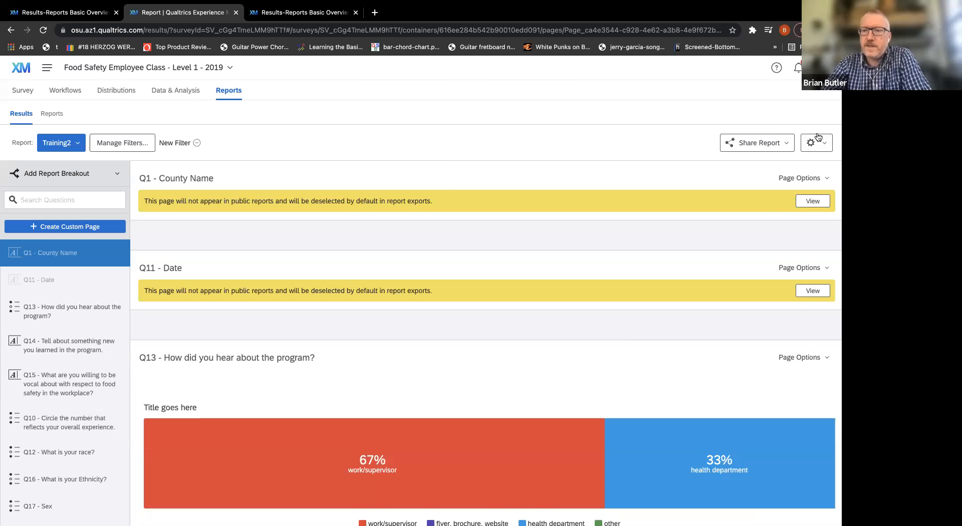
Show the report's response counts and compare the filtered count with the selected Recorded Date rows in the Excel export.
click(831, 151)
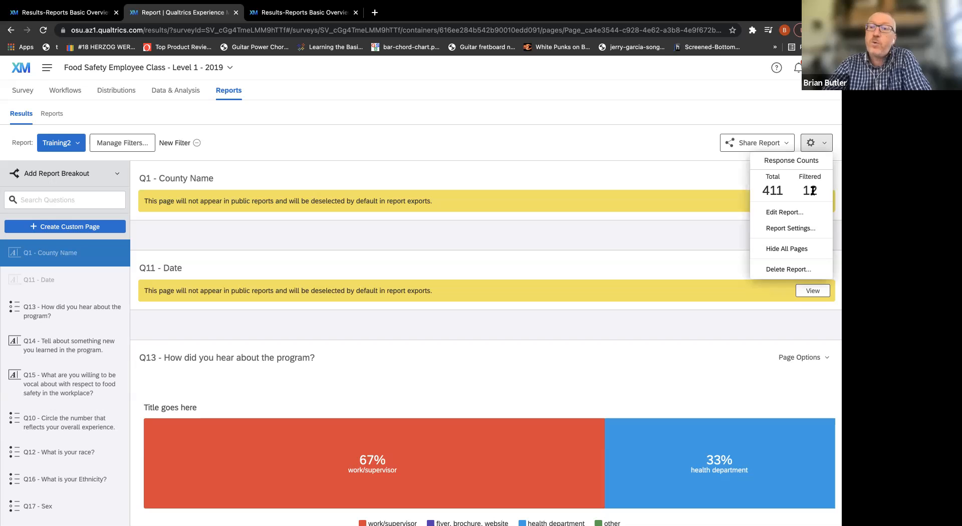
key(ctrl+Right)
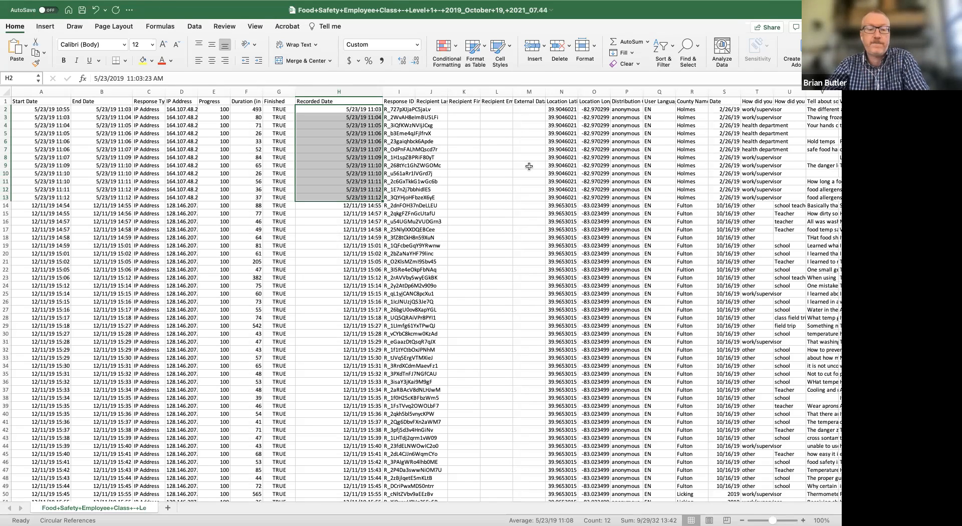
key(ctrl+Left)
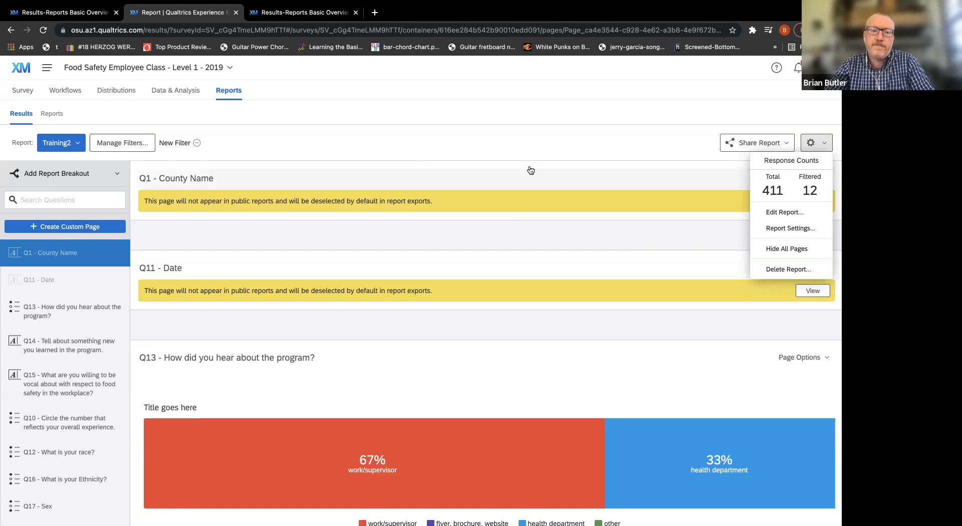
Review the filtered results on the report's question pages down to Q18, and close the response counts.
scroll(531, 171, down, 10)
scroll(531, 170, down, 15)
scroll(531, 171, down, 15)
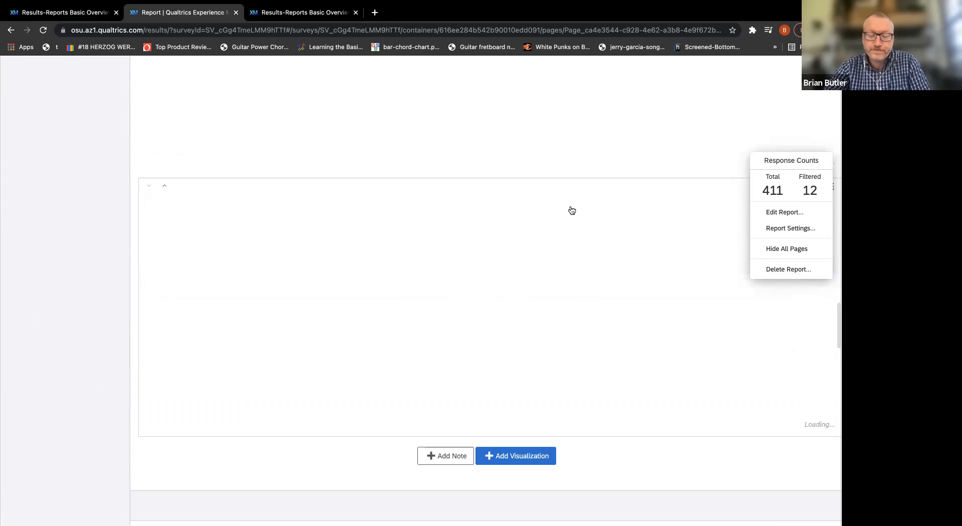
scroll(572, 210, down, 10)
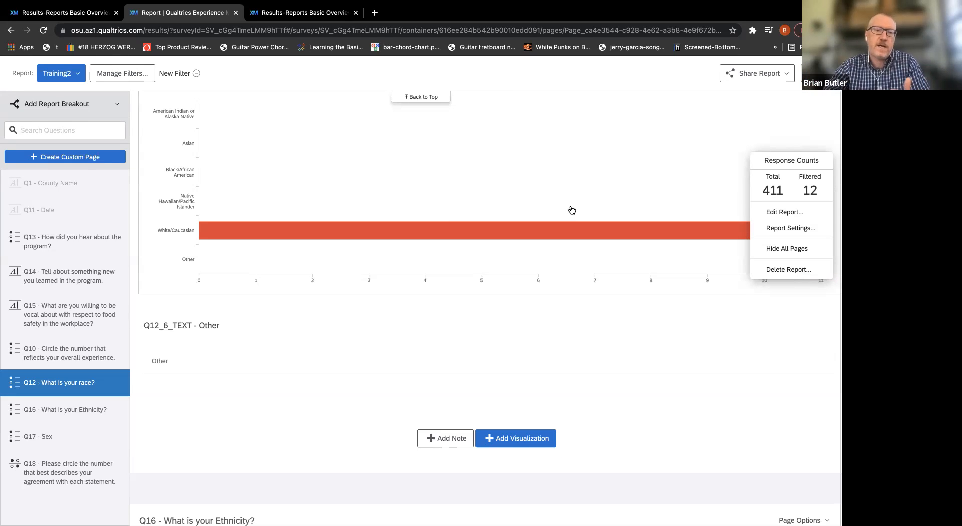
scroll(572, 209, down, 5)
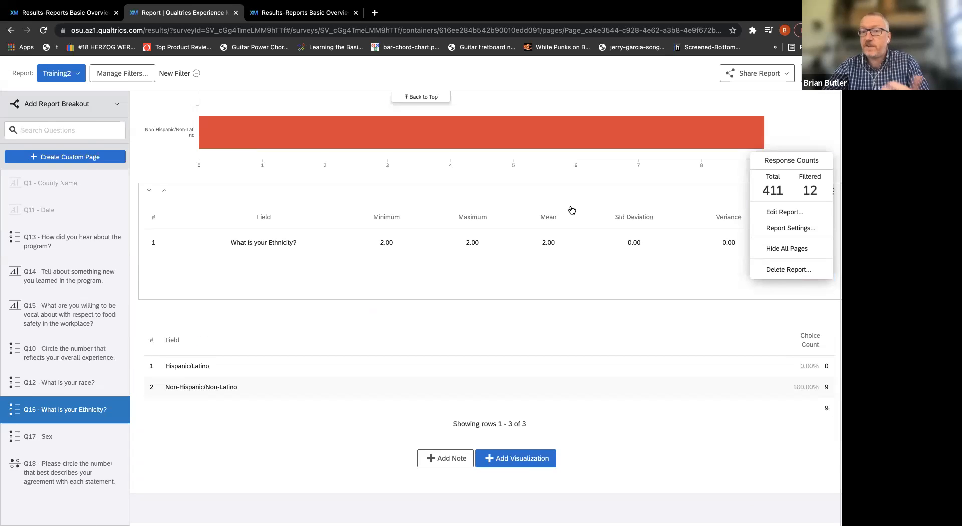
scroll(572, 210, down, 4)
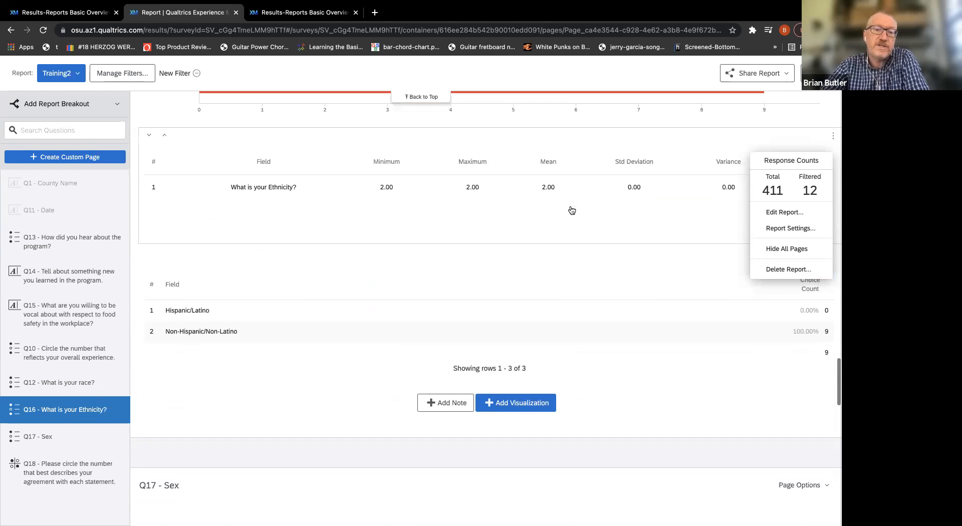
scroll(572, 210, down, 4)
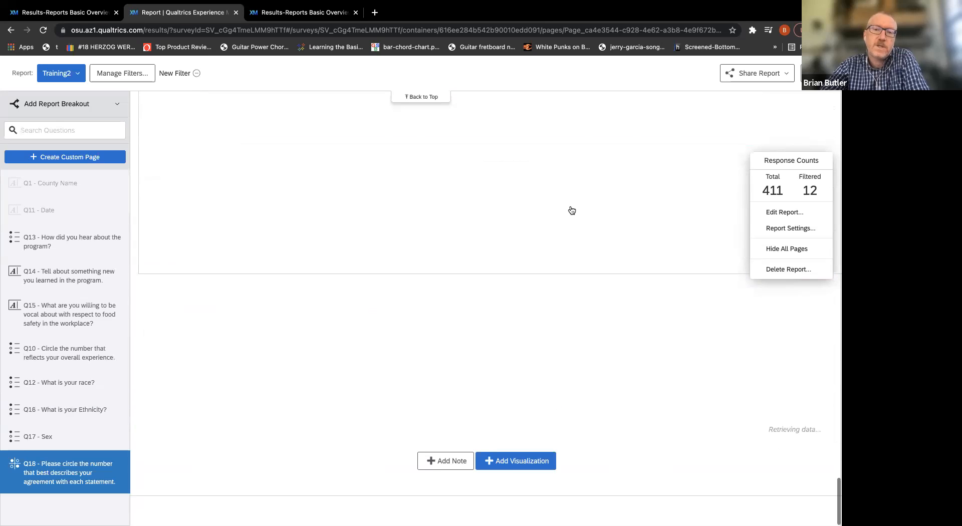
scroll(577, 168, up, 4)
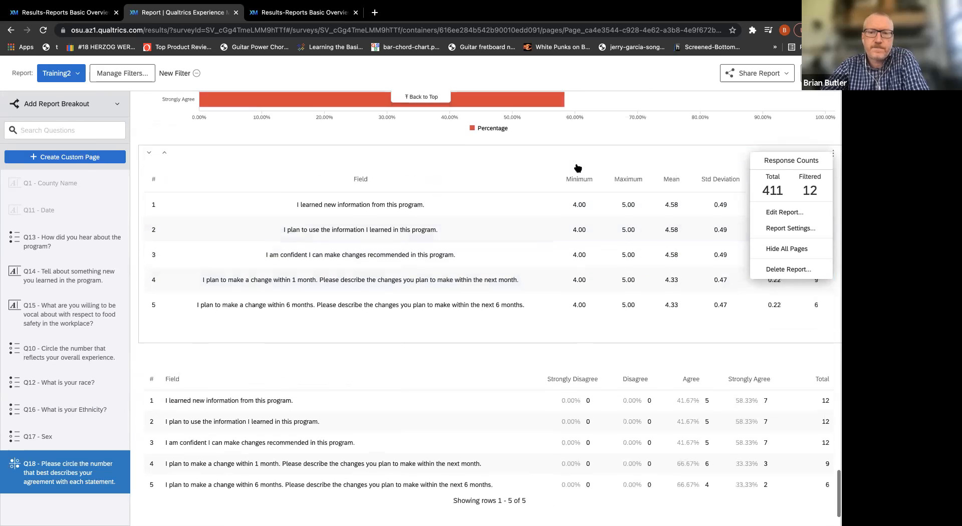
scroll(578, 168, up, 2)
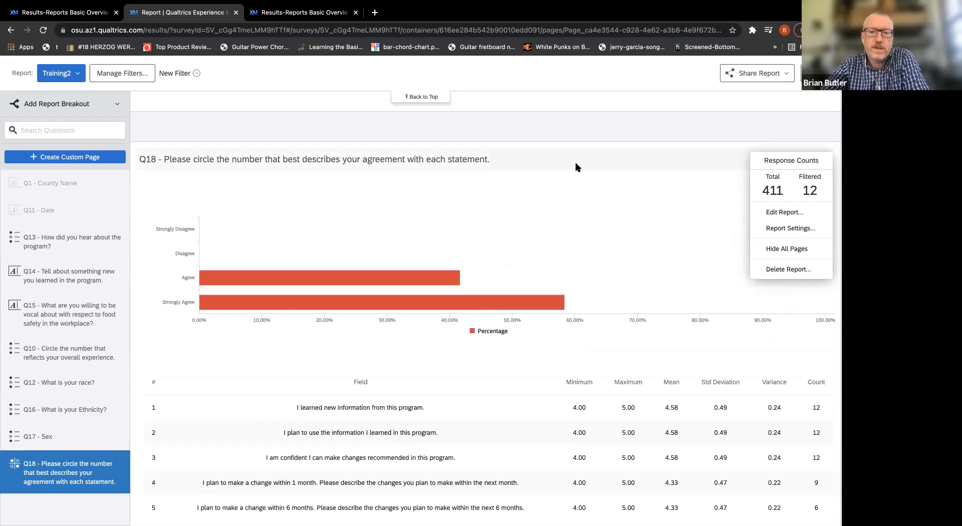
scroll(576, 167, down, 4)
scroll(577, 167, up, 20)
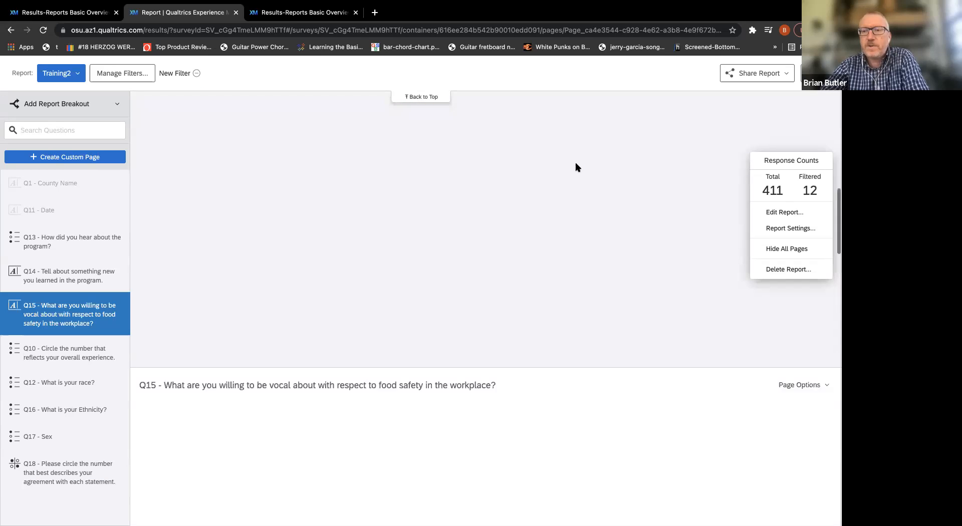
scroll(576, 167, up, 5)
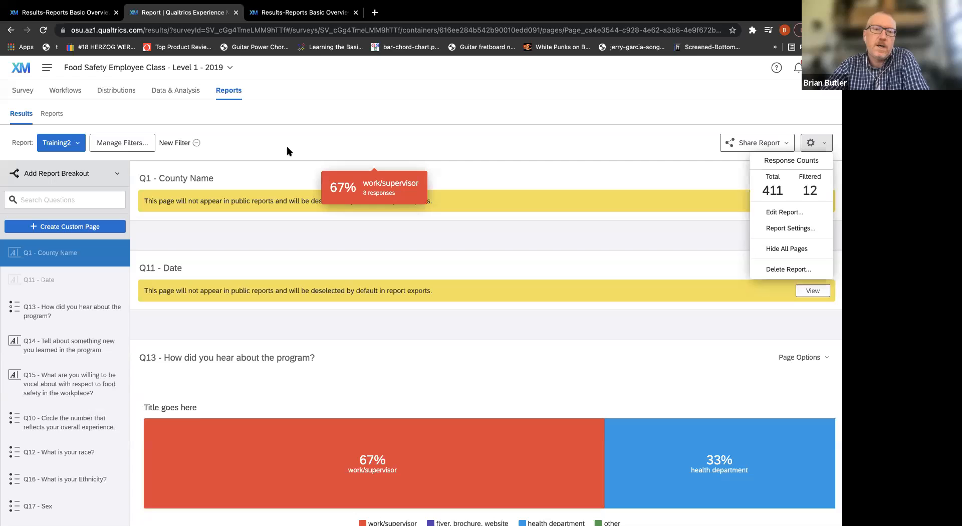
click(292, 137)
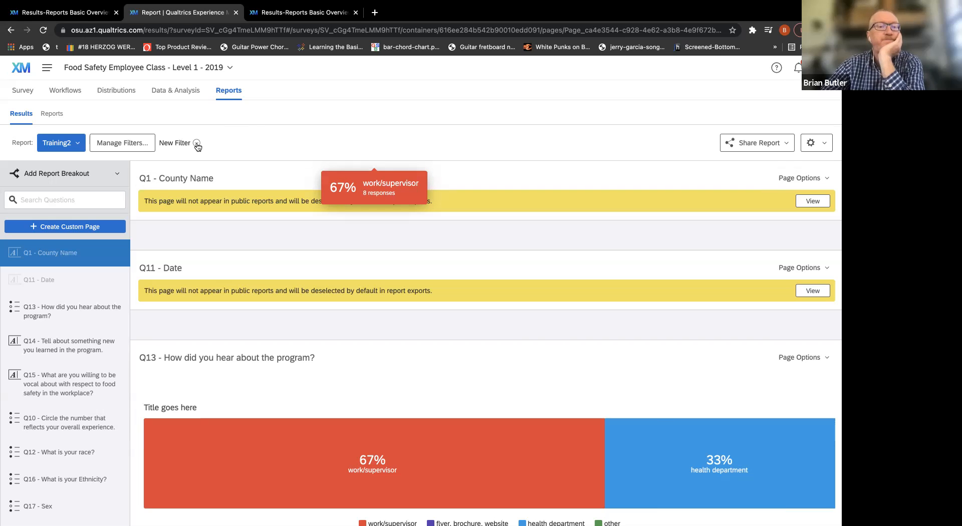
Remove the Recorded Date and Q1 - County Name conditions from the applied filter.
click(135, 144)
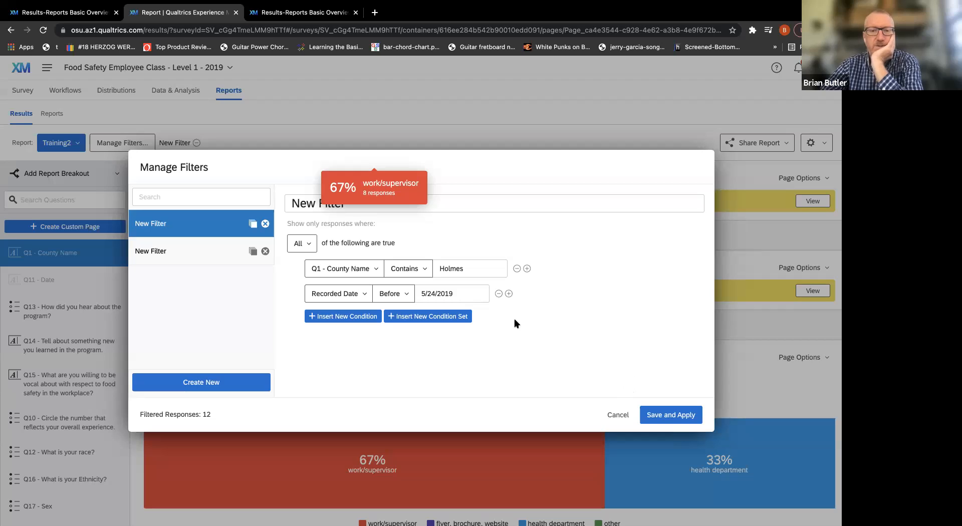
click(498, 295)
click(517, 269)
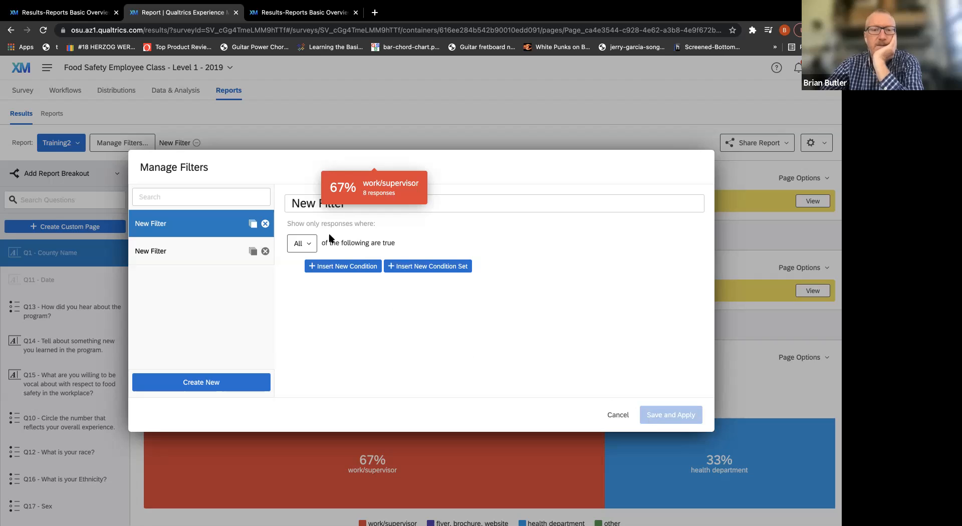
Add the condition Q13 selected choice Includes any 1 - work/supervisor to the filter, and save and apply it.
click(317, 265)
click(356, 271)
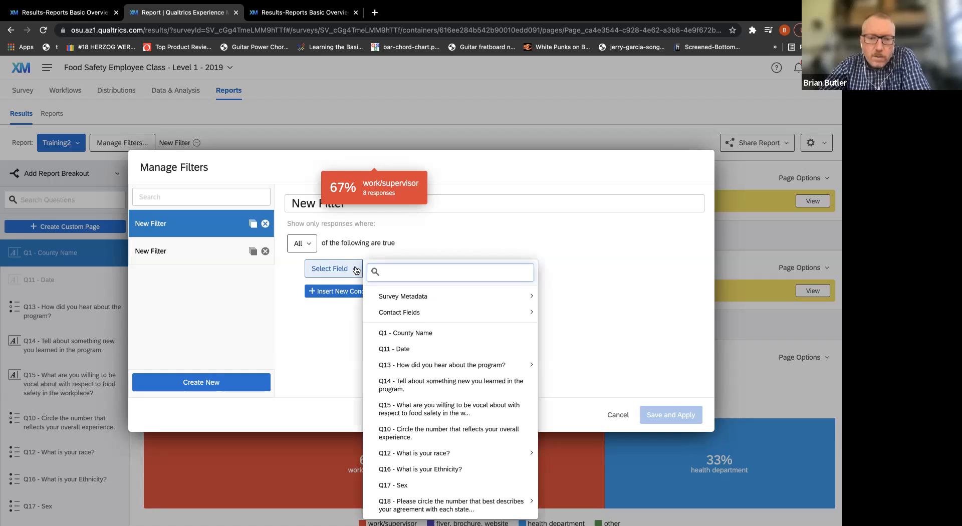
mouse_move(454, 367)
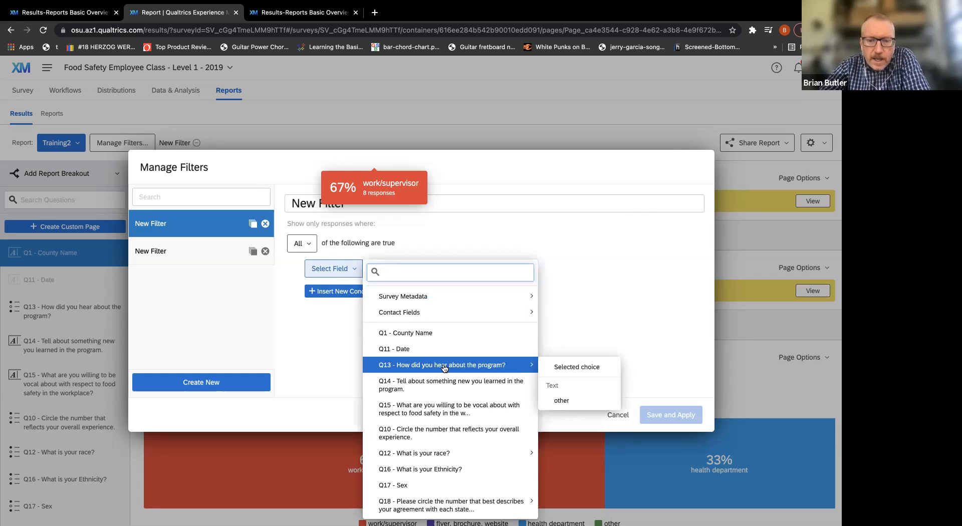
click(556, 368)
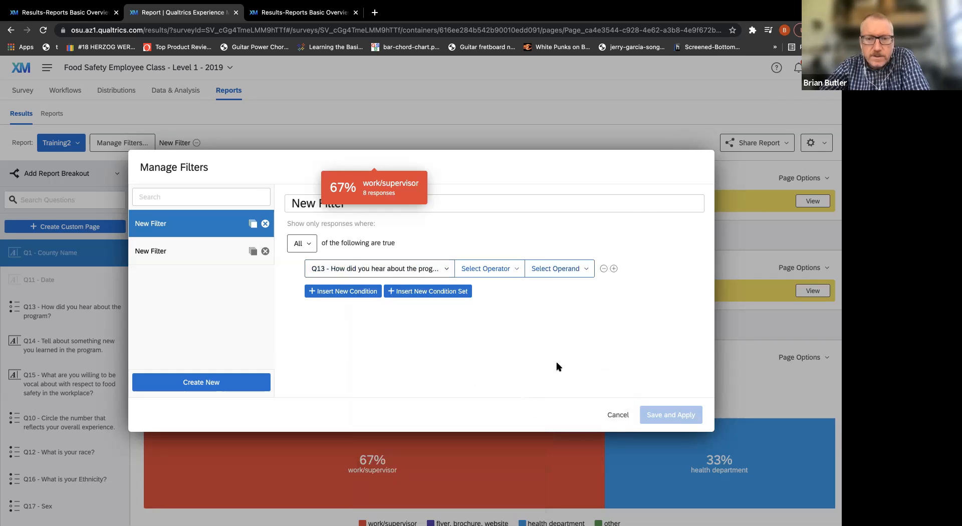
click(514, 275)
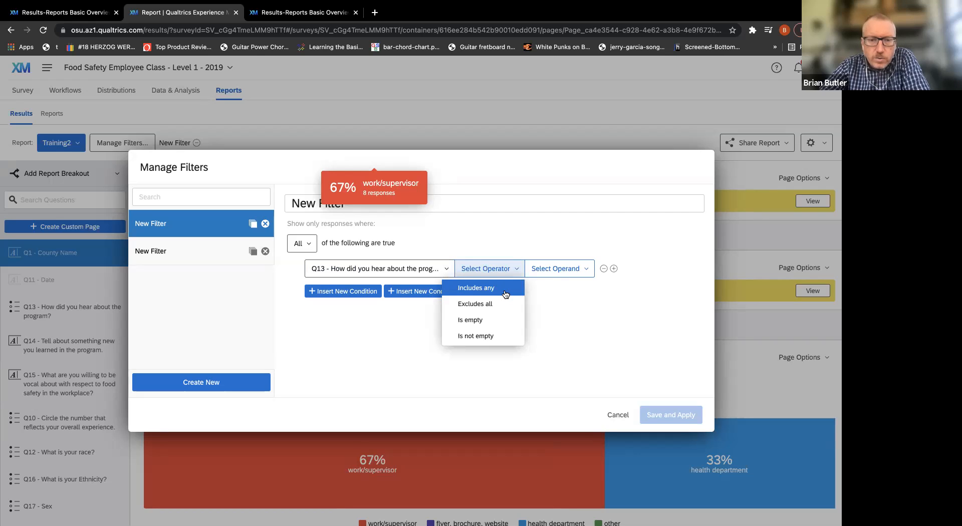
click(505, 294)
click(548, 268)
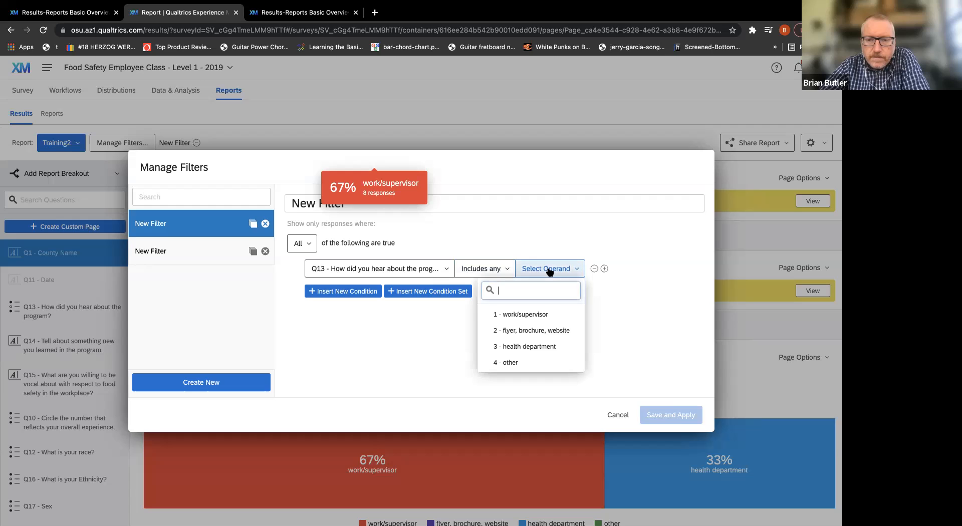
click(543, 314)
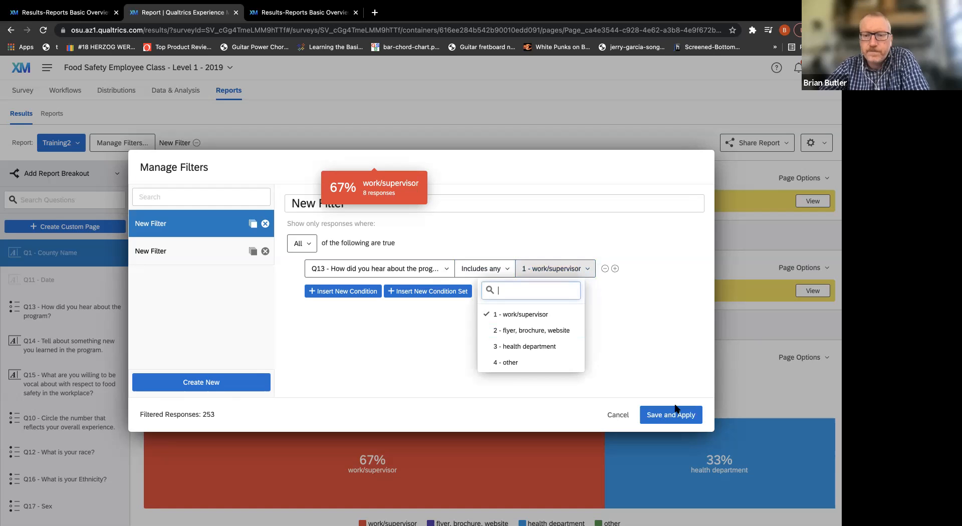
click(675, 415)
click(675, 415)
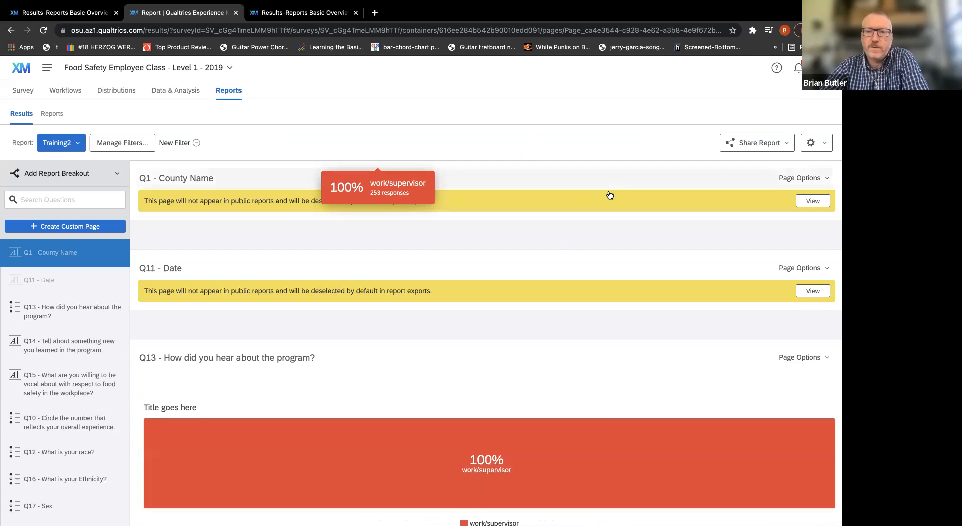
Check the response counts for the work/supervisor filter, and glance over the filtered report.
click(828, 144)
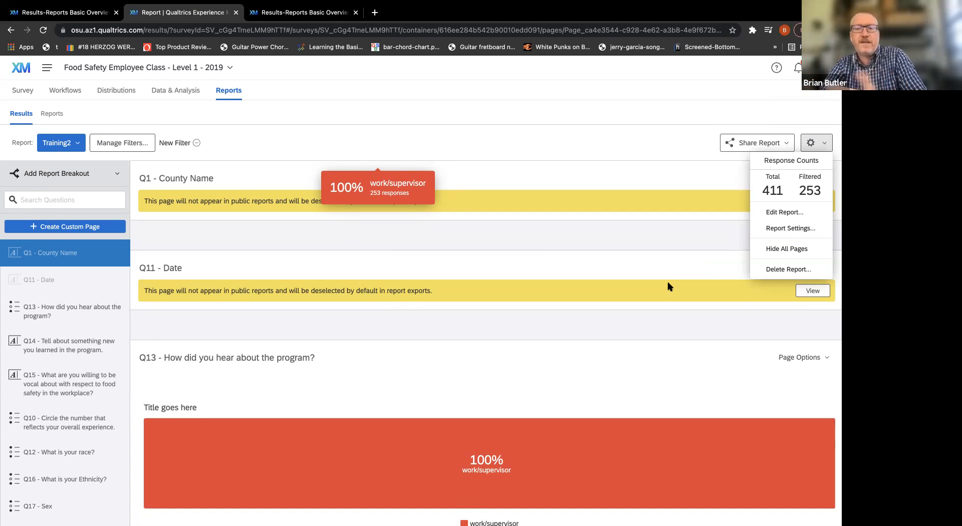
click(555, 164)
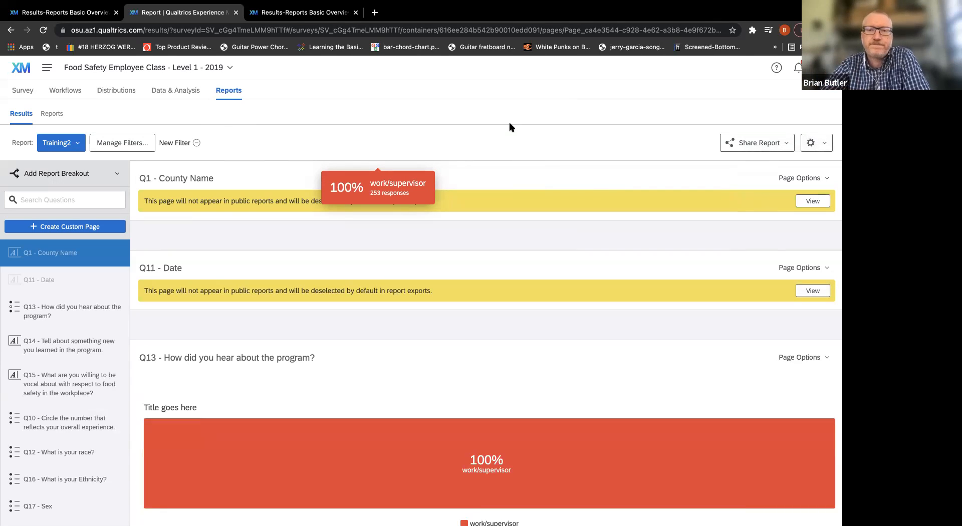
scroll(450, 219, down, 2)
scroll(451, 223, up, 2)
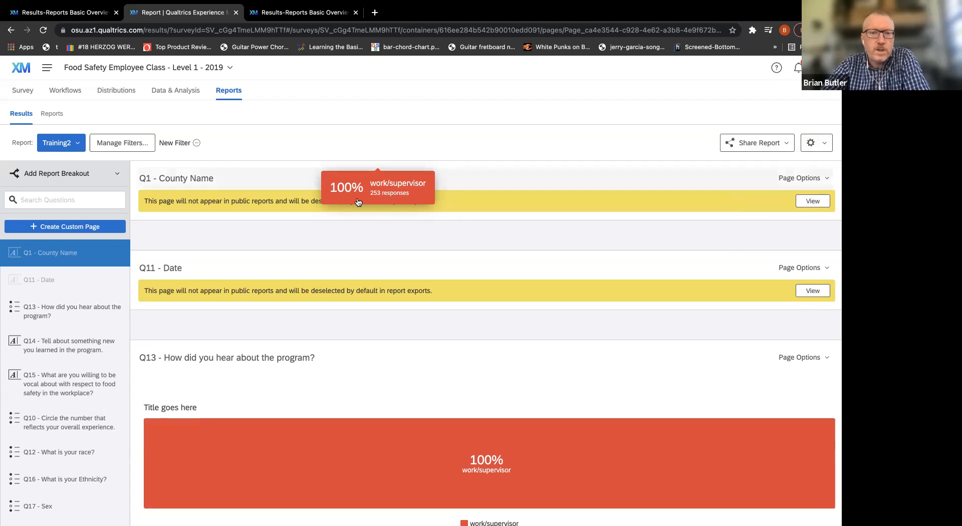
Export the filtered Training2 report as a Word document, leaving out the Q15 and Q10 pages.
scroll(504, 198, down, 2)
scroll(505, 197, up, 2)
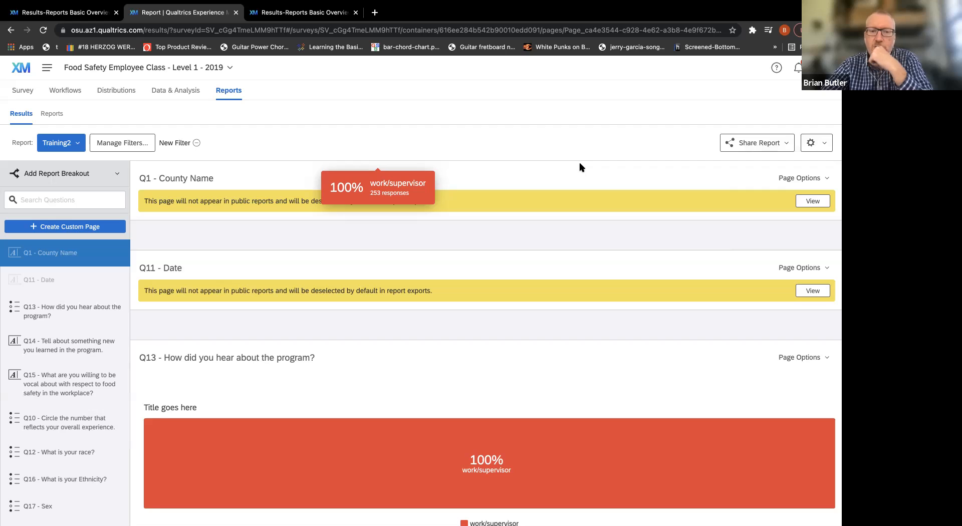
click(787, 150)
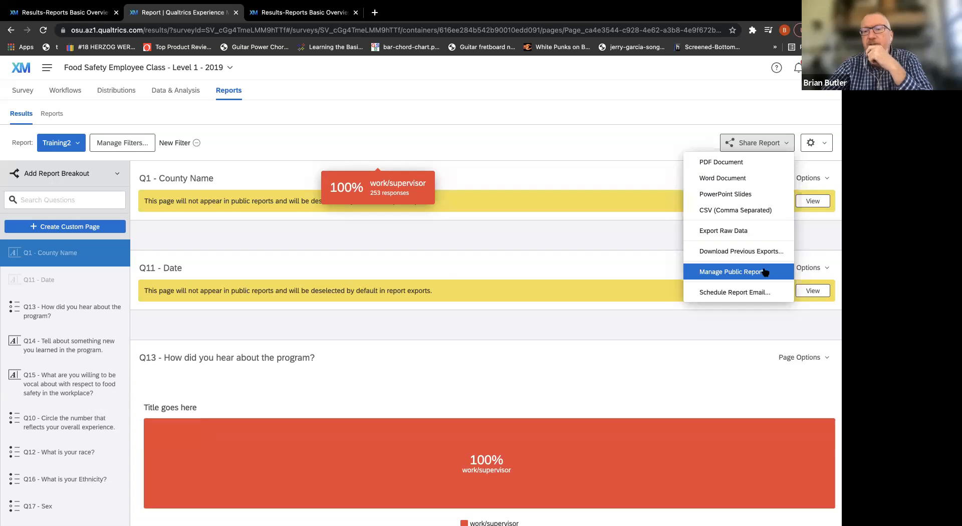
click(762, 180)
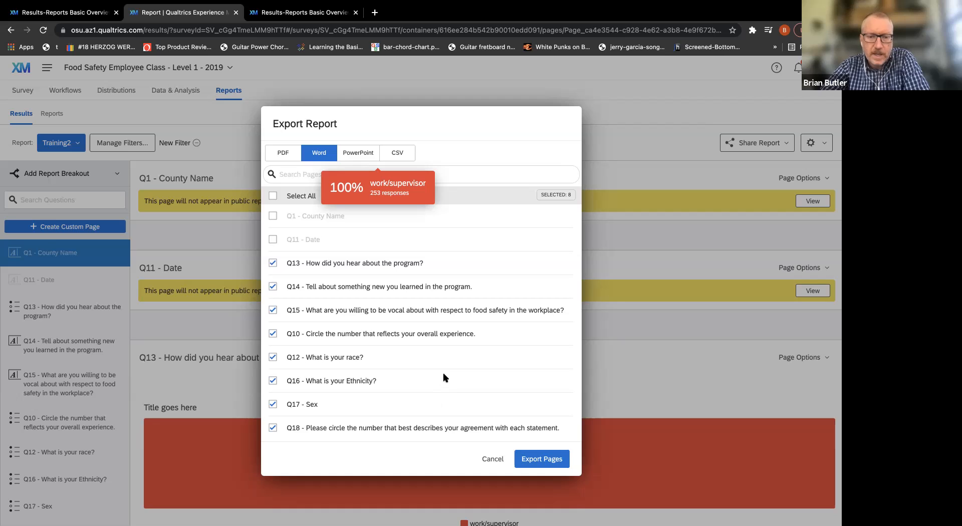
click(273, 311)
click(273, 334)
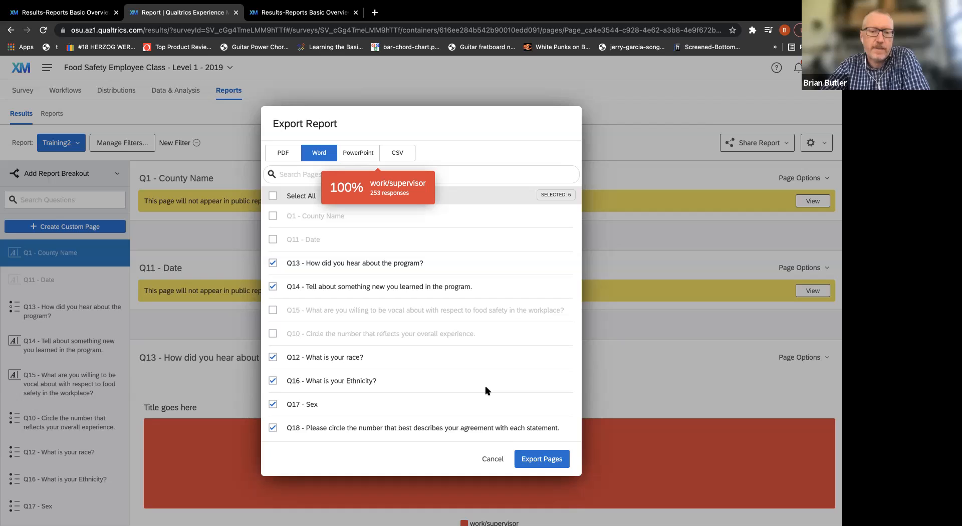
click(543, 459)
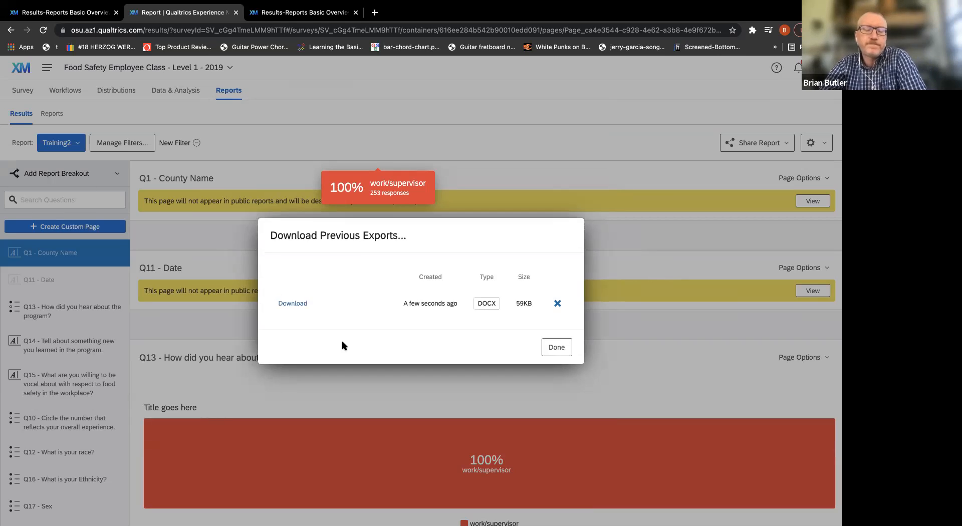
Download the exported DOCX, open Training2.docx in Word, and expand its window to full screen.
click(294, 305)
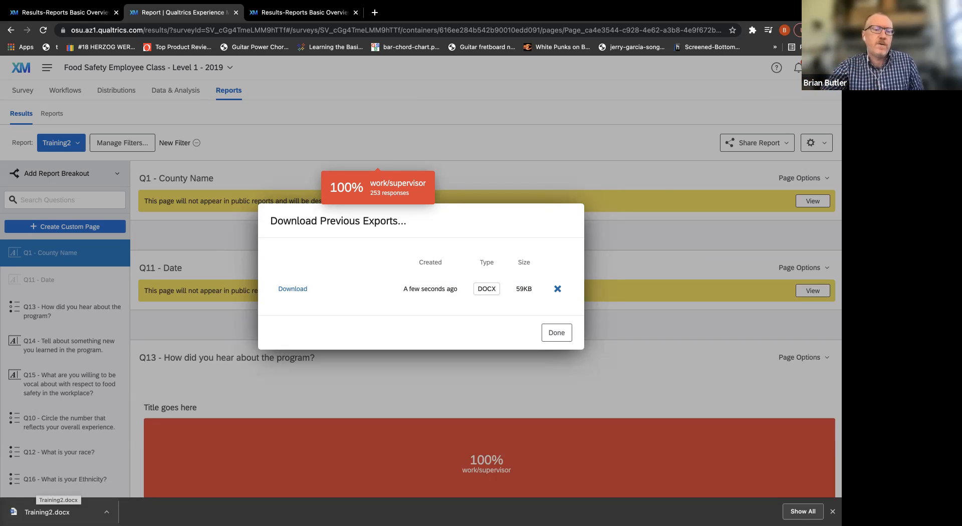
click(48, 512)
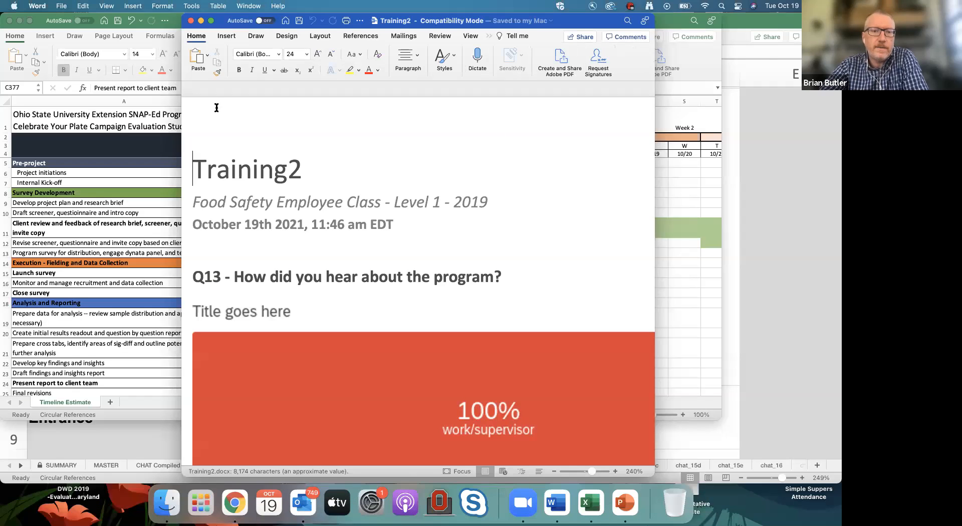
drag(217, 107, 179, 107)
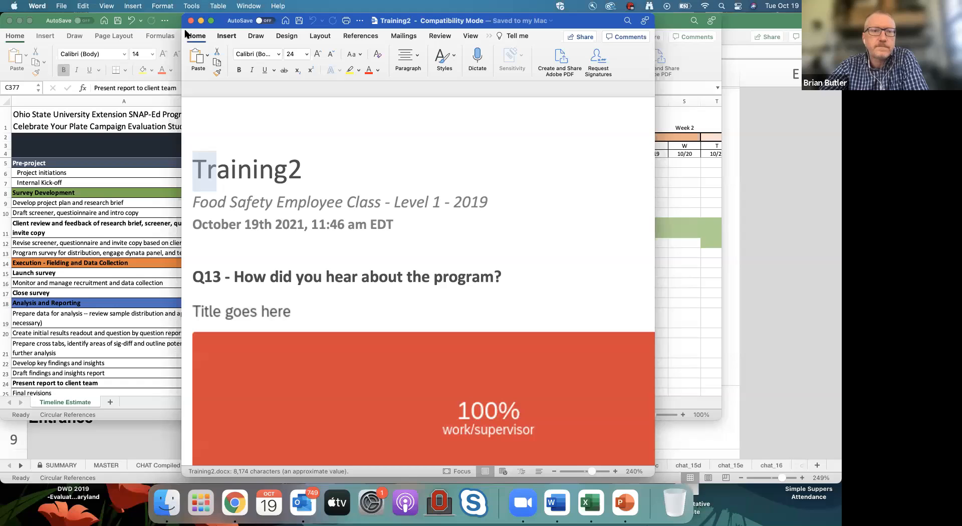
drag(192, 25, 126, 32)
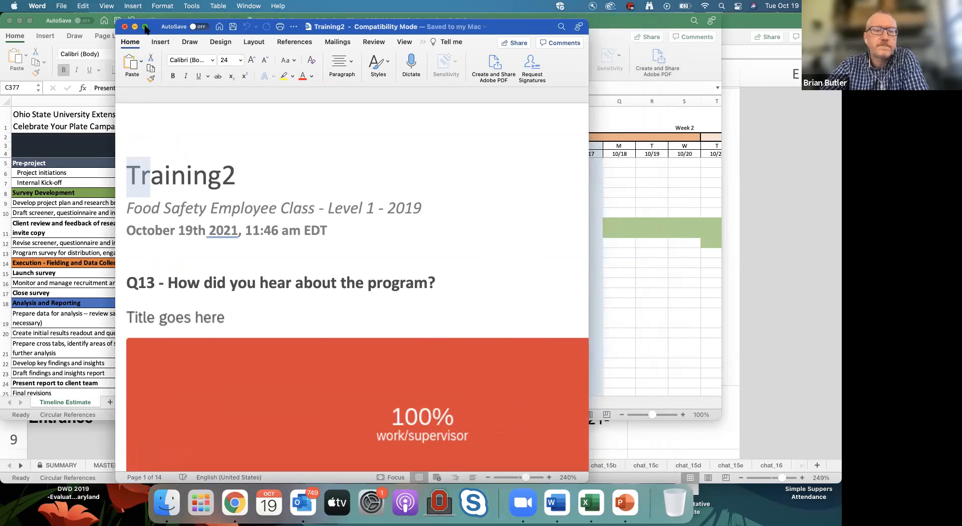
click(145, 27)
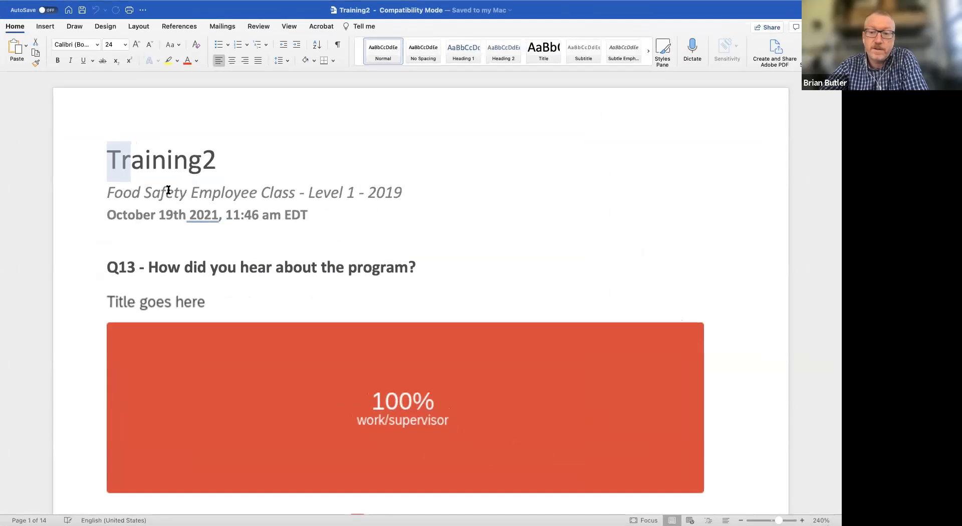
Delete the work/supervisor breakdown chart image under the Q13 heading.
scroll(737, 267, down, 3)
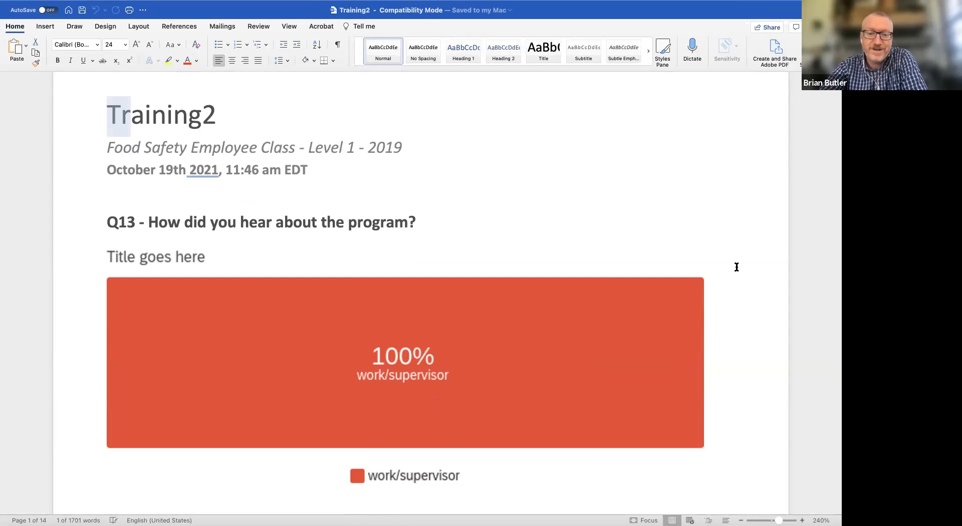
scroll(737, 267, down, 2)
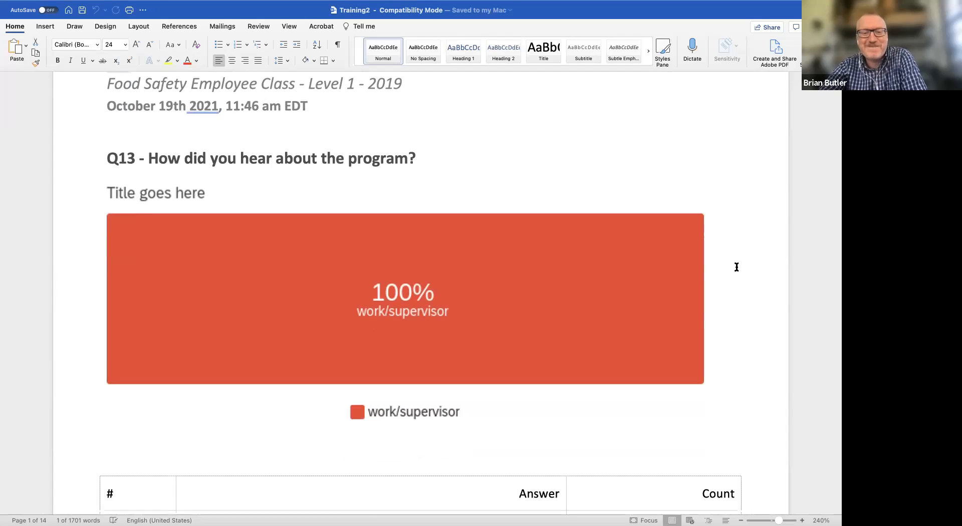
click(735, 267)
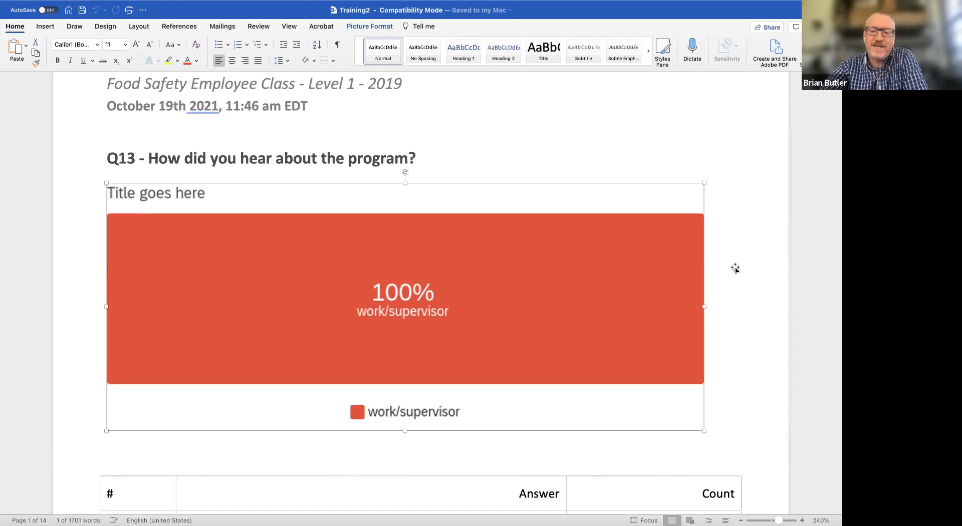
key(BackSpace)
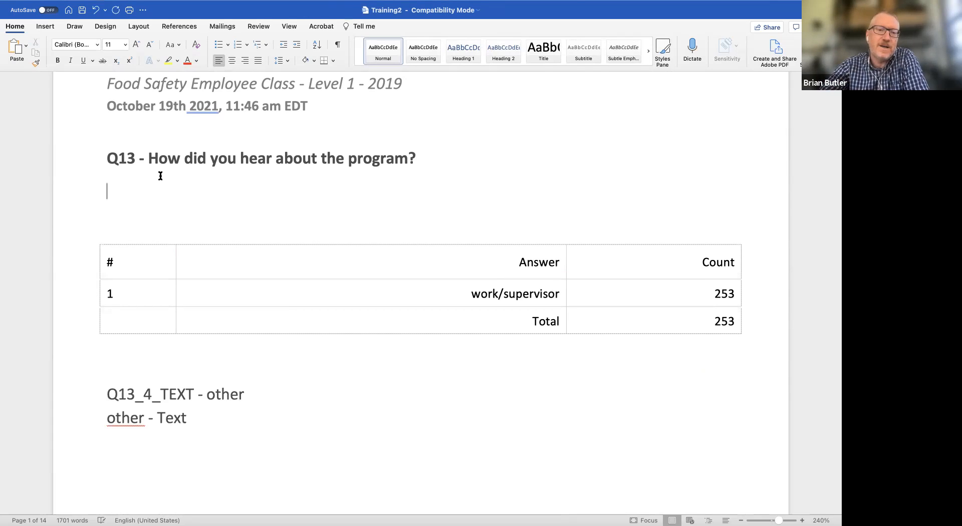
Remove the "Q13 - " prefix from the heading "How did you hear about the program?".
click(151, 157)
key(BackSpace)
key(BackSpace)
key(BackSpace)
key(BackSpace)
key(BackSpace)
key(BackSpace)
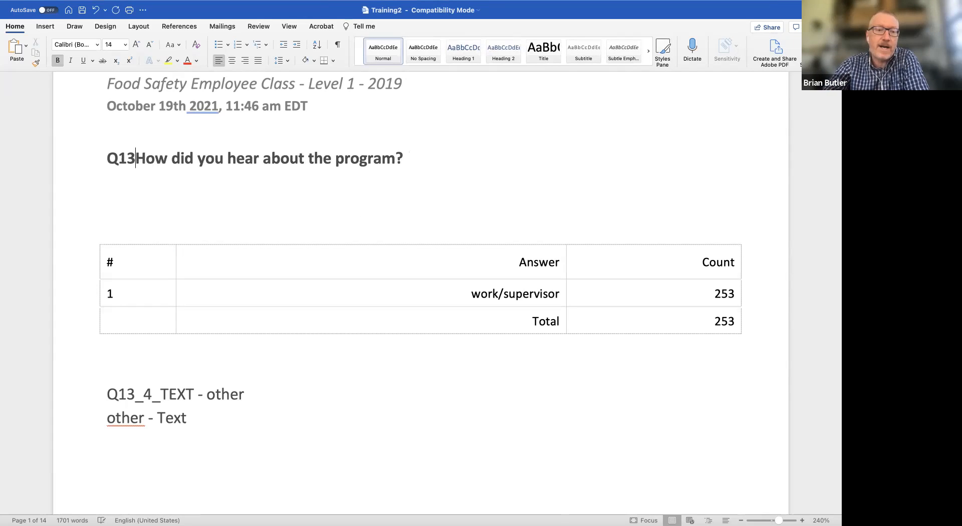
Delete the lines "Q13_4_TEXT - other" and "other - Text" below the answer count table.
scroll(301, 273, down, 10)
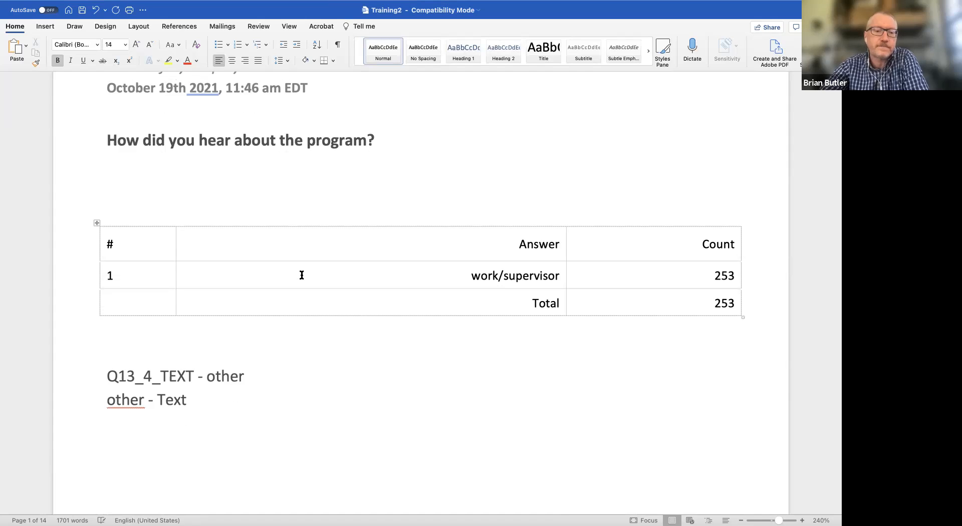
drag(194, 116, 107, 93)
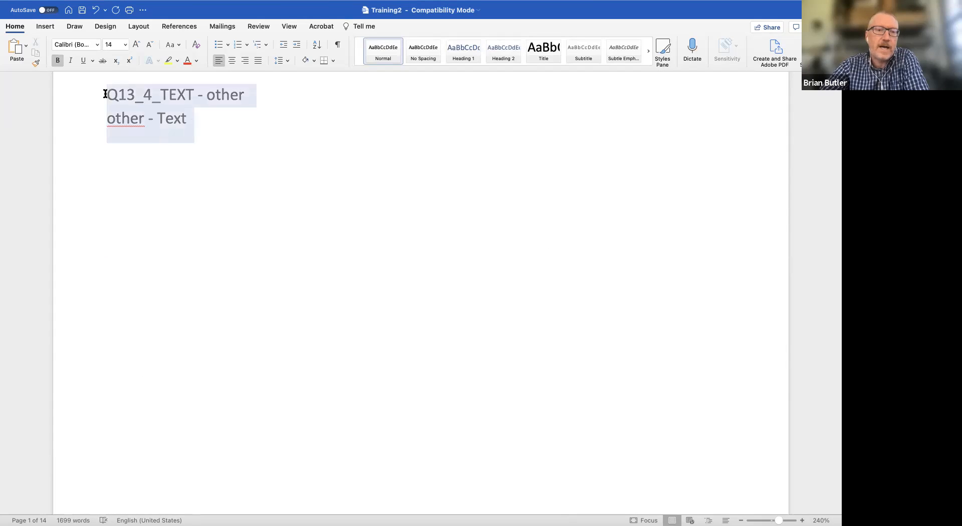
key(BackSpace)
Replace the document title Training2 with "Restaurant Advisory Group Summary".
scroll(334, 220, up, 3)
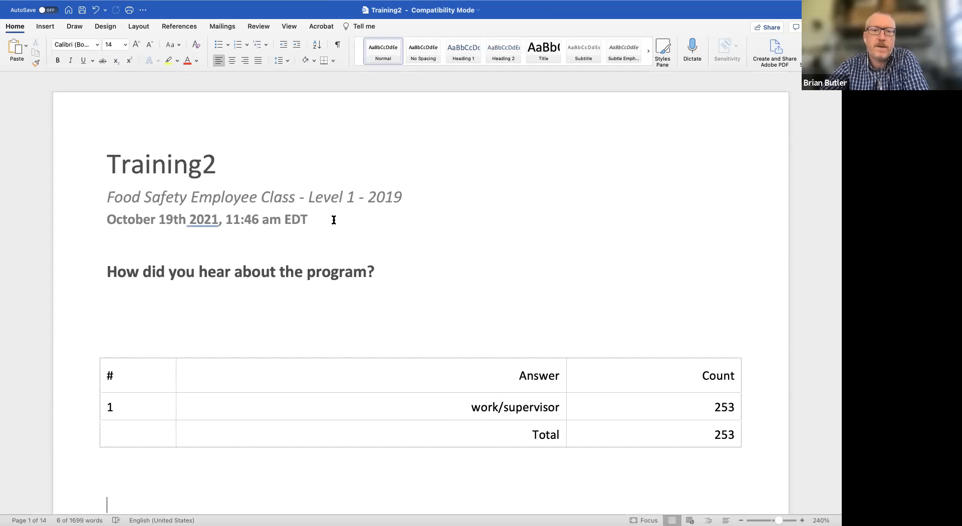
double_click(158, 157)
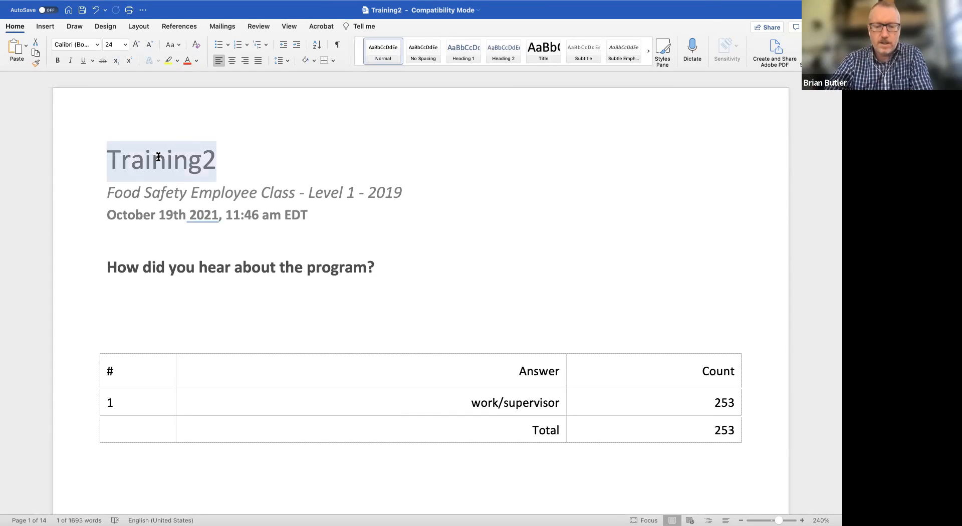
text(Restaurant)
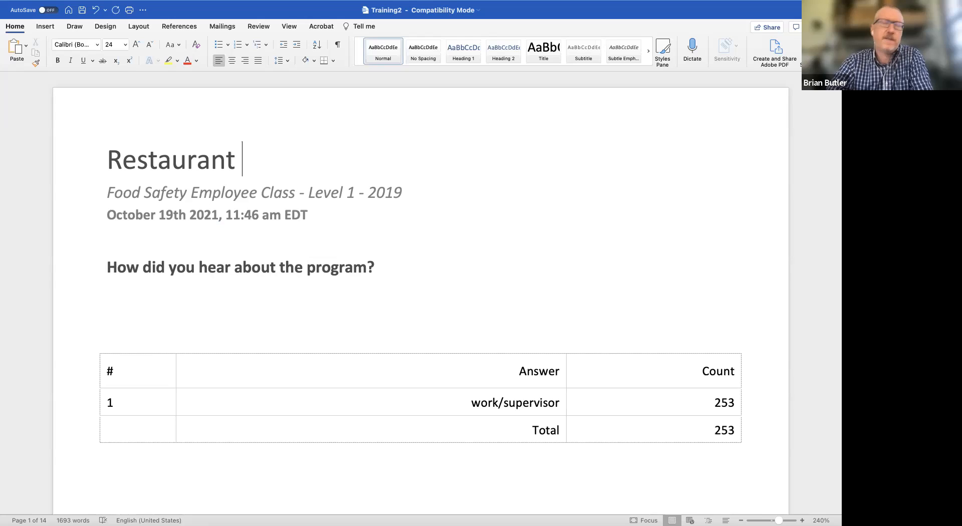
text( Advoi)
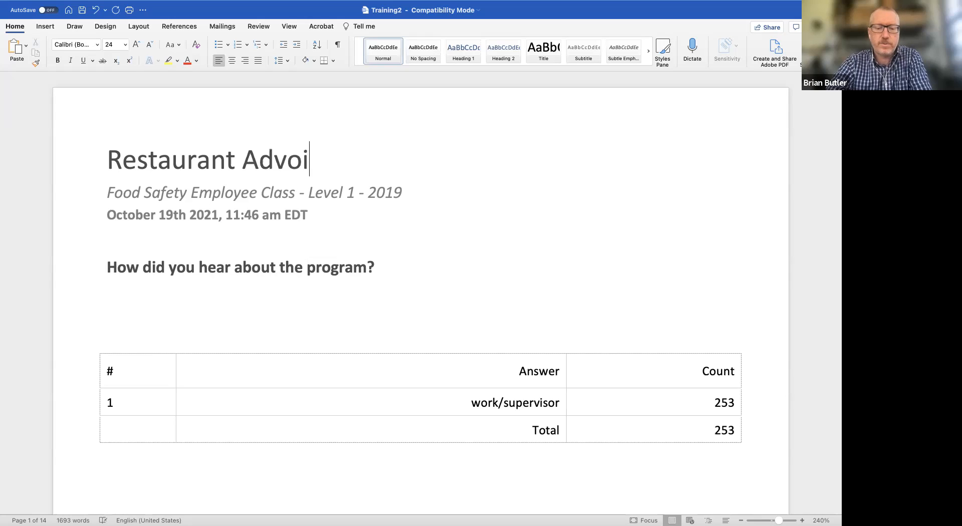
key(BackSpace)
key(BackSpace)
text(isory)
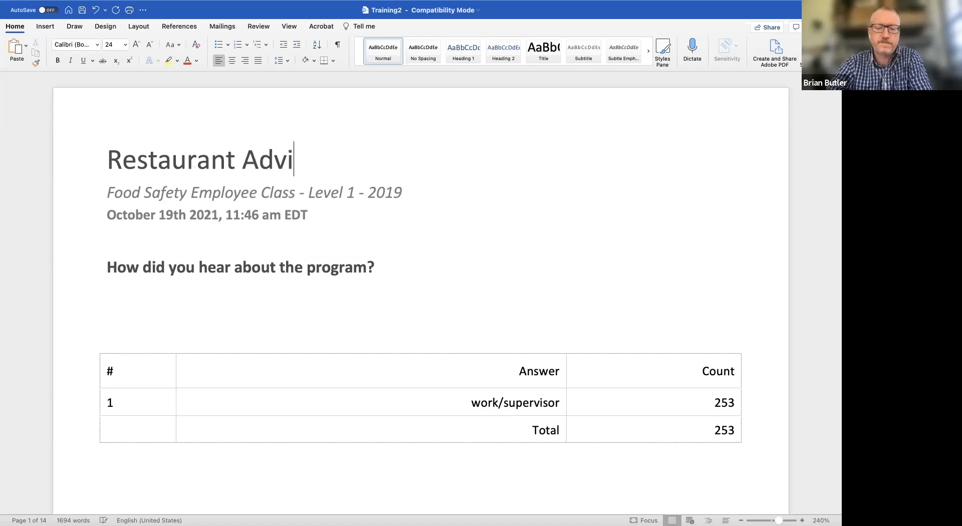
text( Group)
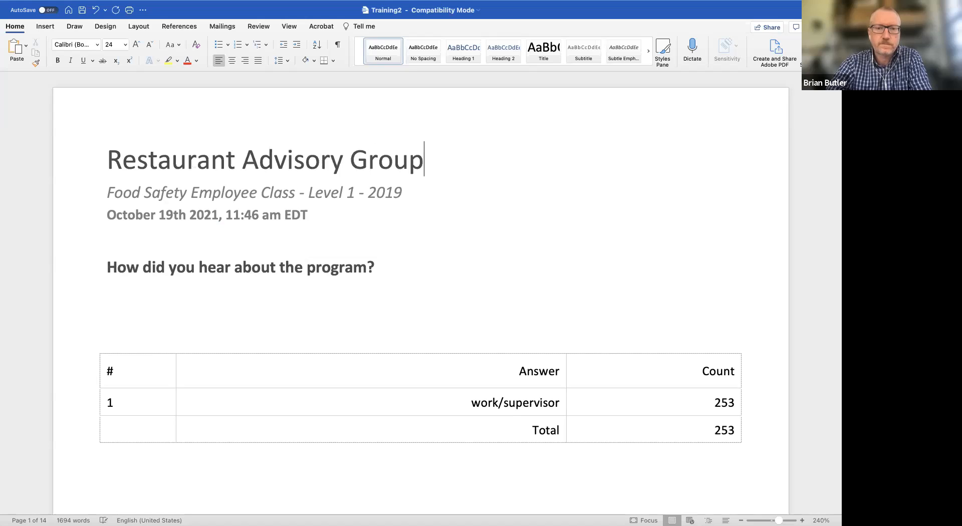
text( Summary)
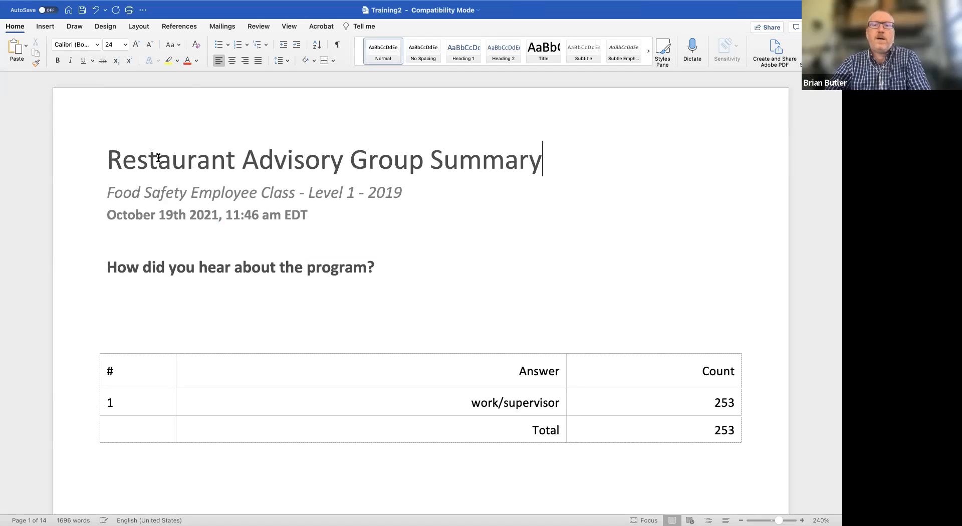
Delete the survey name subtitle and the date and time line beneath the document title.
click(378, 243)
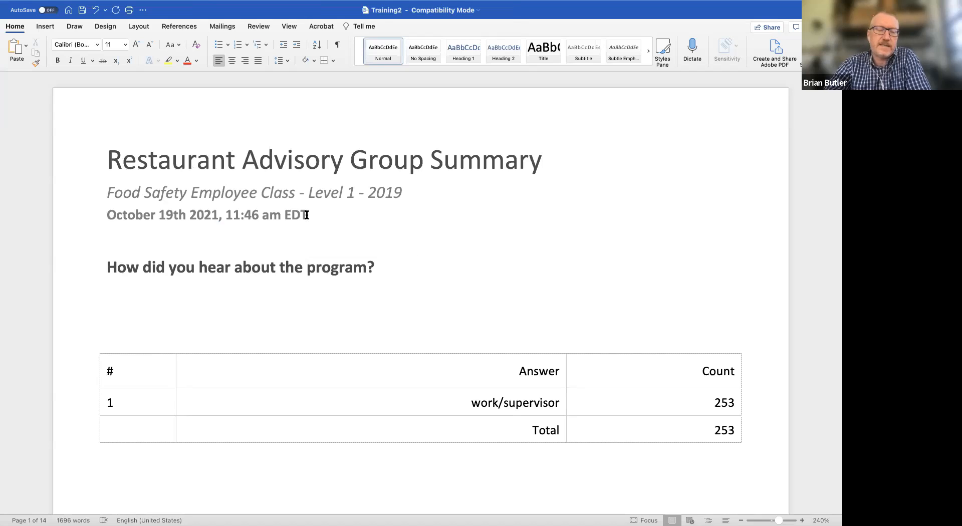
drag(307, 215, 137, 186)
key(Delete)
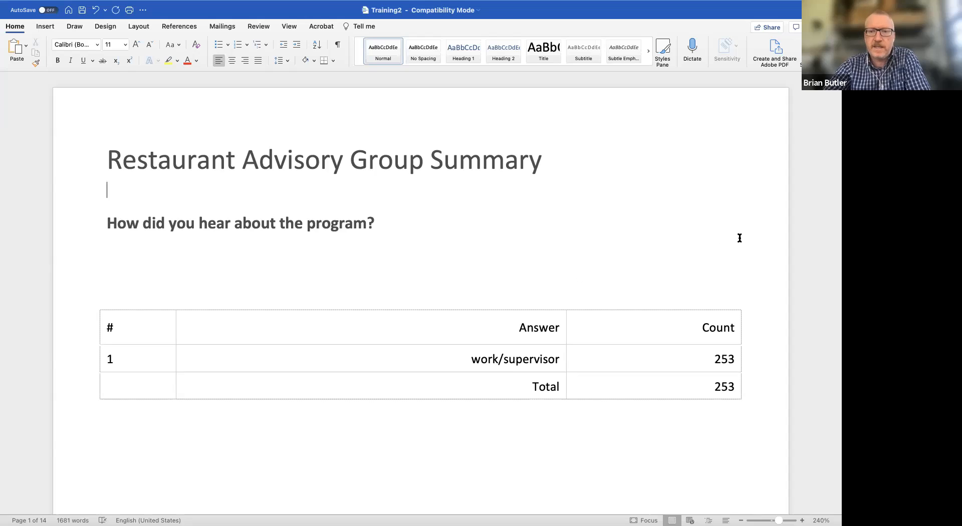
Remove the "Q14 - " prefix from the heading "Tell about something new you learned in the program.".
scroll(770, 240, down, 5)
scroll(771, 241, up, 3)
scroll(771, 241, down, 10)
scroll(770, 241, down, 4)
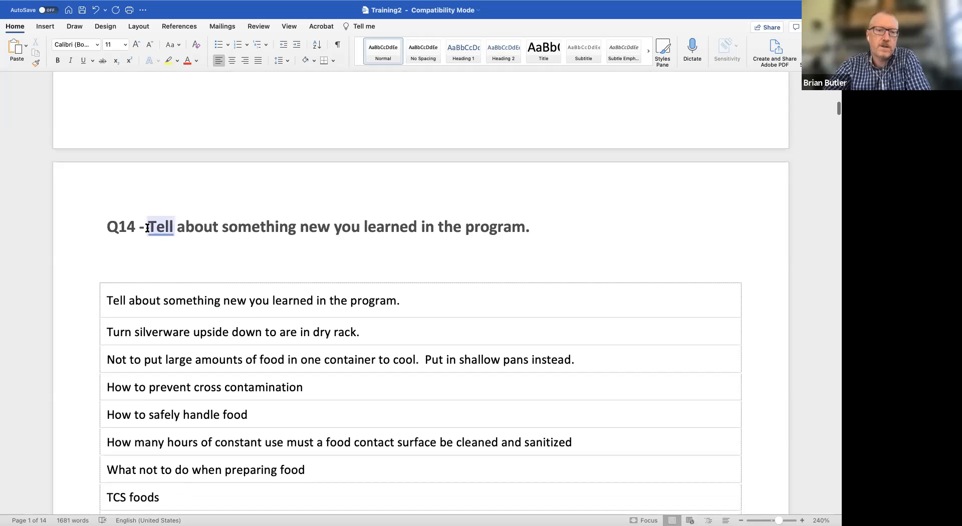
click(148, 227)
key(BackSpace)
key(BackSpace)
key(BackSpace)
key(BackSpace)
key(BackSpace)
key(BackSpace)
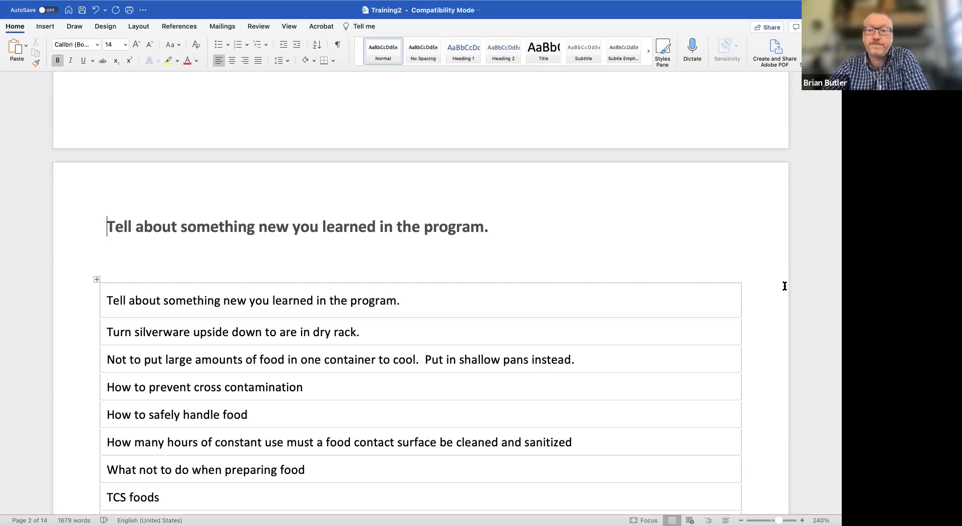
Delete the page break before "Tell about something new you learned in the program." so it follows the count table on page 1.
scroll(771, 284, up, 3)
key(BackSpace)
key(BackSpace)
scroll(716, 400, up, 7)
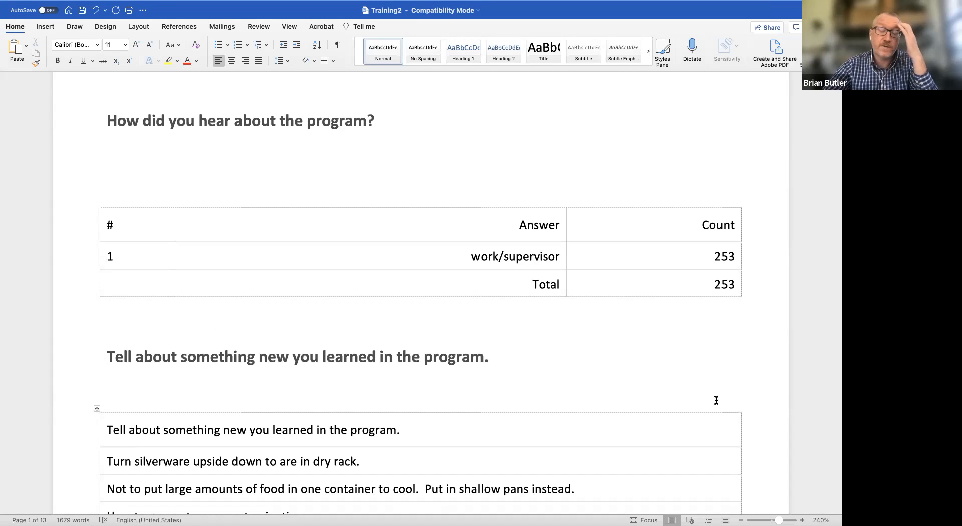
Delete the first row of the responses table, which repeats the question text.
scroll(762, 375, down, 3)
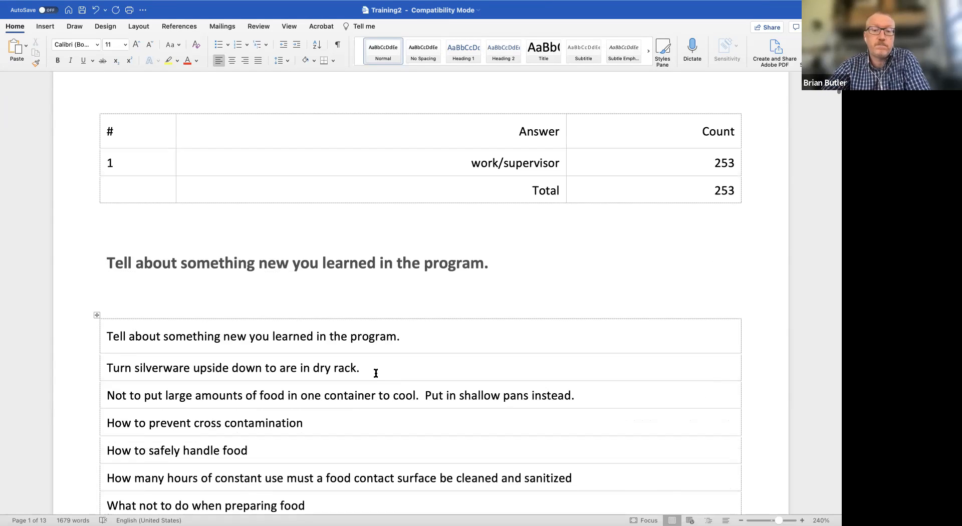
triple_click(371, 335)
key(BackSpace)
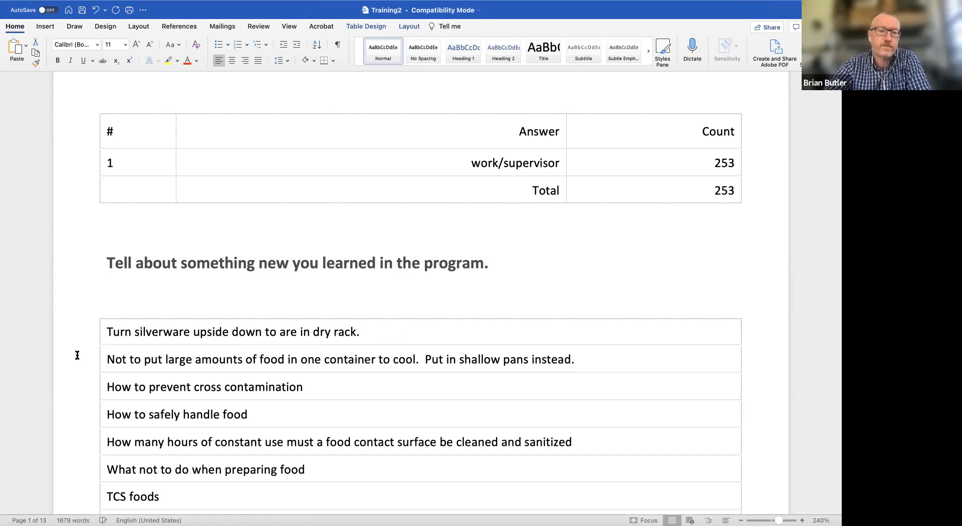
Format all responses in the "Tell about something new you learned" table as a bulleted list, and look over the result.
click(96, 315)
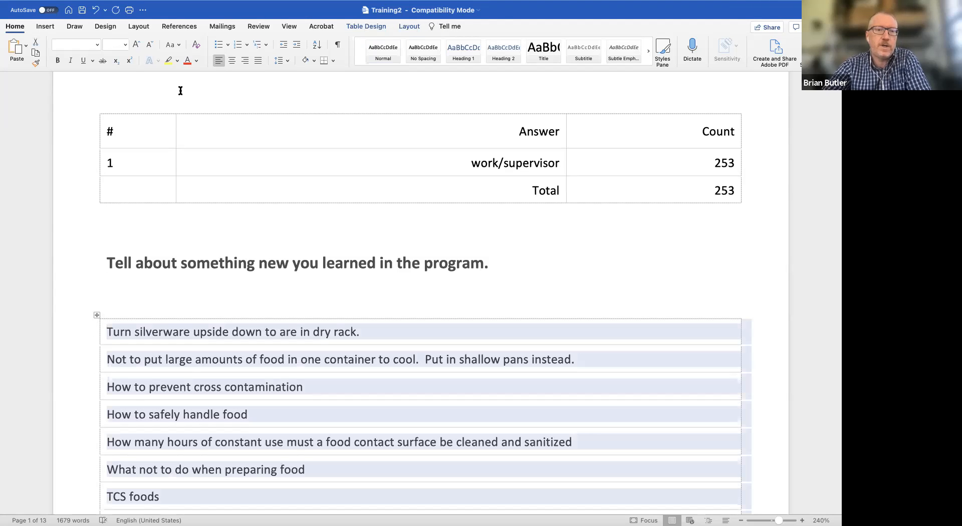
click(218, 44)
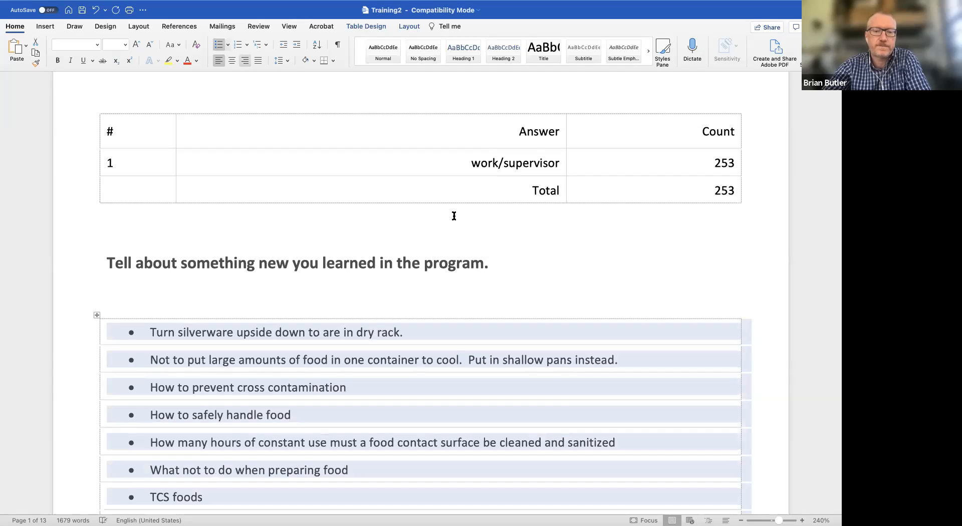
click(609, 272)
scroll(727, 307, down, 3)
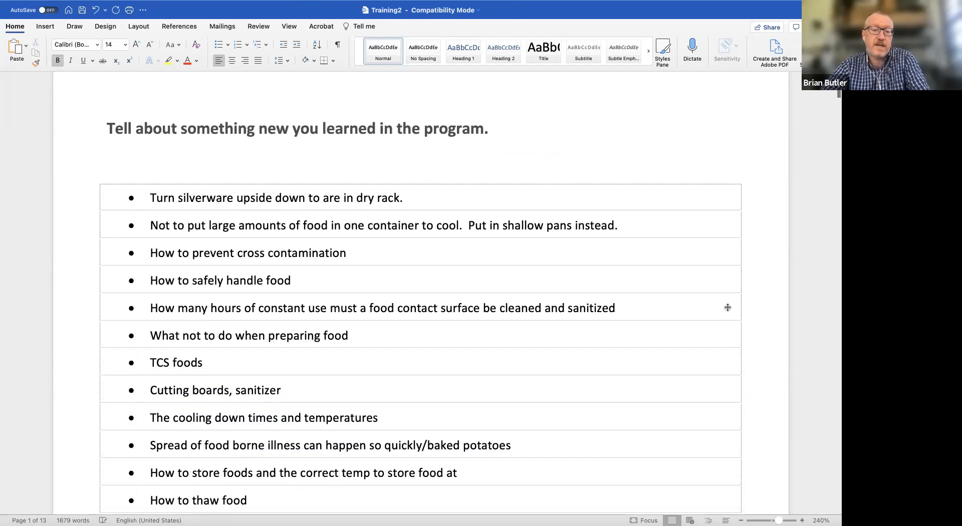
scroll(727, 307, down, 1)
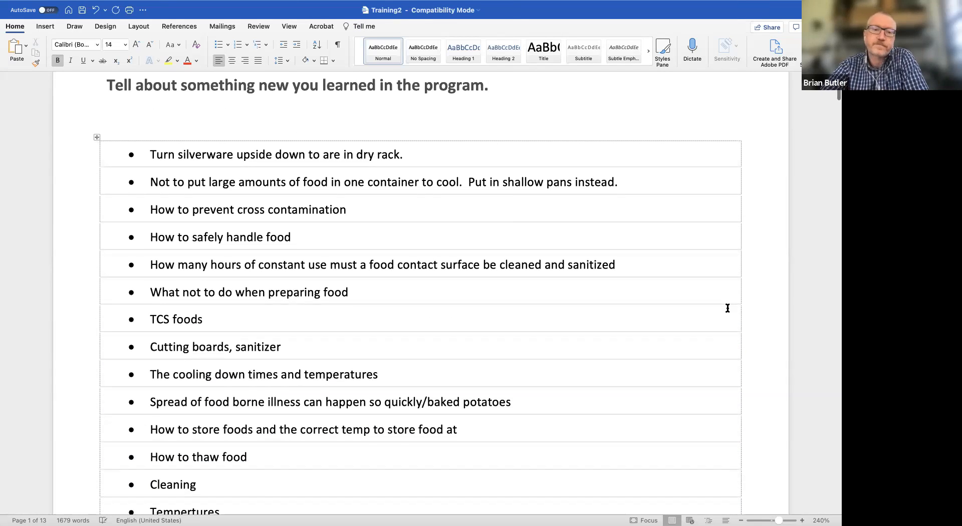
Look through the rest of the document from the bulleted responses to the ethnicity tables and the "Q17 - Sex" section.
scroll(728, 308, up, 8)
scroll(727, 308, down, 20)
scroll(727, 307, down, 15)
scroll(728, 308, up, 5)
scroll(727, 308, down, 10)
scroll(727, 307, up, 4)
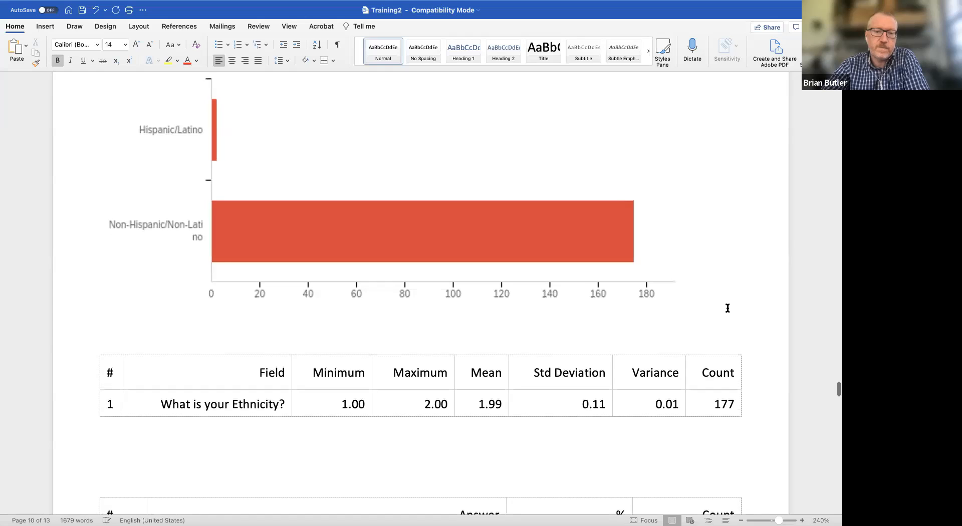
scroll(727, 307, down, 6)
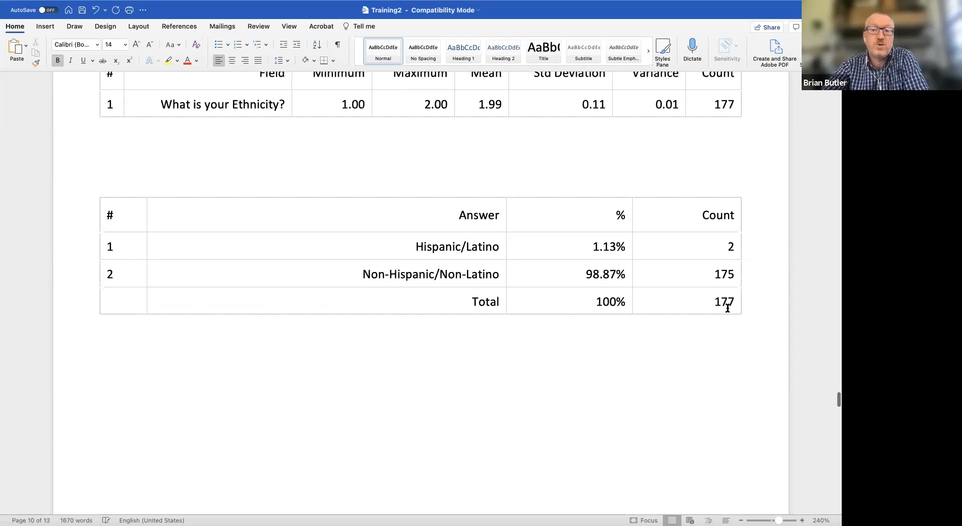
scroll(728, 308, down, 12)
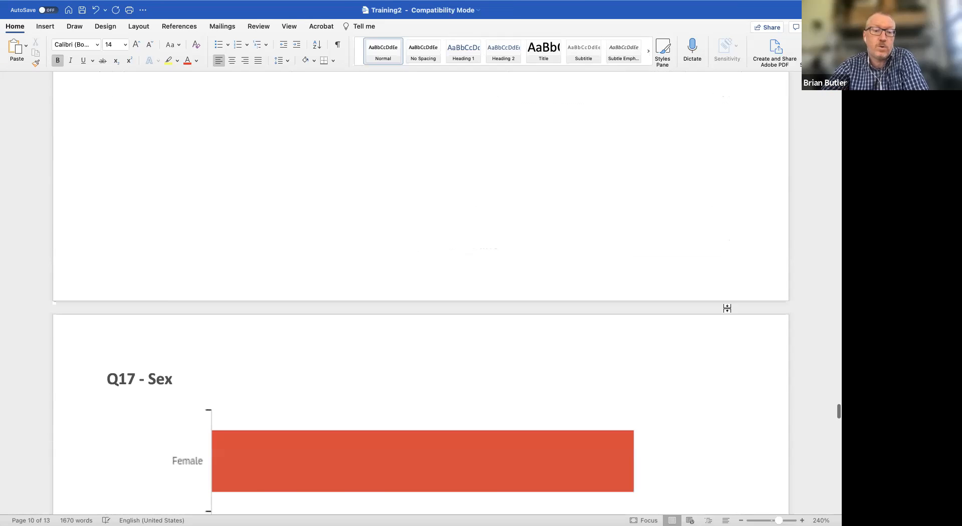
scroll(727, 307, down, 8)
scroll(727, 308, up, 8)
scroll(728, 307, up, 2)
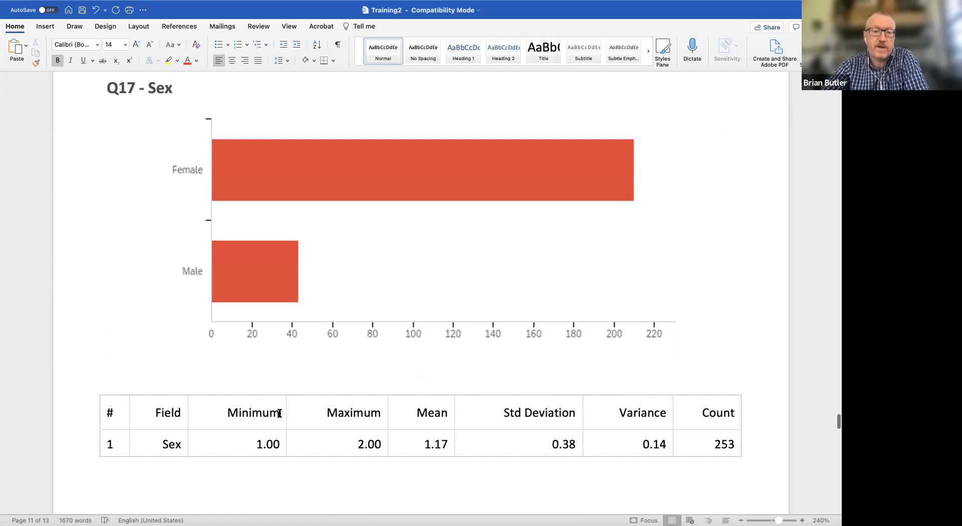
Delete the statistics table below the "Q17 - Sex" chart and the blank lines above the answer table.
click(357, 421)
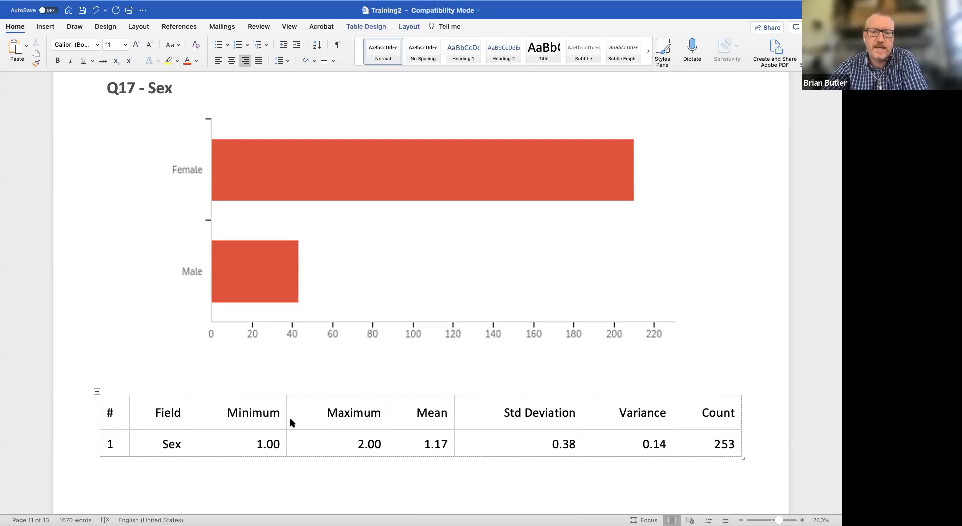
click(97, 392)
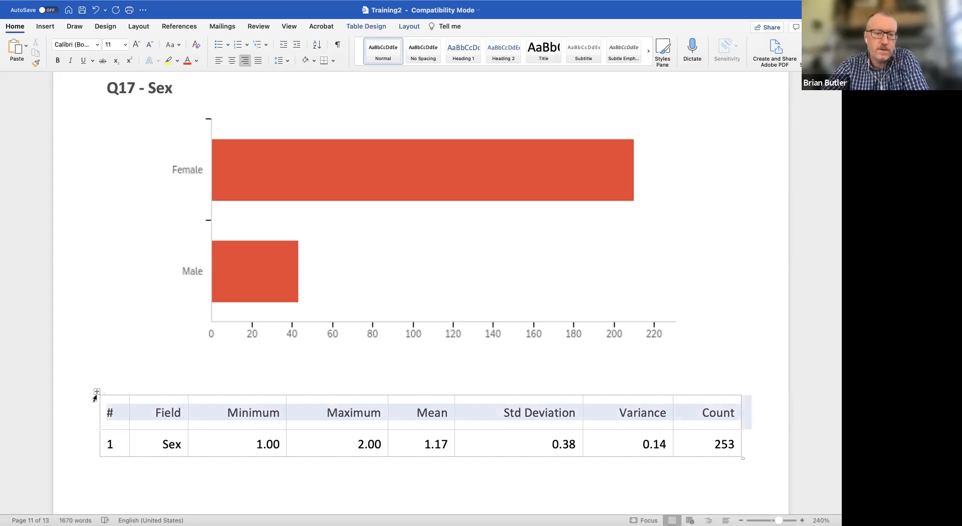
click(95, 390)
key(BackSpace)
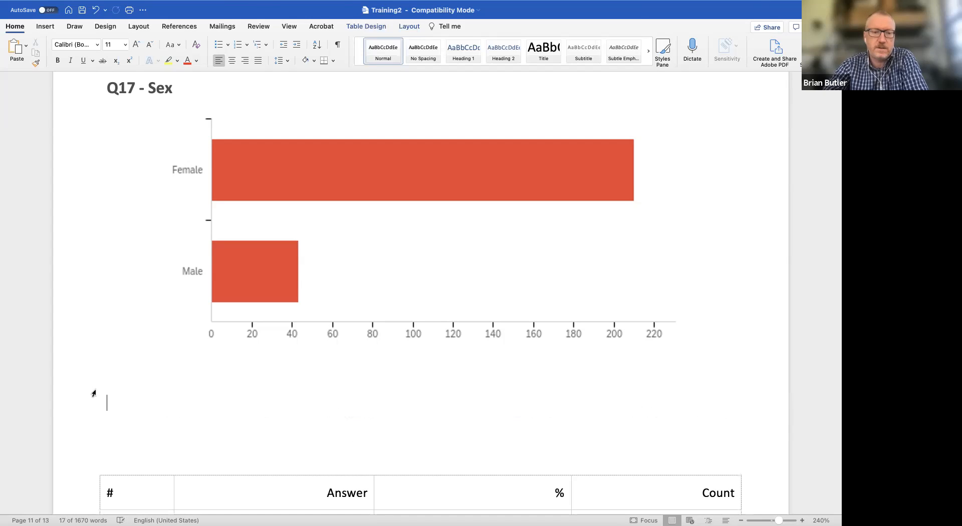
scroll(94, 393, down, 3)
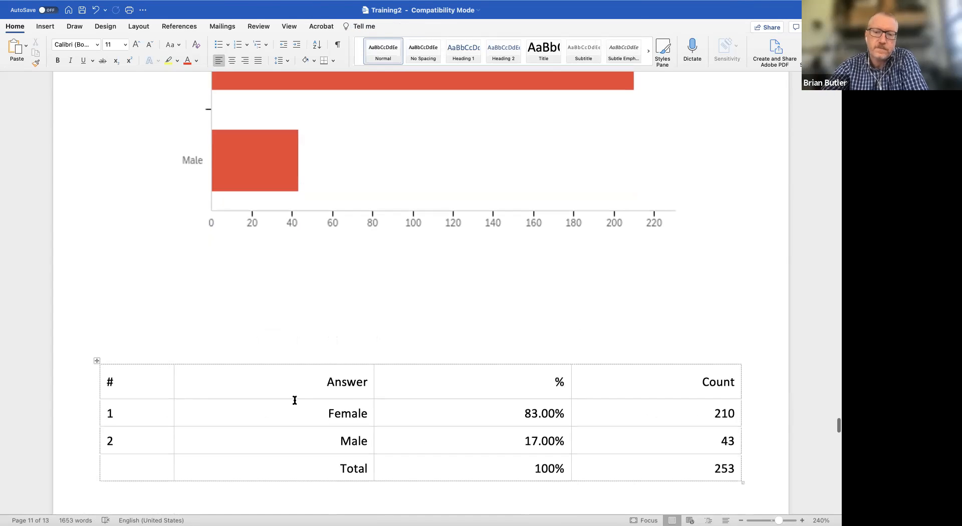
click(292, 347)
key(BackSpace)
key(BackSpace)
key(BackSpace)
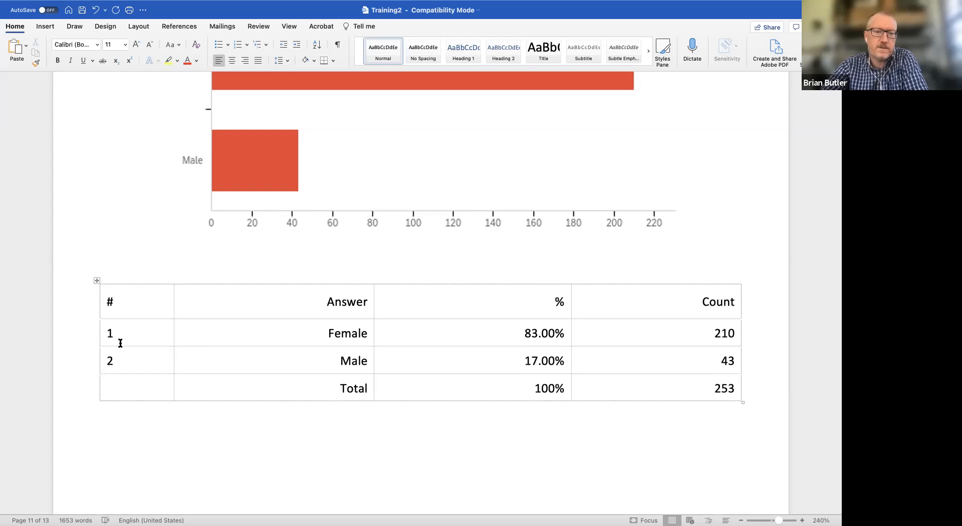
Delete the "#" column from the Sex answer table and shorten the Female and Male percentages to 83.0% and 17.0%.
click(122, 282)
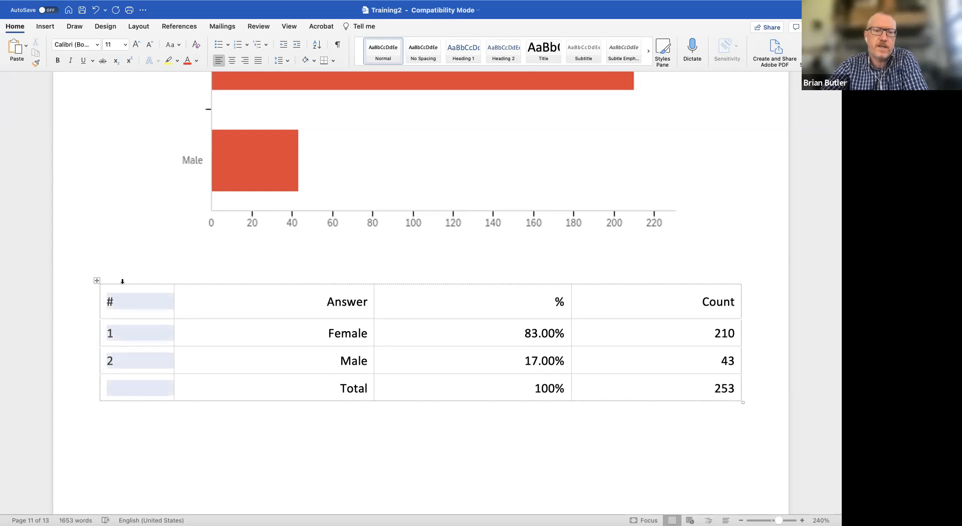
key(BackSpace)
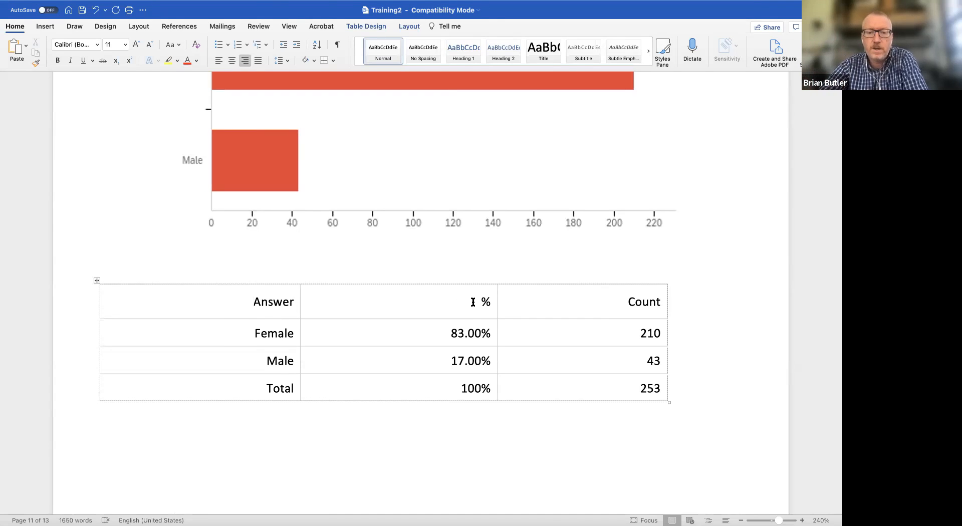
click(474, 332)
key(BackSpace)
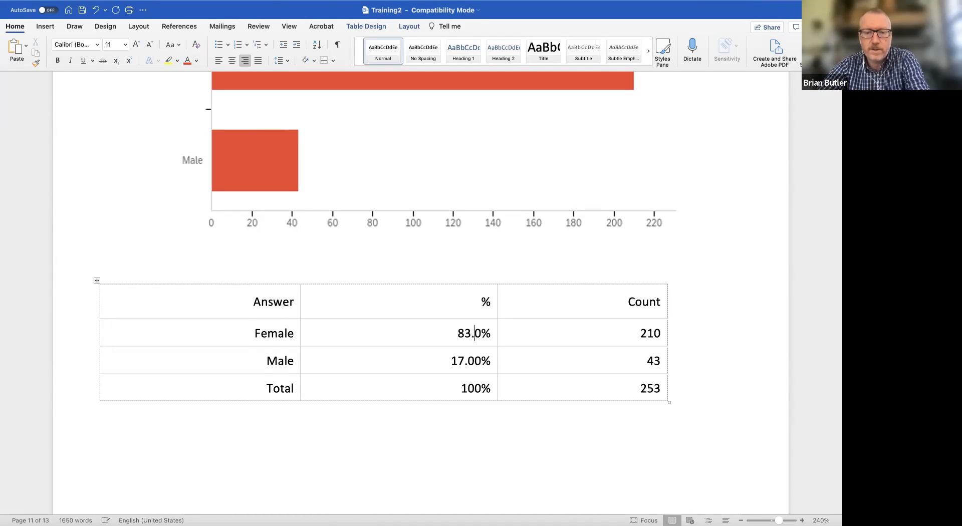
click(475, 360)
key(BackSpace)
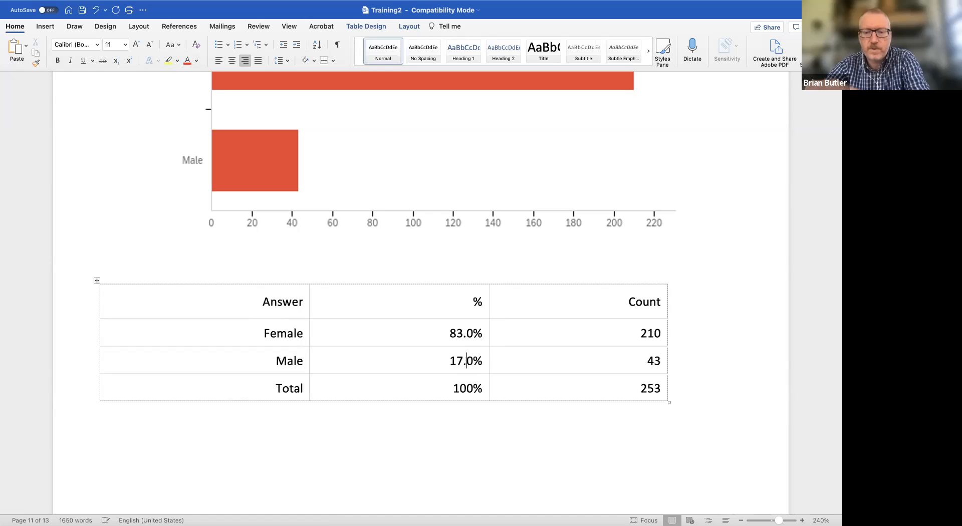
click(696, 315)
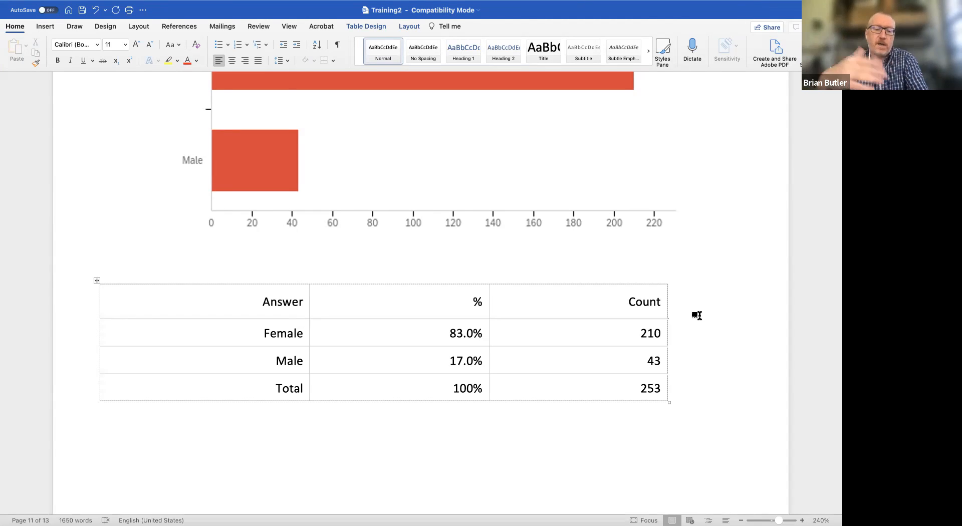
Switch to the Qualtrics report in the browser and close the list of previous exports.
key(super+Tab)
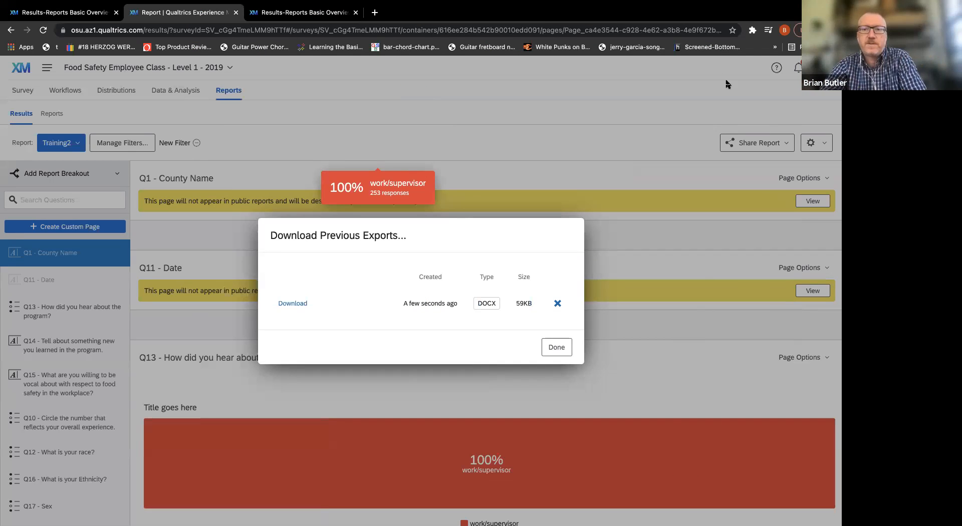
mouse_move(667, 5)
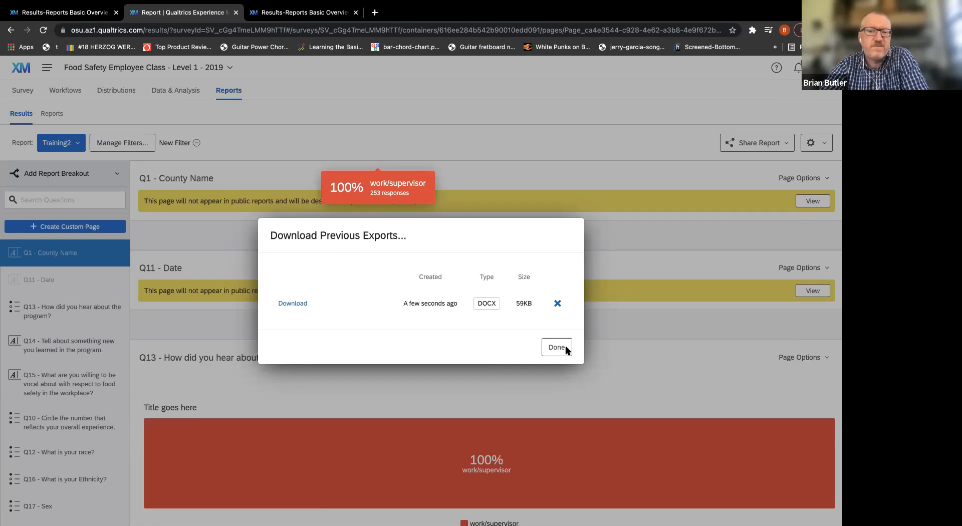
click(565, 348)
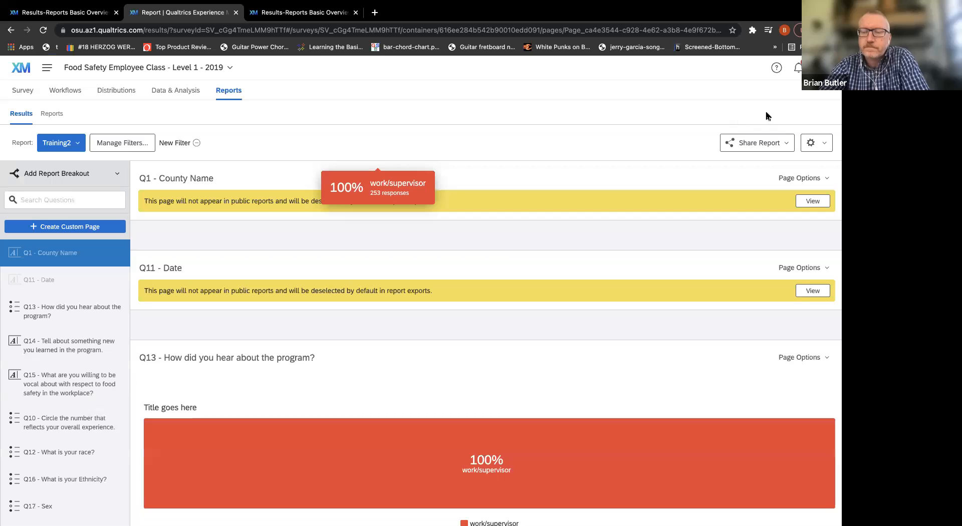
Open the report email scheduler for Training2 and view the contact list choices for its recipients.
click(786, 145)
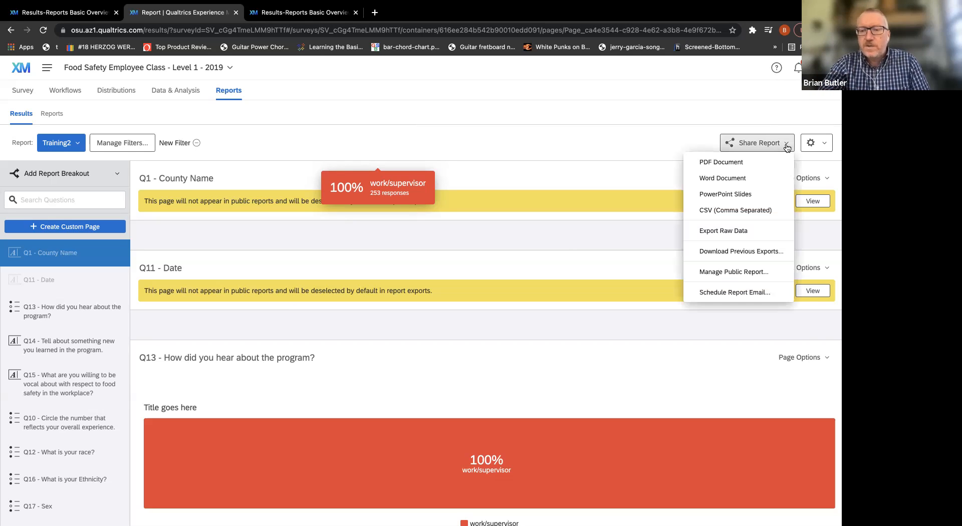
click(741, 294)
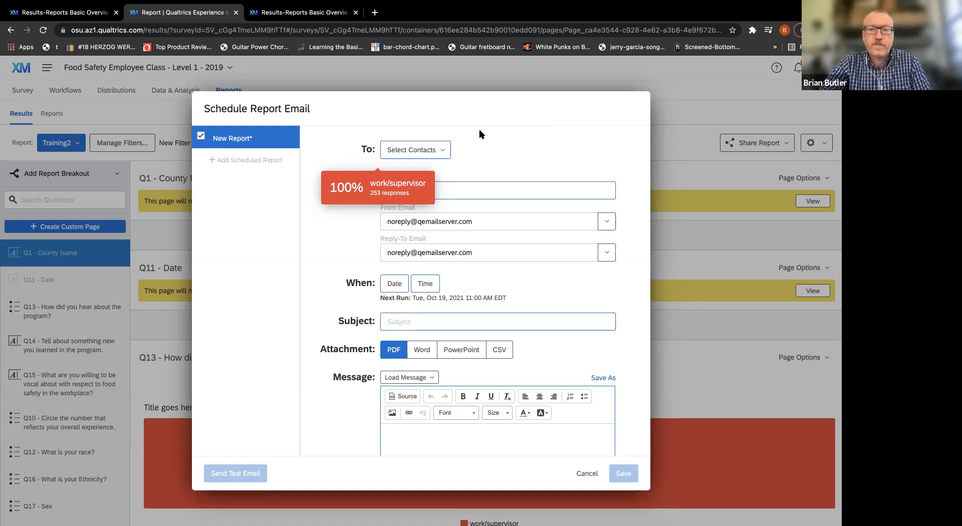
click(451, 150)
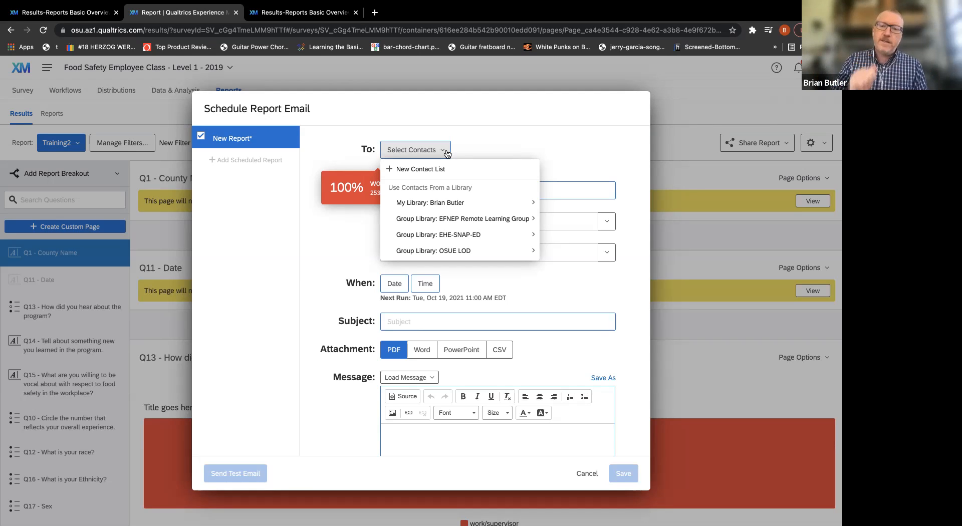
click(352, 246)
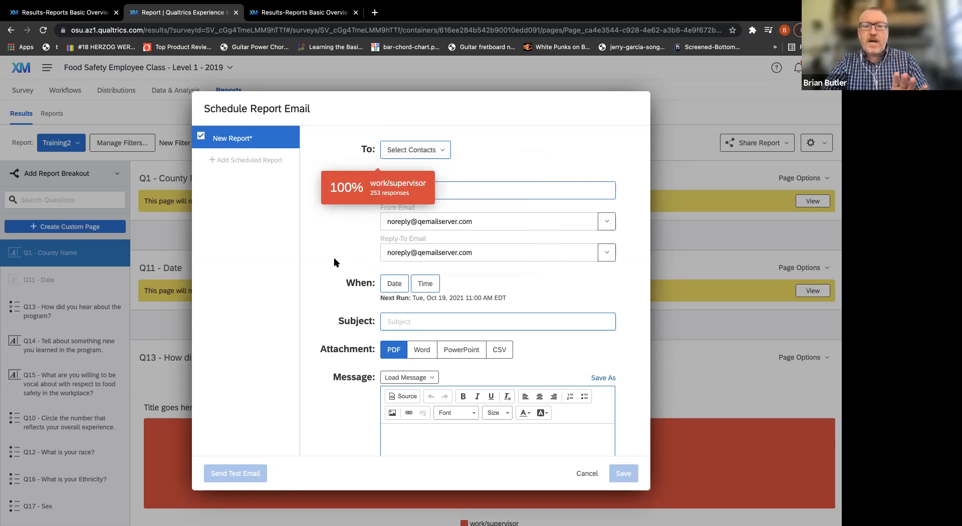
Schedule the report email to run monthly on the 15th at 07:00.
click(395, 284)
mouse_move(406, 321)
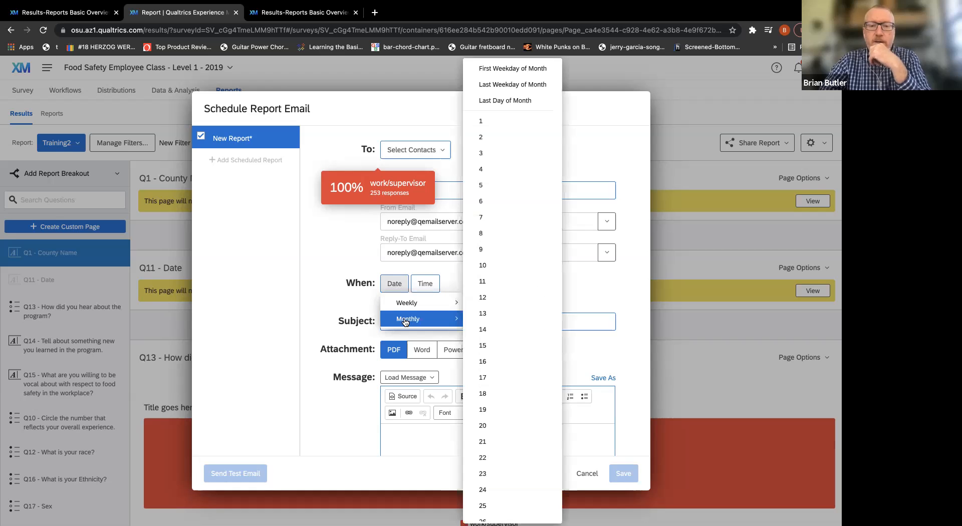
click(496, 344)
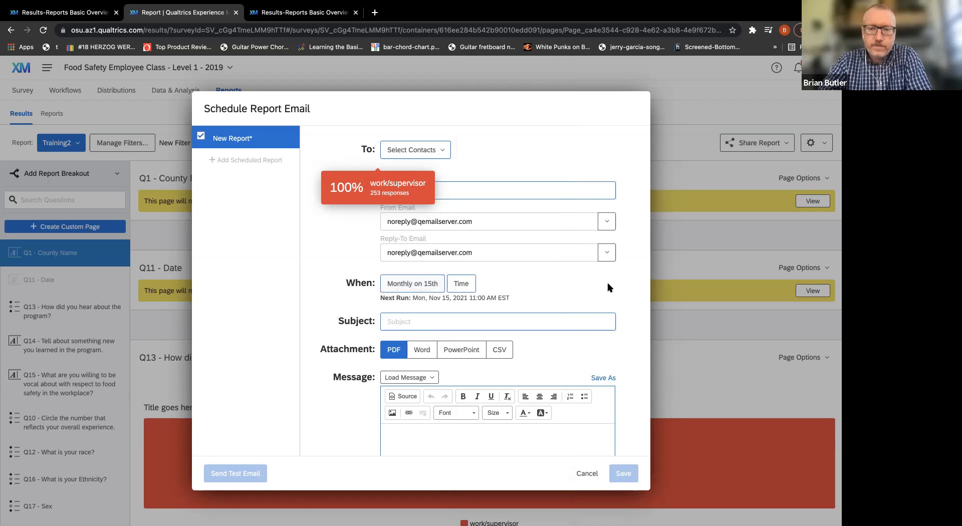
click(467, 287)
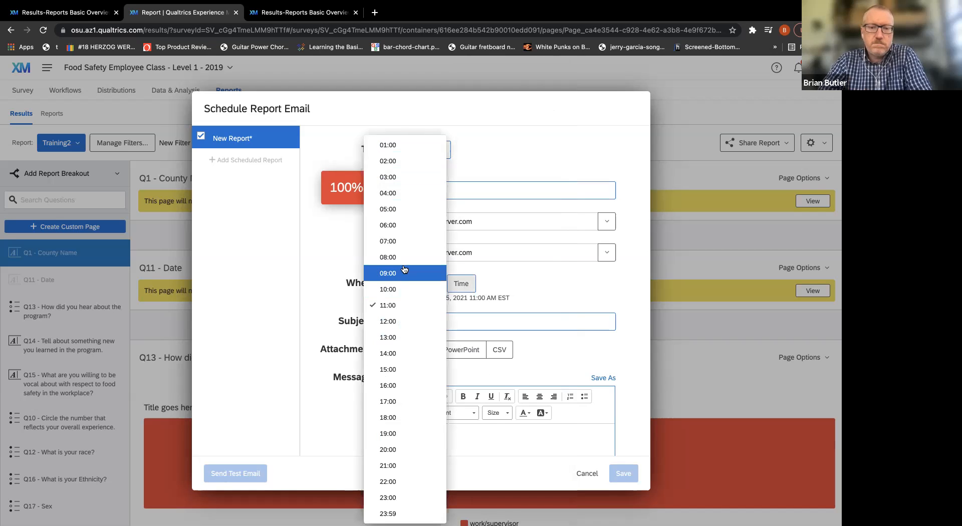
click(399, 244)
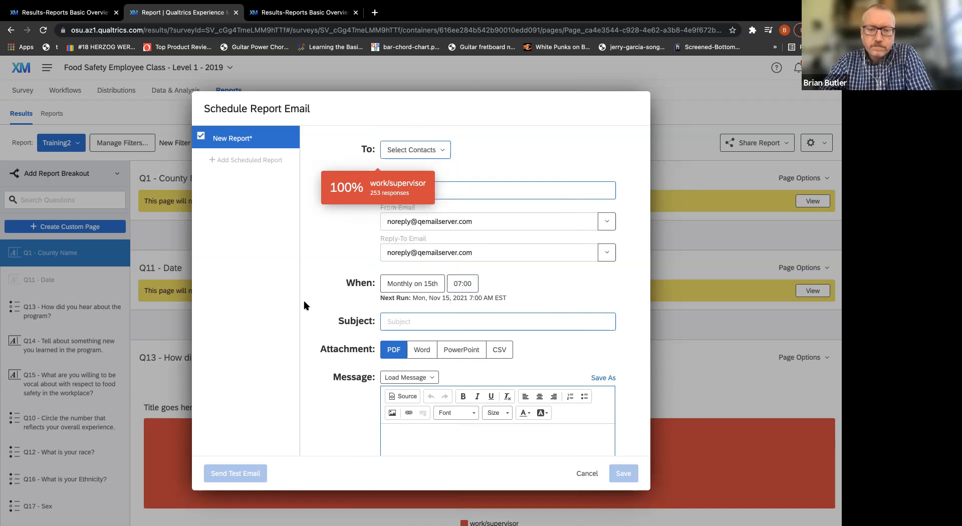
Enter the subject "Monthly Report" and the message "Hey team, here's the report fore this month", and discard the scheduled email.
click(411, 322)
text(Monthly Report)
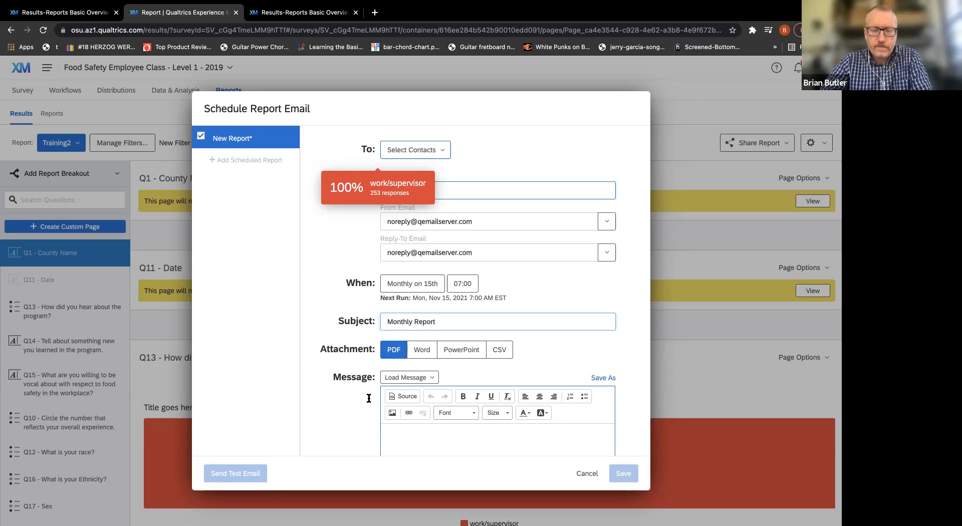
click(414, 429)
text(Hey team, here's the report fore this month)
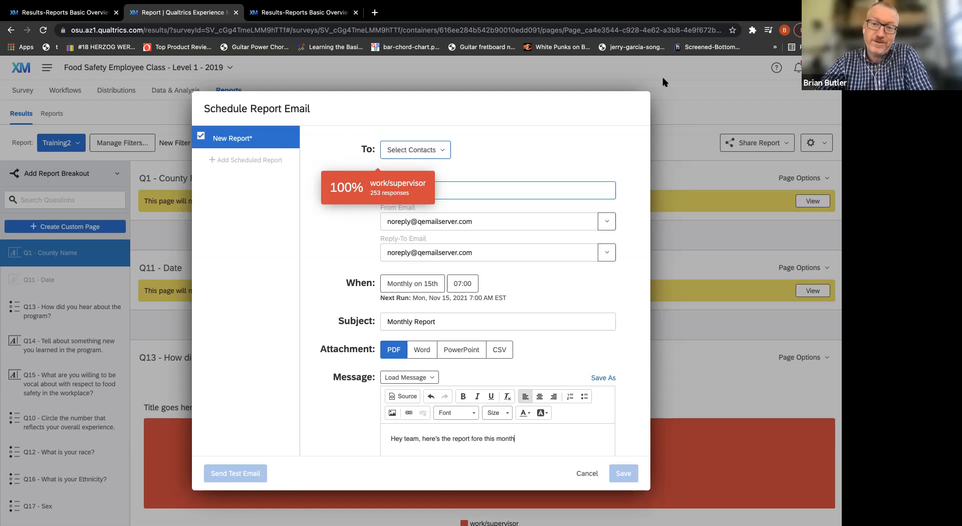
click(586, 473)
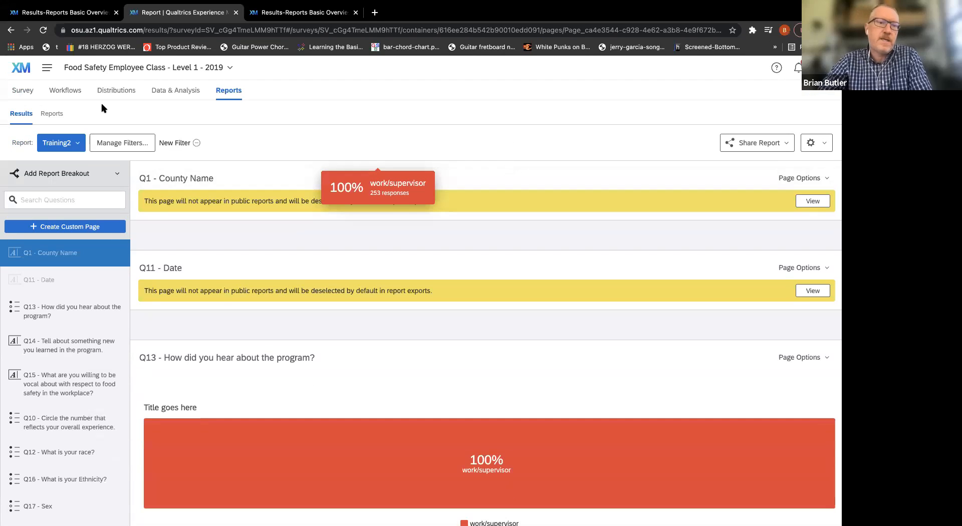
Open the "National Dining With Diabetes - PRE" project from the project list and view its Results report.
click(47, 94)
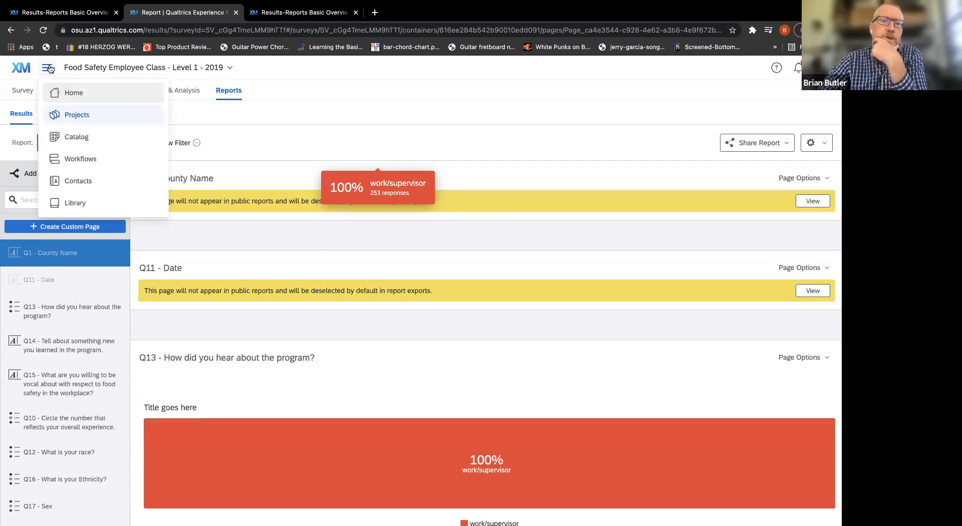
click(77, 115)
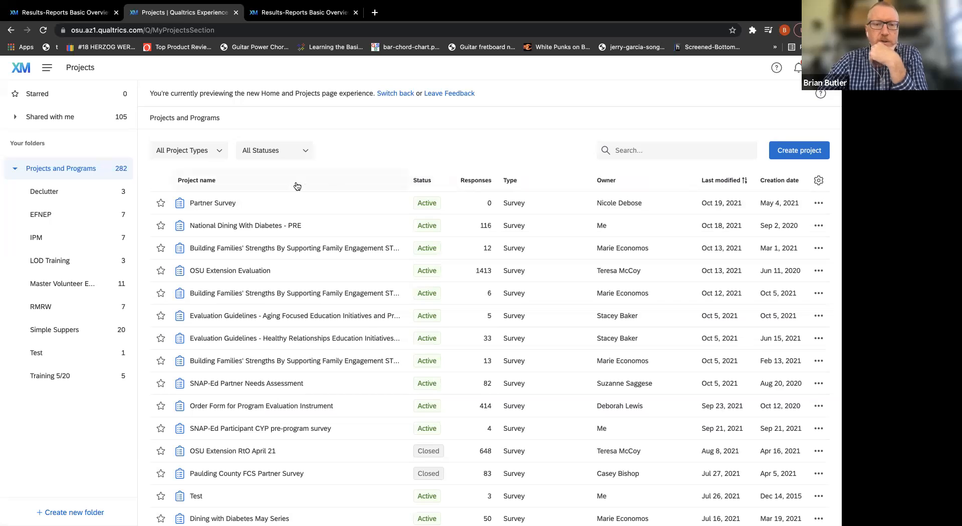
click(271, 228)
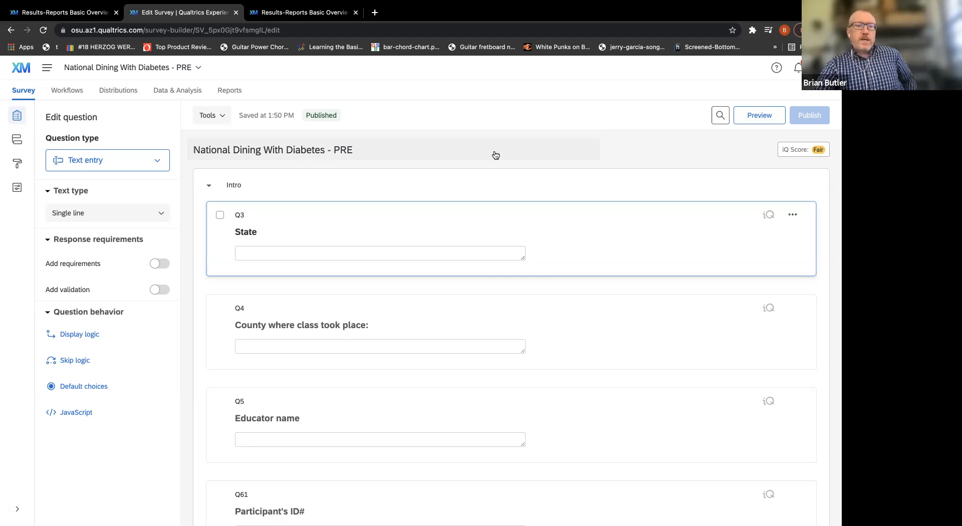
click(198, 69)
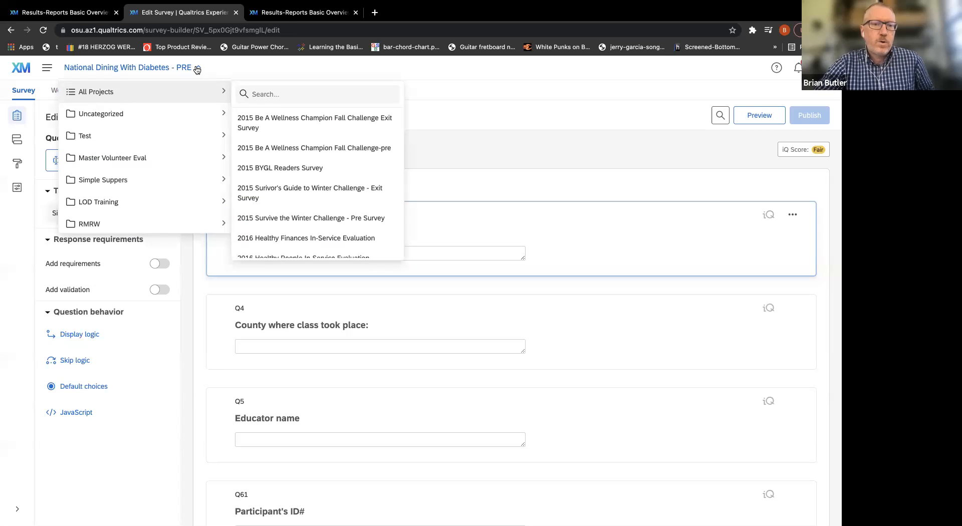
click(198, 68)
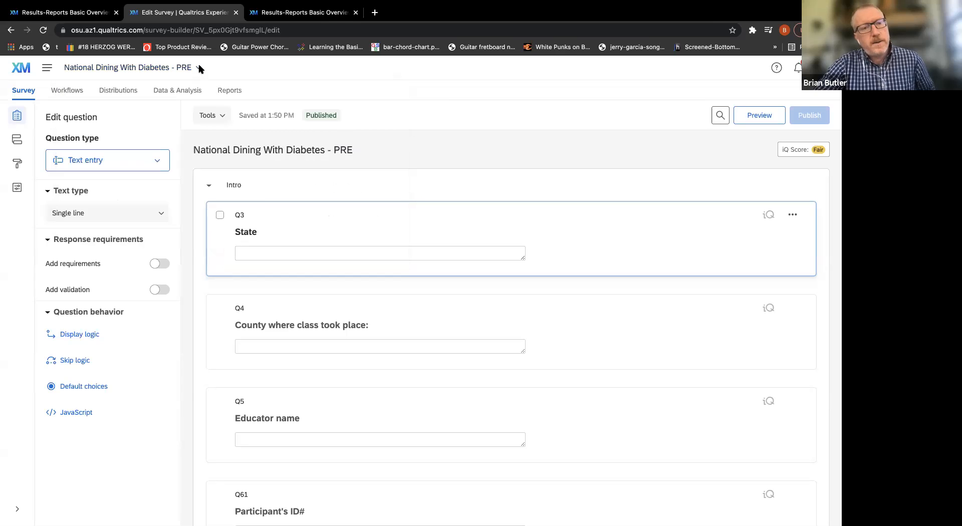
click(231, 91)
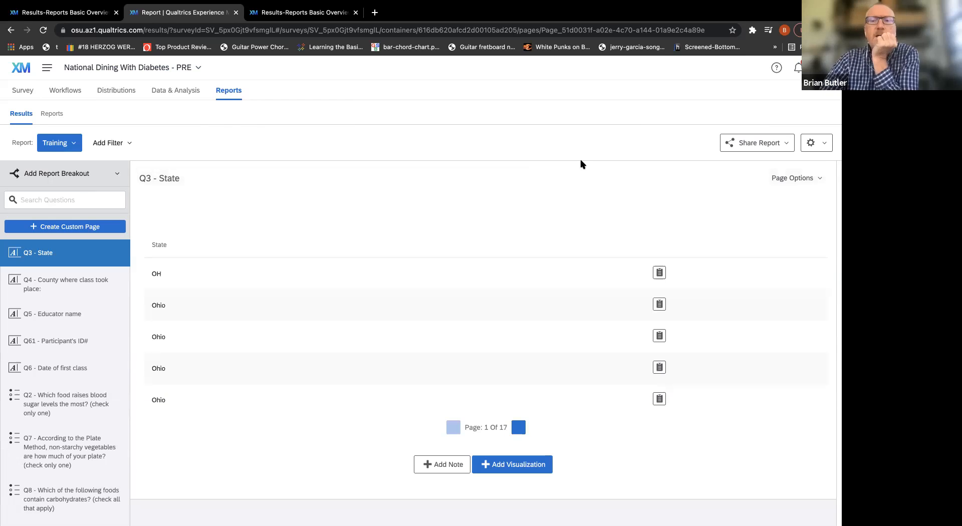
scroll(581, 165, down, 10)
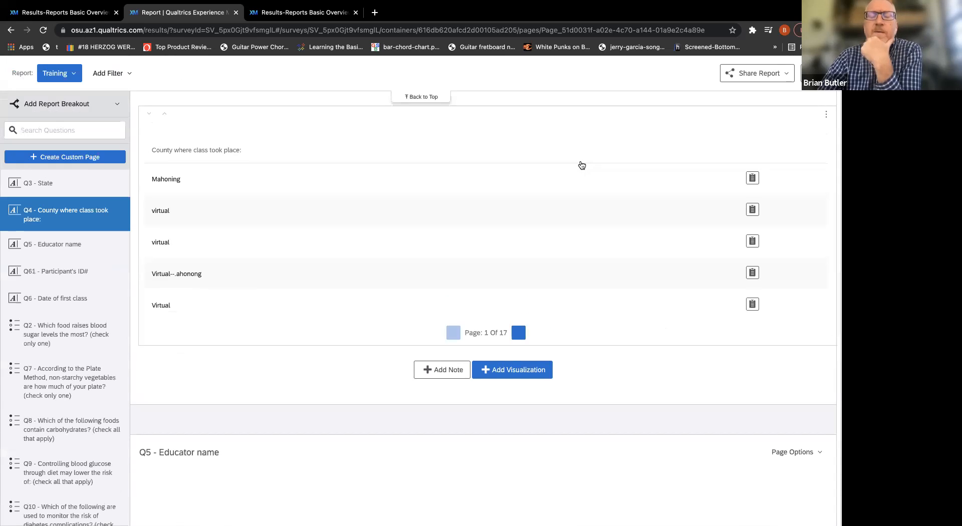
Examine the Training report's question pages from Q4 through Q14, including their charts and tables.
scroll(581, 164, down, 15)
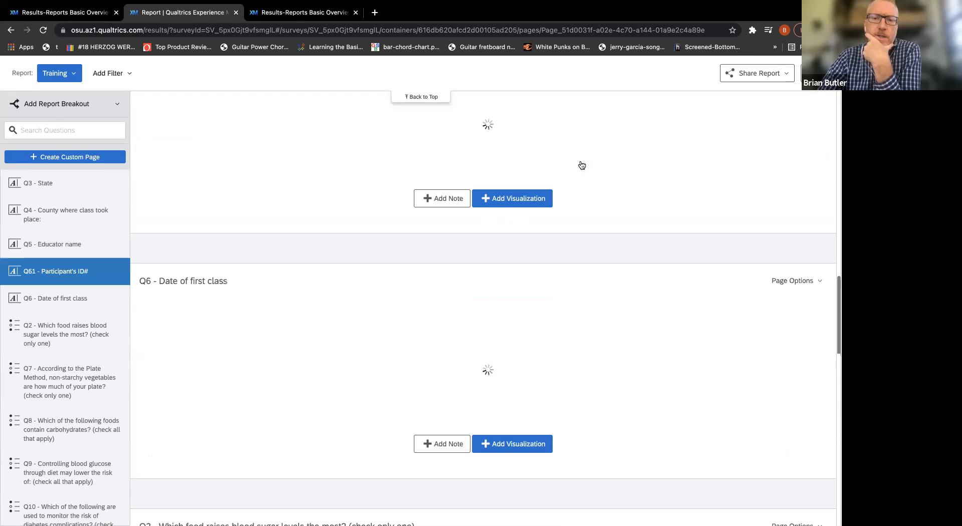
scroll(617, 344, down, 5)
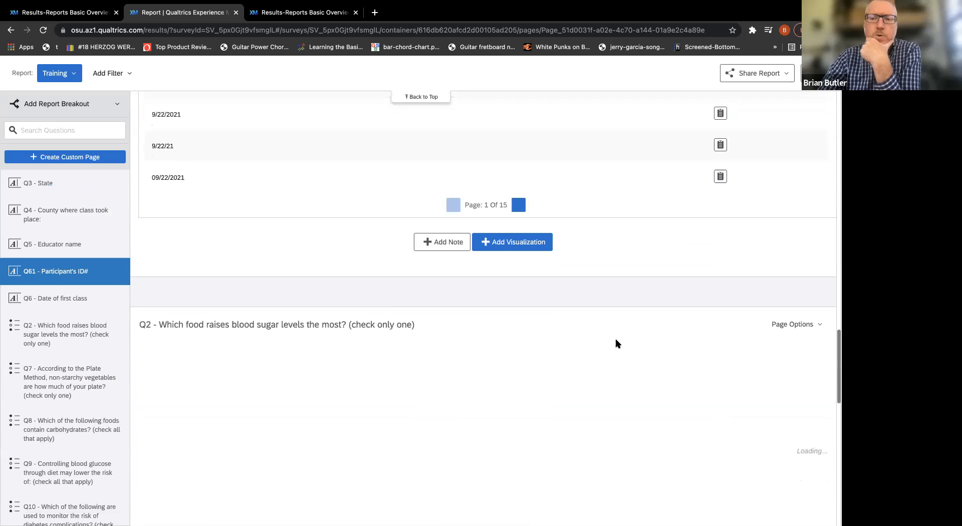
scroll(617, 344, down, 10)
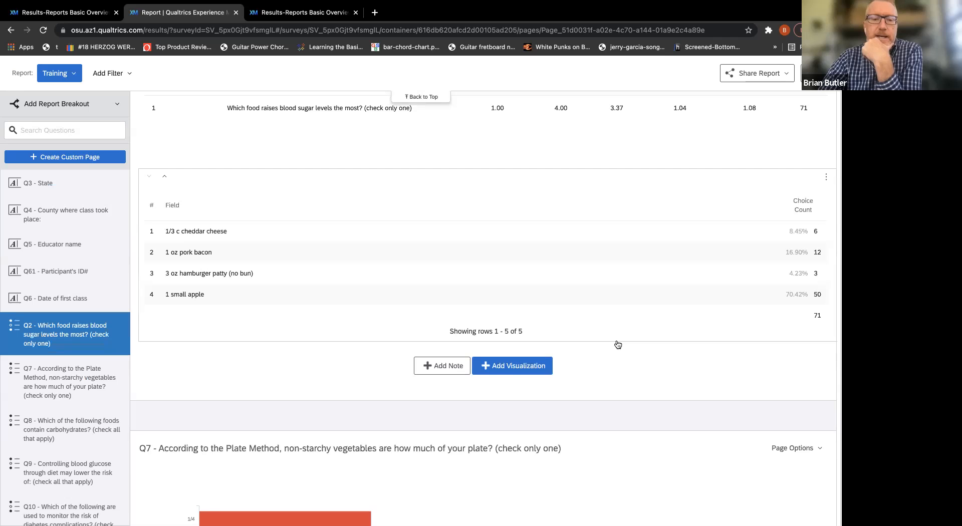
scroll(618, 344, down, 9)
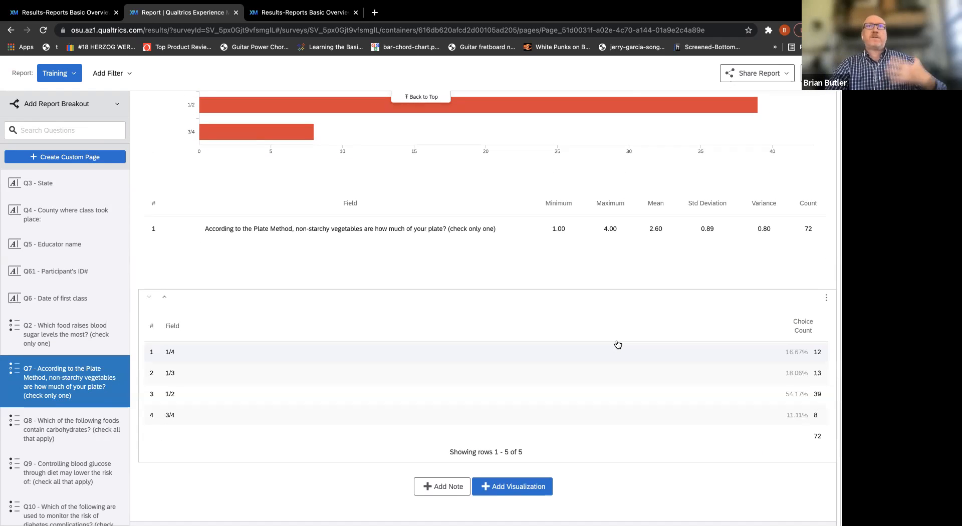
scroll(617, 344, down, 5)
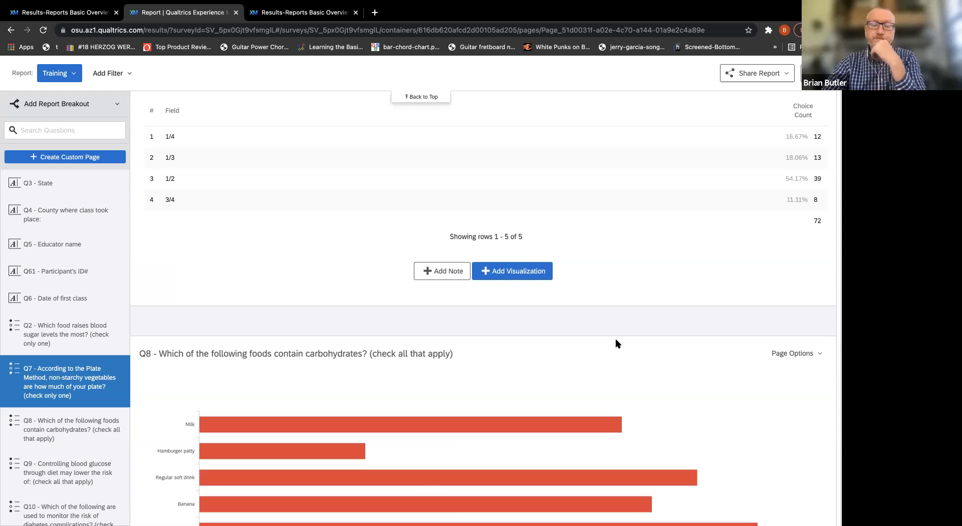
scroll(618, 344, down, 7)
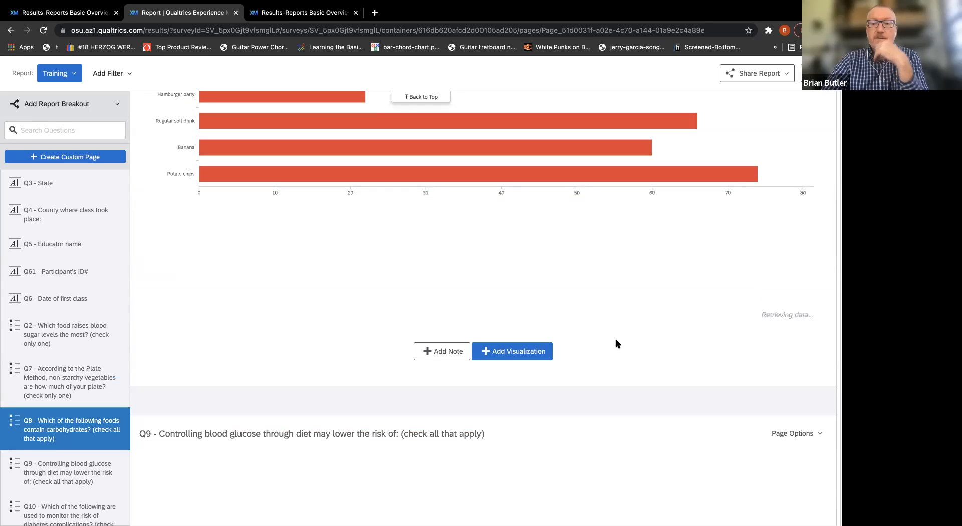
scroll(618, 345, down, 12)
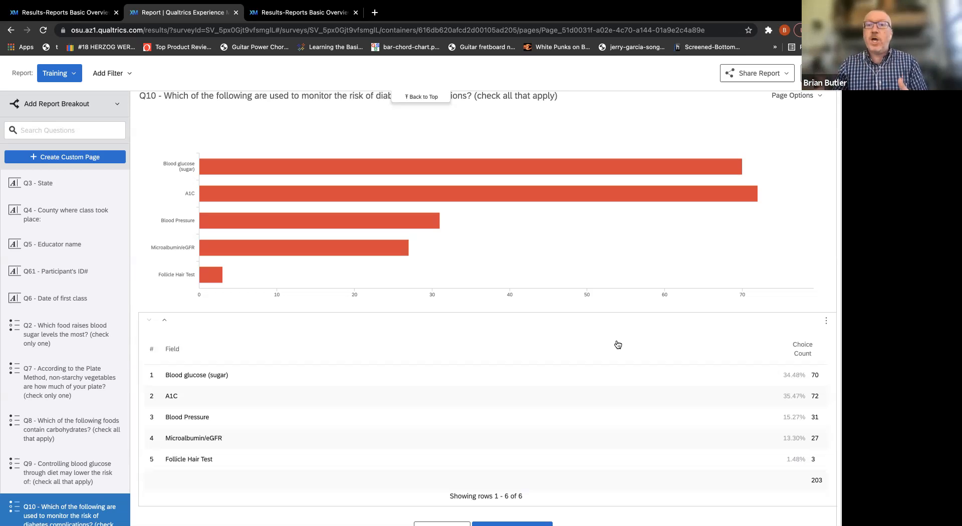
scroll(618, 345, down, 10)
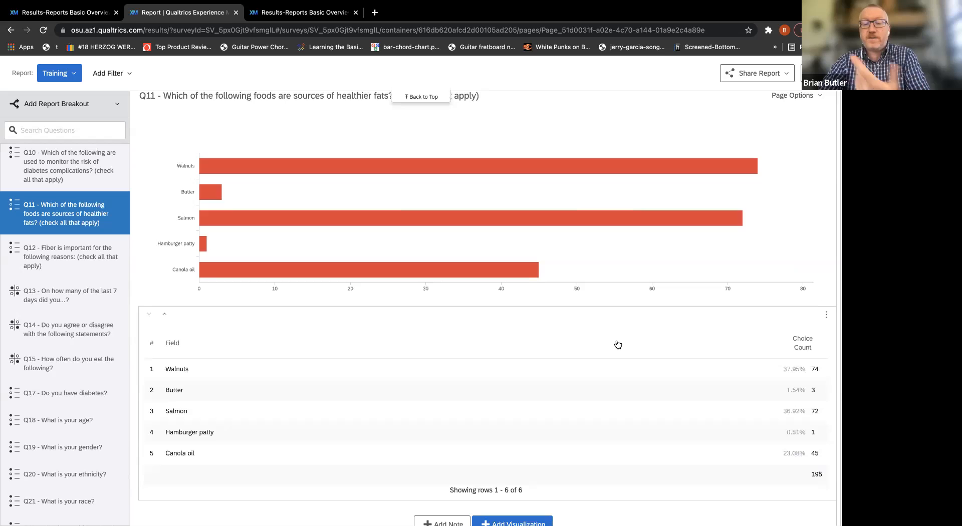
scroll(618, 344, down, 10)
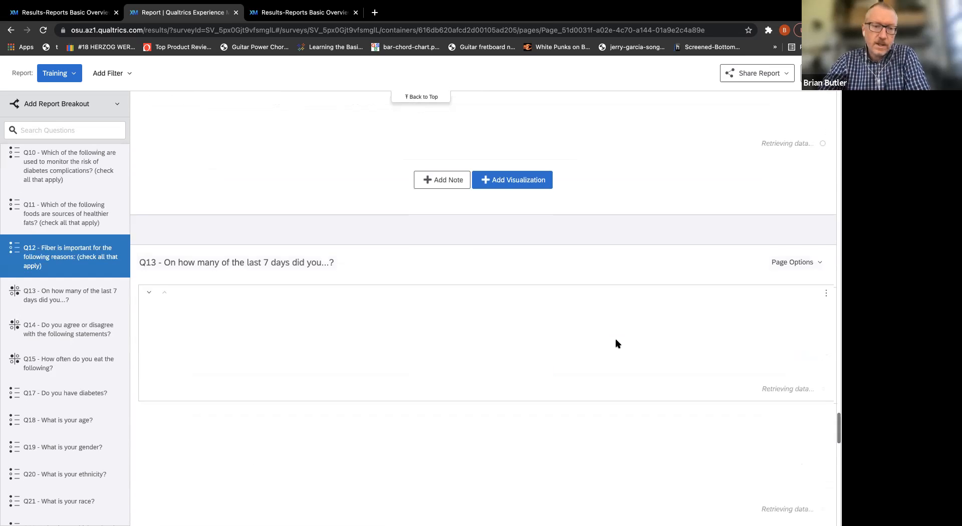
scroll(617, 344, down, 5)
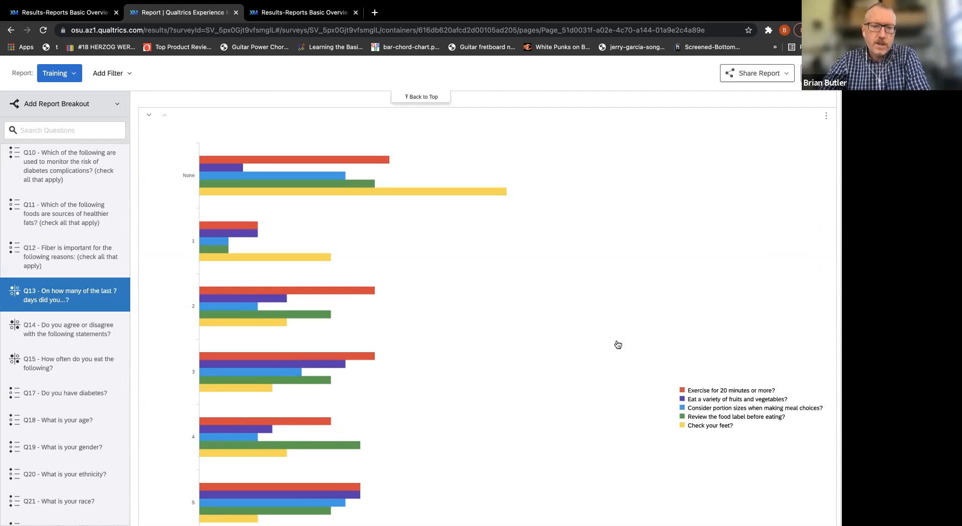
scroll(618, 344, down, 2)
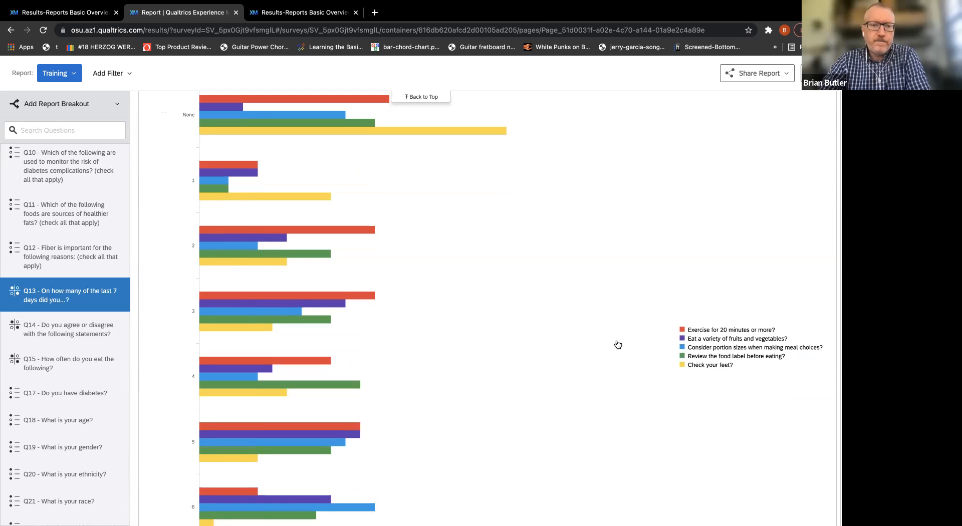
scroll(618, 344, down, 10)
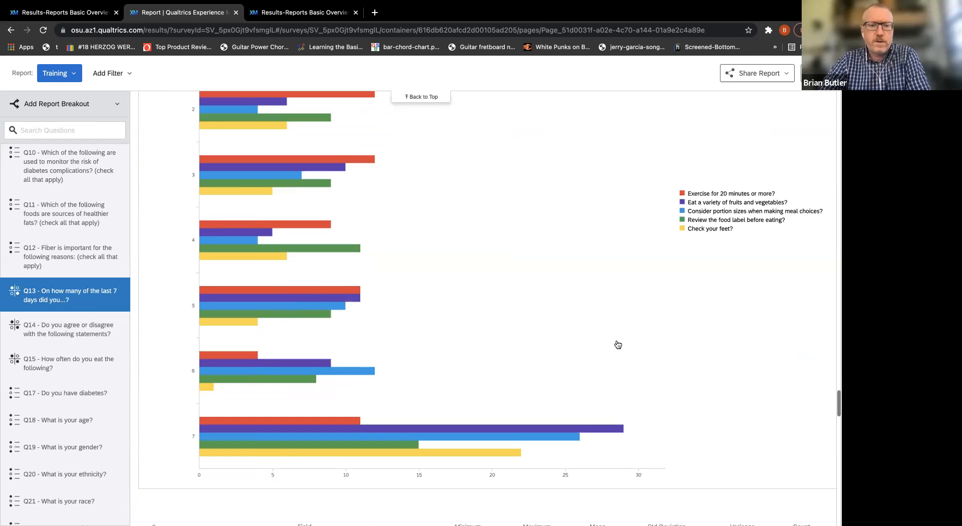
scroll(618, 344, down, 3)
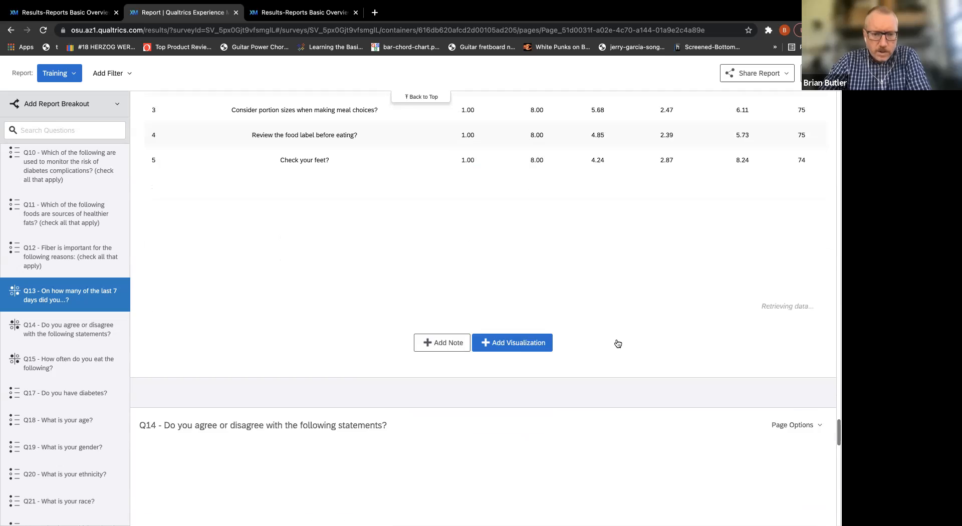
scroll(618, 344, down, 9)
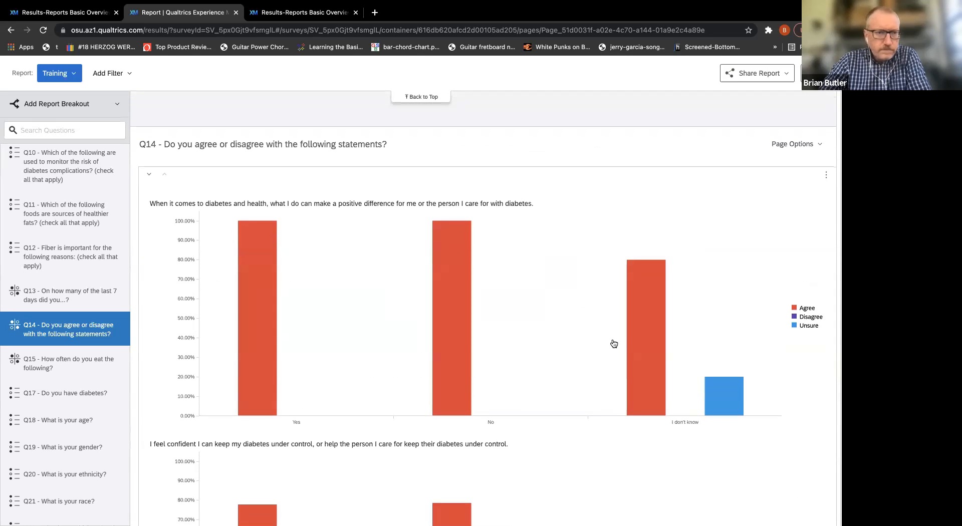
Create a new report named "new" for this survey.
click(74, 74)
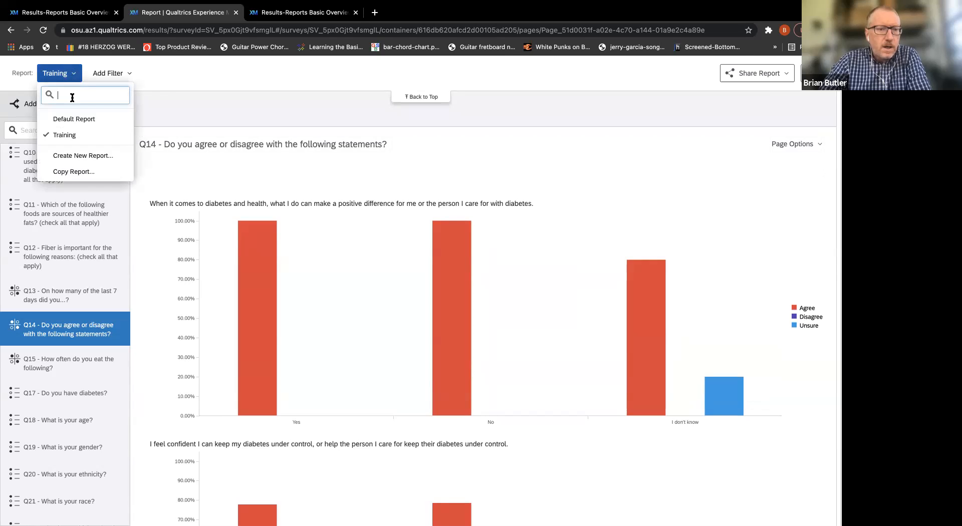
click(80, 156)
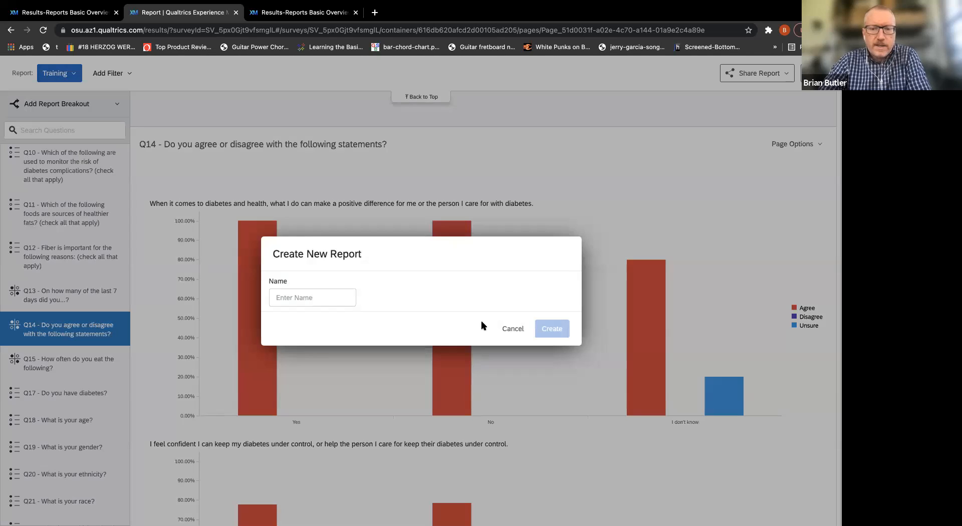
click(316, 297)
text(new)
key(Return)
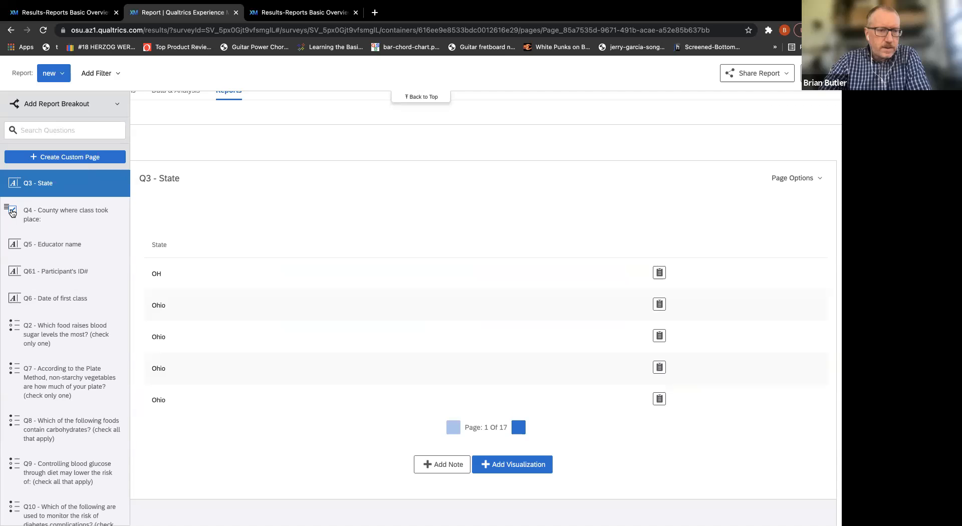
Go to the Q14 - Do you agree or disagree with the following statements? page and open its bar chart's settings.
scroll(68, 345, down, 8)
scroll(69, 348, up, 1)
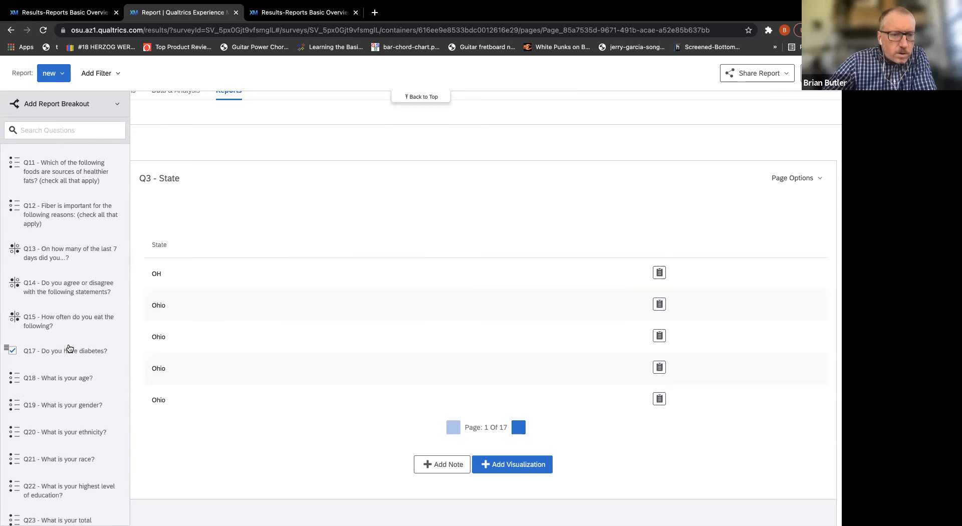
click(70, 326)
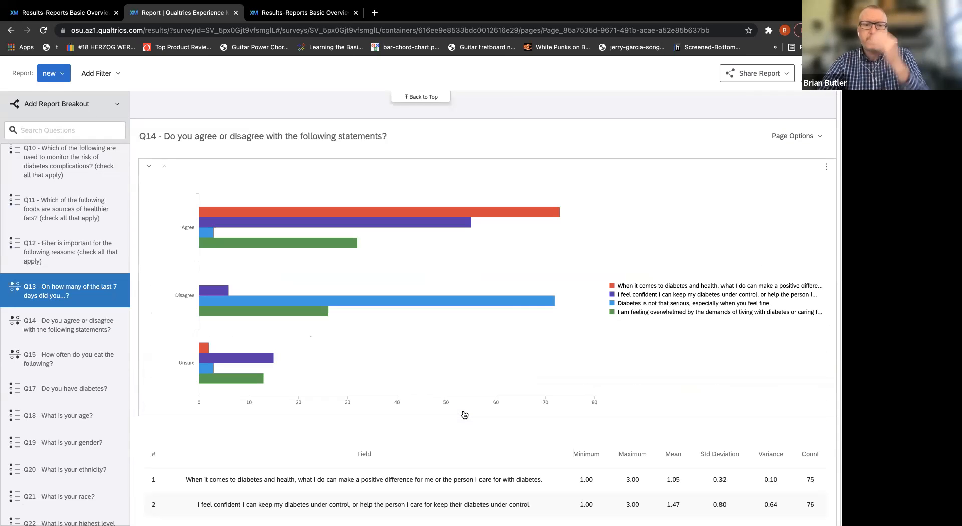
mouse_move(551, 264)
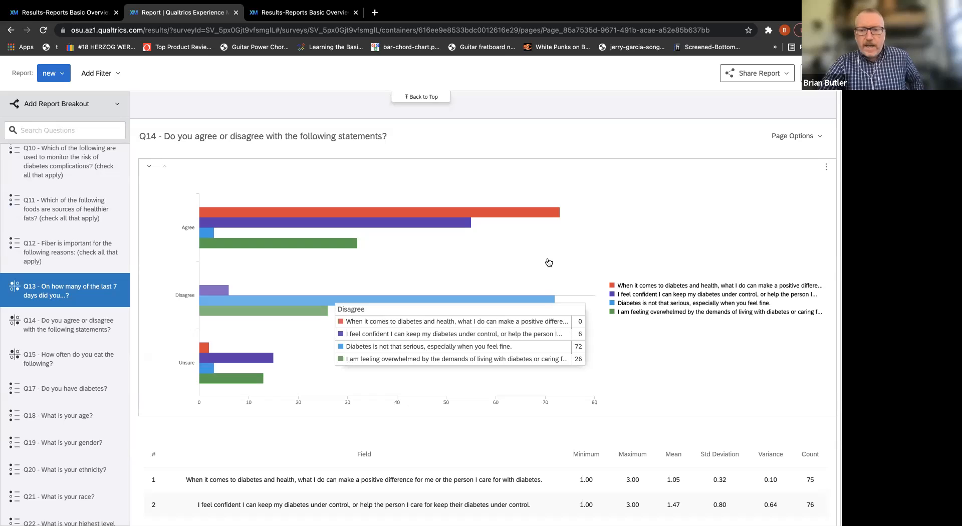
click(548, 263)
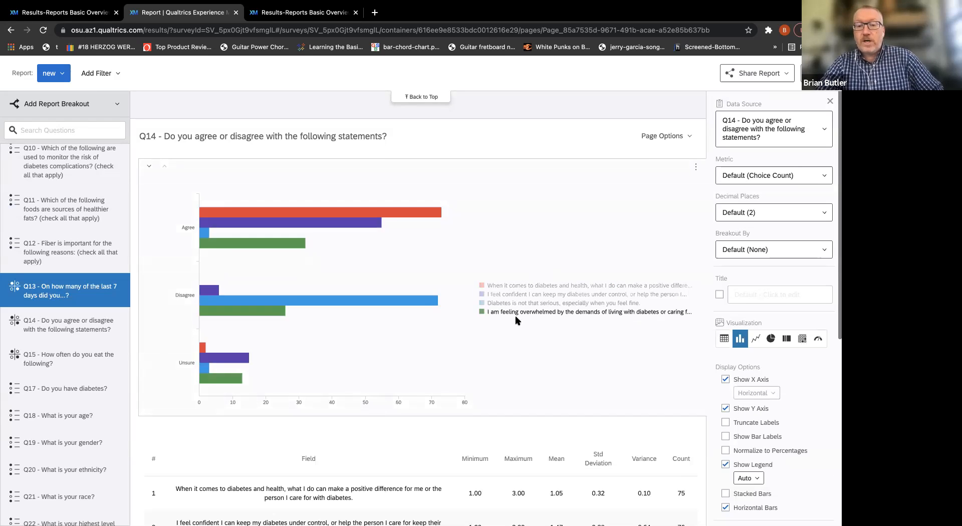
Limit the Q14 bar chart to the "I am feeling overwhelmed" statement and transpose its axis and legend values.
scroll(821, 406, down, 3)
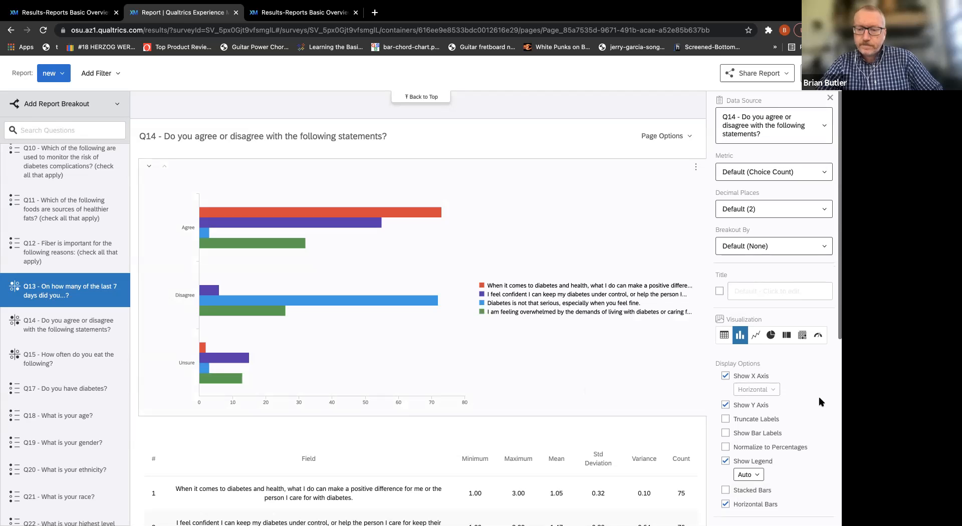
scroll(820, 401, down, 5)
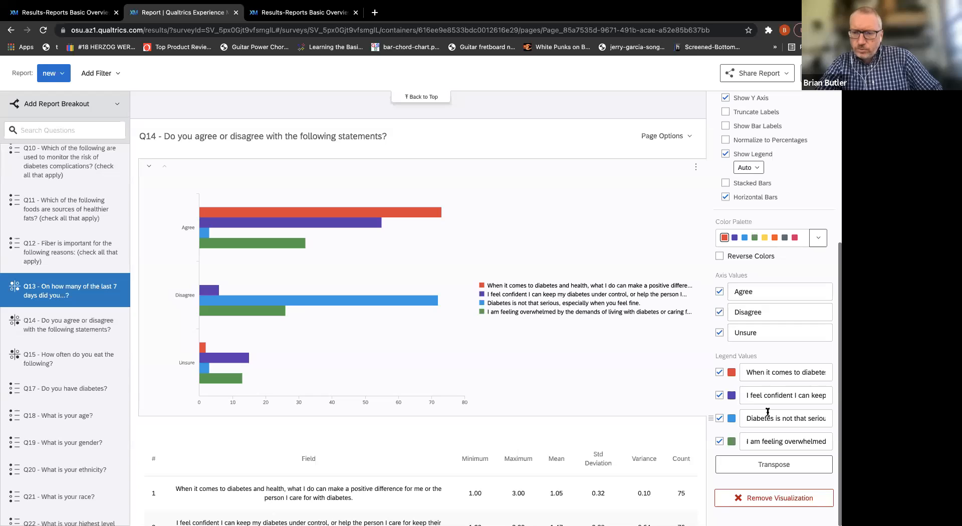
click(720, 418)
click(719, 395)
click(720, 372)
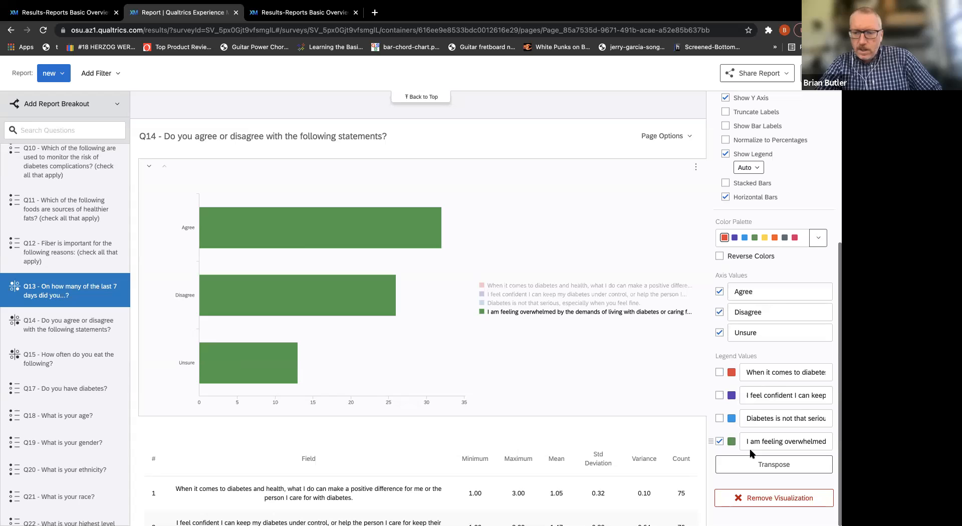
click(750, 466)
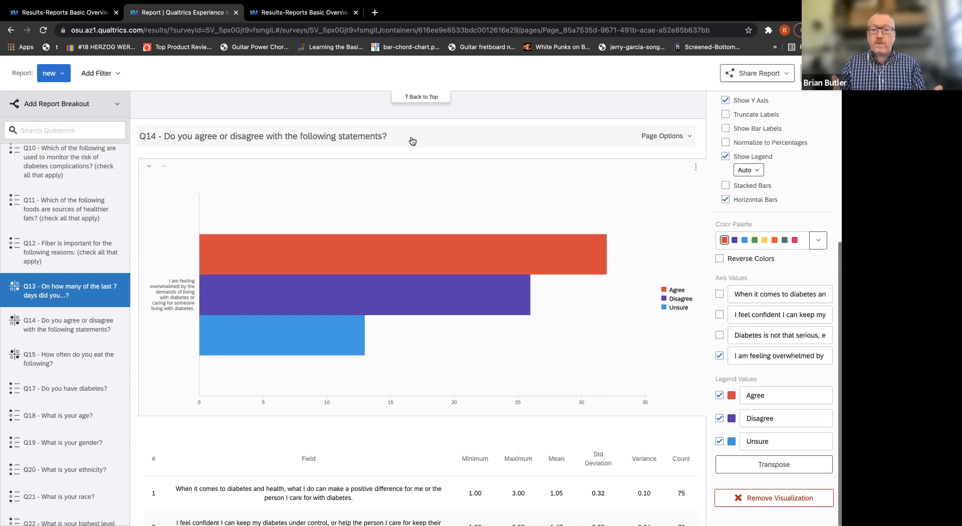
Set the Q14 bar chart's metric to Percentage and break it out by Q17 - Do you have diabetes?
mouse_move(574, 261)
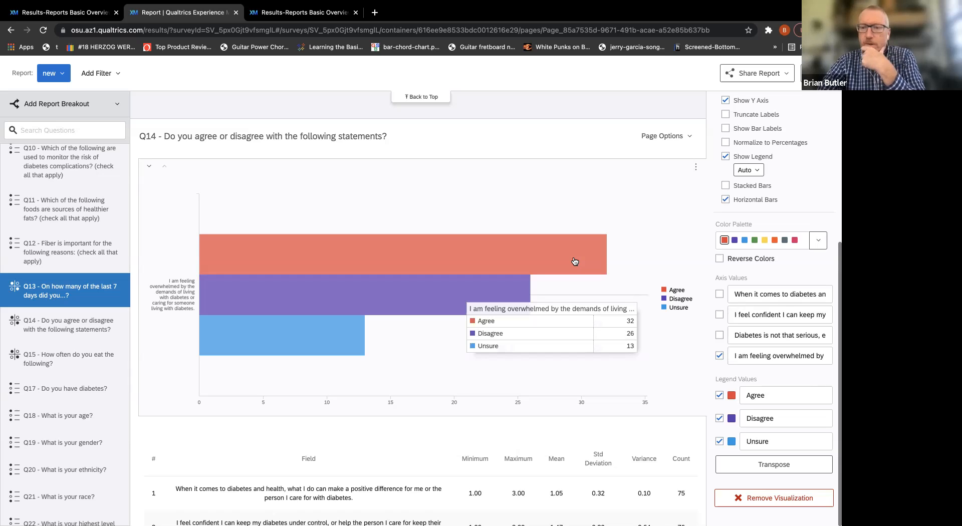
scroll(759, 251, up, 6)
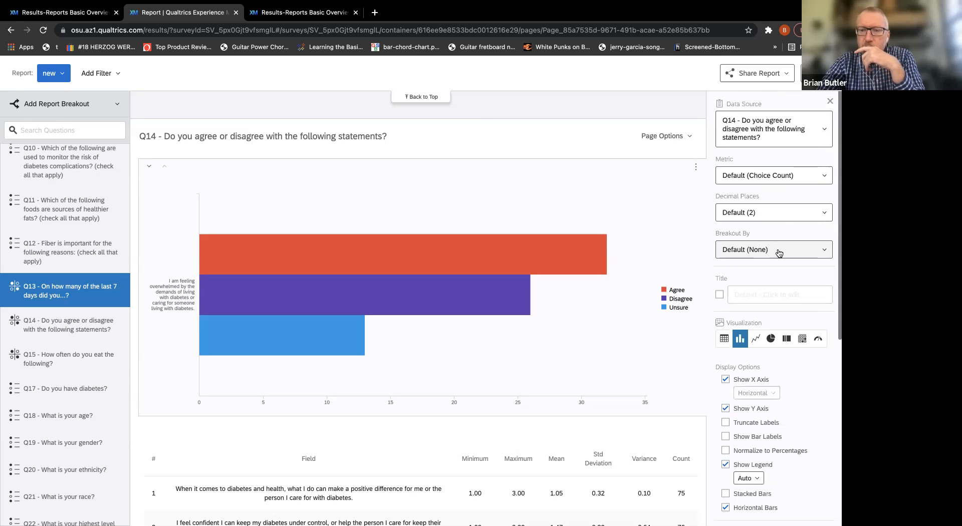
click(782, 176)
click(779, 329)
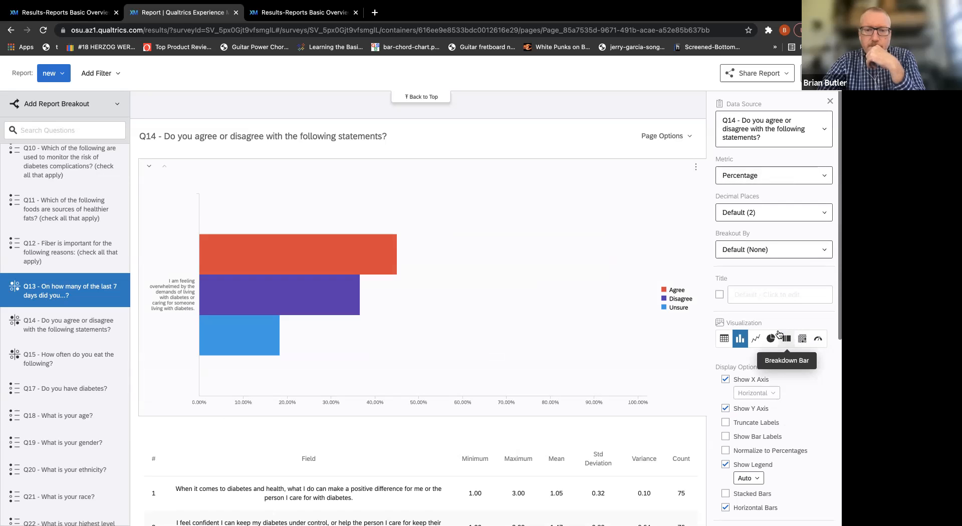
mouse_move(368, 253)
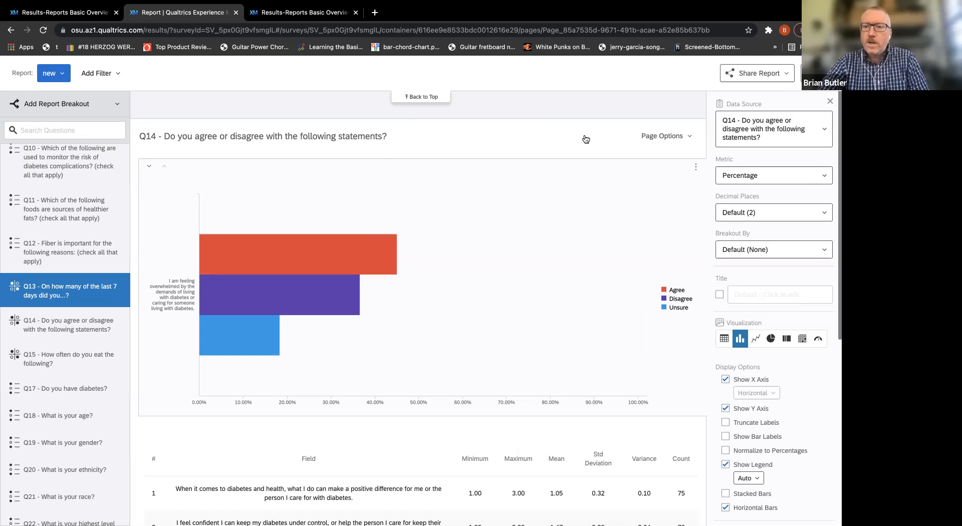
click(822, 251)
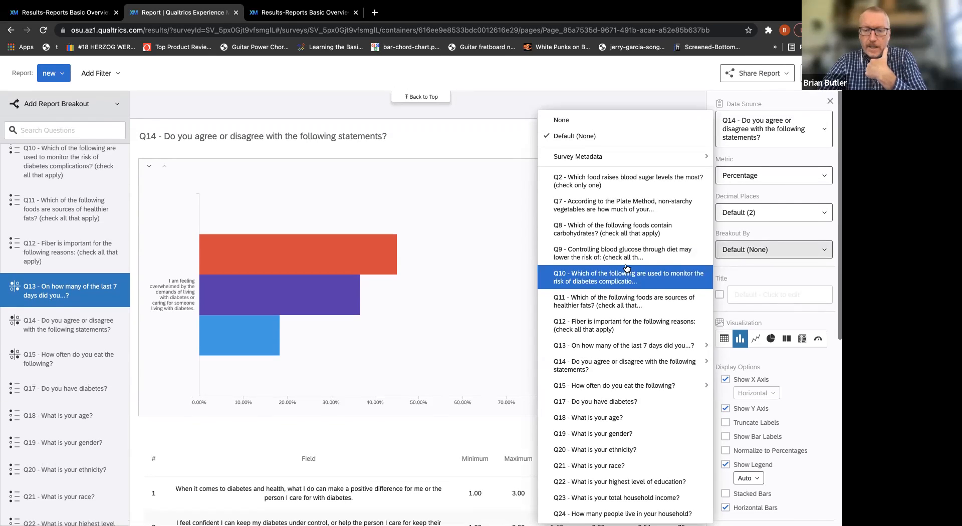
click(610, 406)
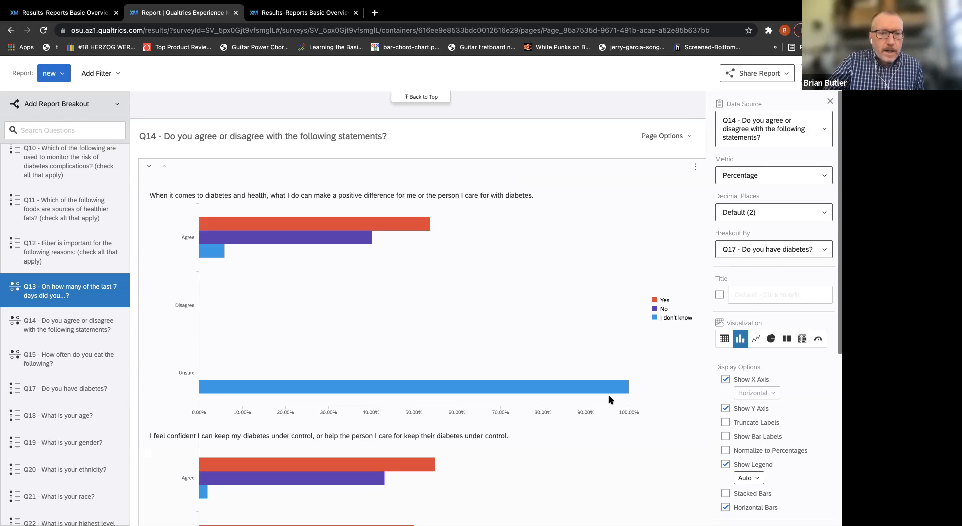
Review the Q14 charts for each statement broken out by diabetes status, and look through the visualization's settings.
scroll(618, 237, down, 2)
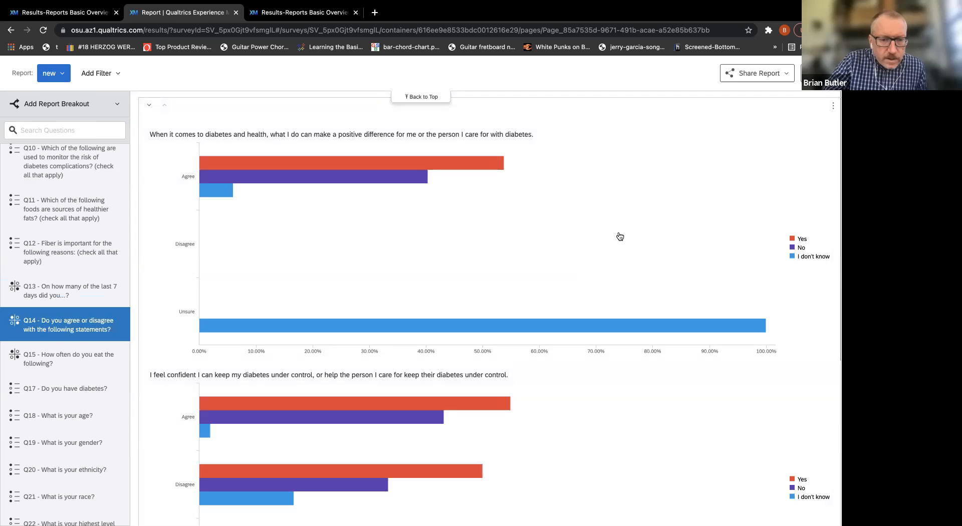
scroll(546, 243, down, 8)
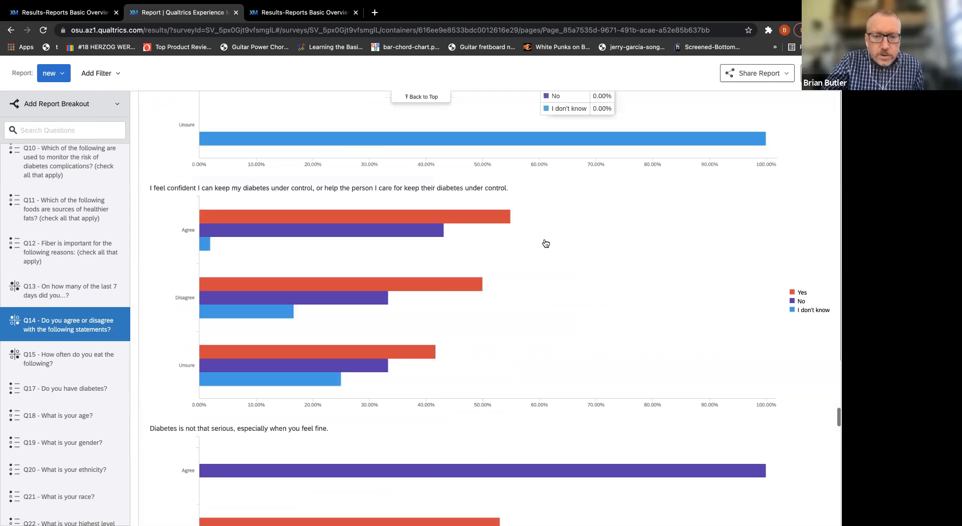
click(536, 273)
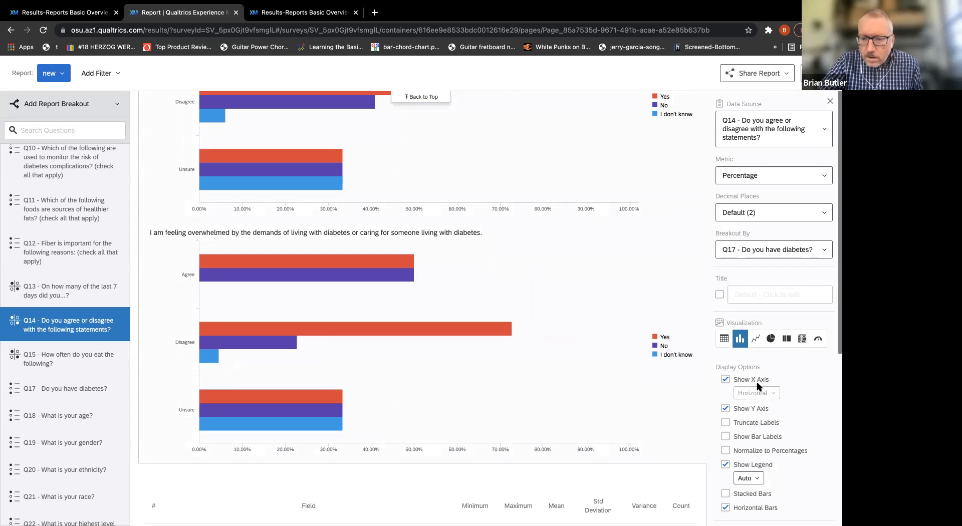
scroll(821, 389, down, 5)
scroll(821, 389, up, 2)
scroll(819, 387, up, 3)
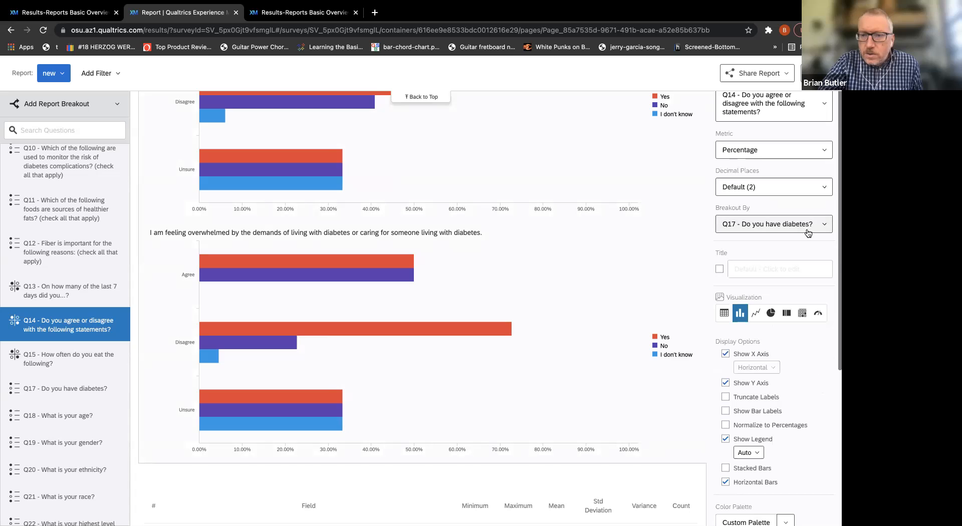
Transpose the Q14 bar chart so the diabetes answers form the axis values and Agree, Disagree and Unsure form the legend.
mouse_move(570, 264)
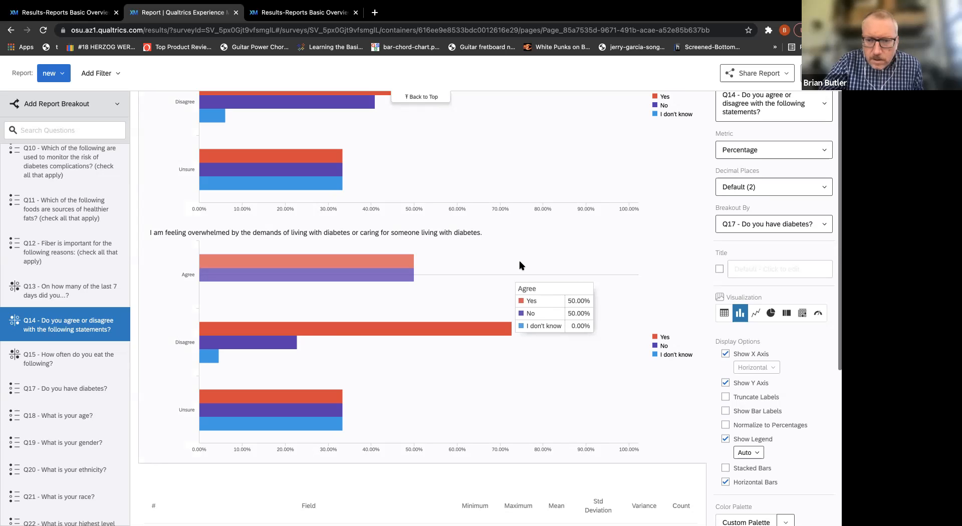
mouse_move(513, 308)
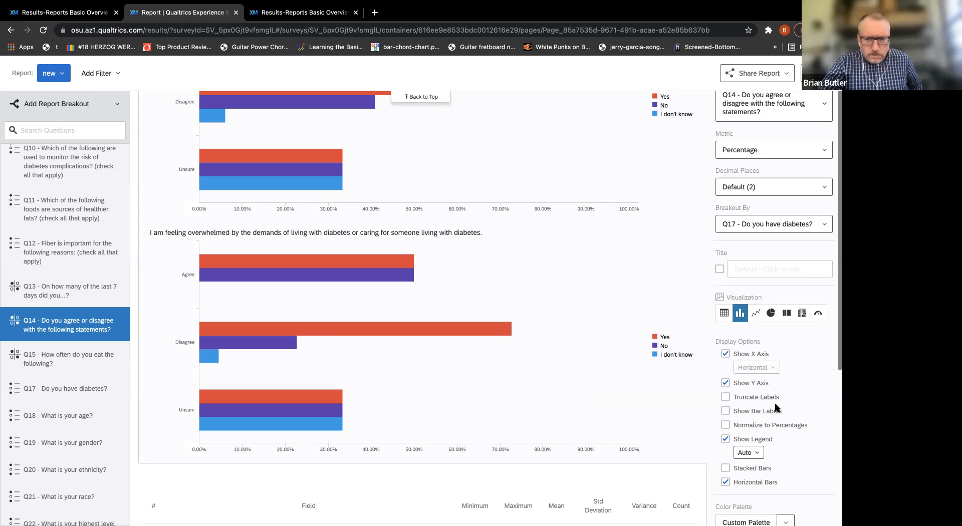
scroll(778, 405, down, 1)
scroll(778, 405, down, 4)
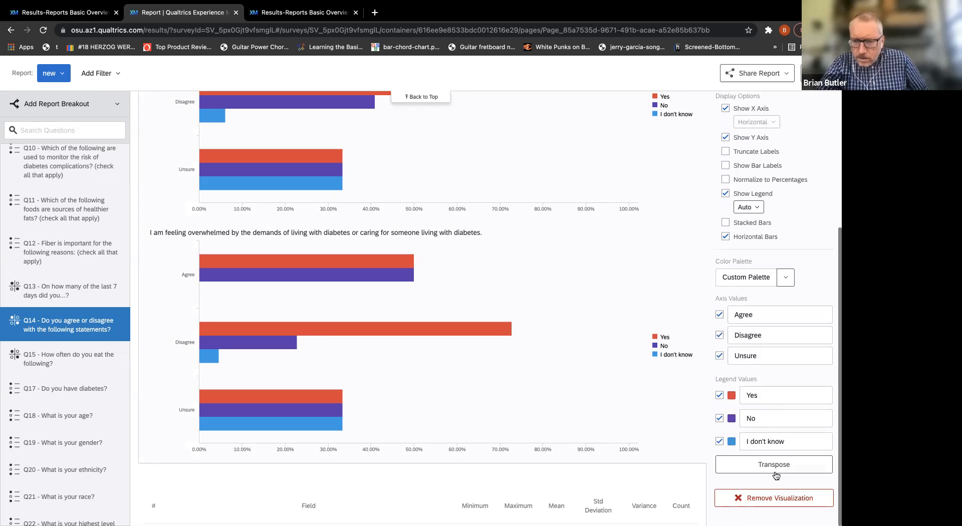
click(774, 465)
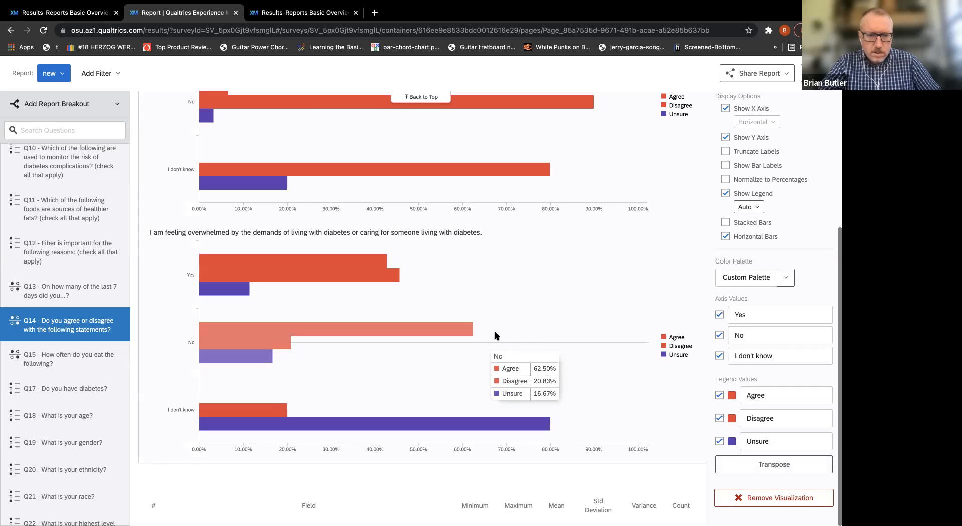
Hide the Unsure legend value in the Q14 bar chart, keeping Agree and Disagree shown.
click(719, 418)
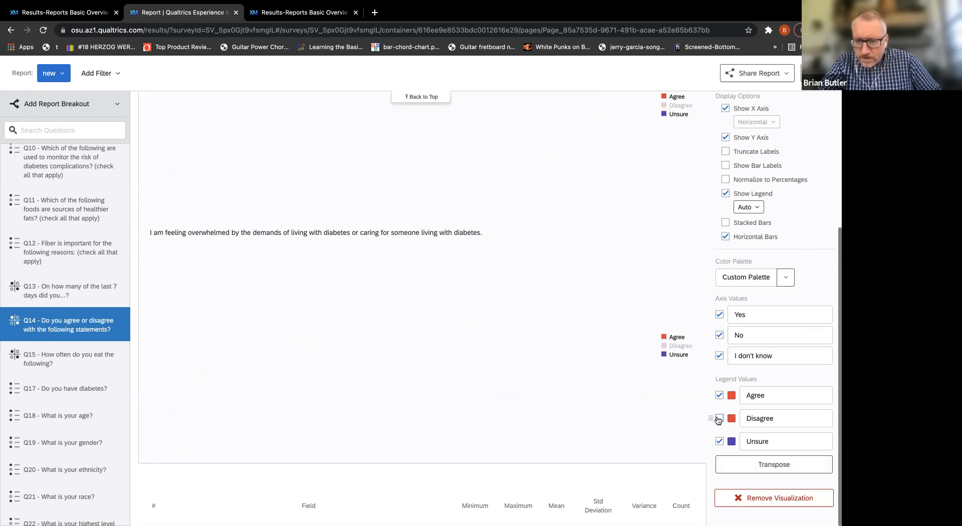
click(720, 418)
click(720, 441)
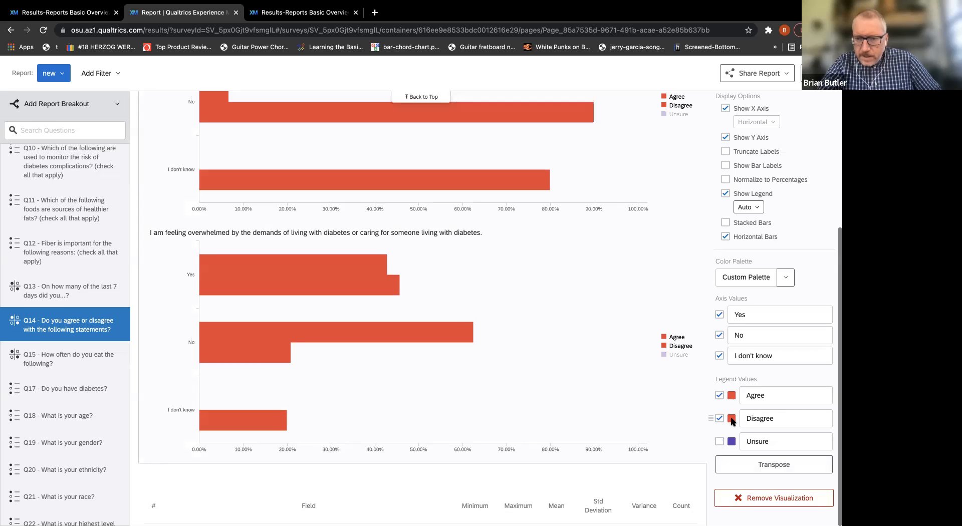
Apply the first sequential color palette, dark green to pale yellow, to the Q14 bar chart.
scroll(746, 418, down, 1)
scroll(796, 409, up, 4)
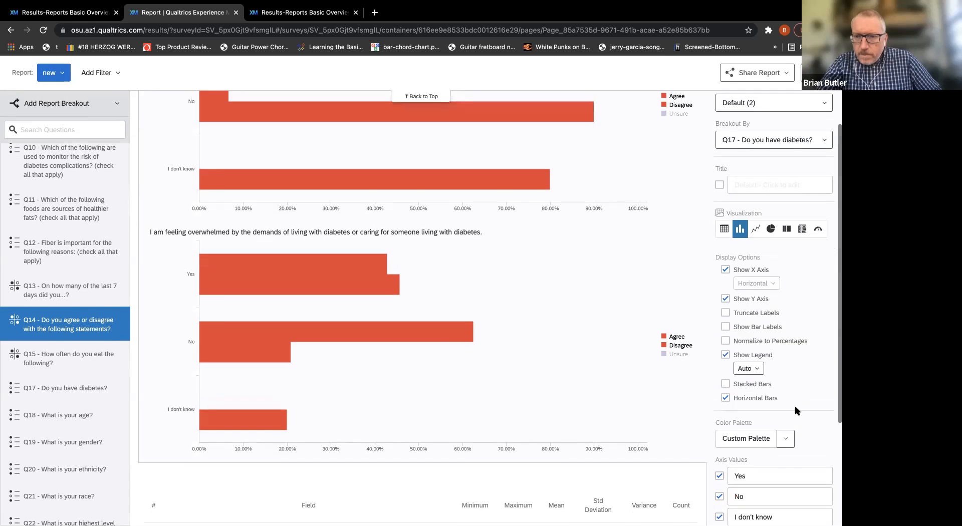
scroll(796, 409, down, 3)
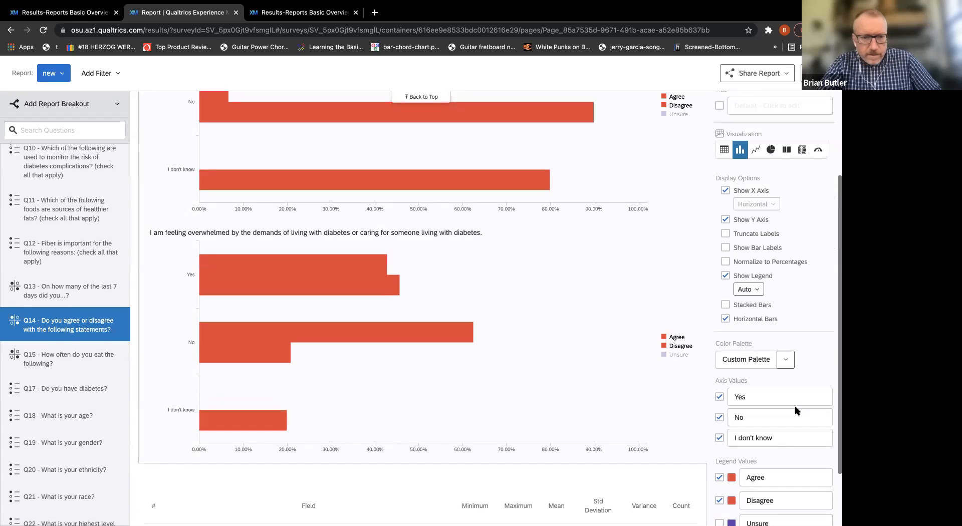
click(787, 360)
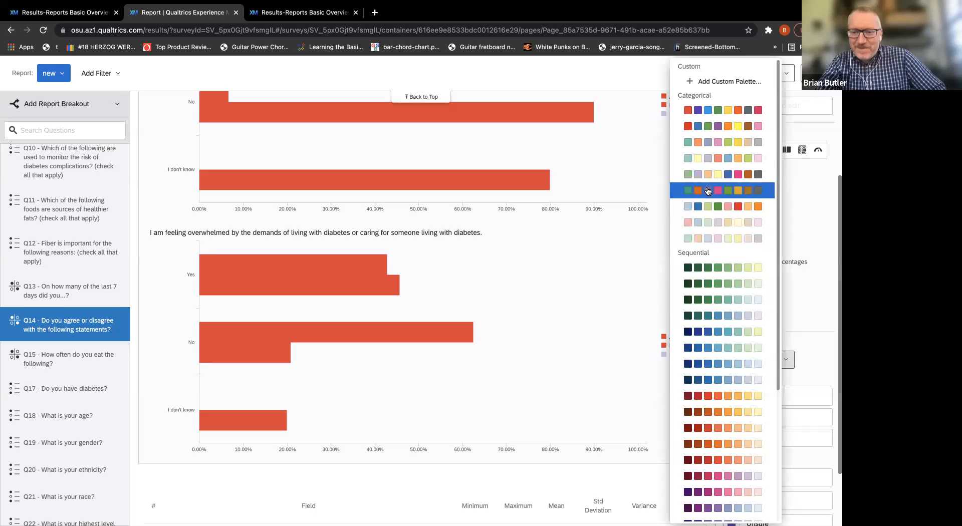
click(704, 269)
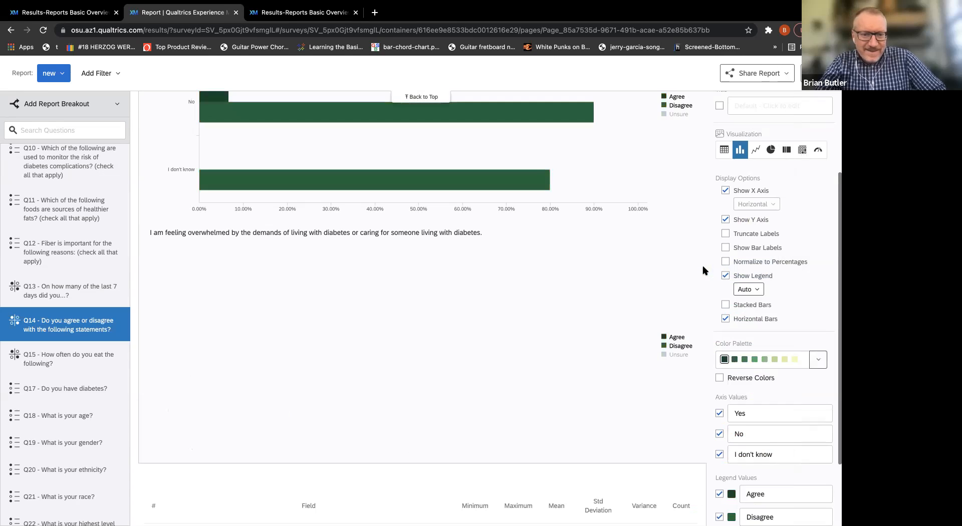
Close the chart's settings and examine the Agree and Disagree percentages for the overwhelmed statement among respondents with and without diabetes.
scroll(581, 363, up, 1)
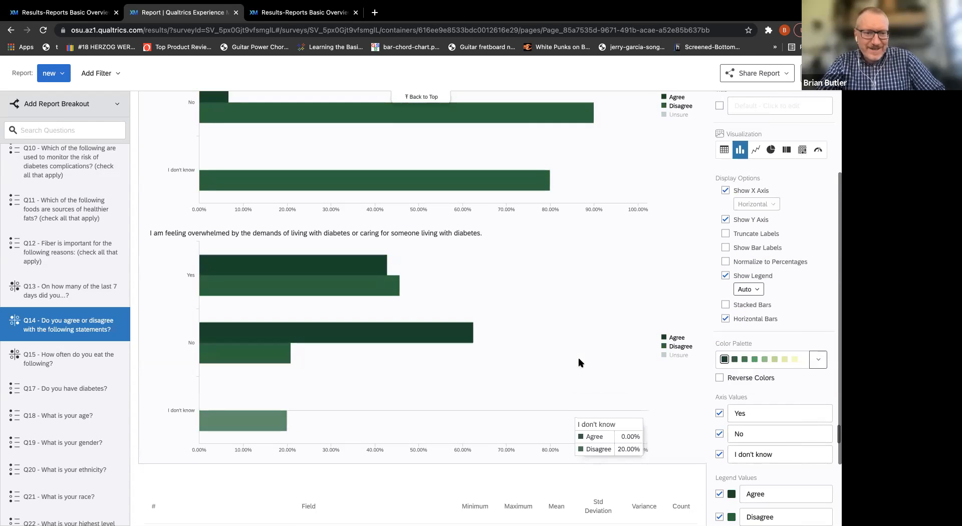
scroll(581, 363, up, 1)
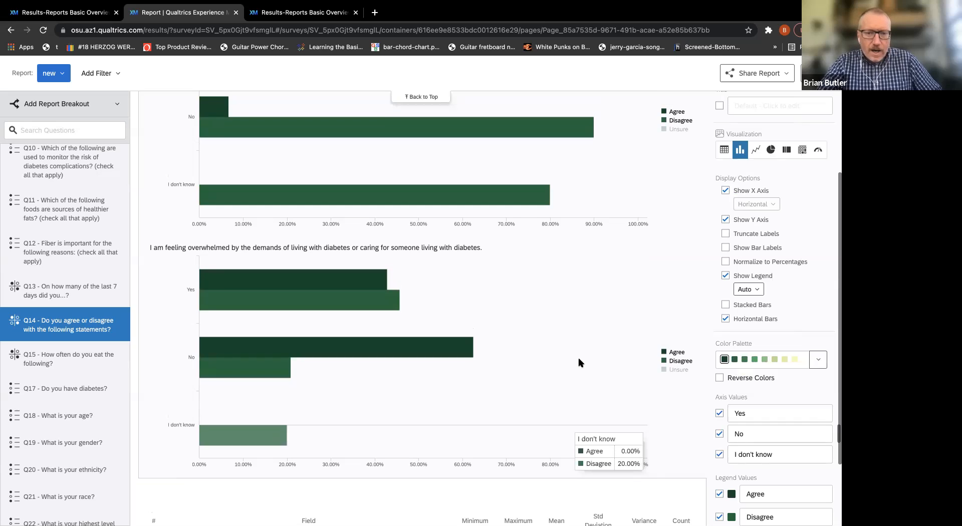
click(557, 339)
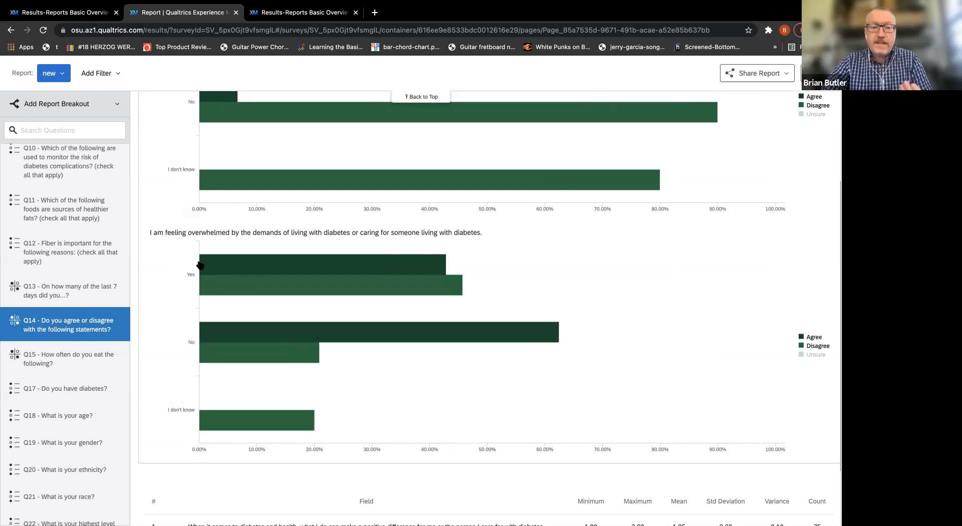
mouse_move(231, 264)
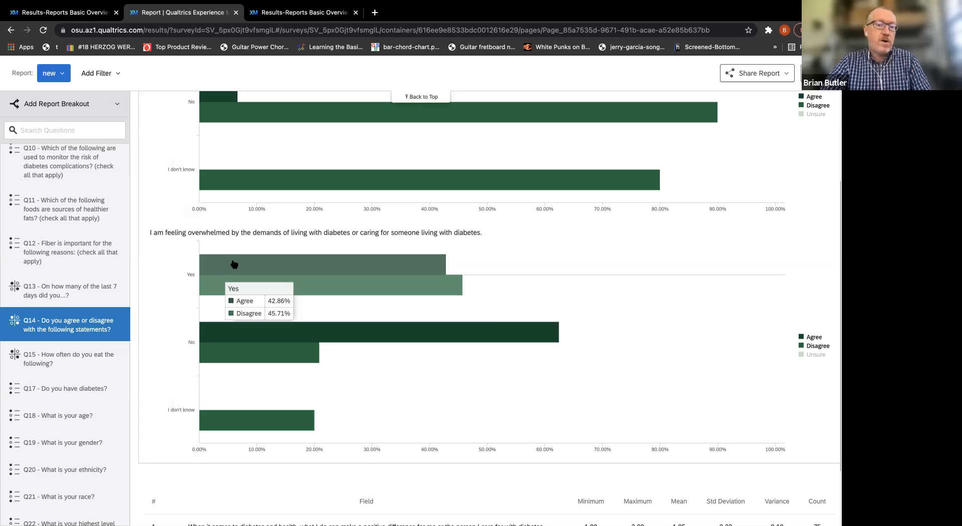
mouse_move(503, 323)
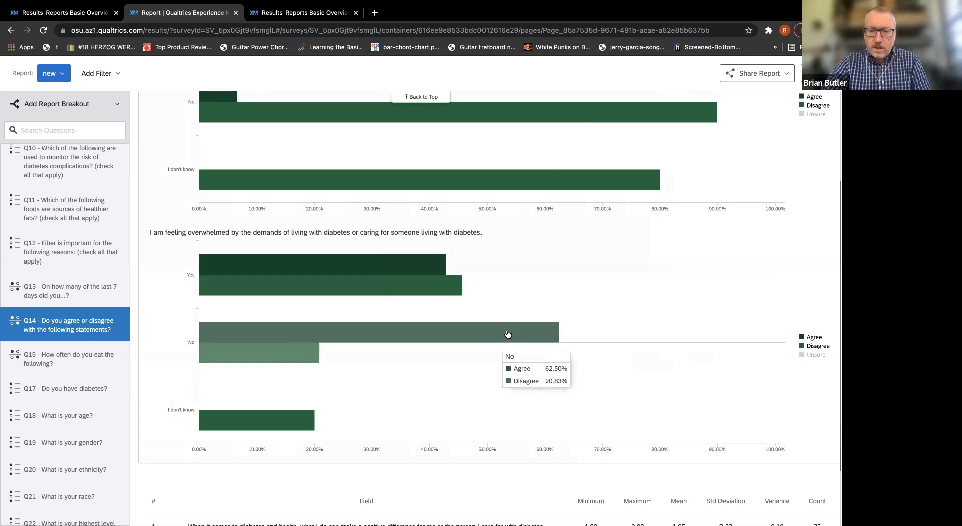